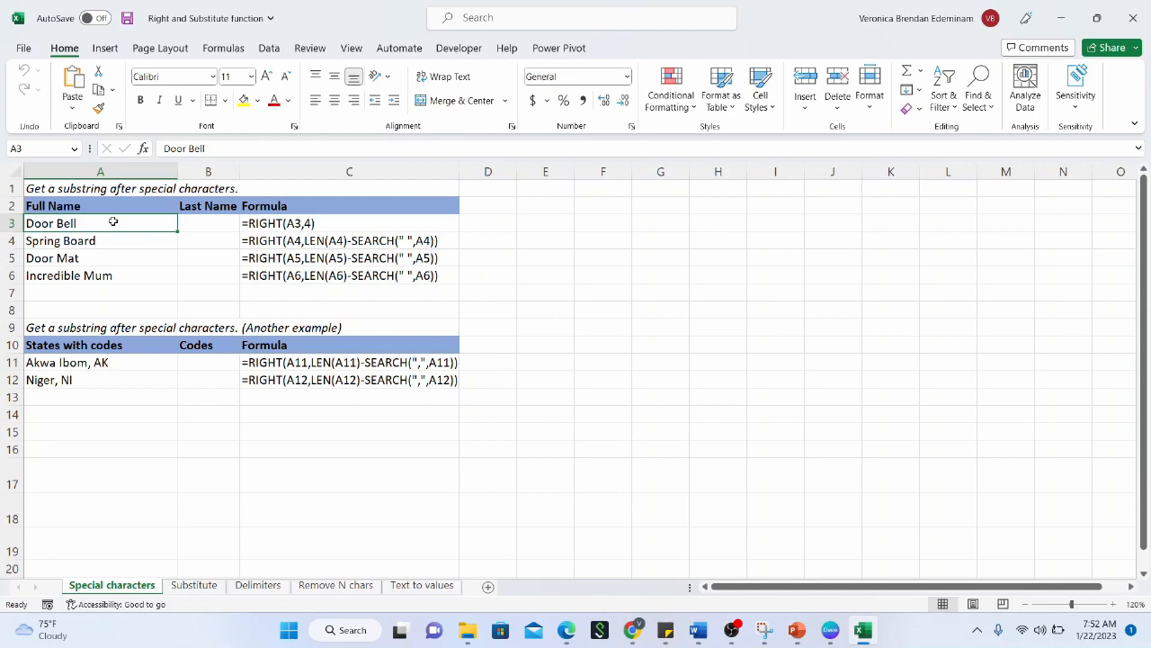
Enter =RIGHT(A3,4) in B3 so it extracts Bell from Door Bell
left_click(207, 234)
left_click(221, 225)
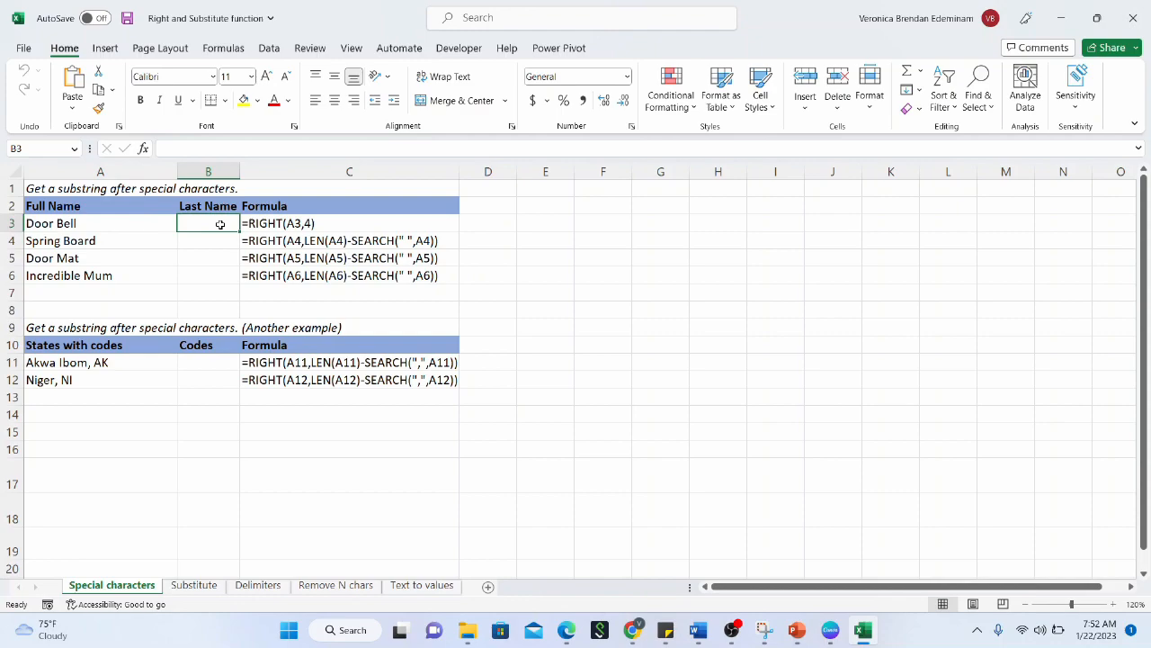
type("=")
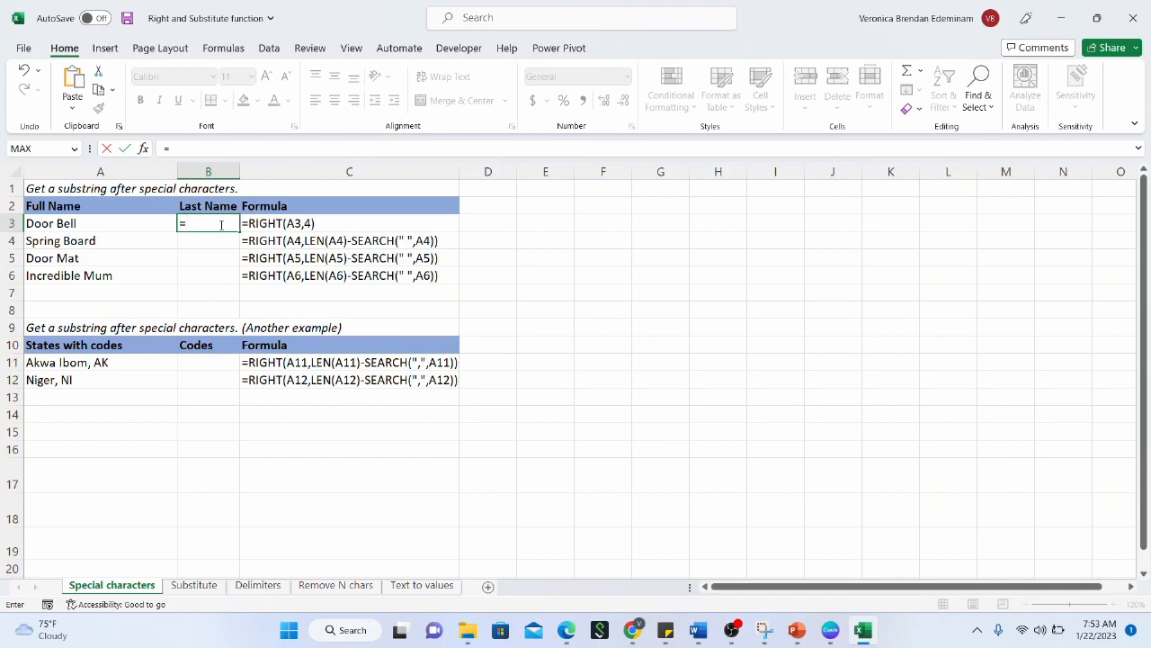
type("ight(")
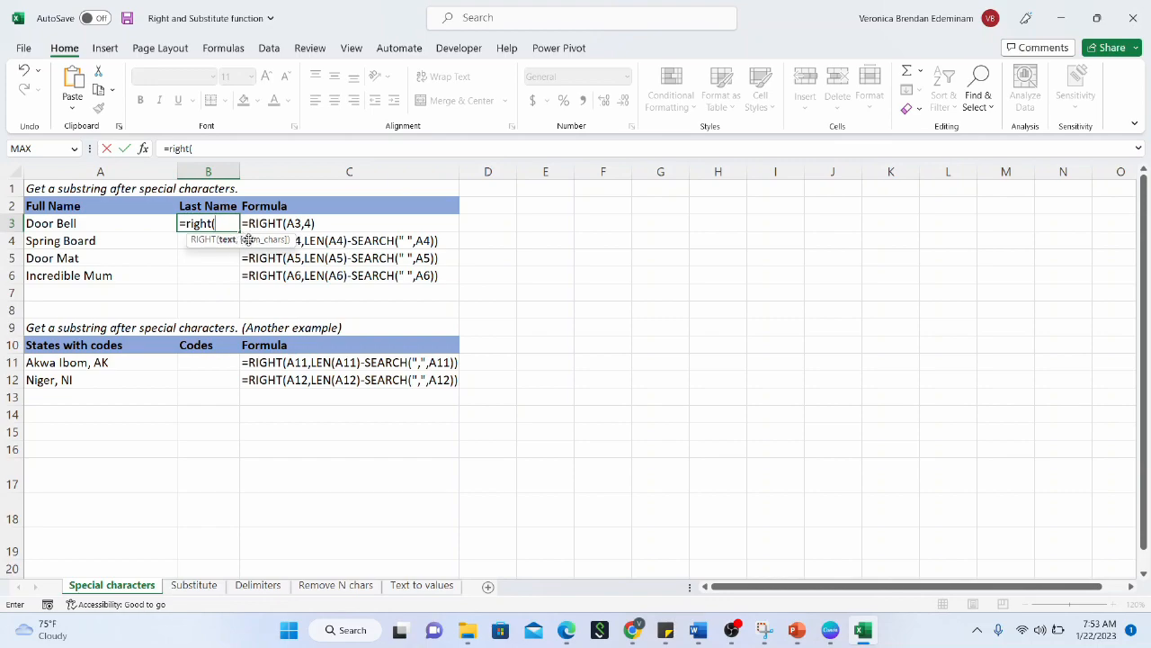
left_click(134, 225)
type(",")
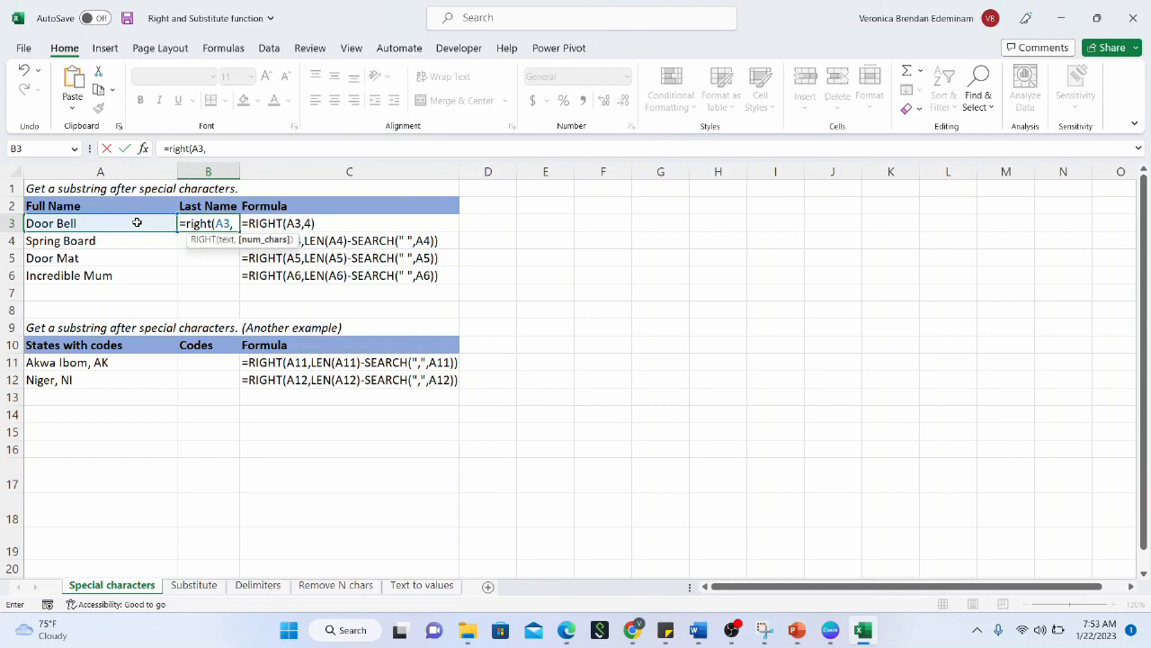
type("4)")
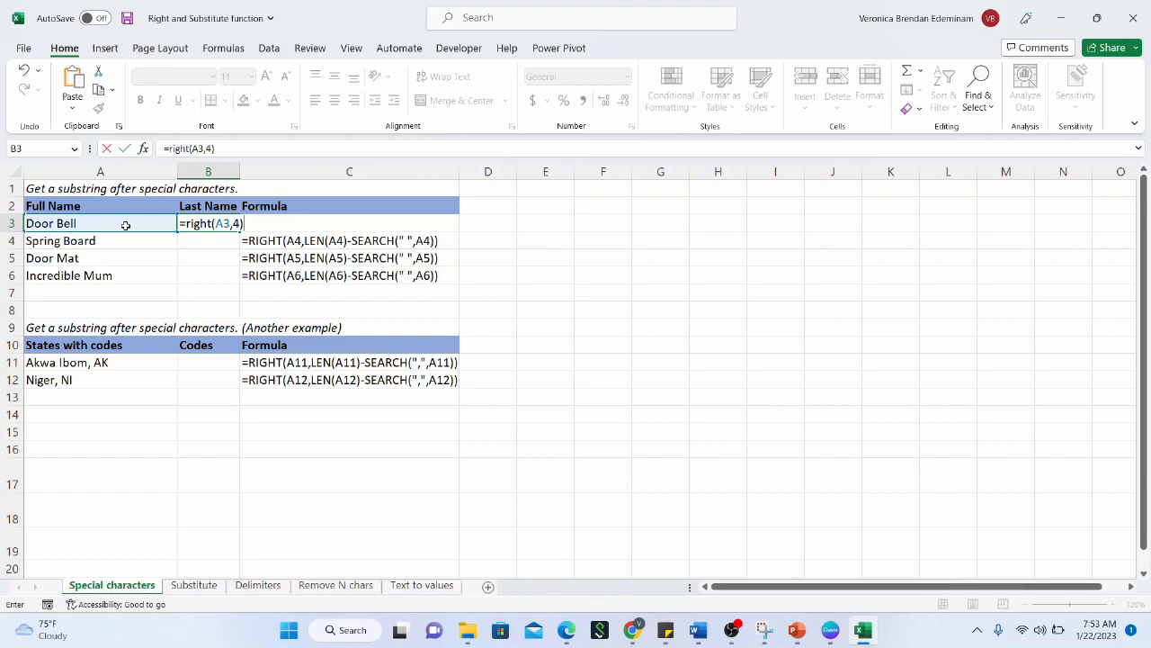
key("Return")
left_click(207, 223)
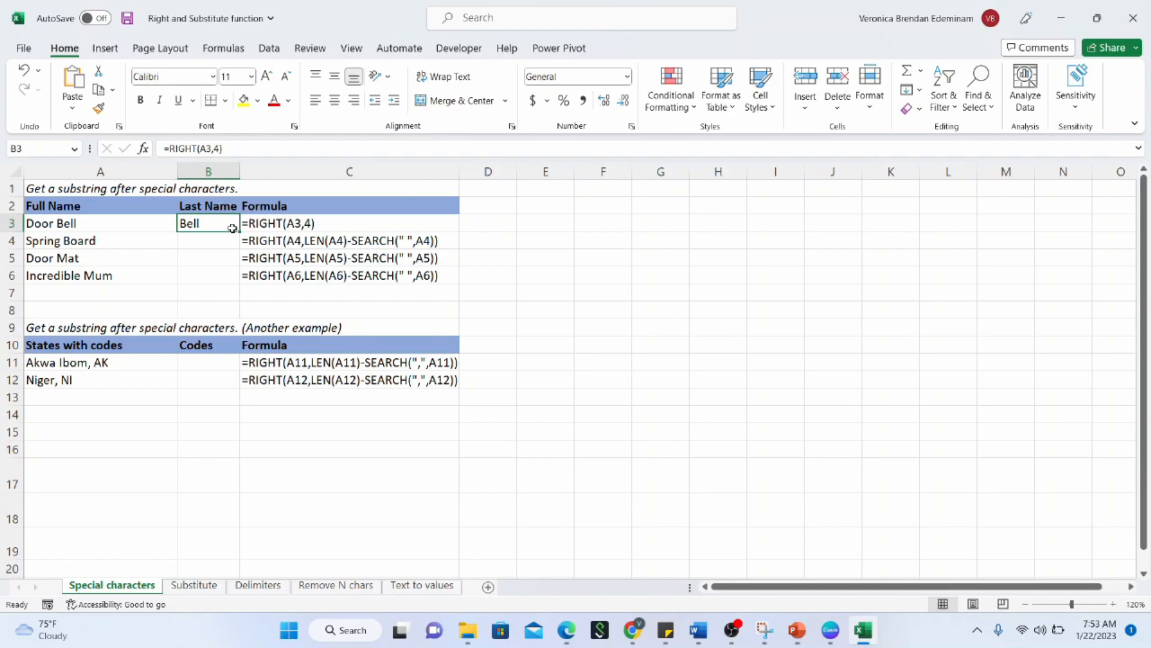
left_click(228, 241)
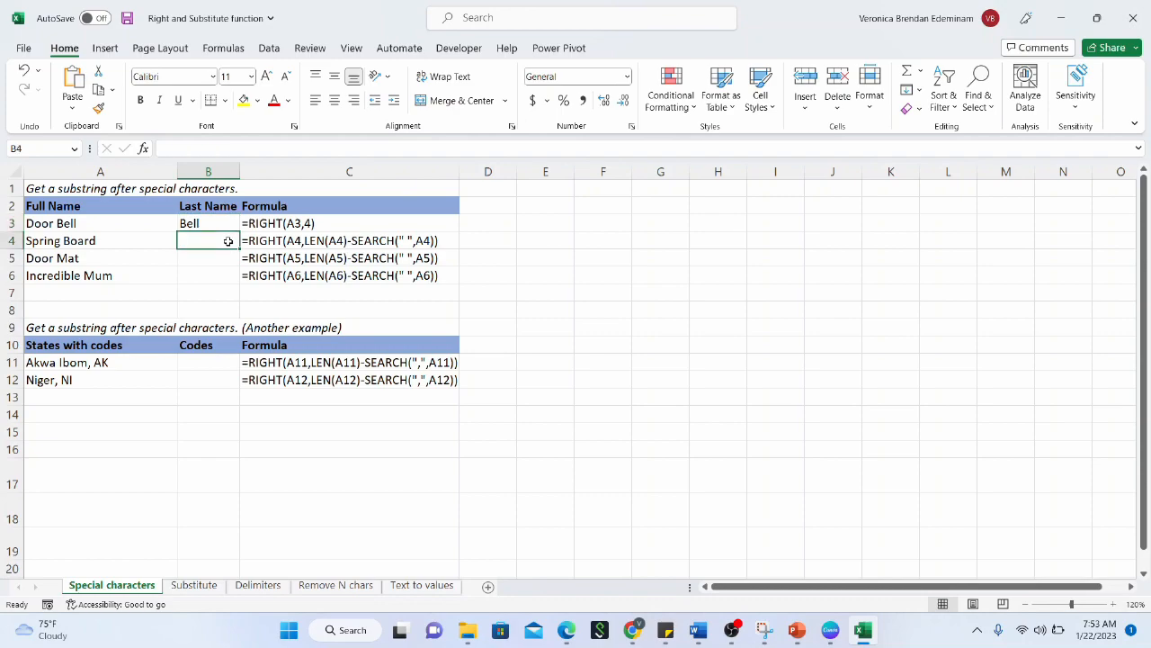
Fill the B3 RIGHT formula down to B6, giving oard, Mat and Mum
left_click(225, 224)
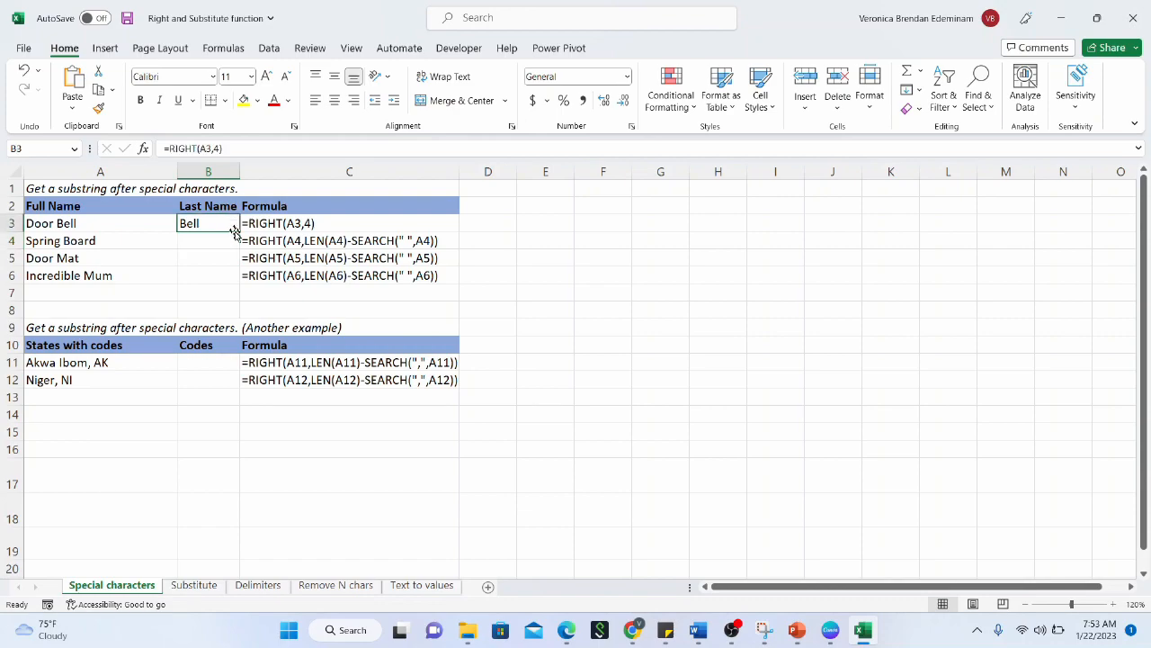
left_click_drag(238, 232, 237, 282)
left_click_drag(218, 241, 216, 275)
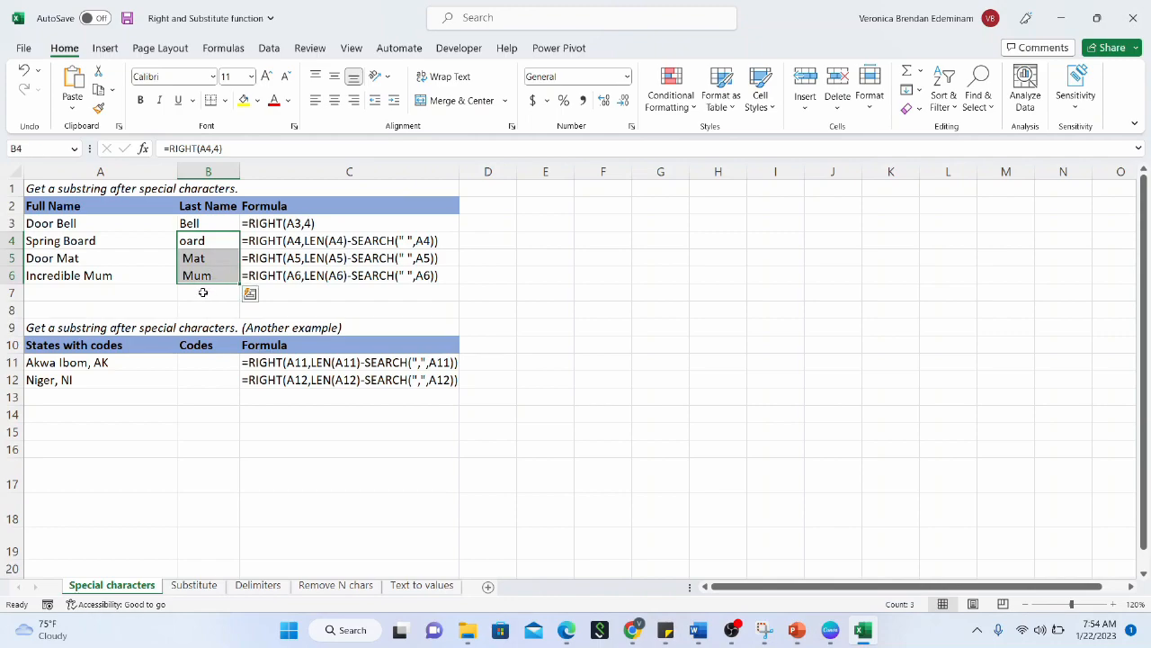
Compare B4's oard result with Spring Board, Door Mat and Incredible Mum in A4:A6
left_click(211, 248)
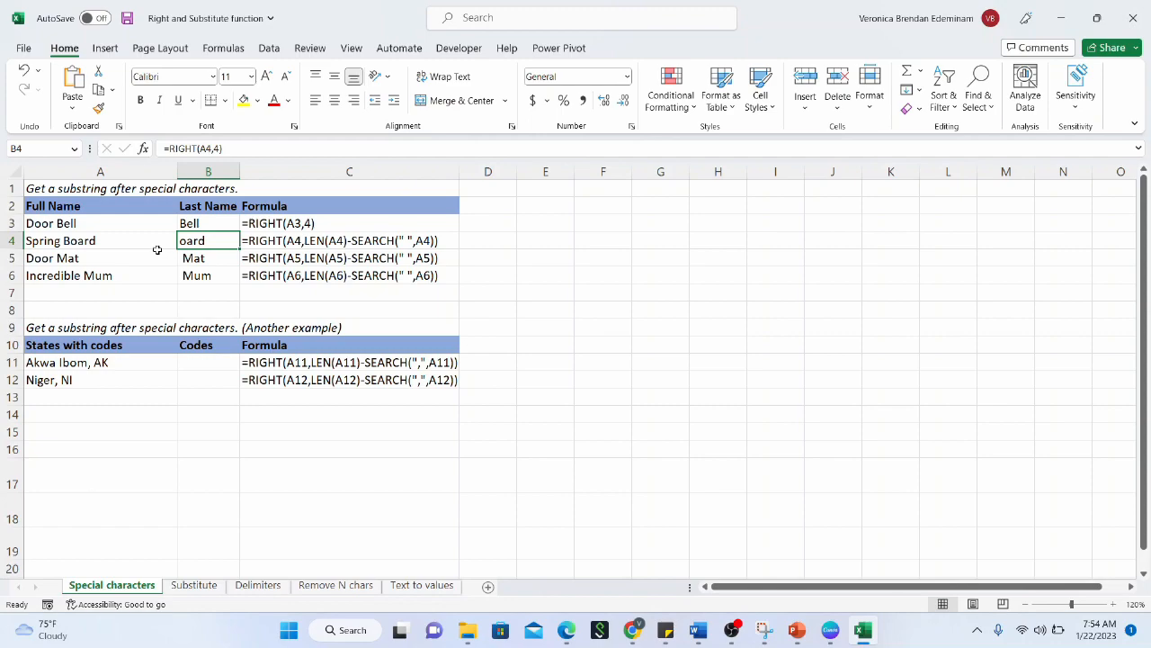
left_click(107, 244)
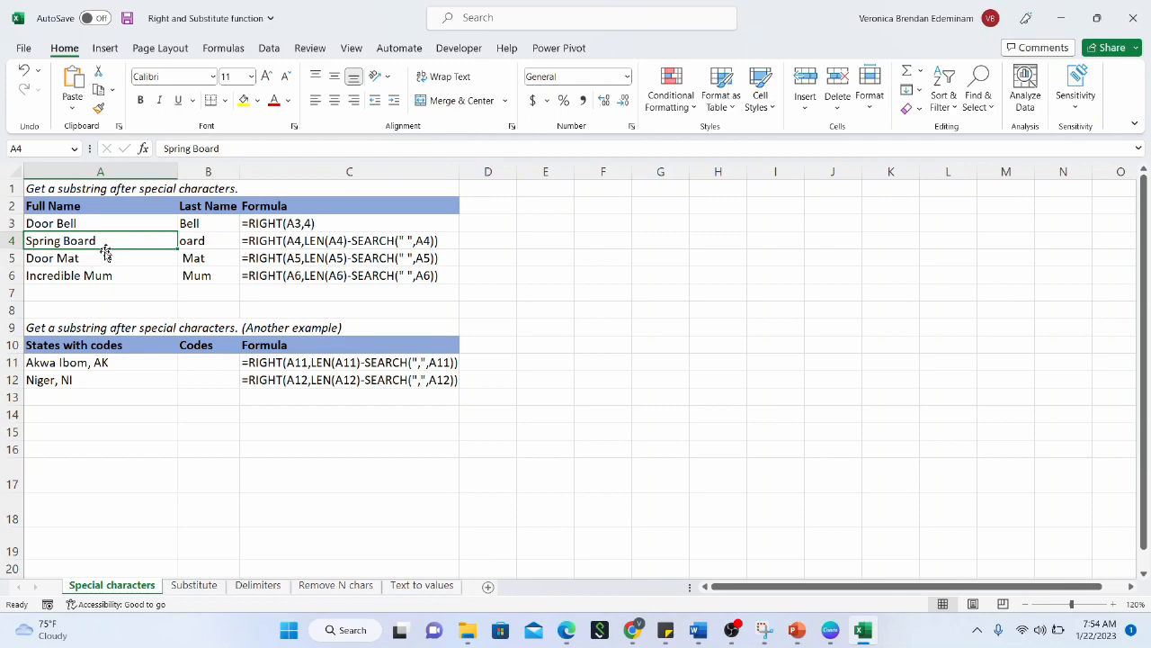
left_click(102, 259)
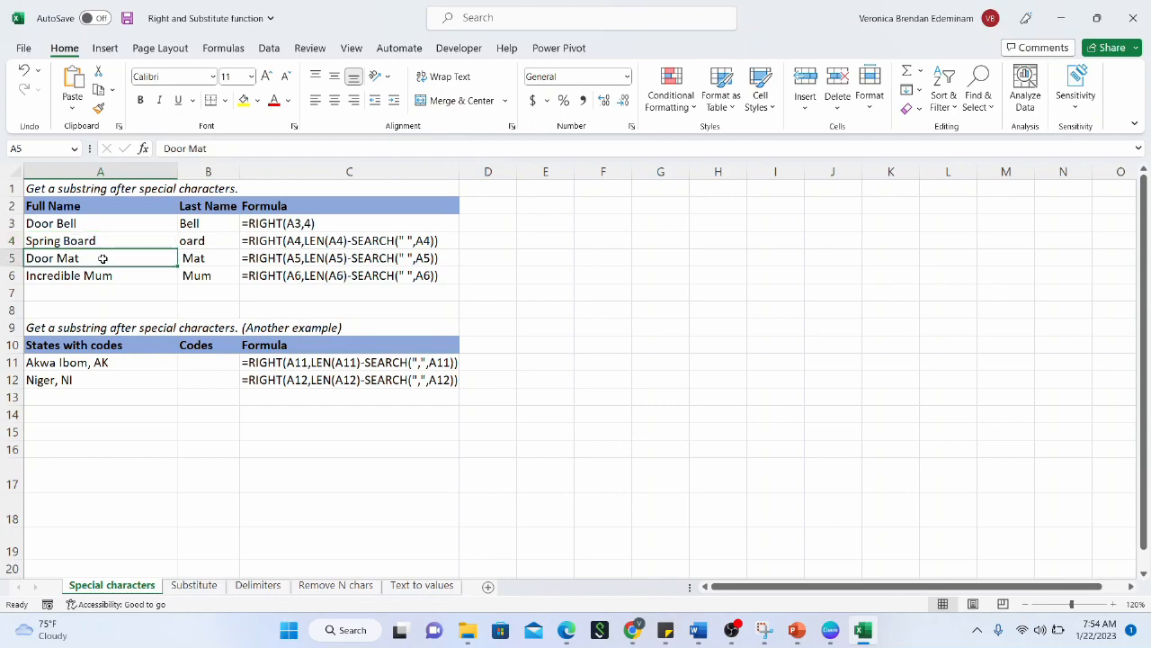
left_click(110, 278)
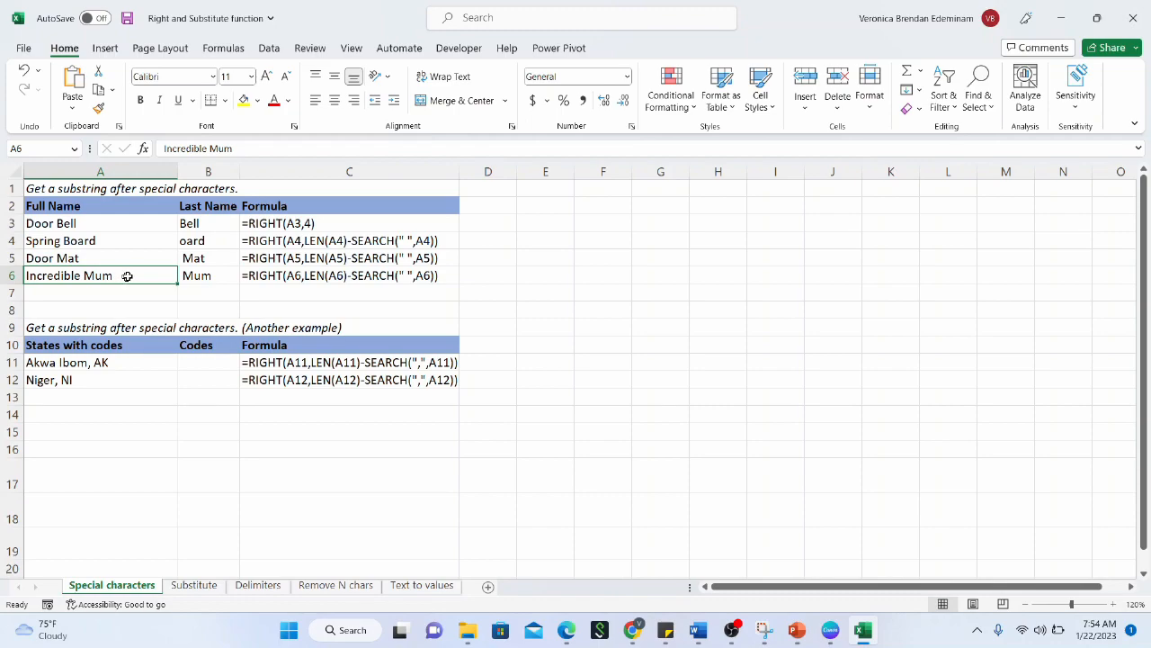
left_click(197, 243)
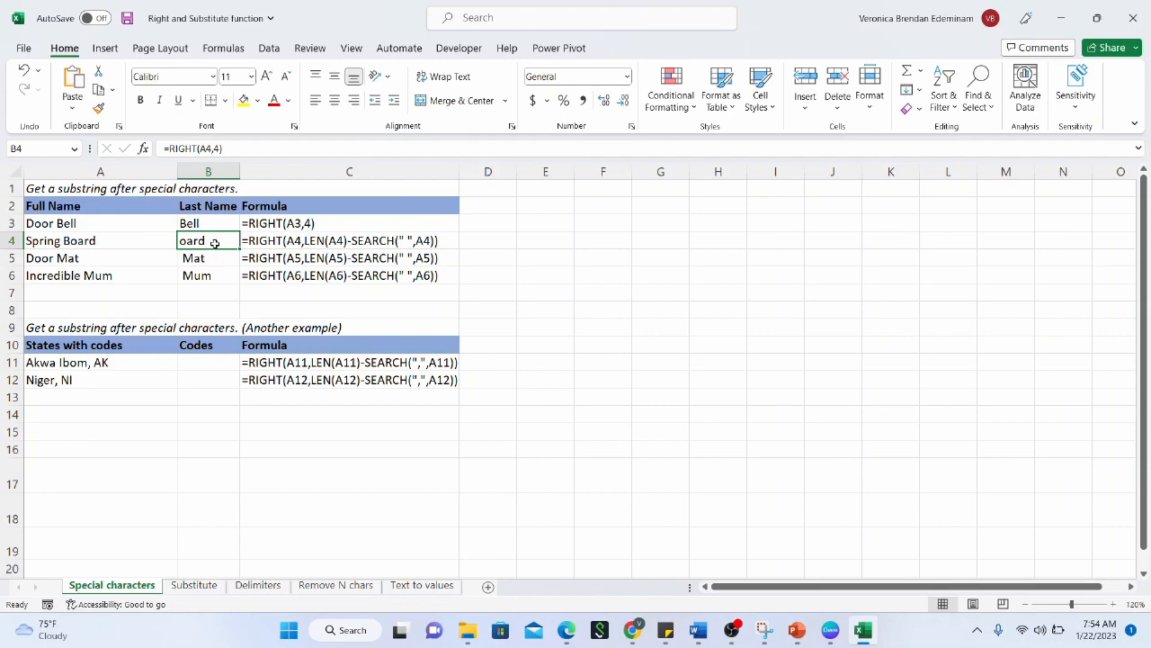
Clear the copied RIGHT results from B4:B6
key("BackSpace")
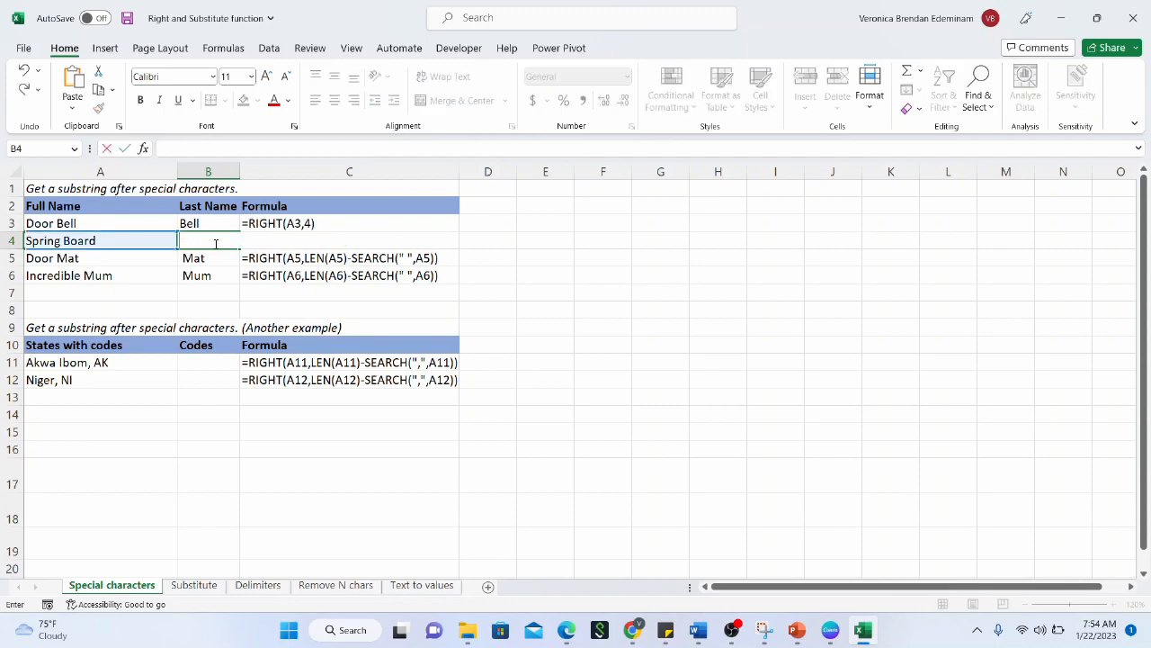
key("Escape")
left_click_drag(199, 259, 200, 273)
left_click_drag(220, 234, 214, 273)
key("Delete")
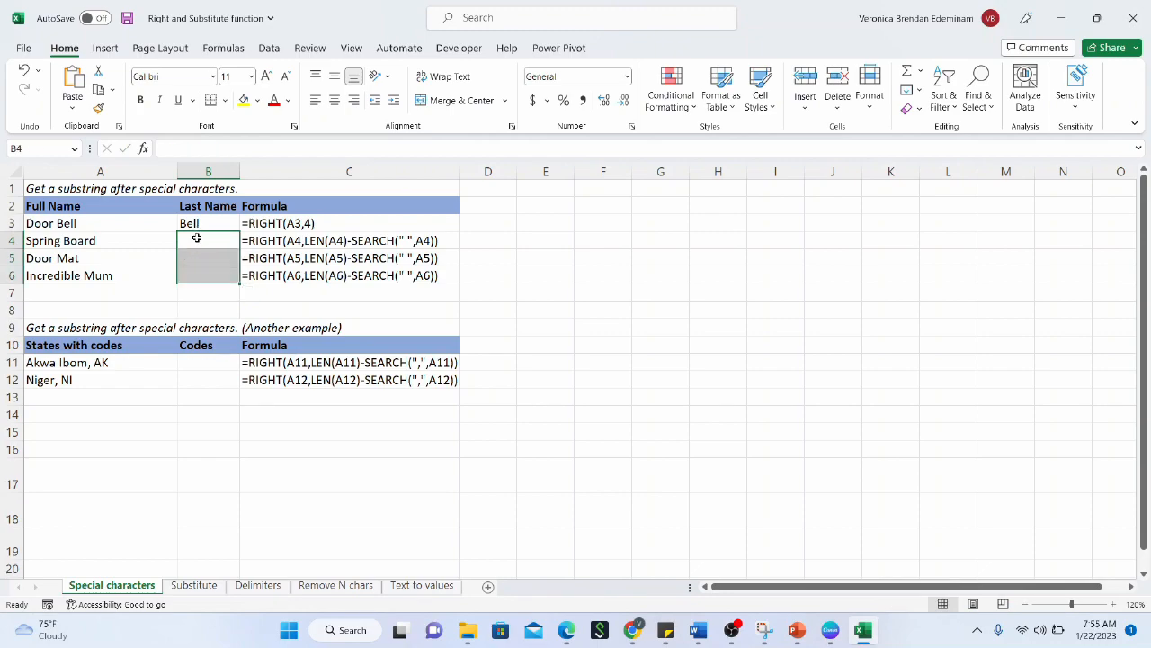
Enter =LEN(A4) in B4, returning 12 for Spring Board
left_click(197, 237)
type("=le")
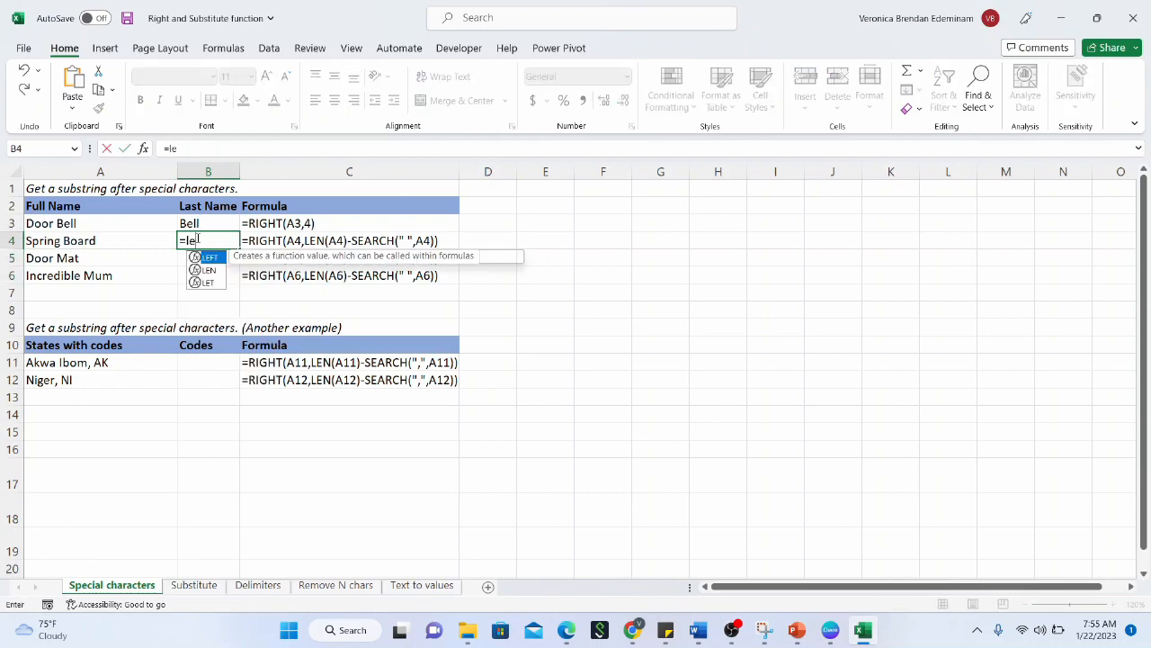
type("n(")
left_click(121, 240)
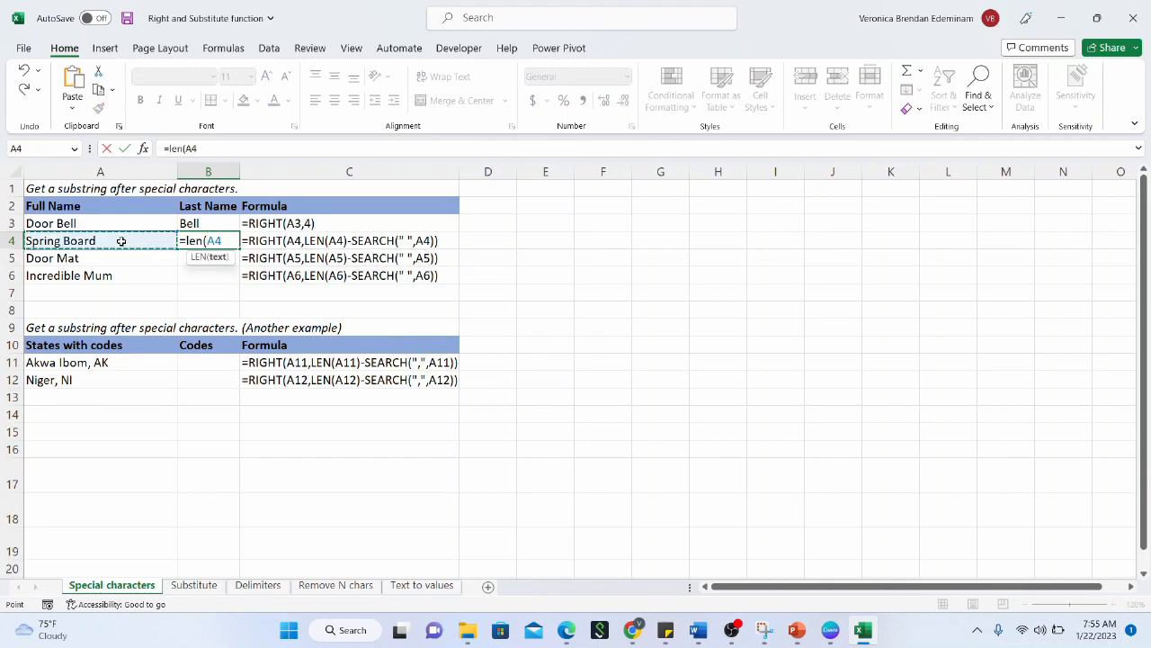
key("Return")
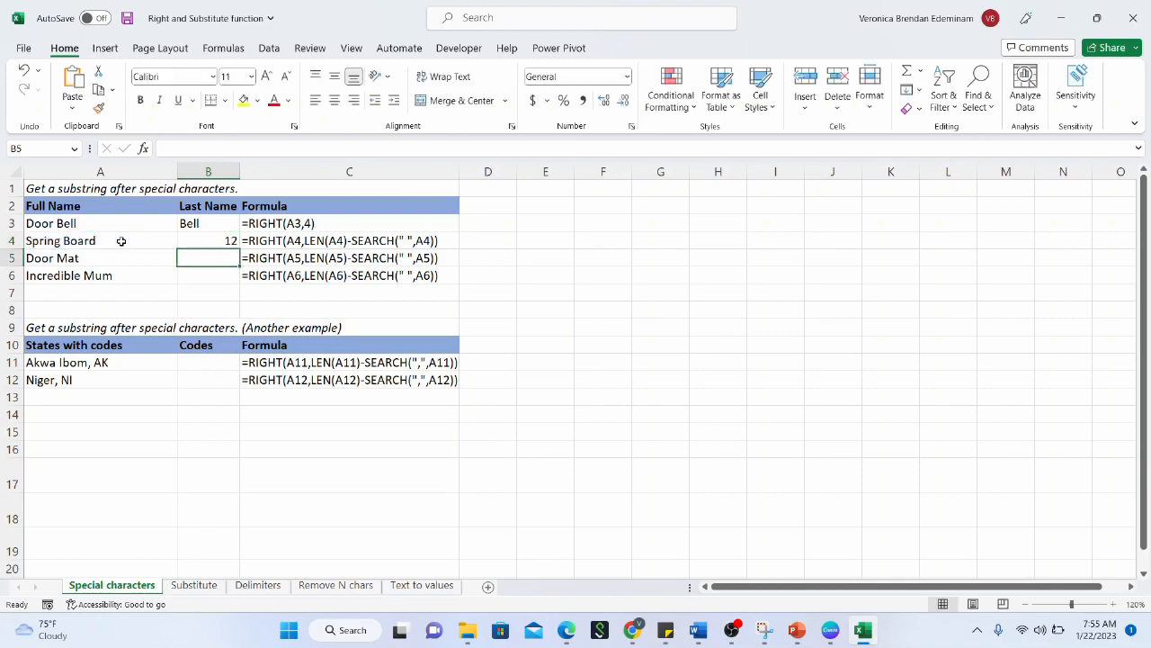
left_click(200, 245)
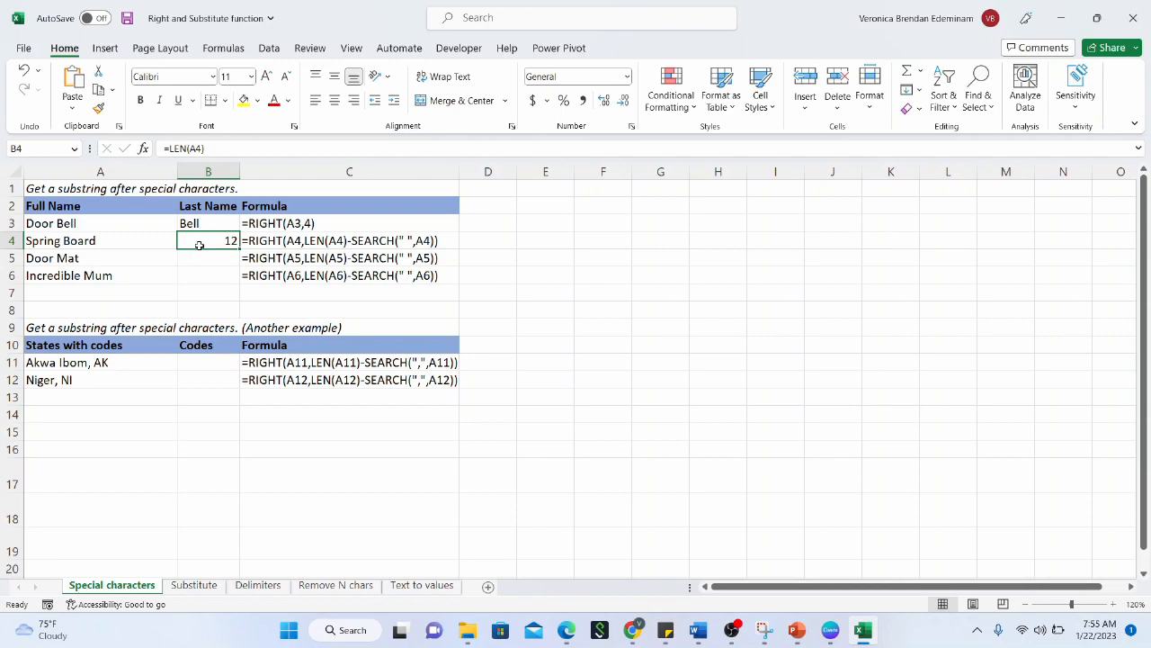
left_click(228, 148)
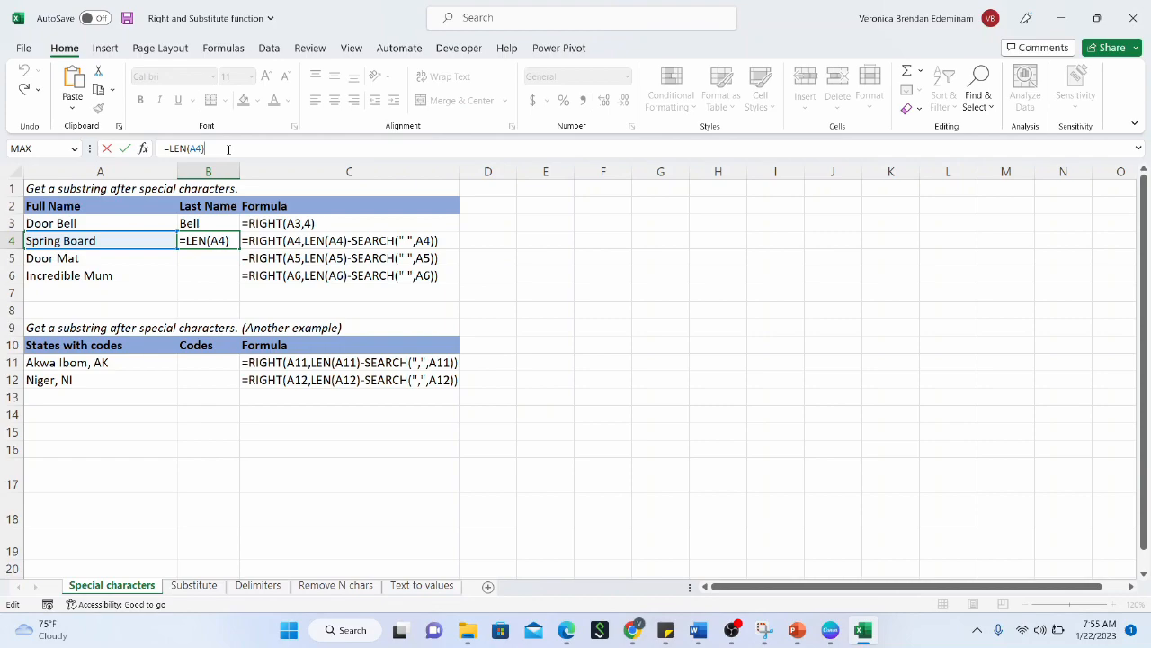
Review the names in A4:A6
left_click(144, 249)
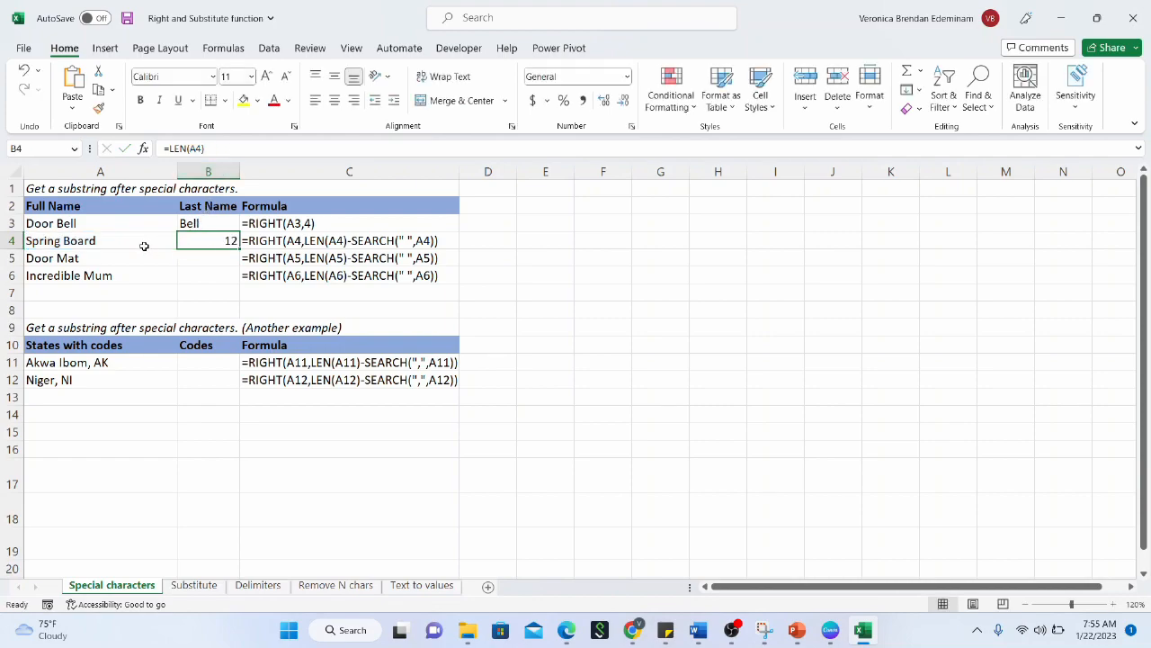
left_click_drag(144, 248, 129, 276)
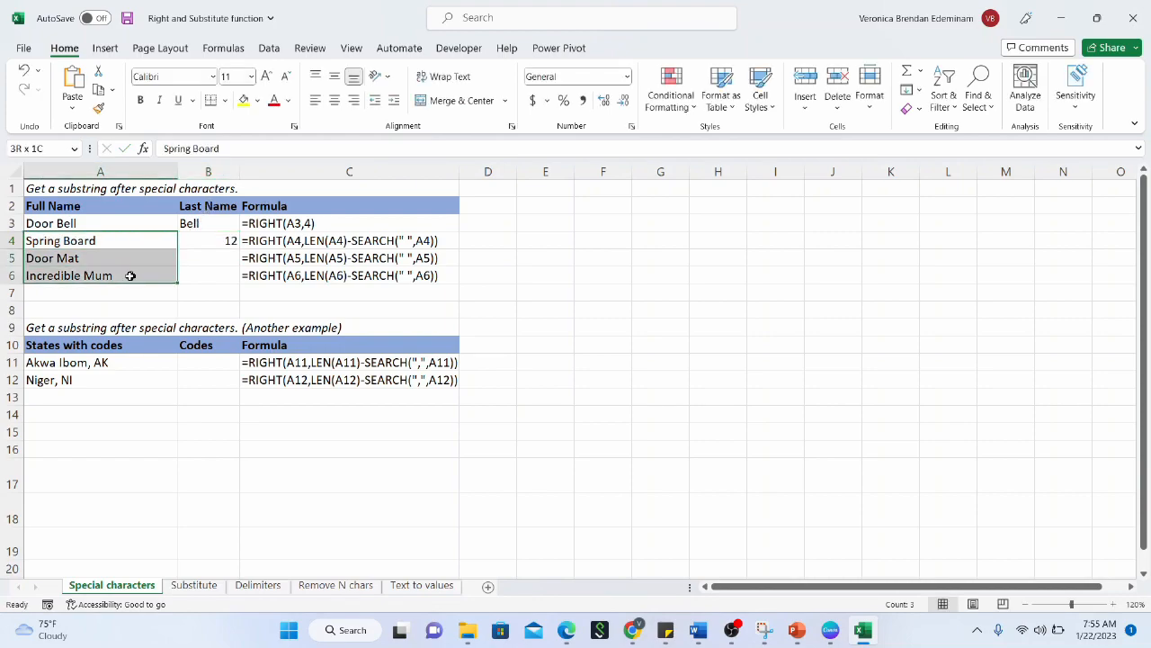
left_click(129, 249)
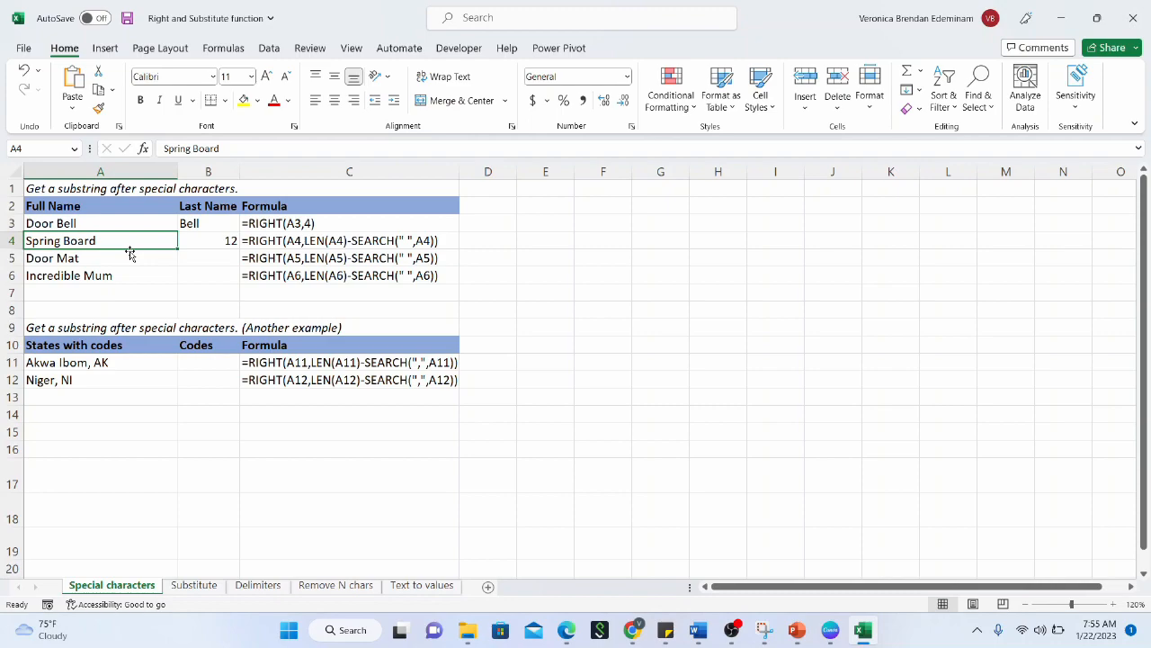
Extend B4 to =LEN(A4)-SEARCH(" ",A4), returning 5 for Board
left_click(212, 240)
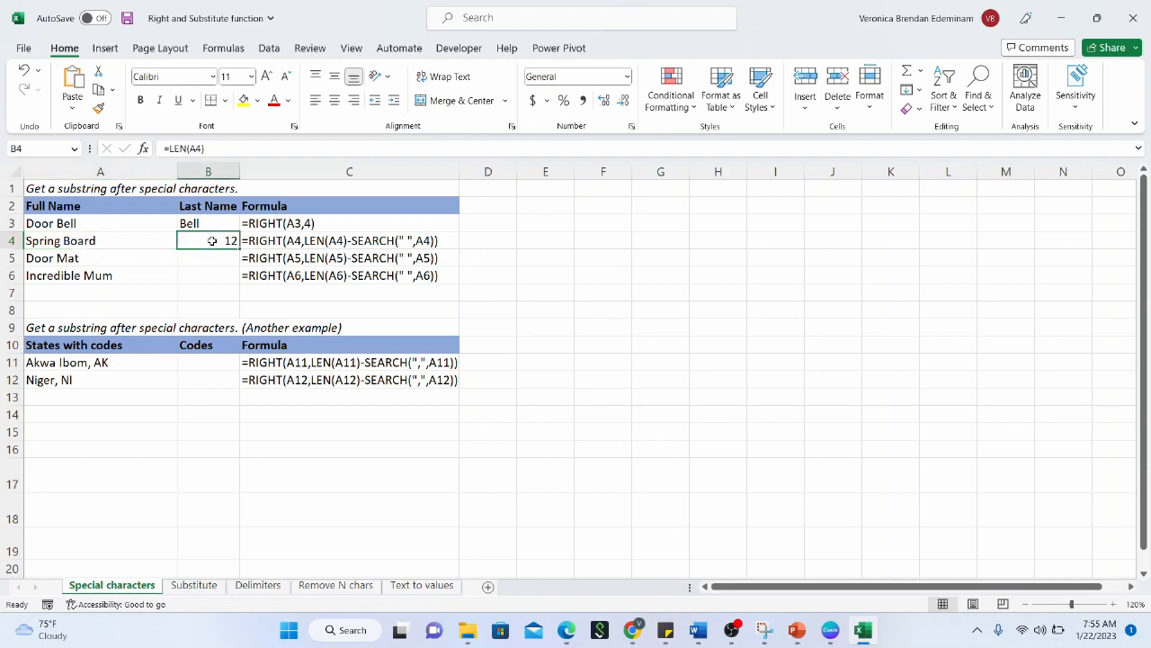
left_click(235, 149)
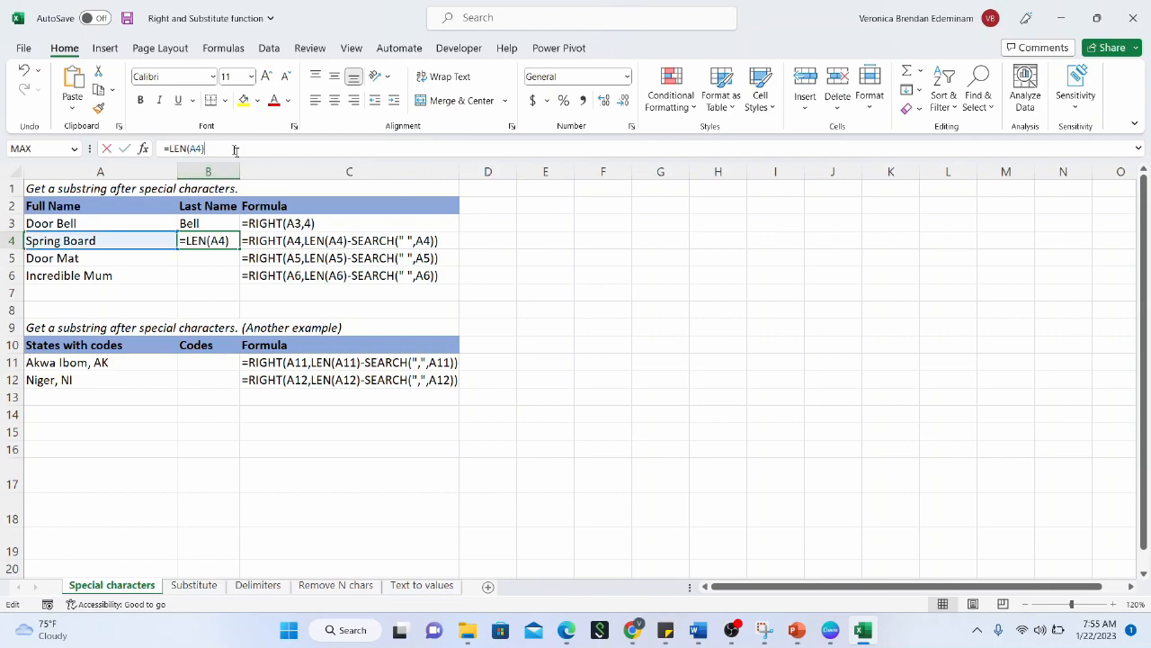
type("-search")
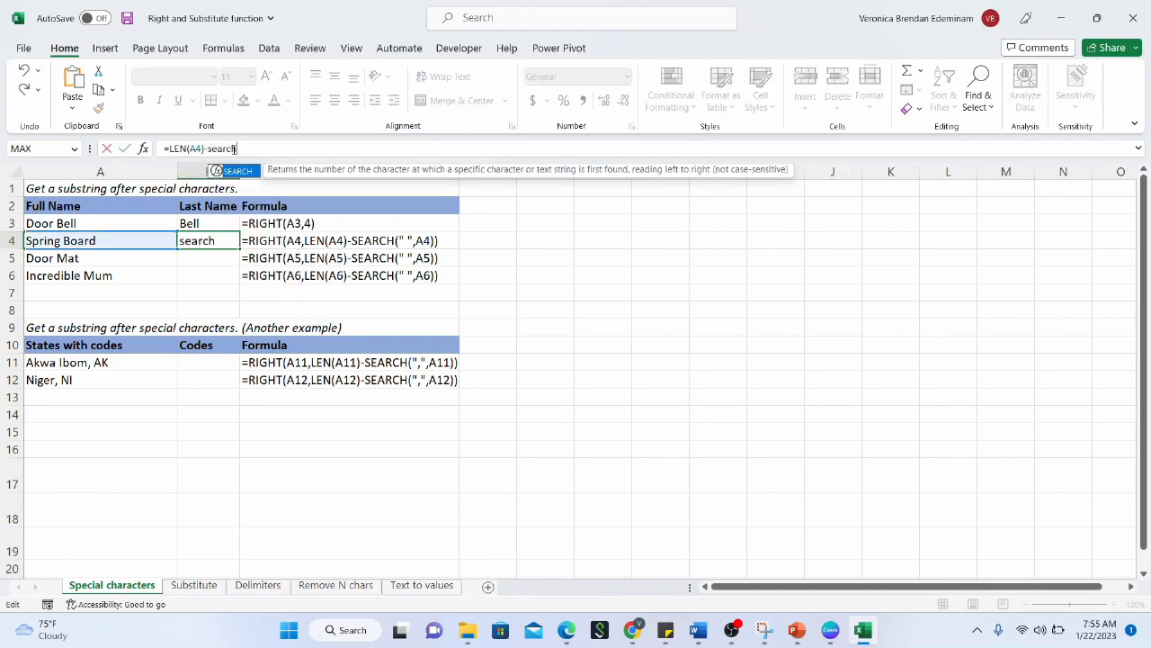
type("(")
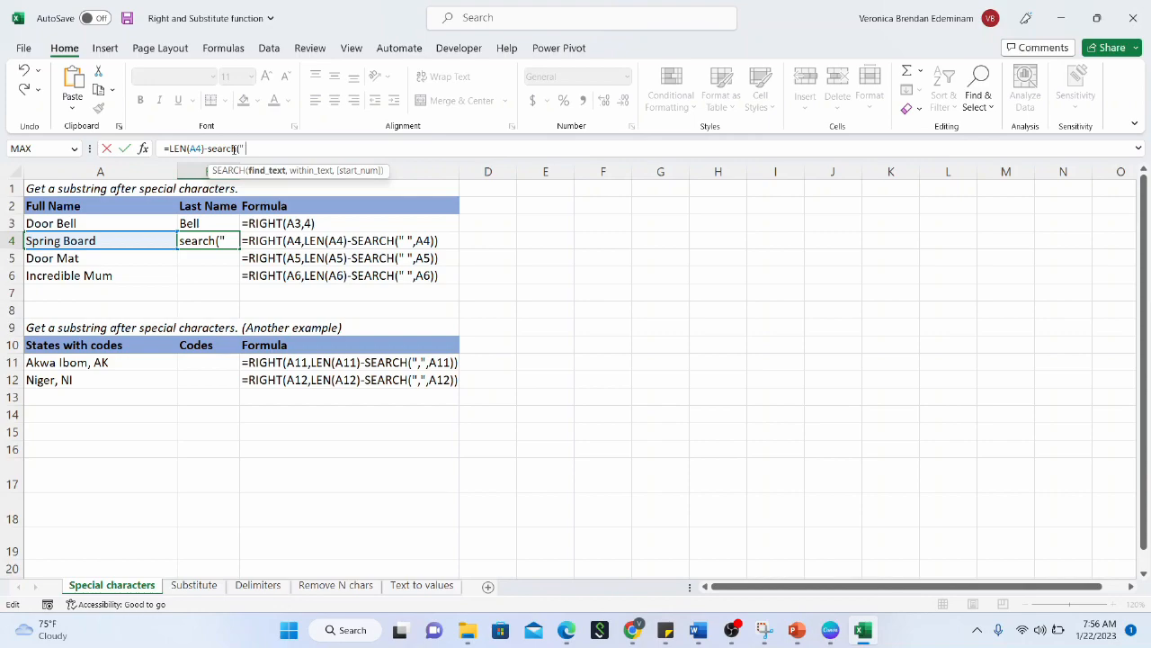
type(",")
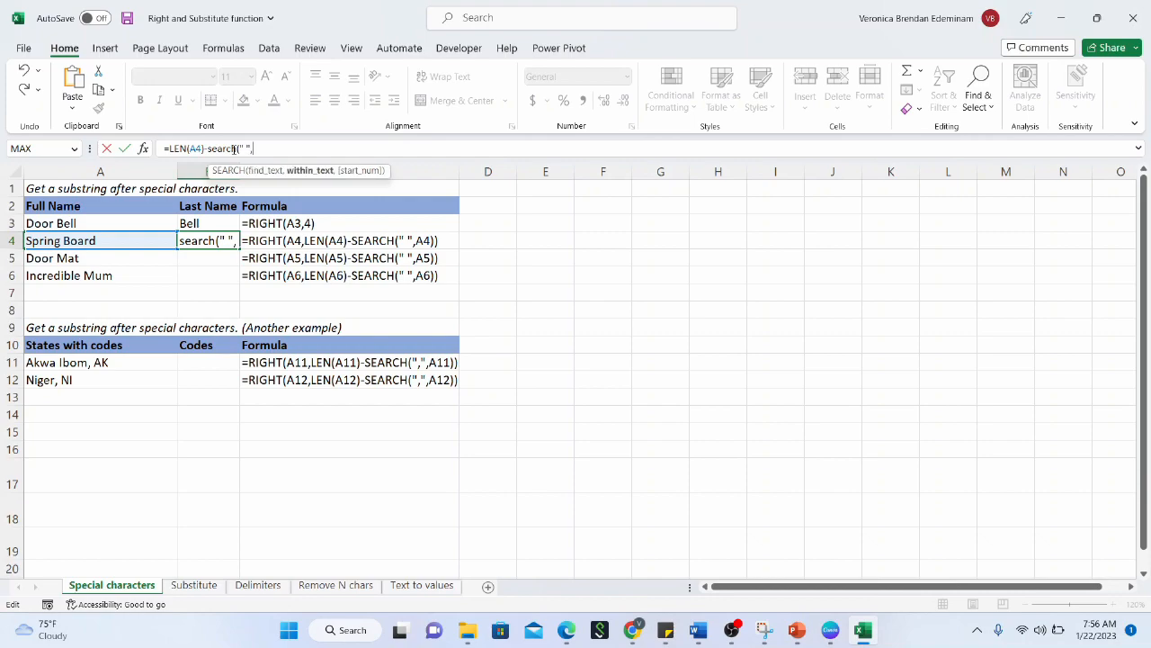
key("BackSpace")
key("BackSpace")
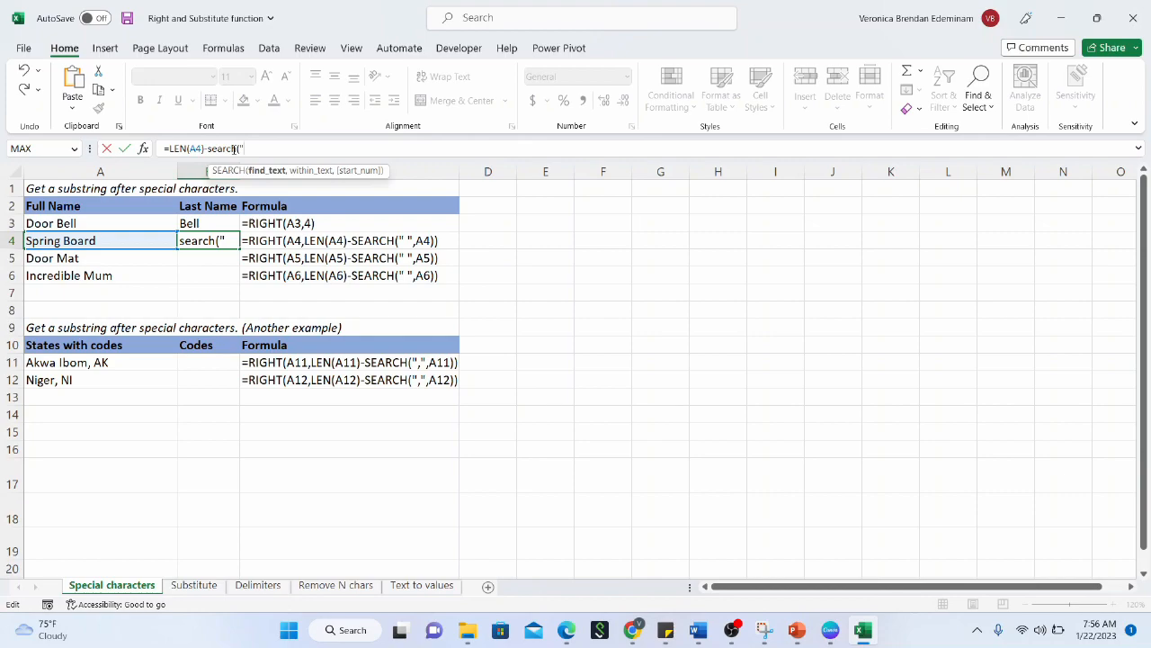
type("\",")
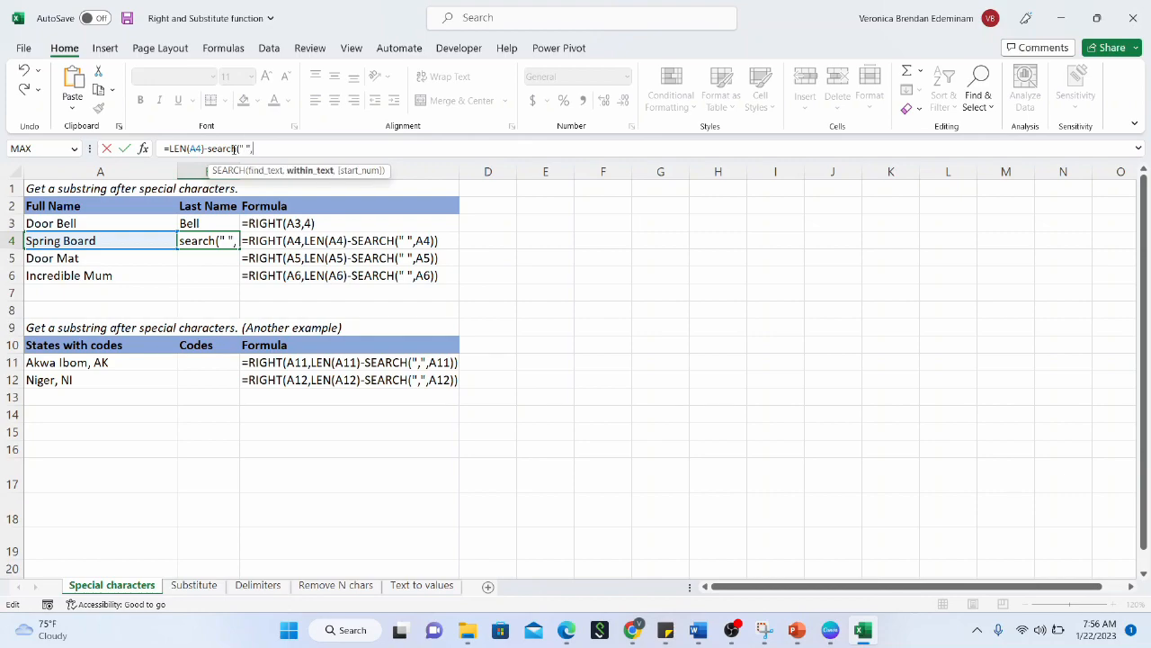
left_click(113, 241)
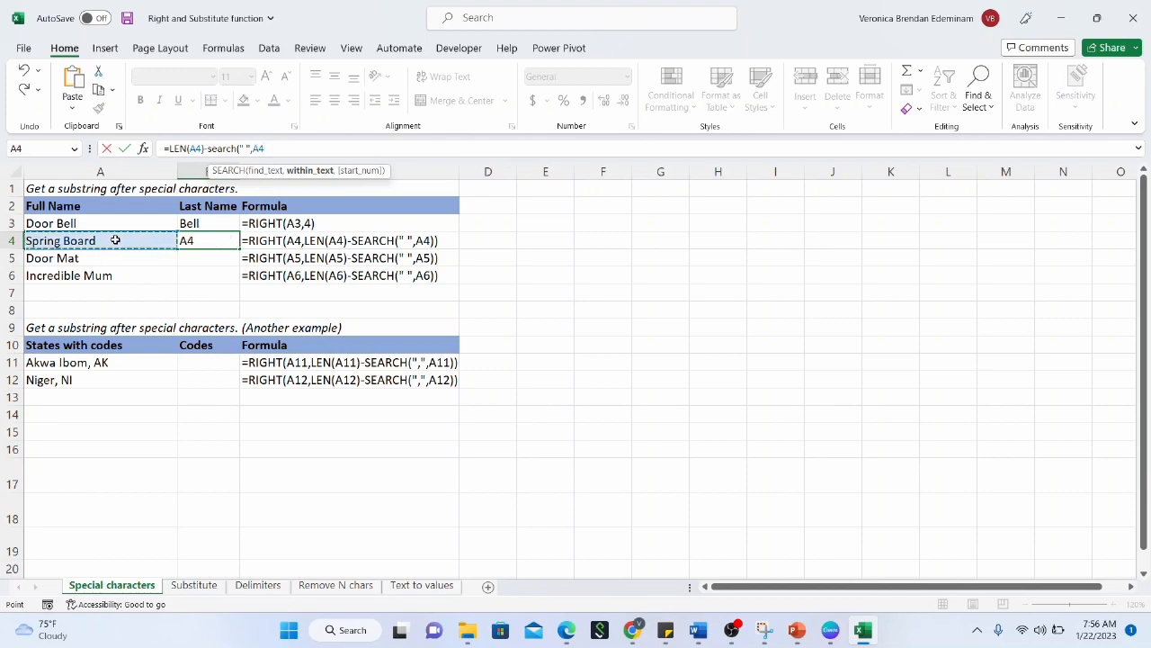
type(")")
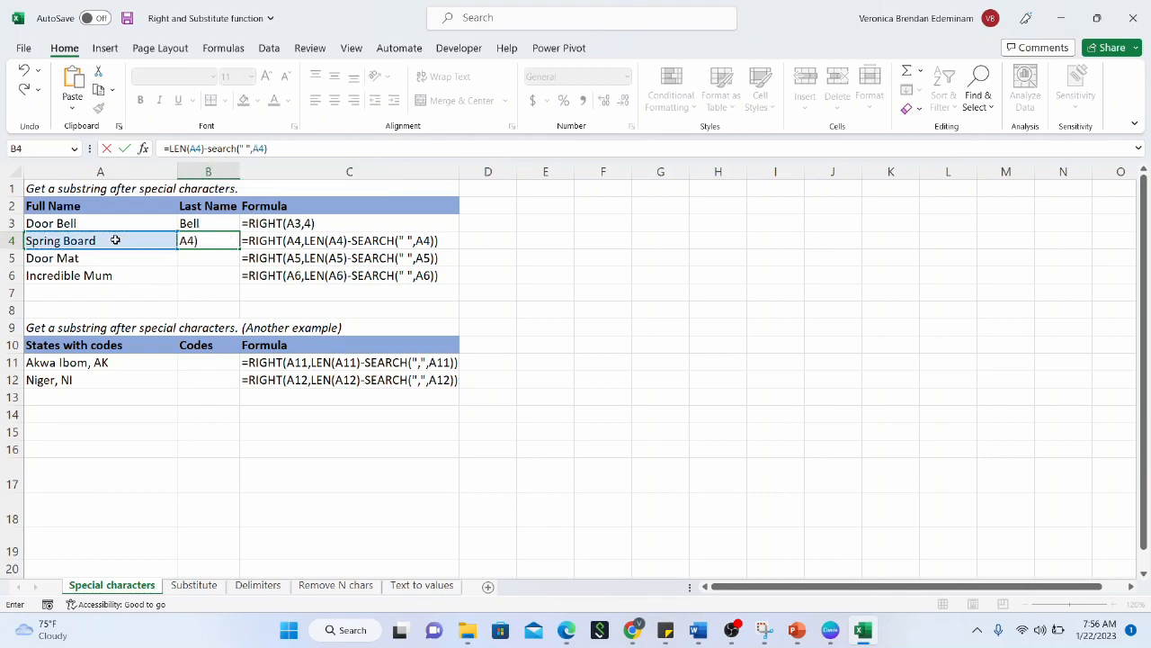
key("Return")
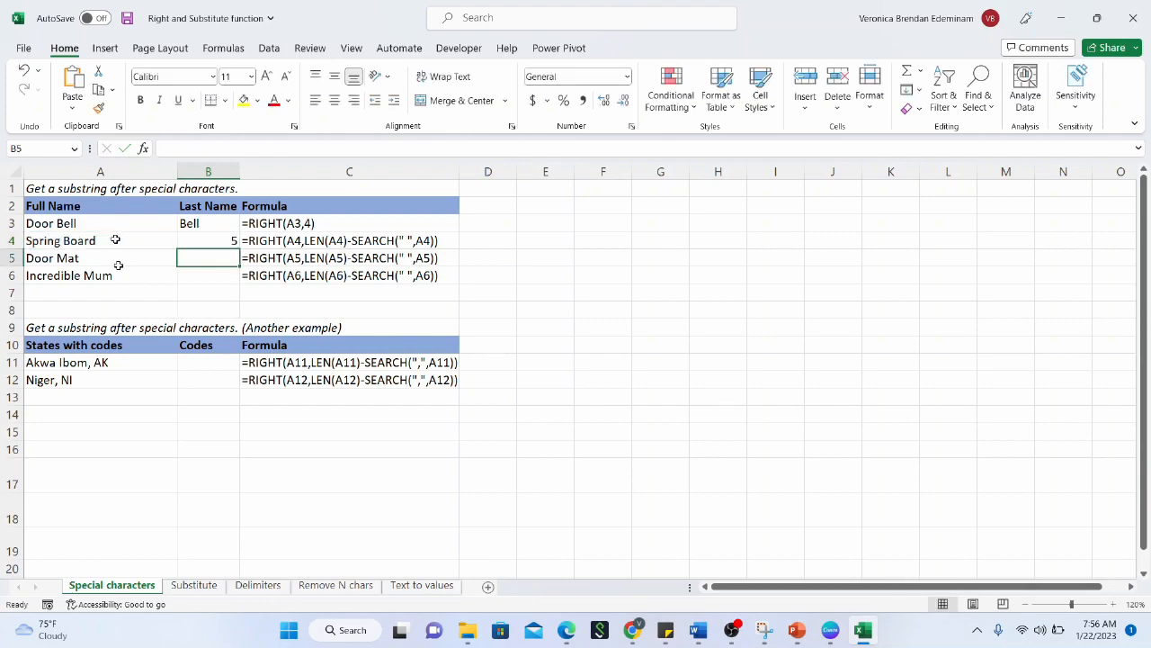
left_click(215, 239)
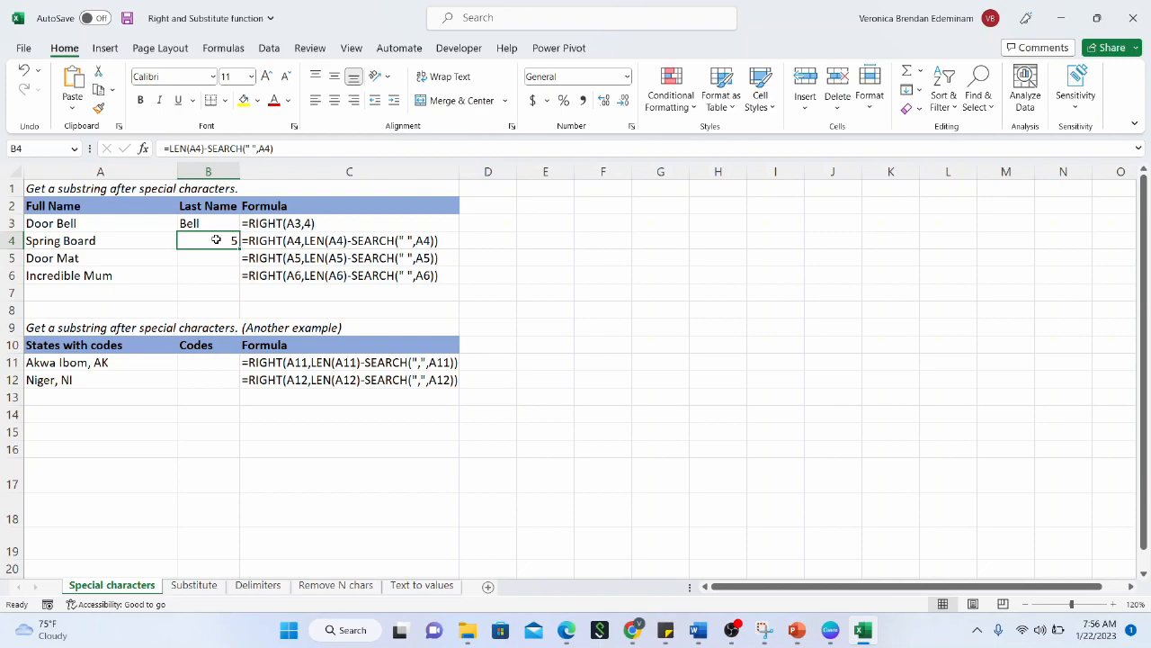
Fill the B4 count down to B6 and check that B5 returns 3 for Door Mat
left_click_drag(238, 248, 232, 282)
left_click(225, 258)
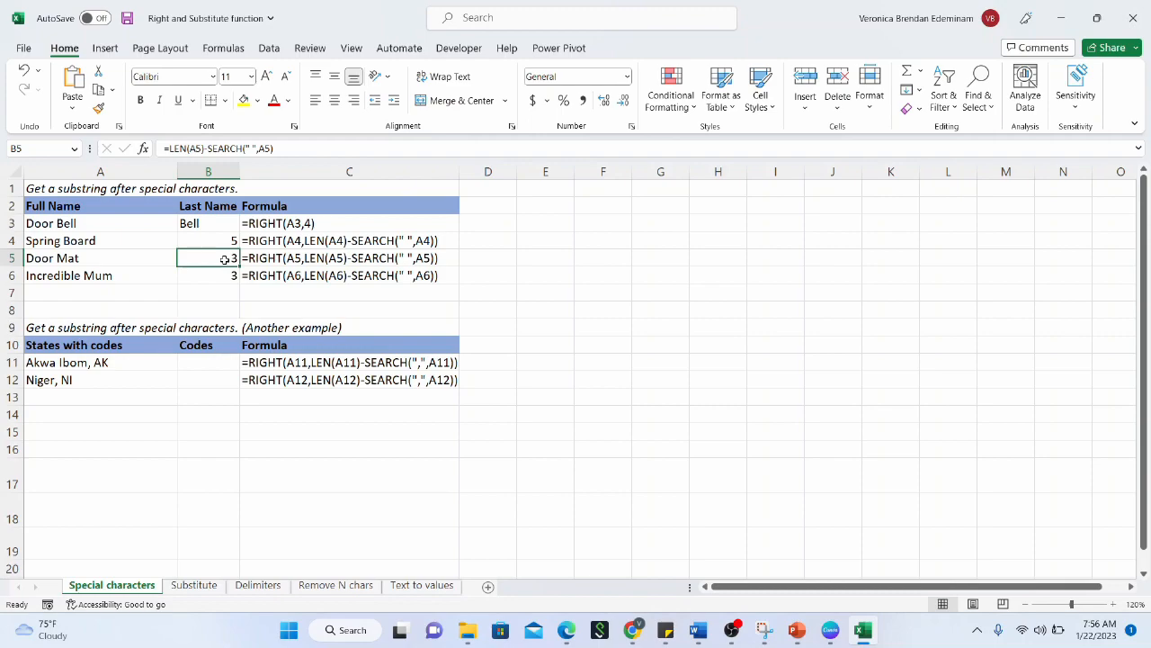
left_click(72, 263)
left_click(224, 258)
left_click(224, 241)
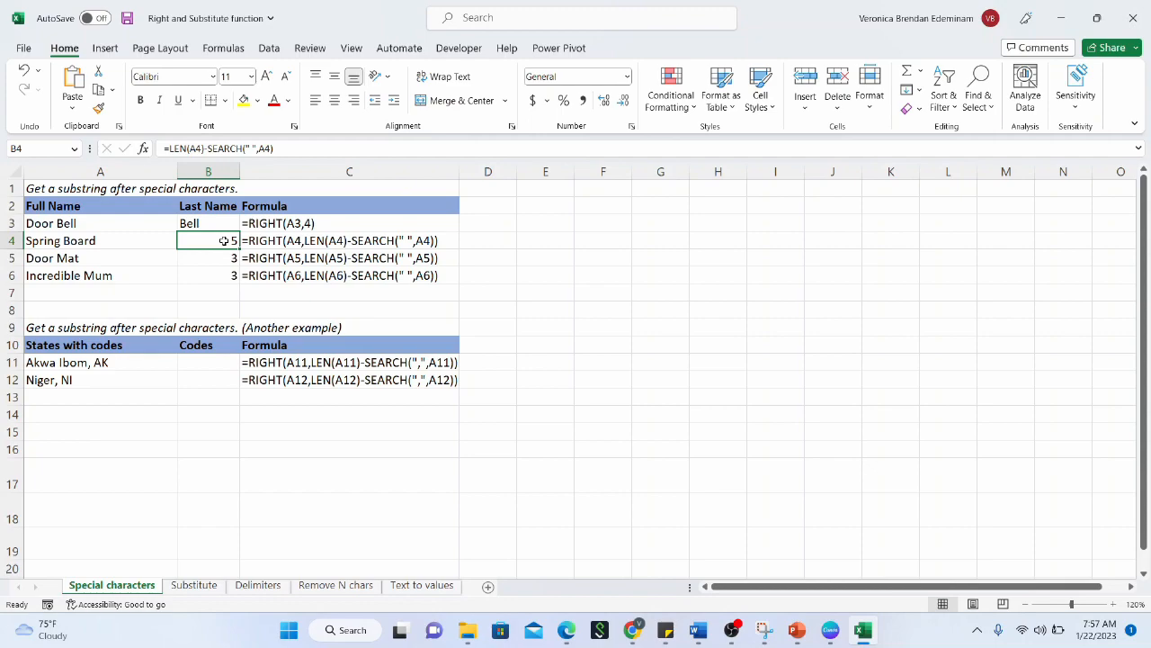
Change B4 to =RIGHT(A4,LEN(A4)-SEARCH(" ",A4)) so it returns Board, then drag it toward B6
left_click(177, 148)
type("RIGHT")
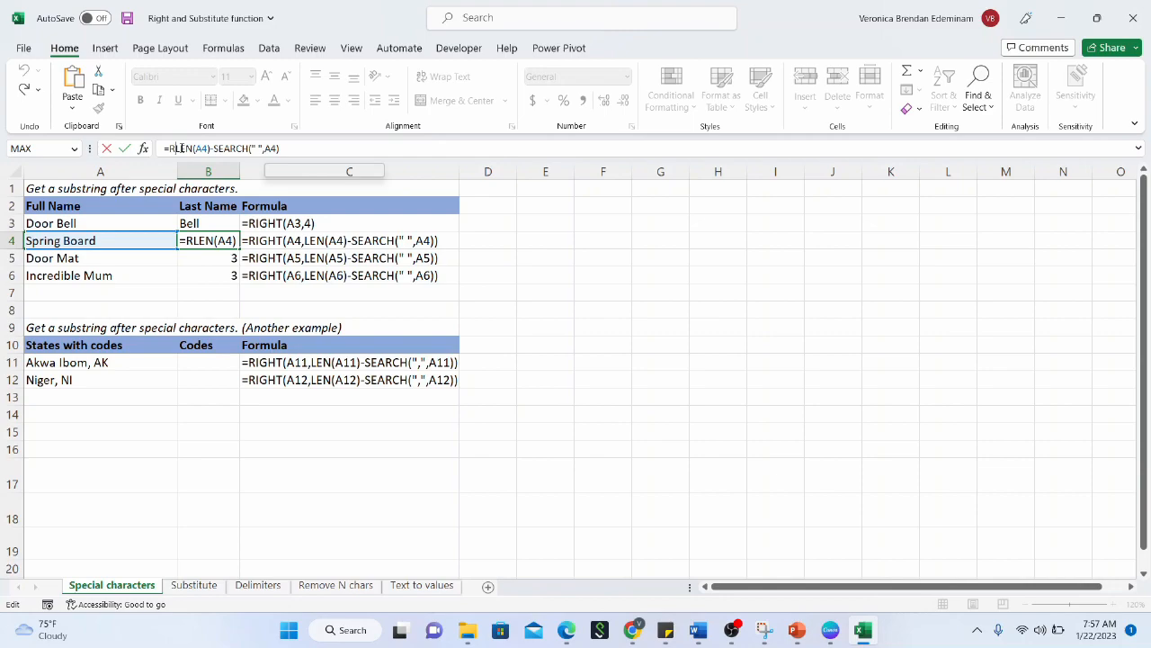
type("(")
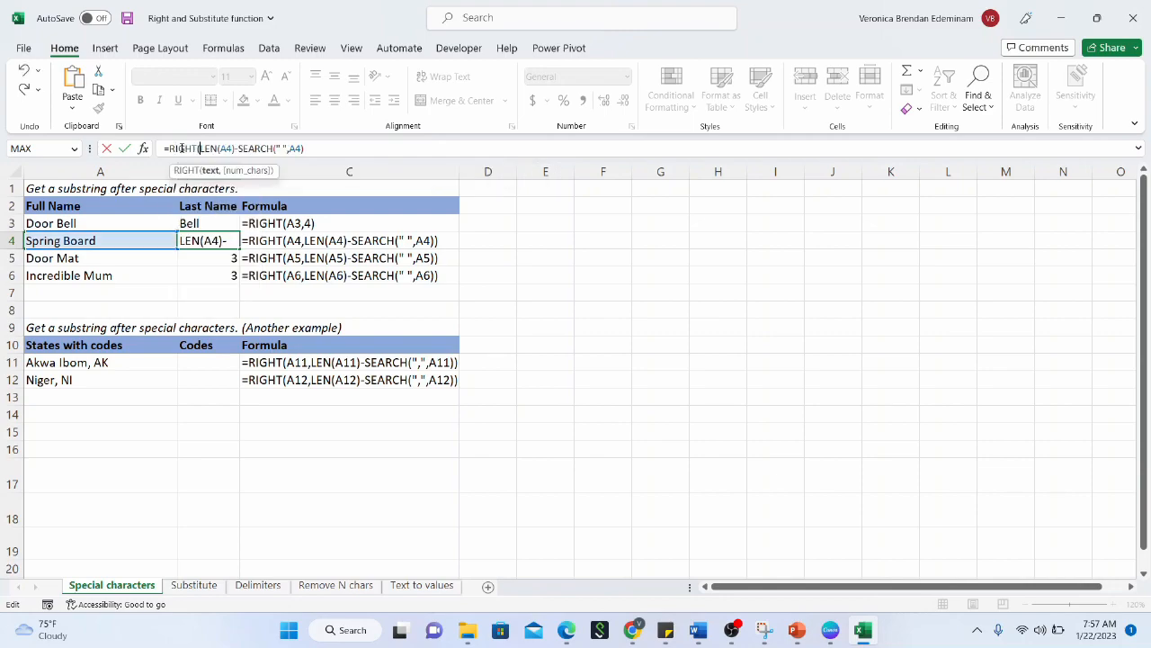
left_click(134, 241)
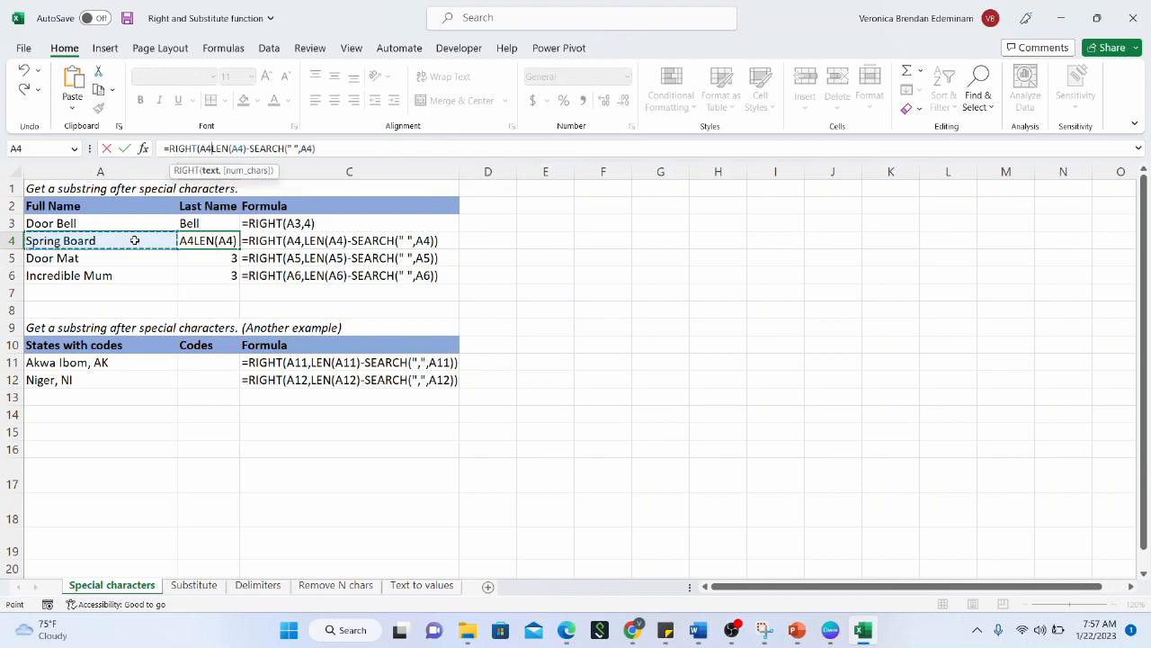
type(",")
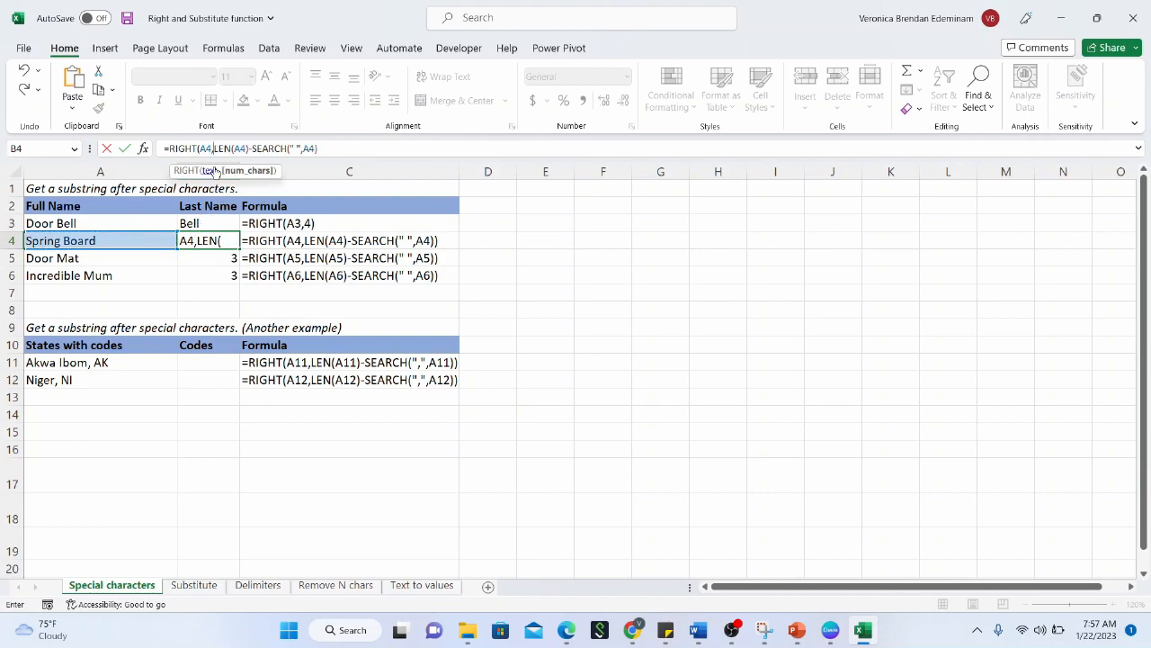
left_click(344, 147)
type(")")
key("Return")
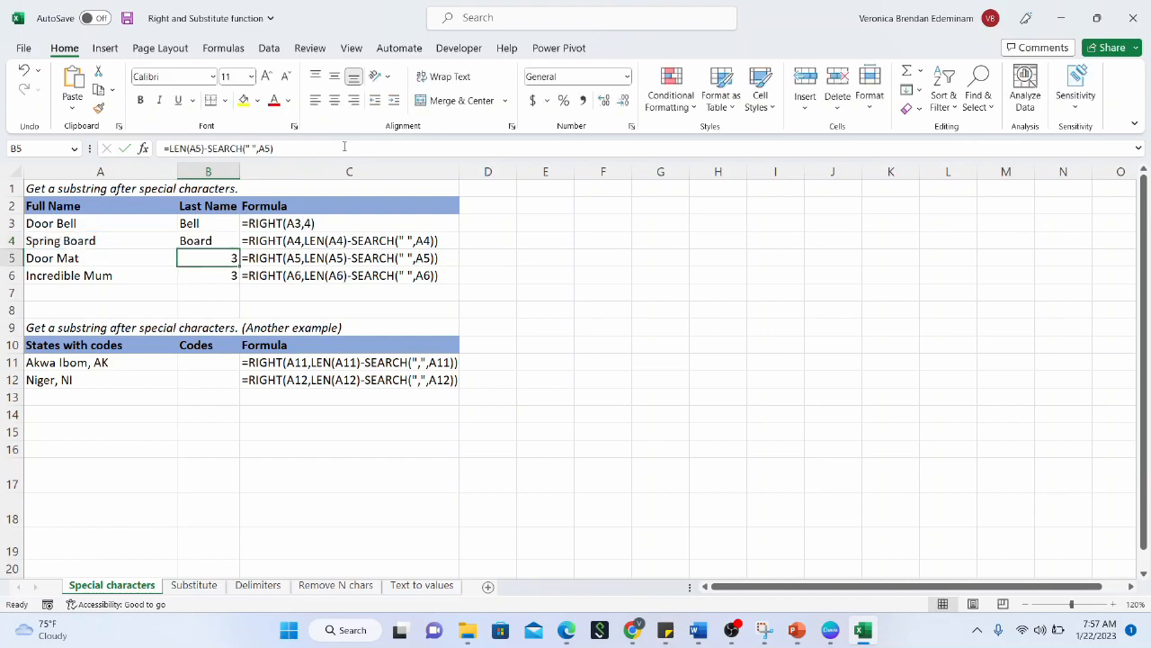
left_click(225, 241)
left_click_drag(238, 250, 232, 279)
Complete the fill so B5 and B6 show Mat and Mum
left_click(223, 259)
left_click(216, 275)
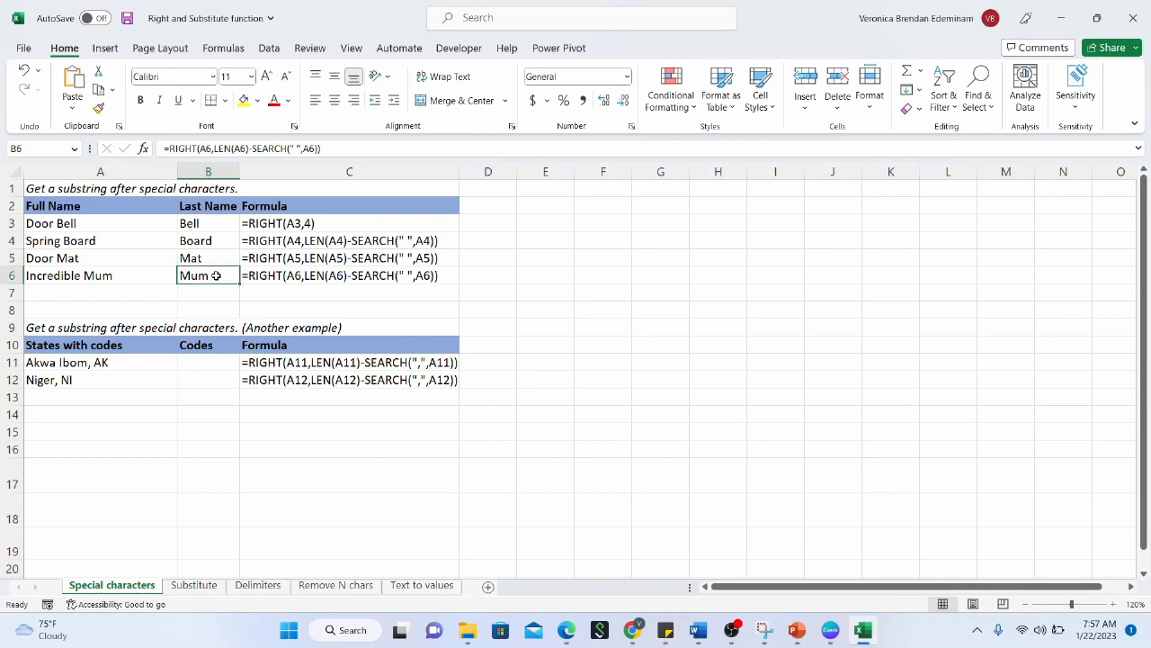
left_click(207, 360)
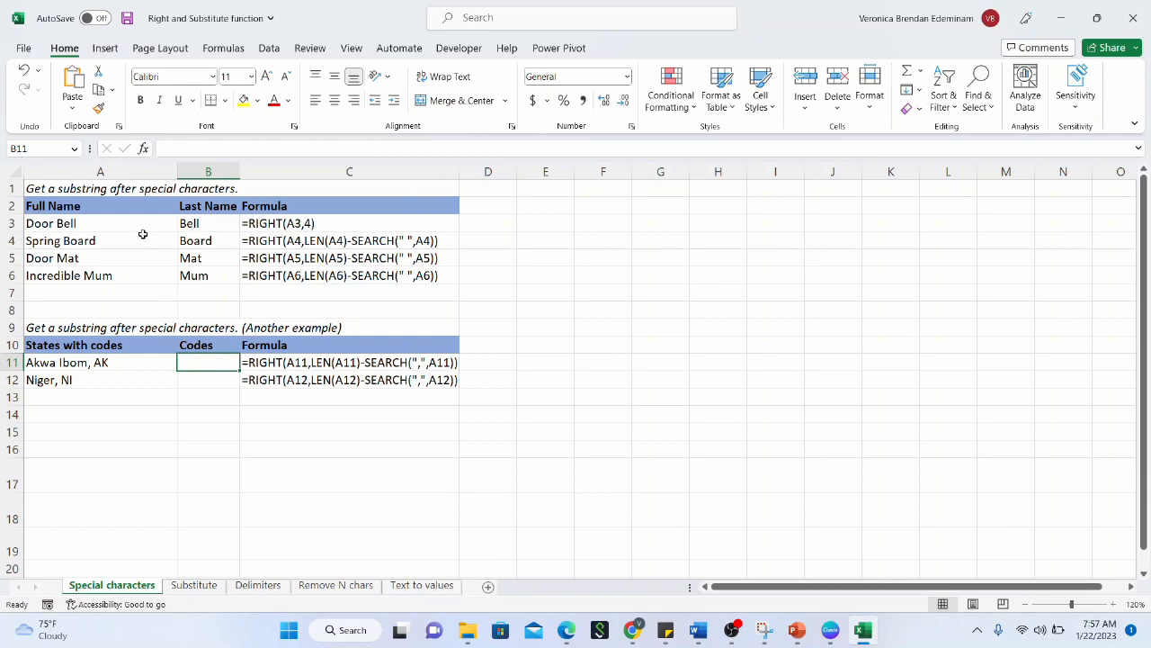
Review the names and the Akwa Ibom, AK entry, then widen column B
left_click_drag(141, 226, 137, 275)
left_click(99, 260)
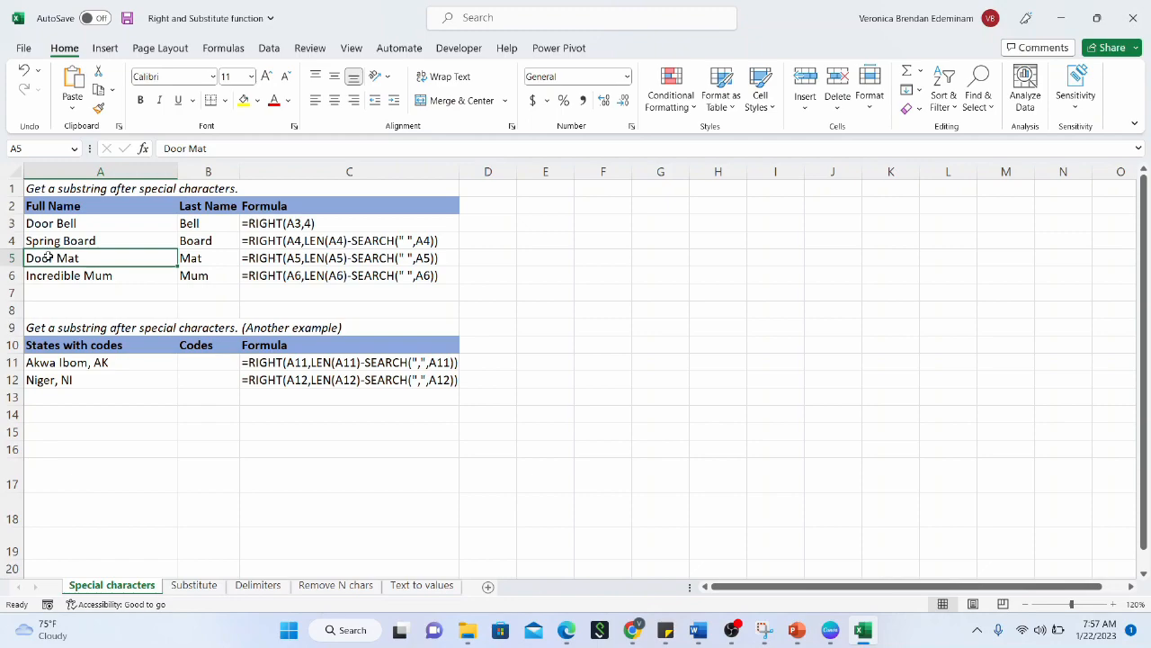
left_click(90, 363)
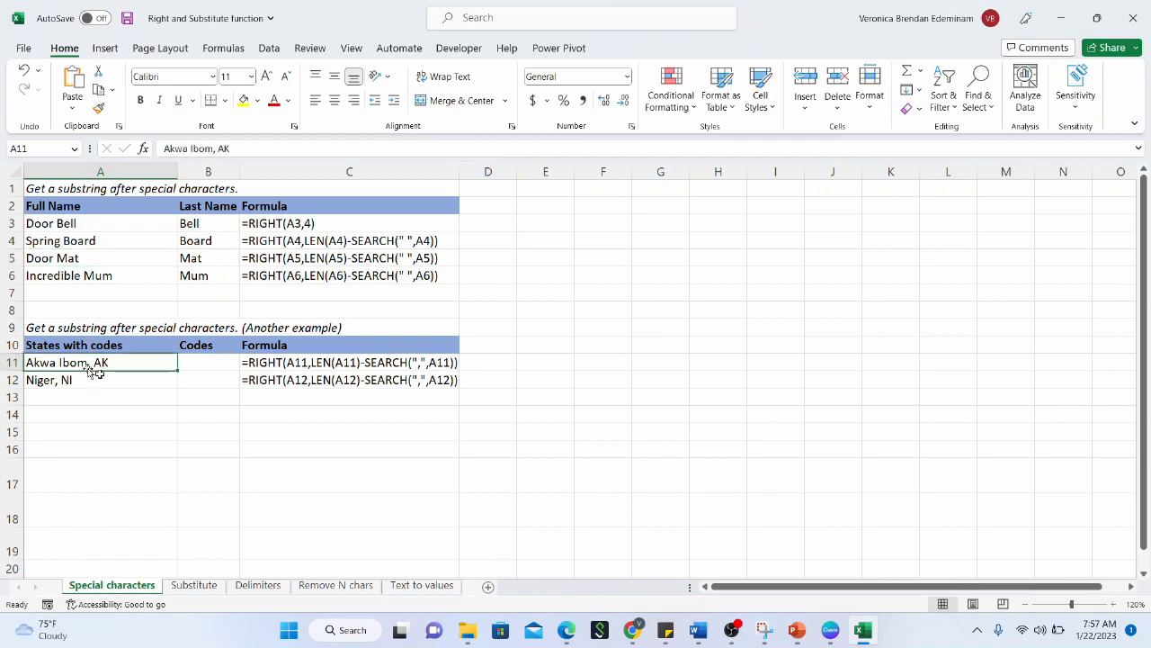
left_click(192, 363)
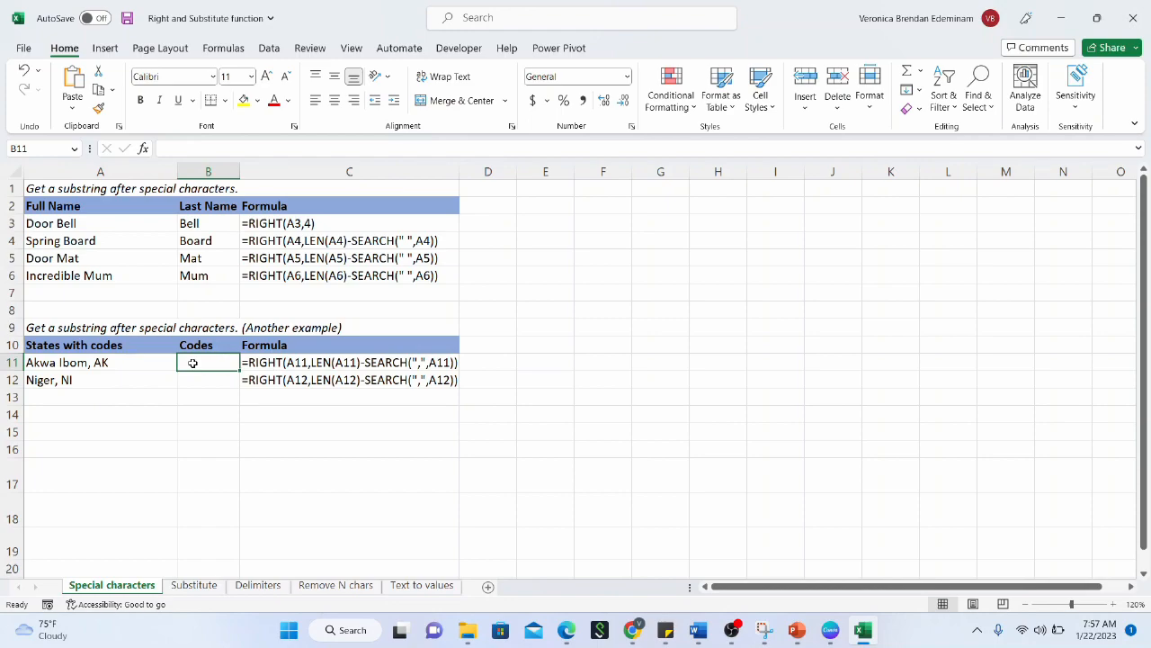
left_click_drag(240, 172, 270, 175)
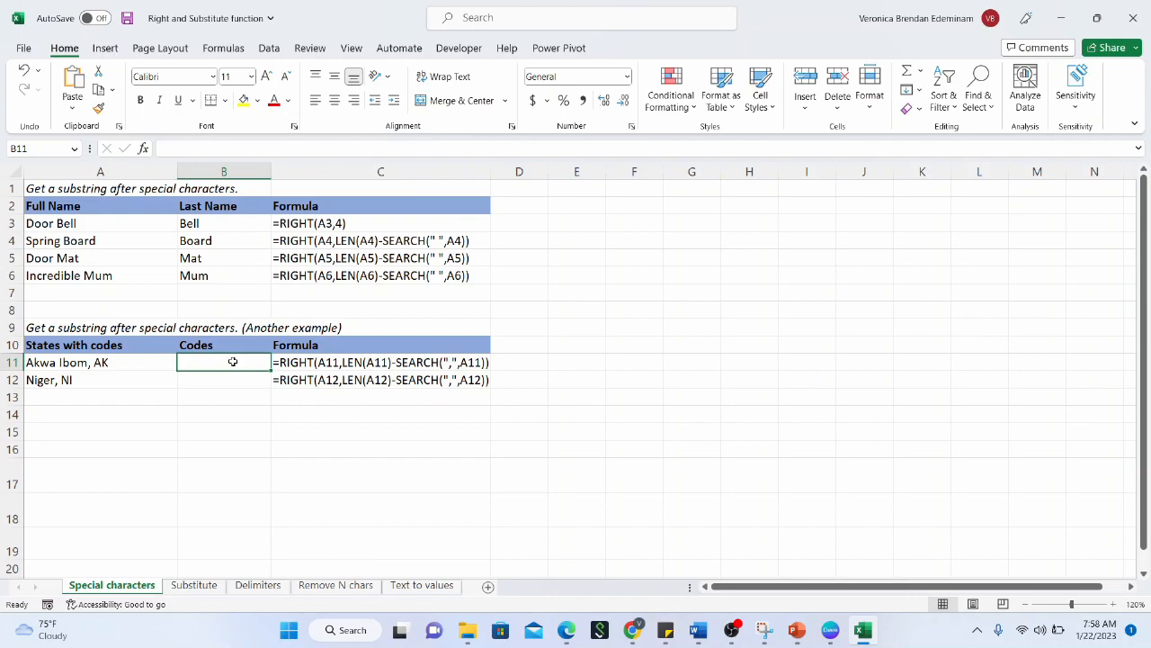
Enter =LEN(A11) in B11 for Akwa Ibom, AK
type("=LEN(")
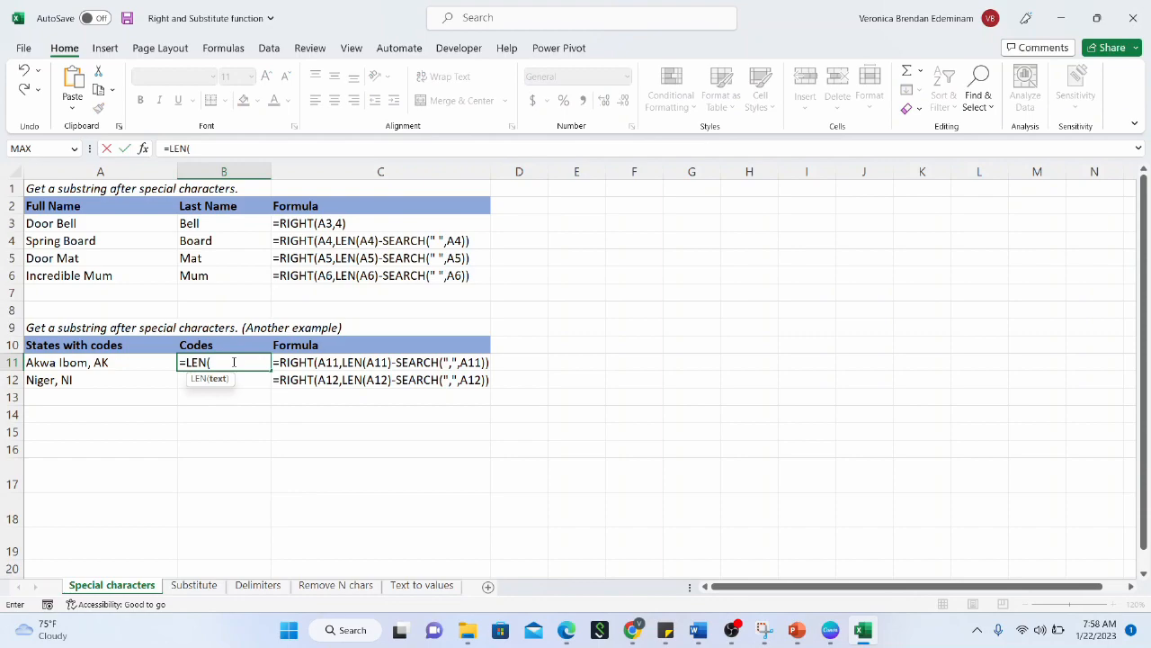
left_click(130, 360)
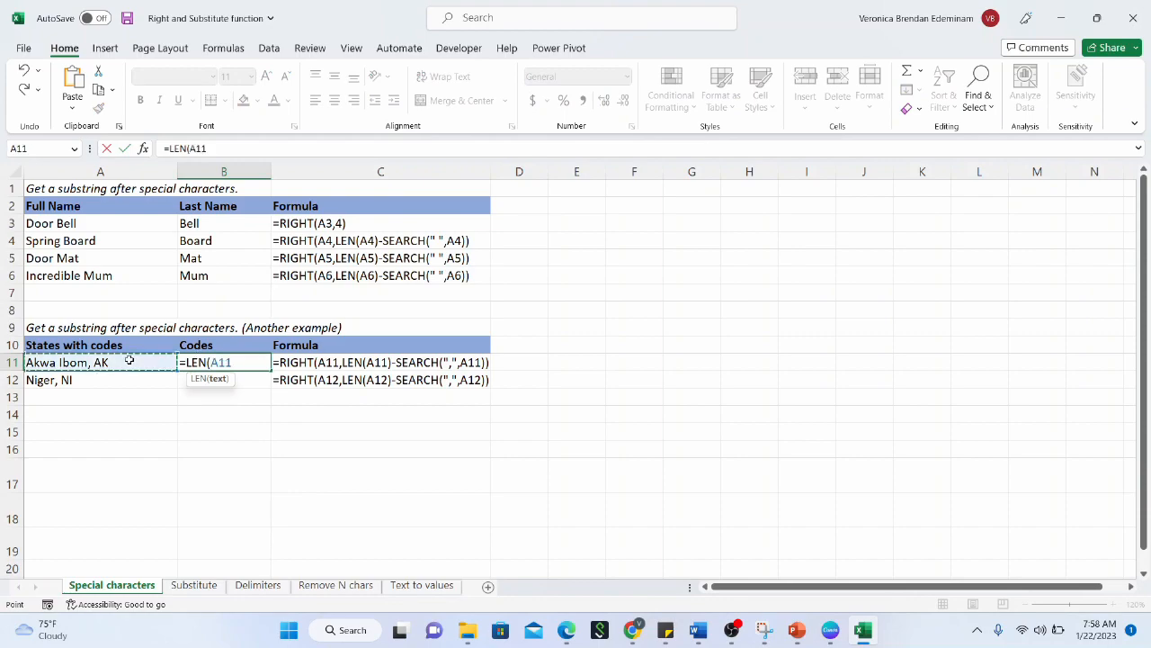
key("Return")
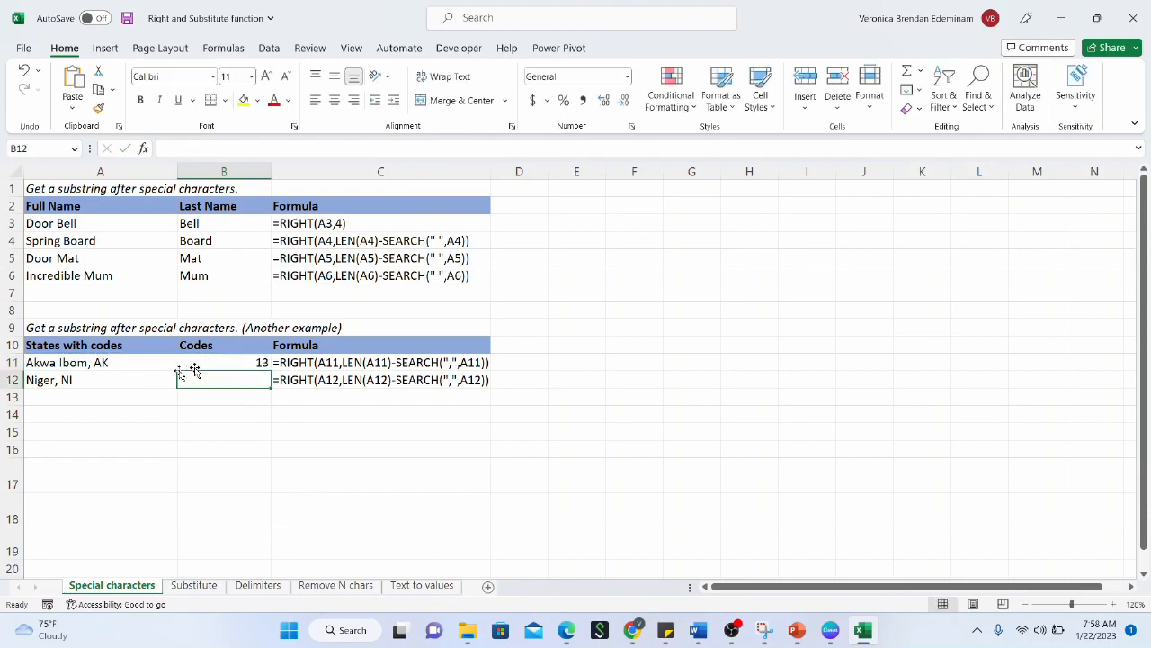
Extend B11 to =LEN(A11)-SEARCH(",",A11), returning 3
left_click(229, 362)
left_click(261, 146)
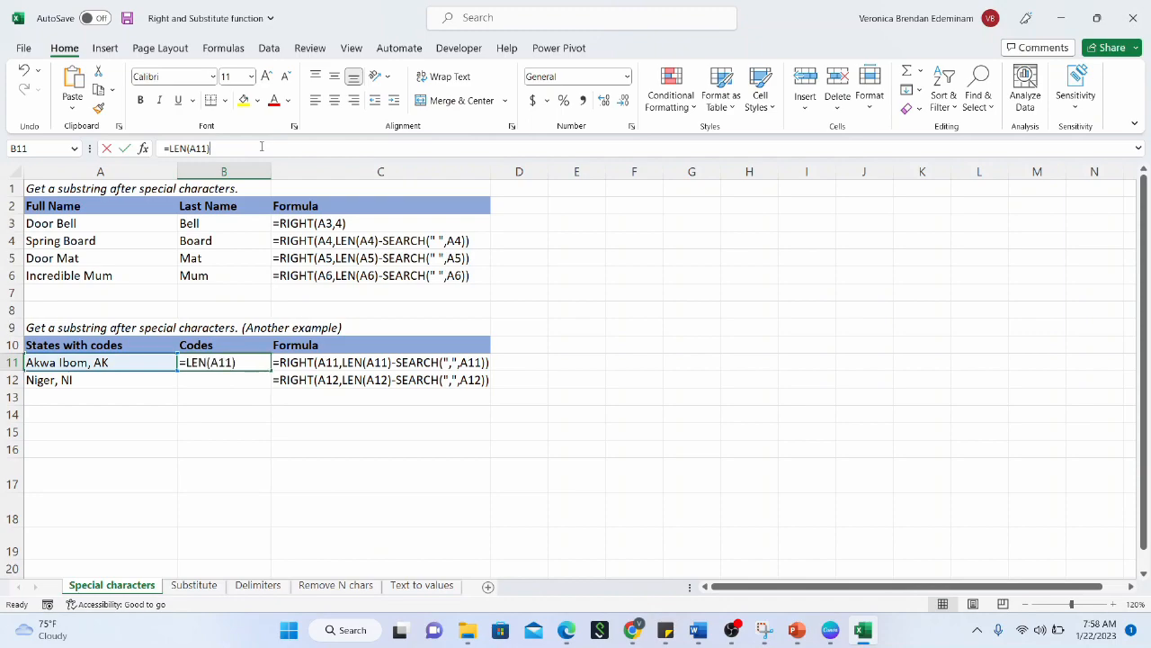
type("-S")
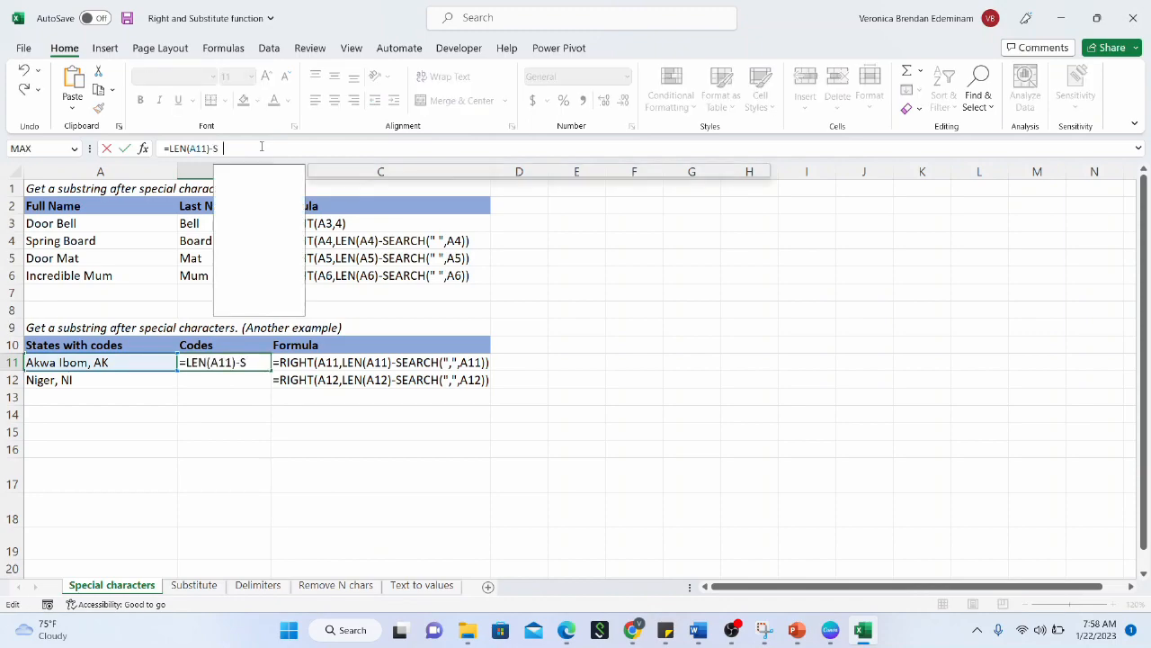
type("EARCH(")
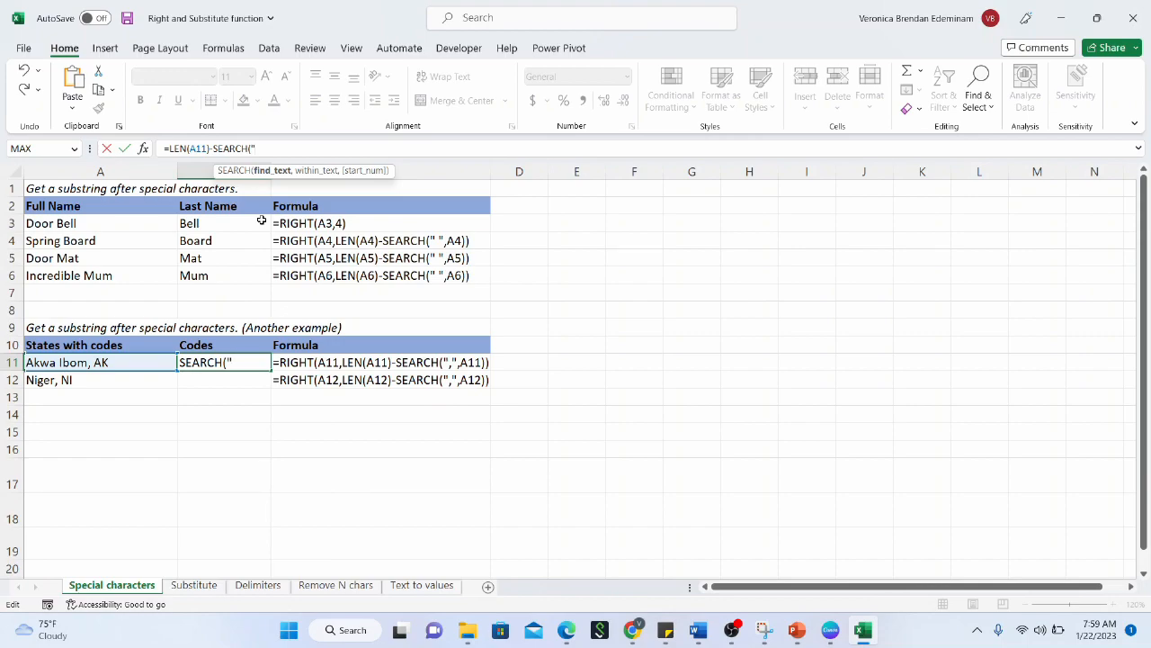
type("\",\",")
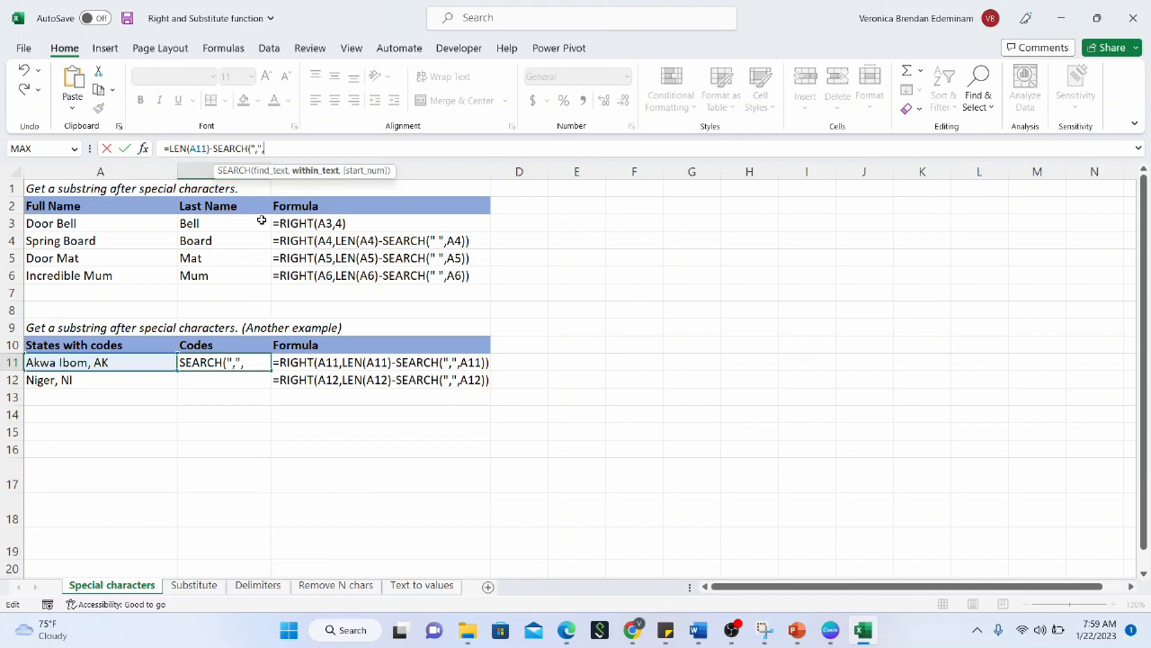
left_click(143, 363)
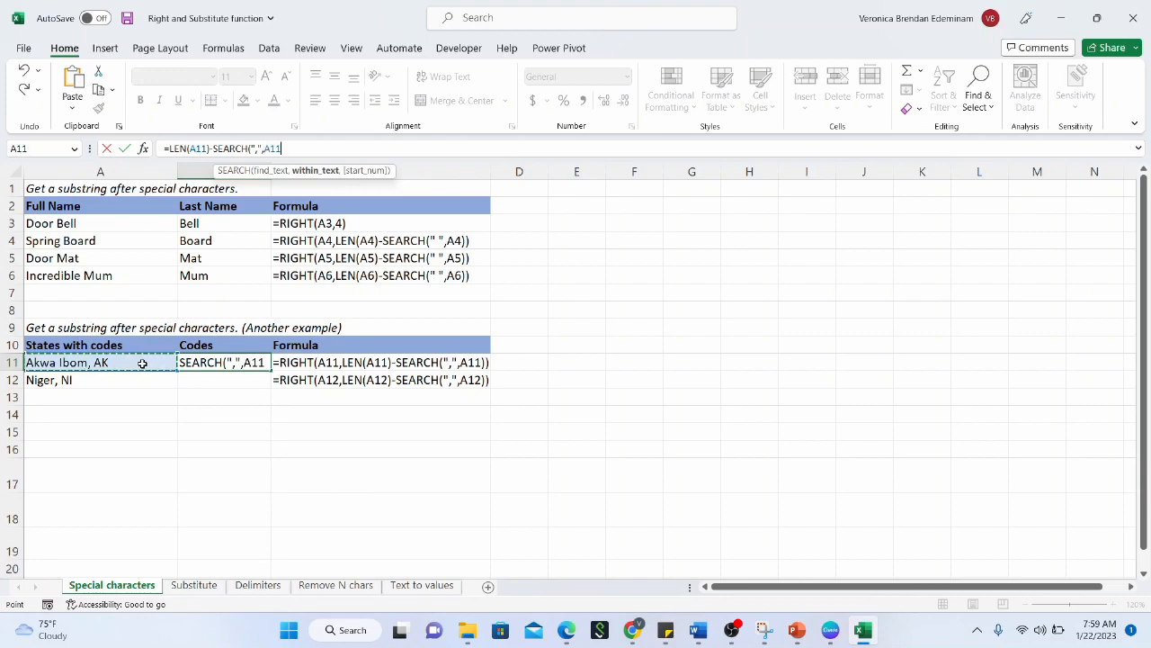
type(")")
key("Return")
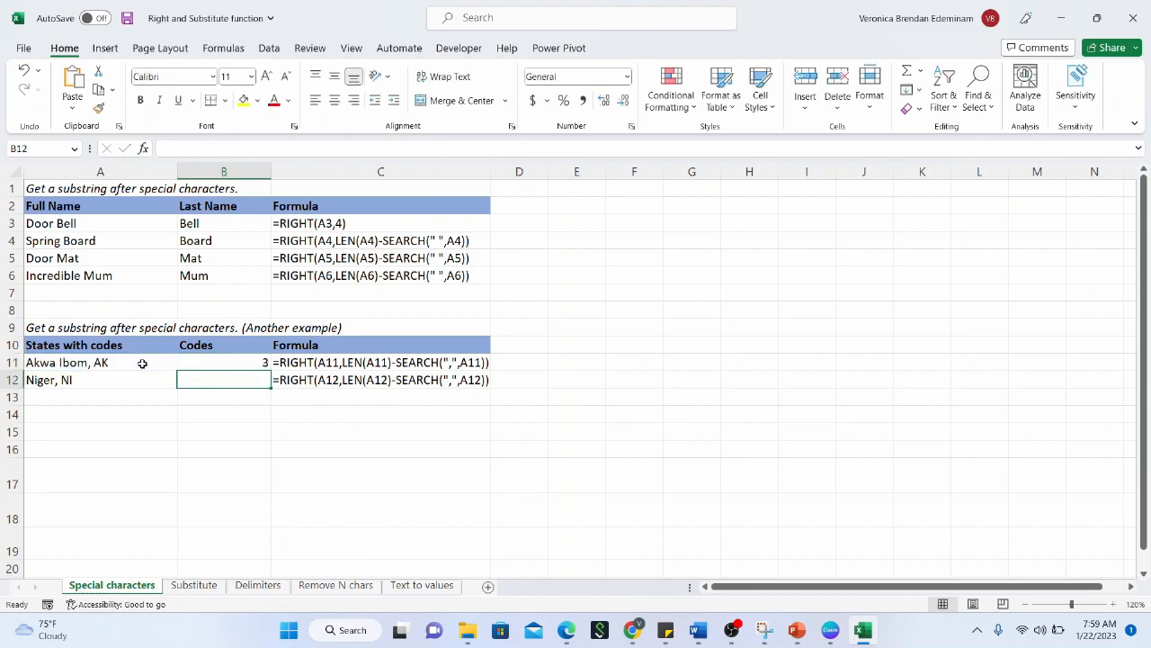
Highlight A11 in yellow, then remove the fill again
left_click(226, 364)
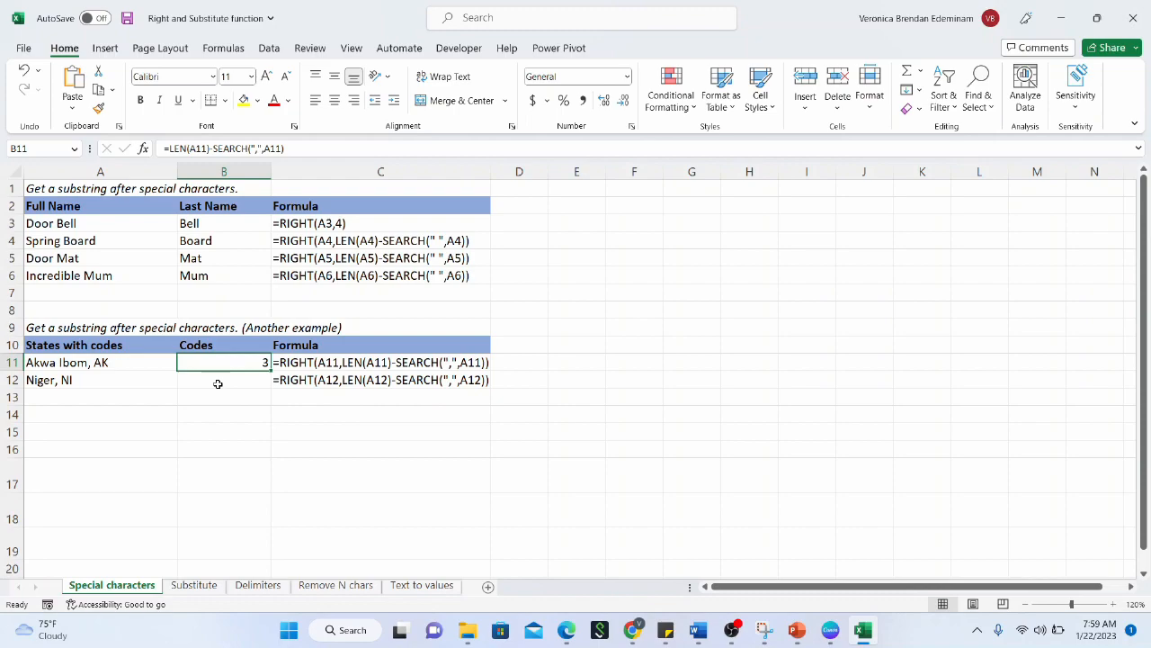
left_click(146, 364)
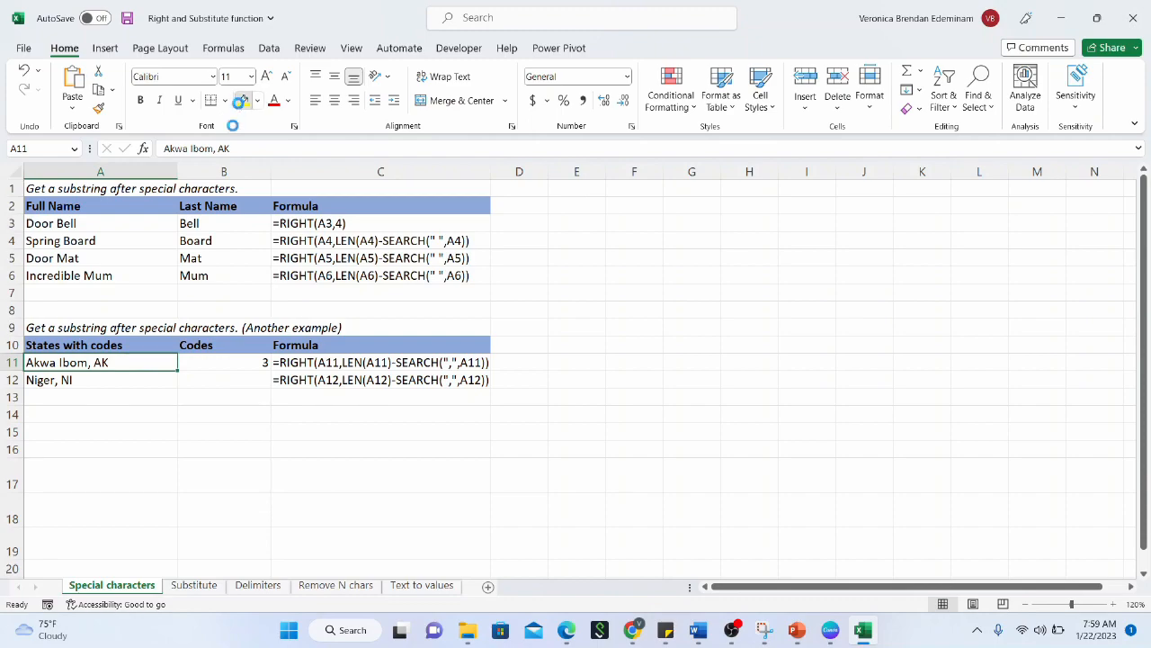
left_click(242, 99)
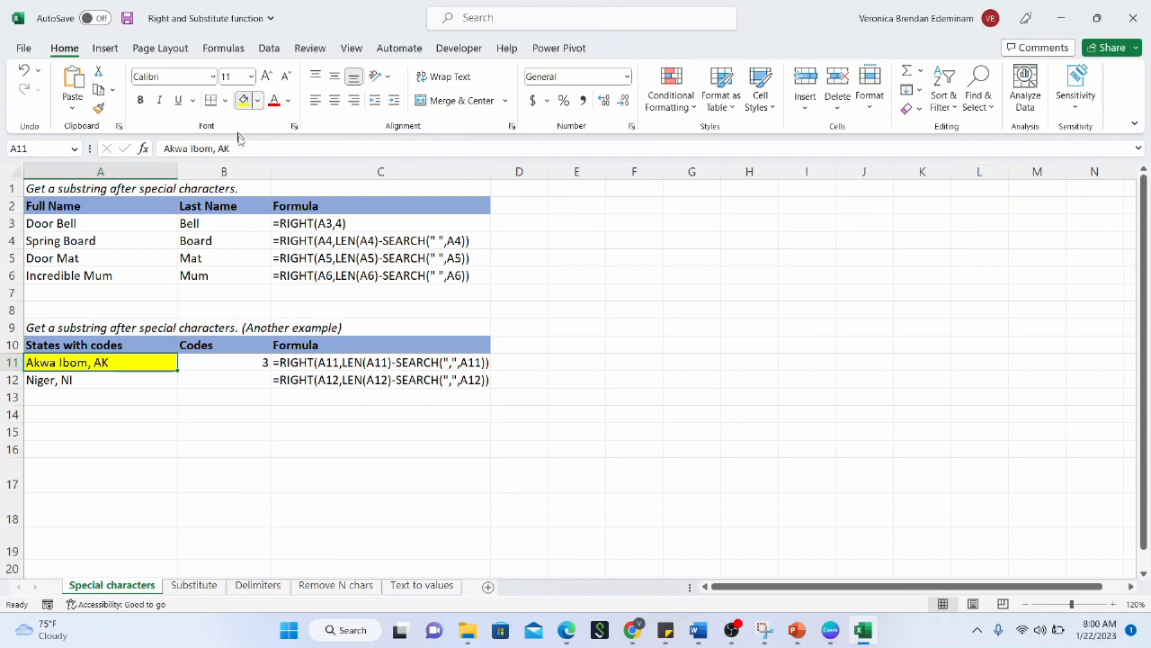
left_click(257, 101)
left_click(265, 260)
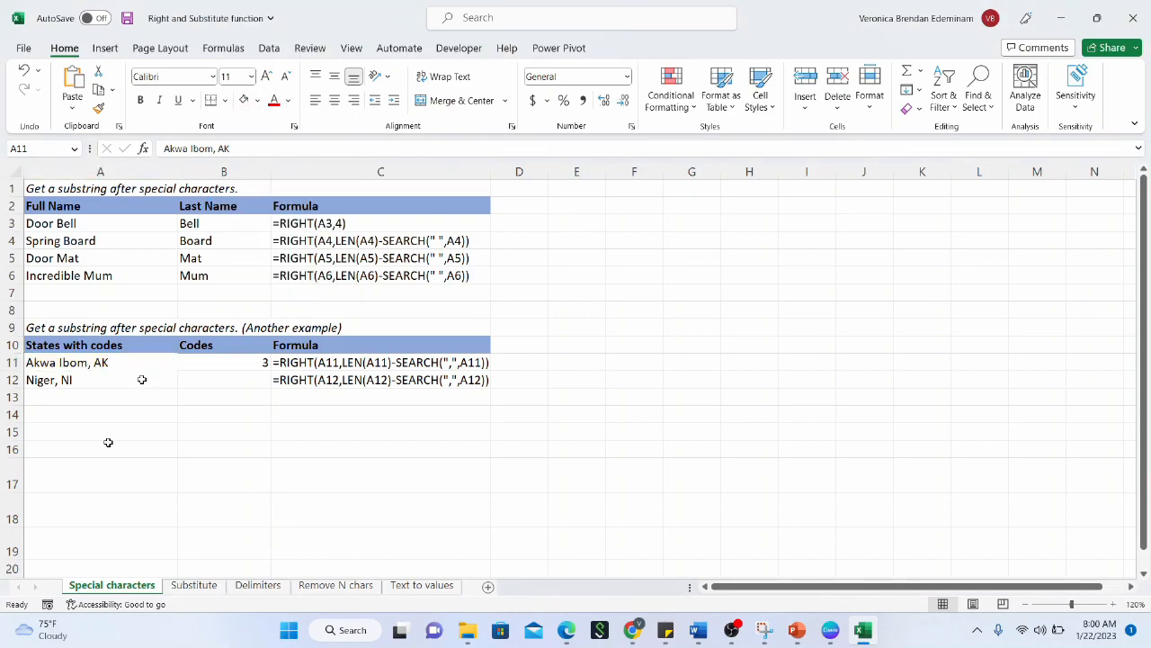
Fill the B11 formula down to B12, returning 3 for Niger, NI
left_click(230, 365)
left_click_drag(269, 369, 266, 385)
left_click(233, 379)
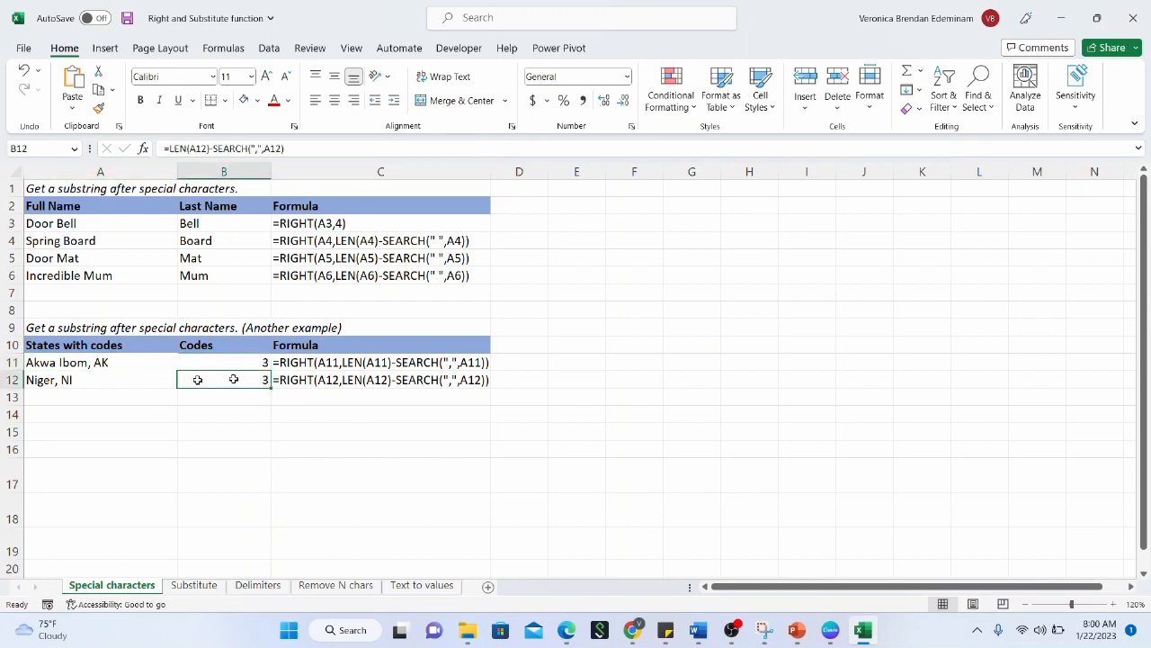
left_click(57, 383)
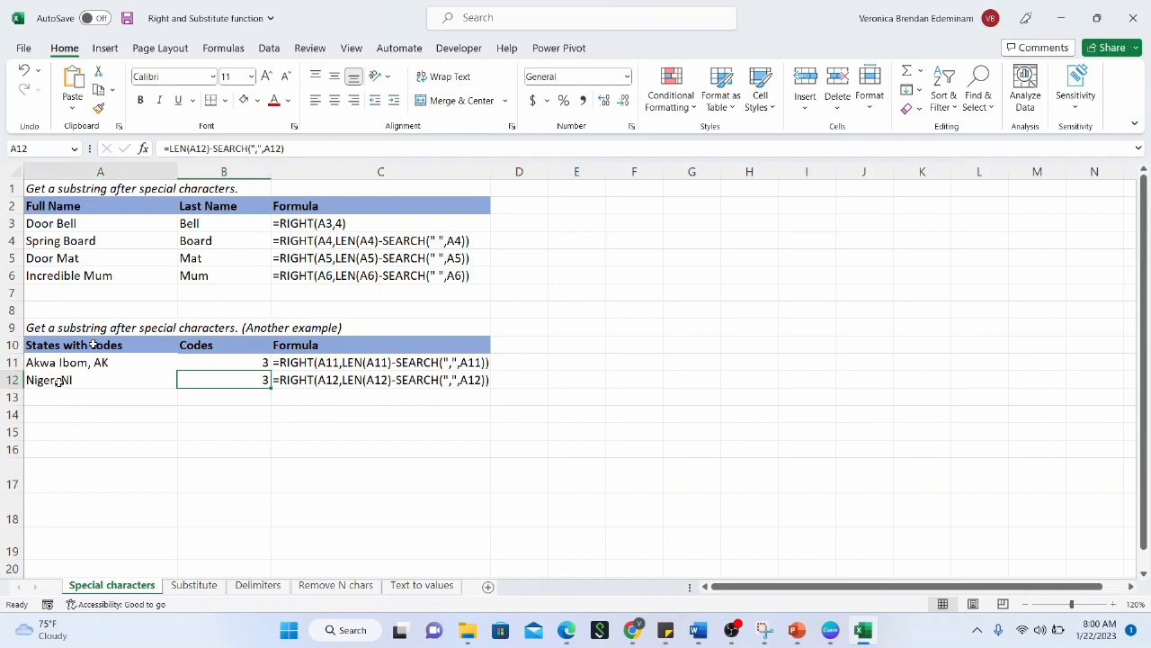
left_click(192, 149)
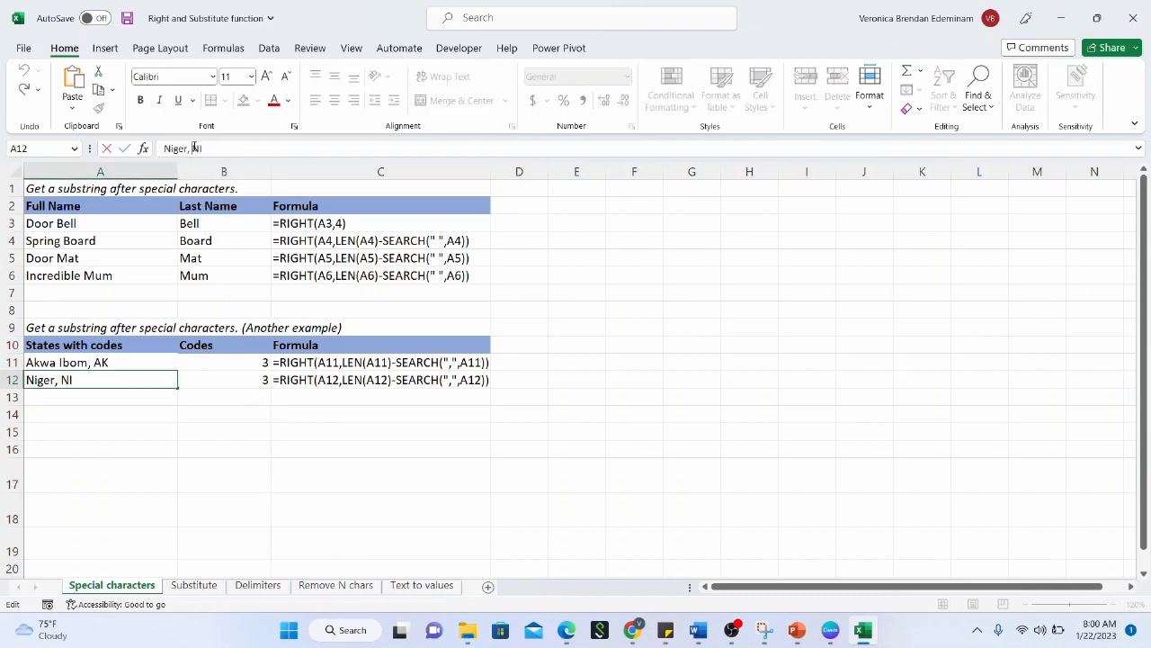
key("BackSpace")
key("Return")
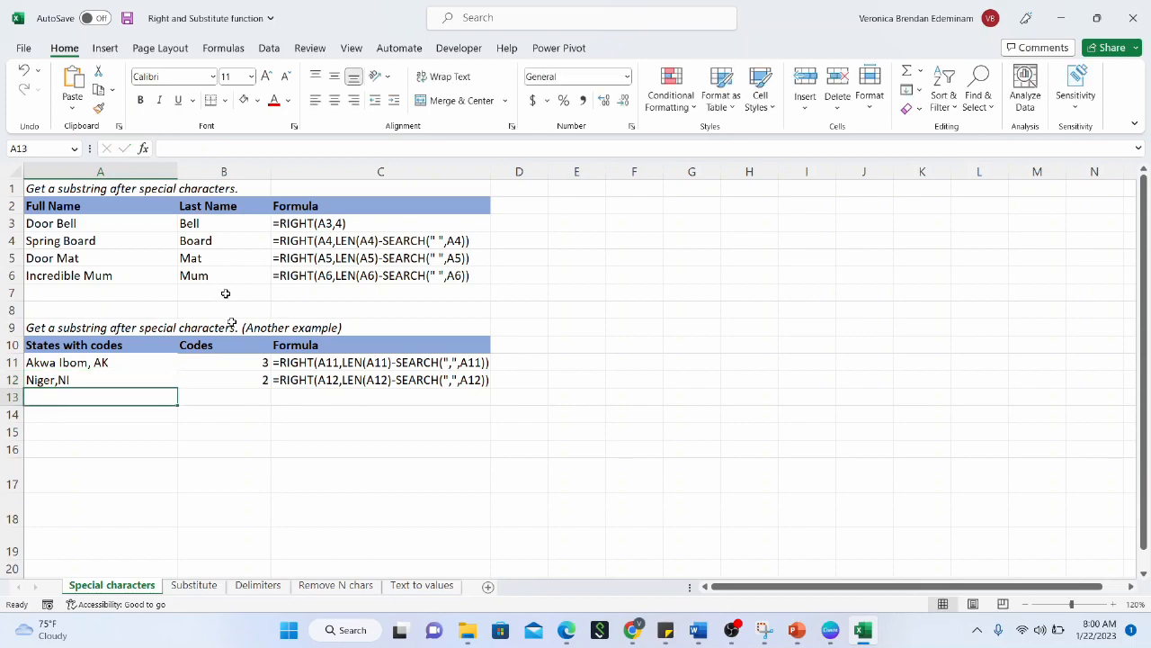
left_click(238, 380)
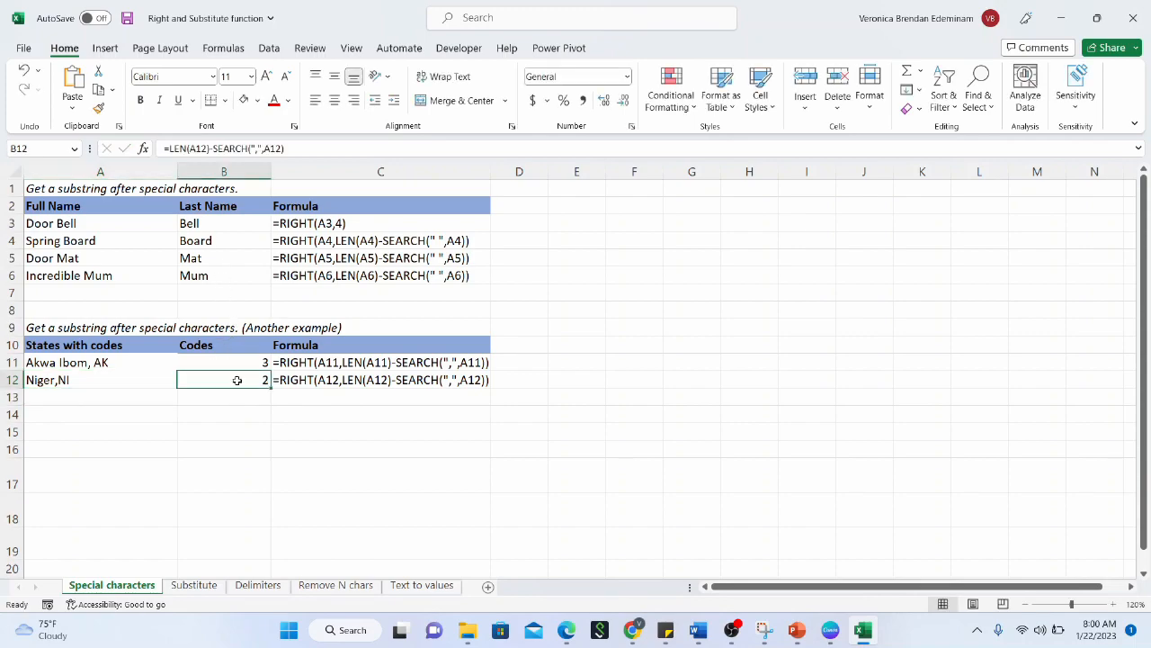
left_click(106, 378)
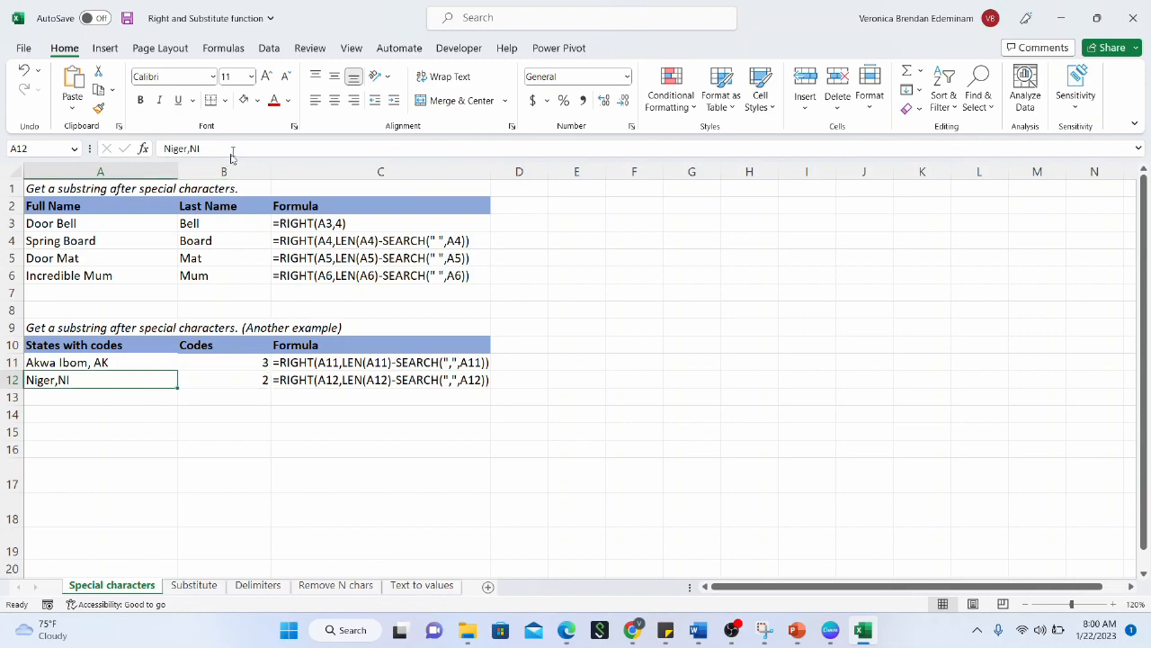
left_click(190, 150)
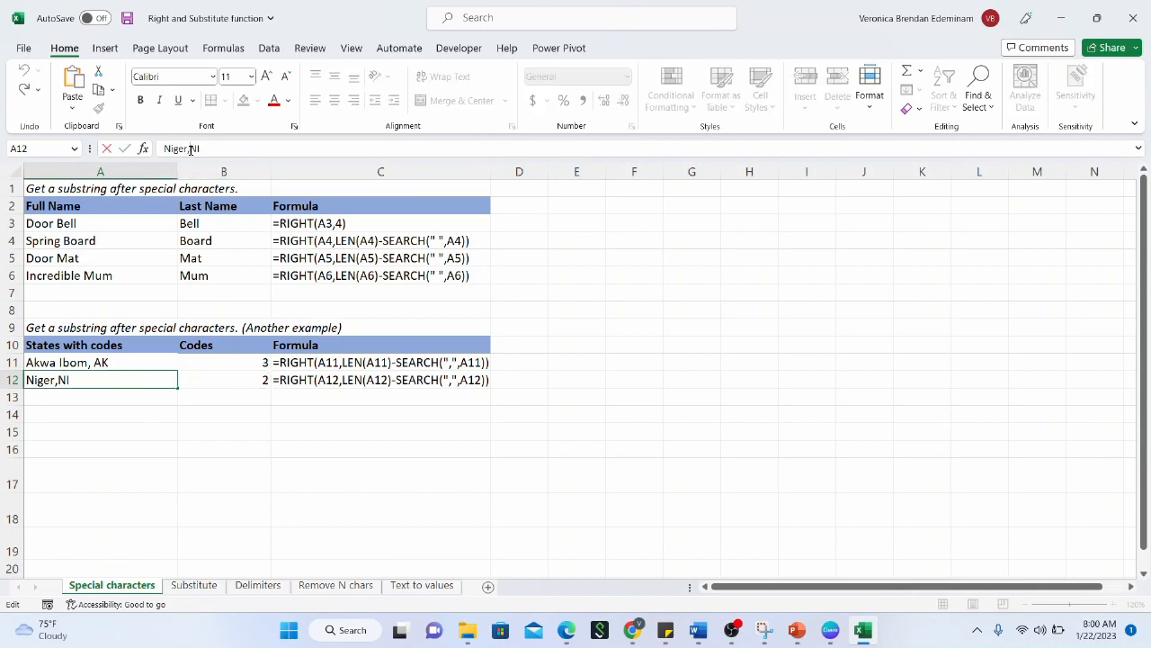
left_click(192, 398)
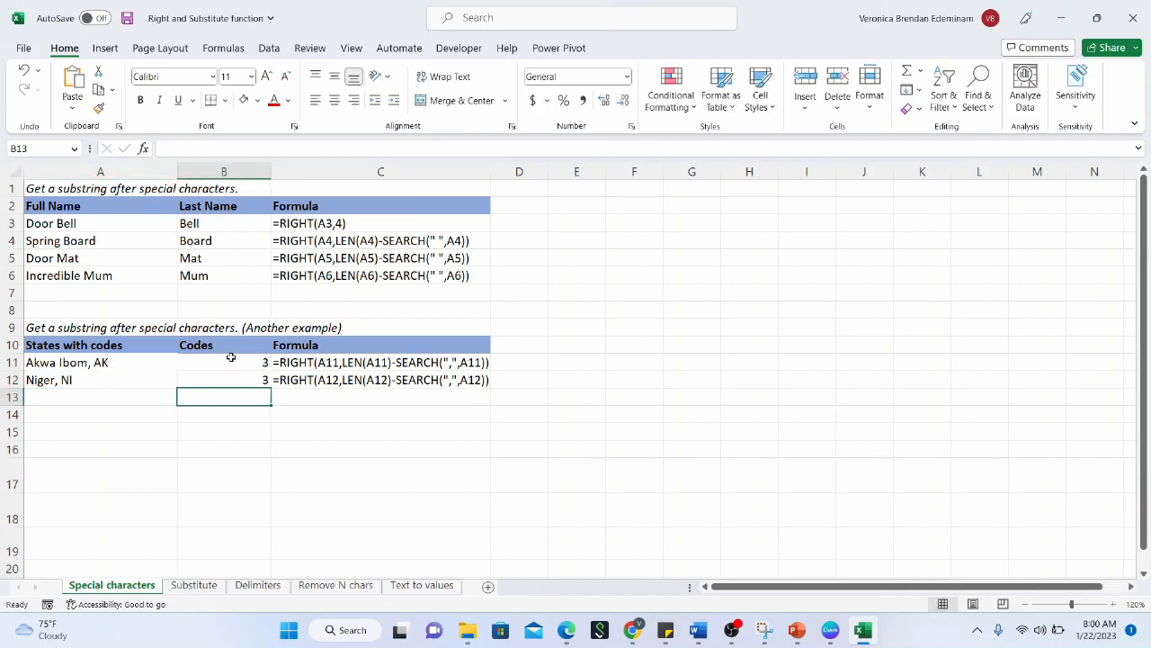
left_click(233, 357)
left_click(169, 149)
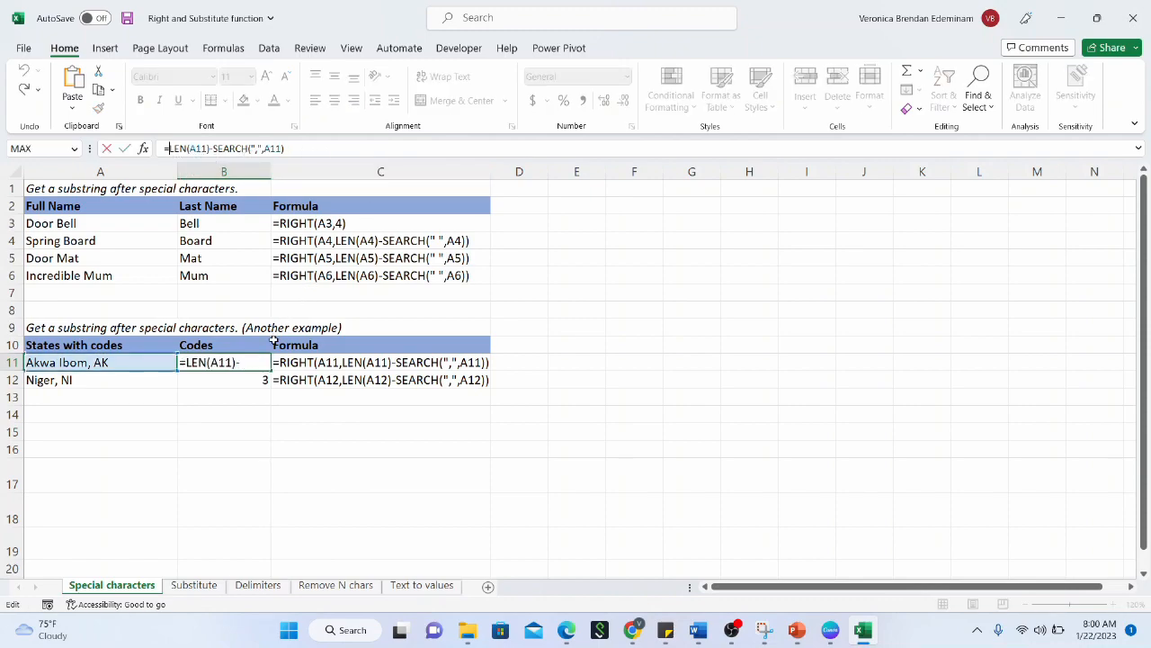
key("Return")
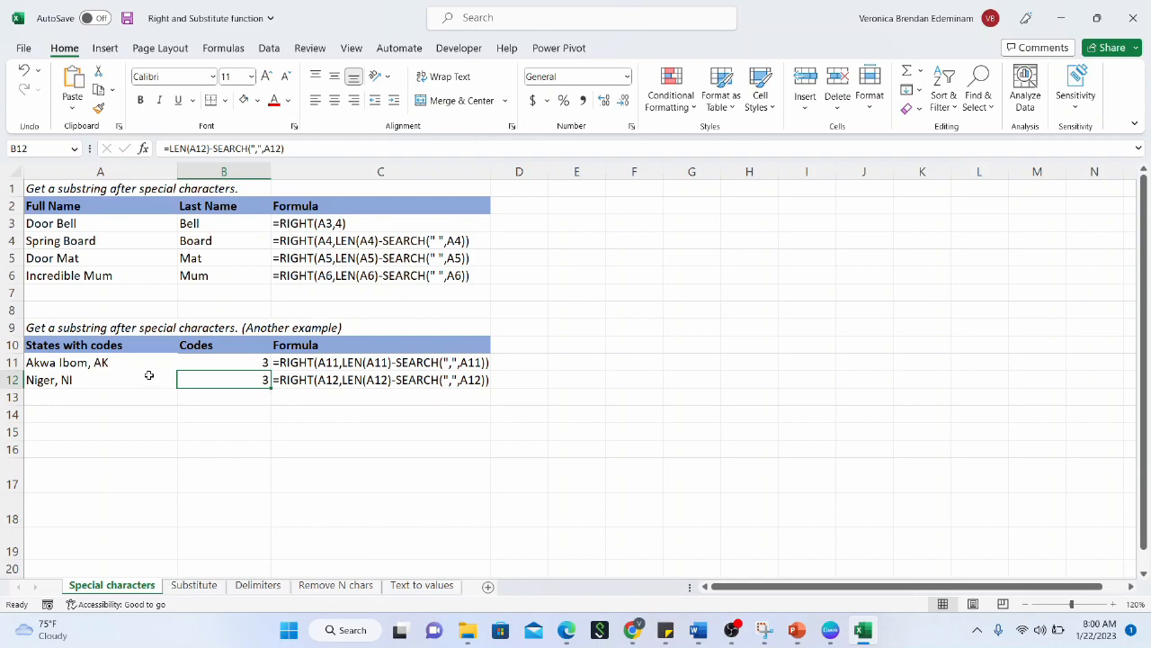
Change B11 to =RIGHT(A11,LEN(A11)-SEARCH(",",A11)) so it returns AK
left_click(142, 360)
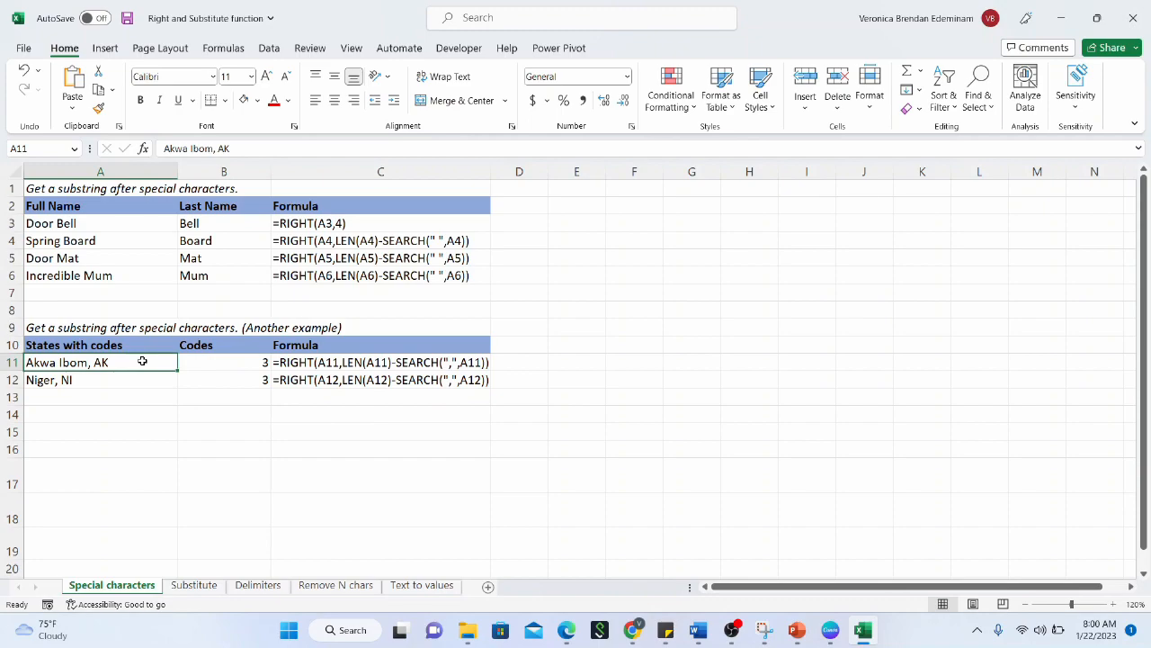
left_click(228, 364)
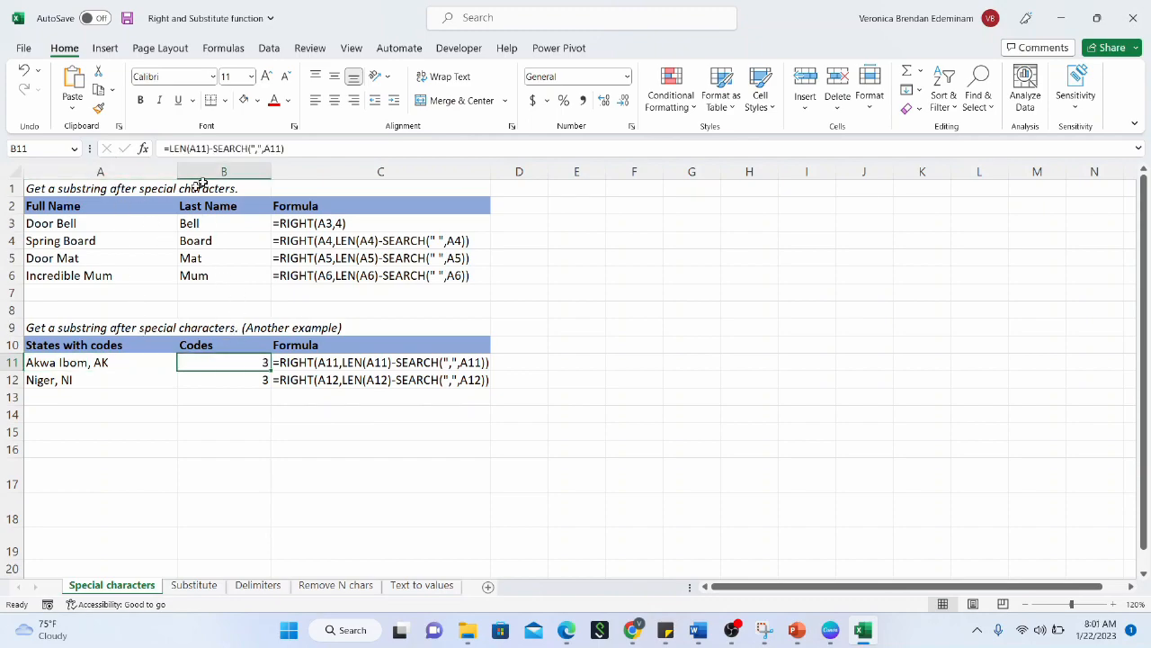
left_click(171, 149)
type("RIGHT")
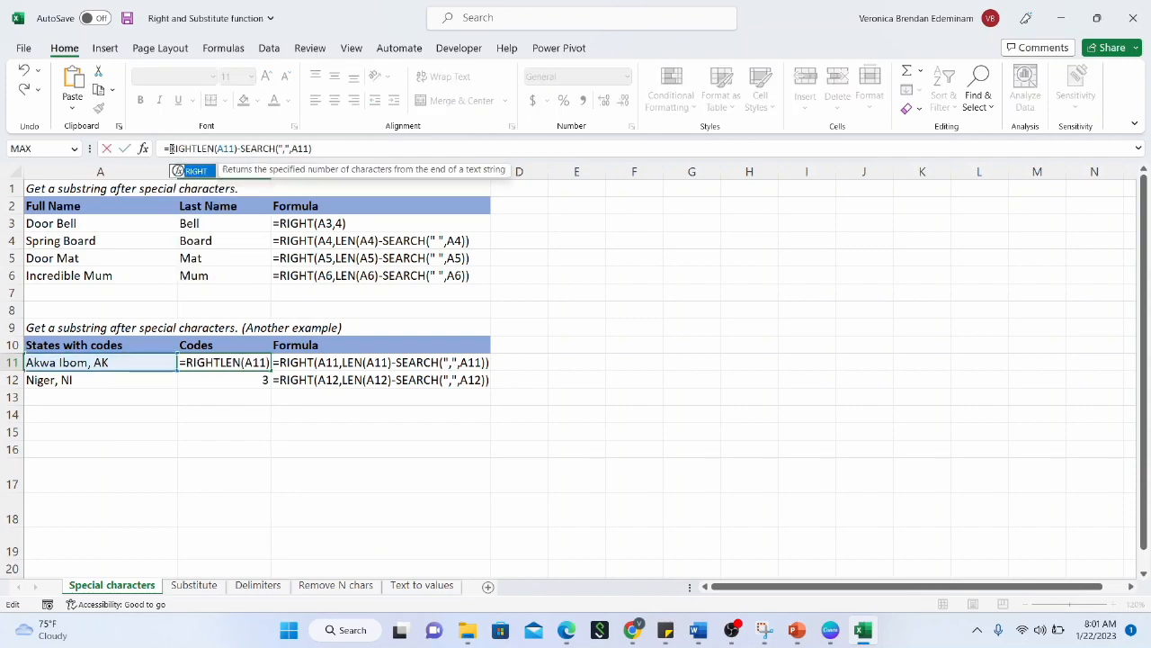
type("(")
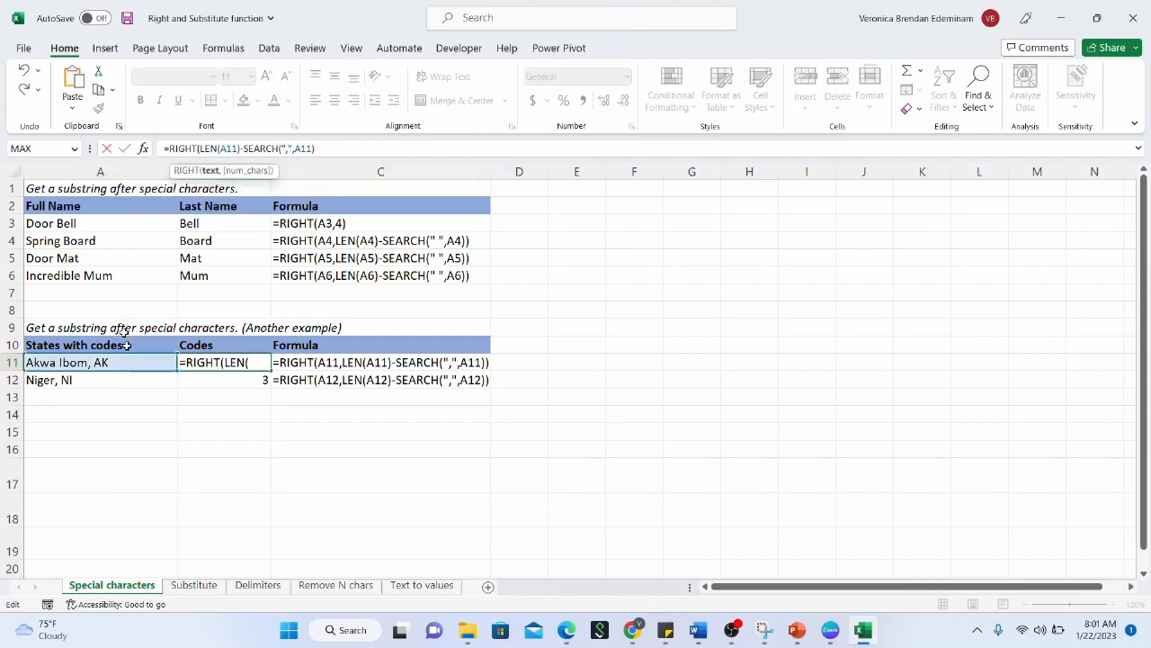
left_click(134, 362)
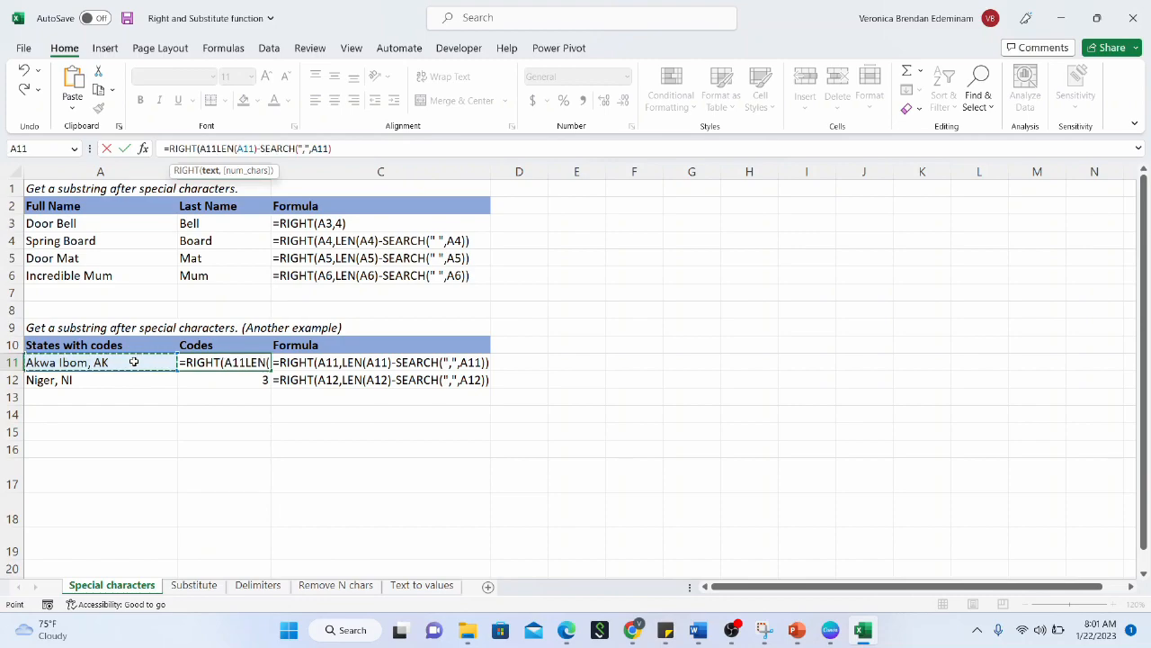
type(",")
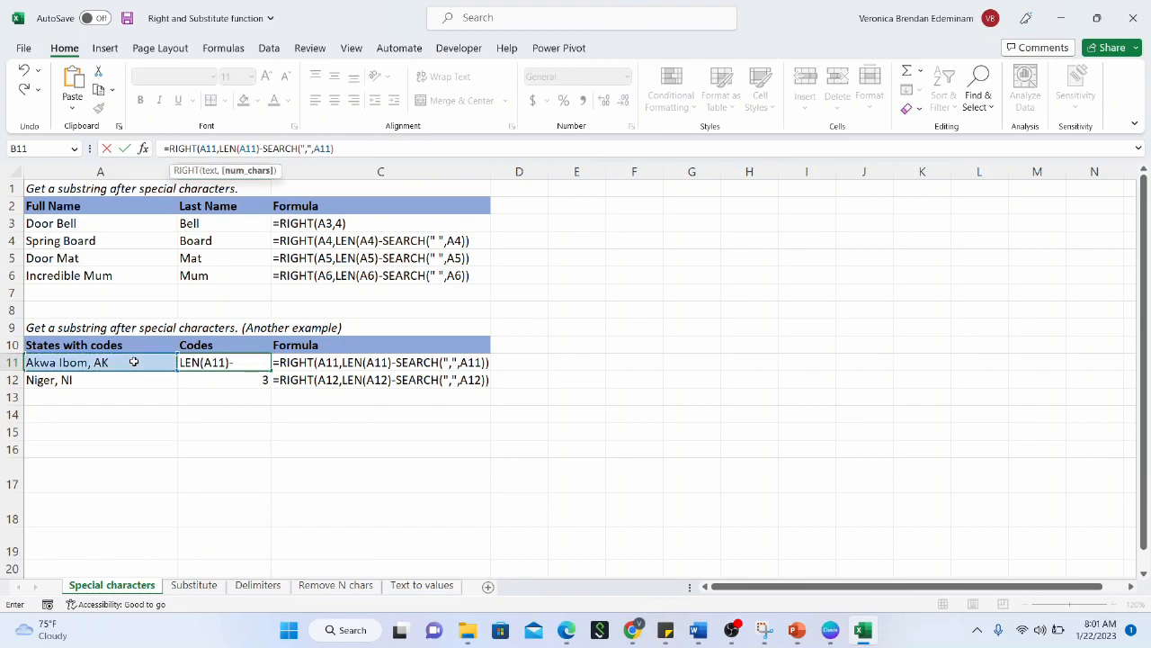
left_click(357, 147)
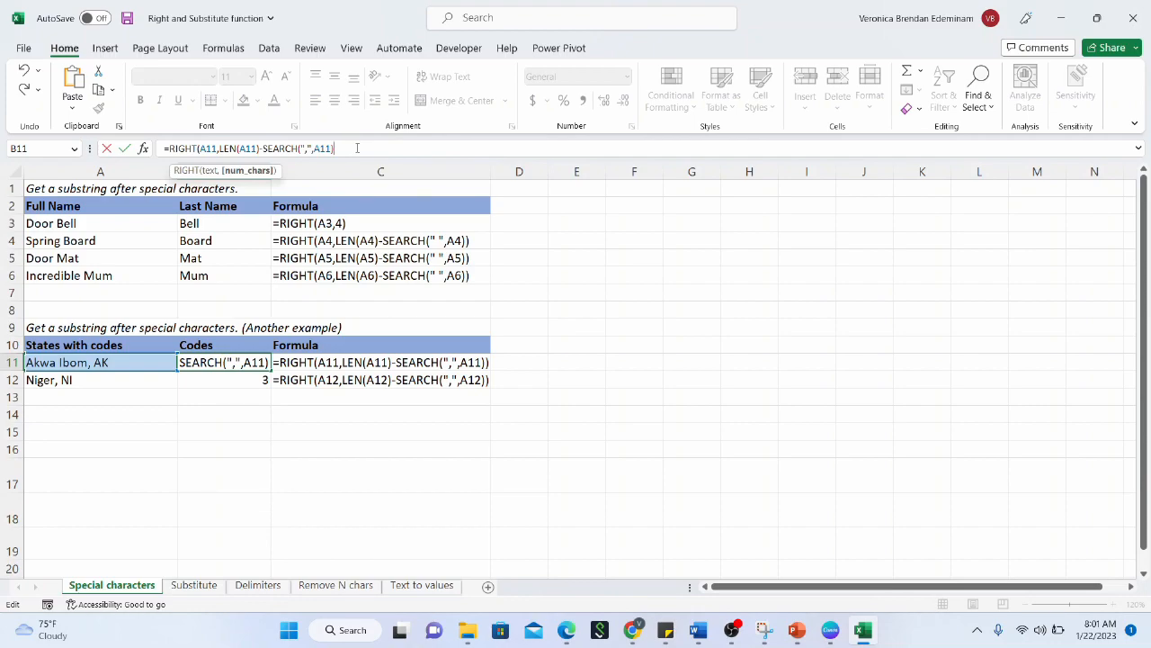
type(")")
key("Return")
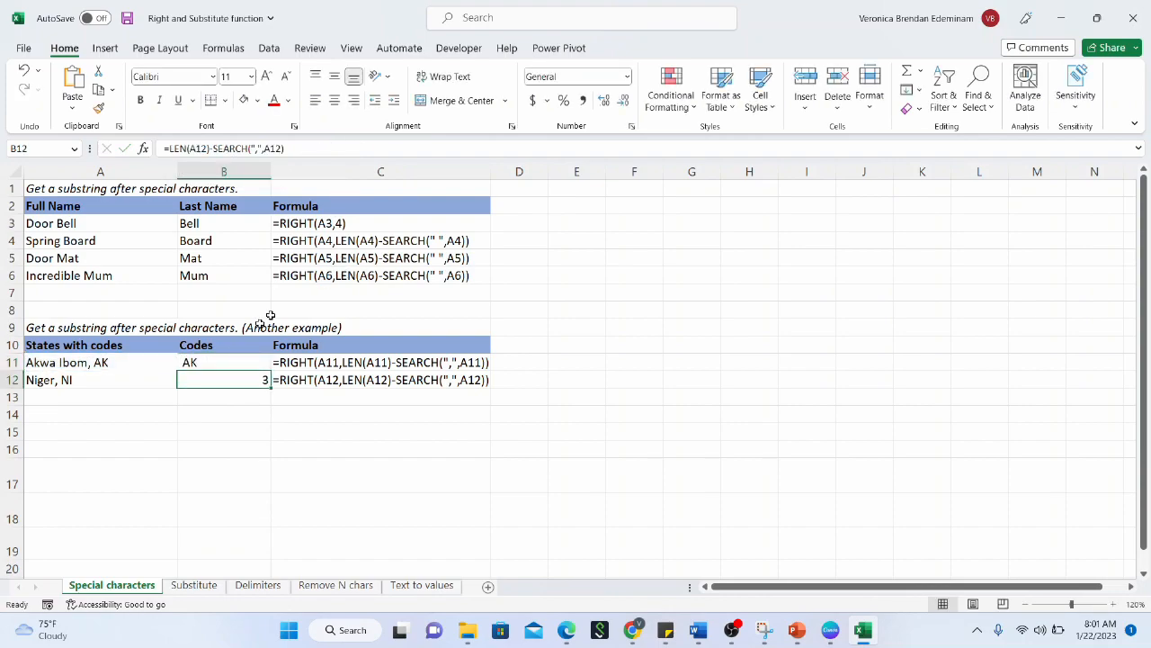
Fill the RIGHT formula down to B12 so it shows NI
left_click(254, 363)
left_click_drag(271, 375, 270, 390)
left_click(227, 371)
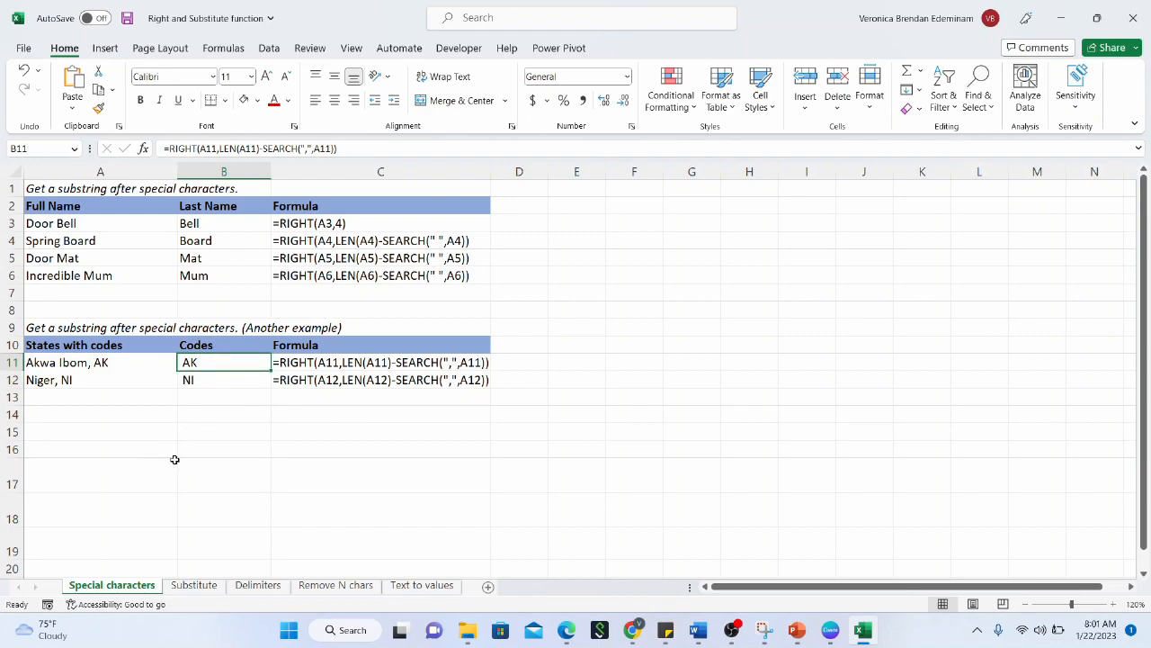
Open the Substitute sheet, set a 110% custom zoom, and select phone number A3
left_click(195, 587)
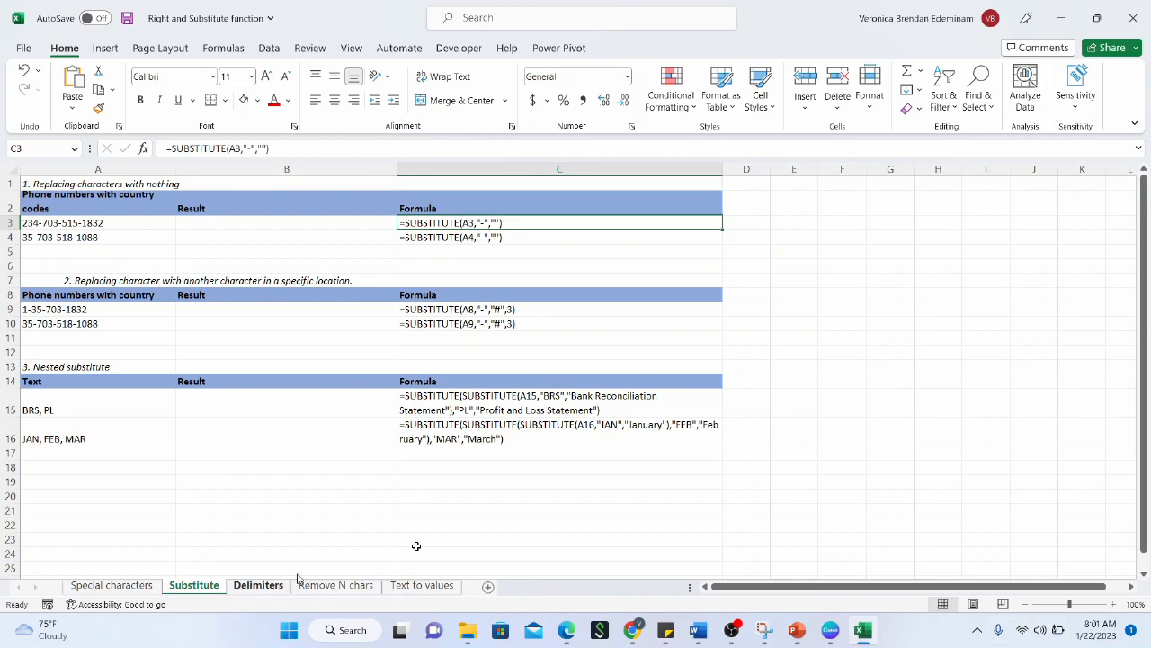
left_click(843, 357)
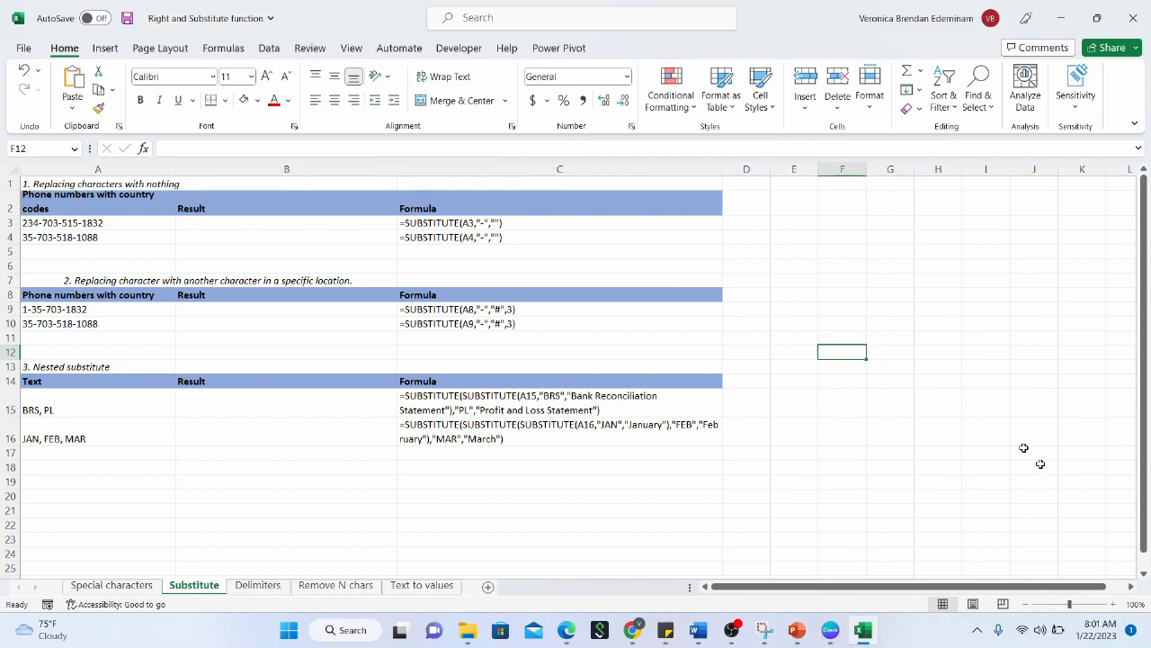
left_click(1135, 604)
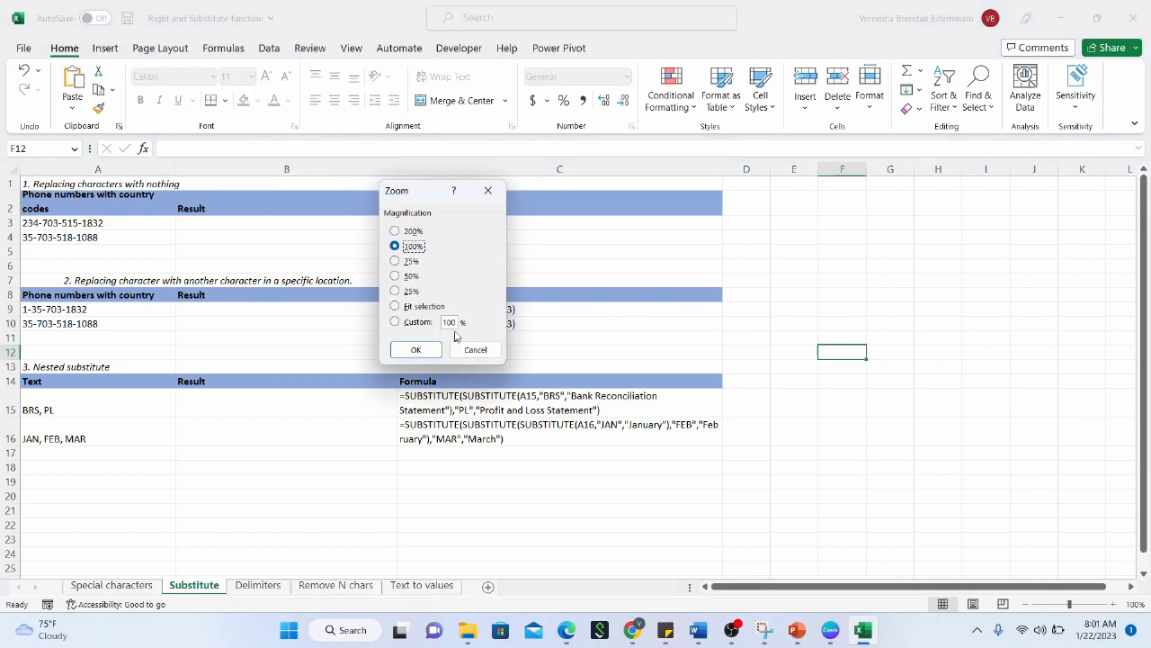
left_click(451, 324)
key("BackSpace")
type("1")
left_click(410, 349)
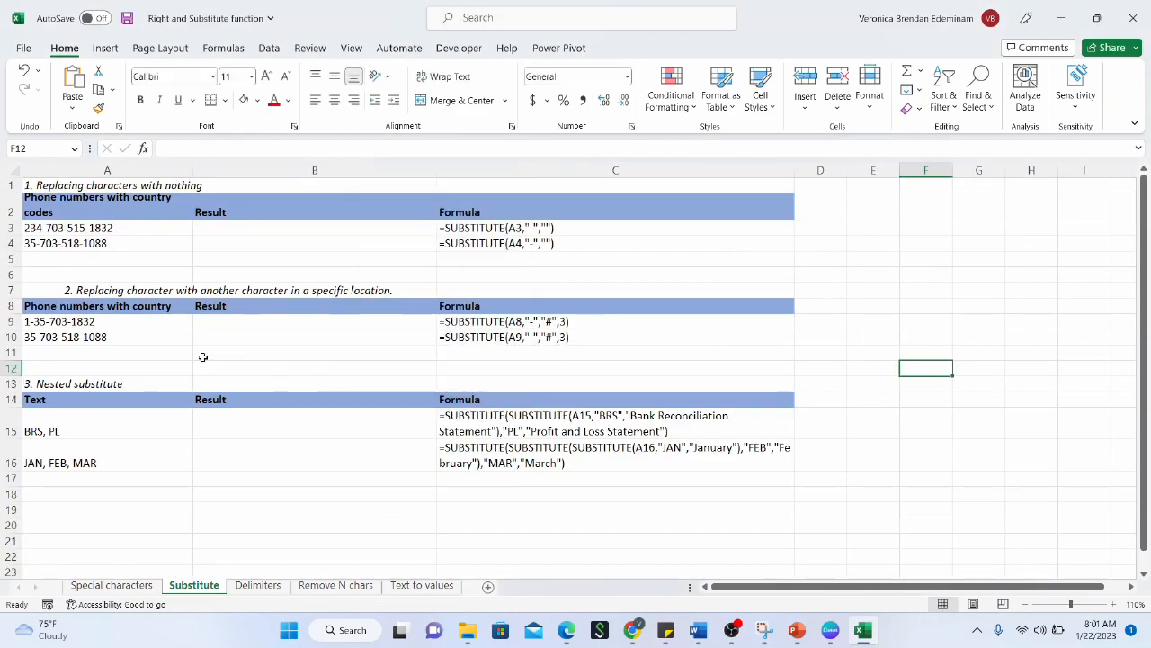
left_click(203, 357)
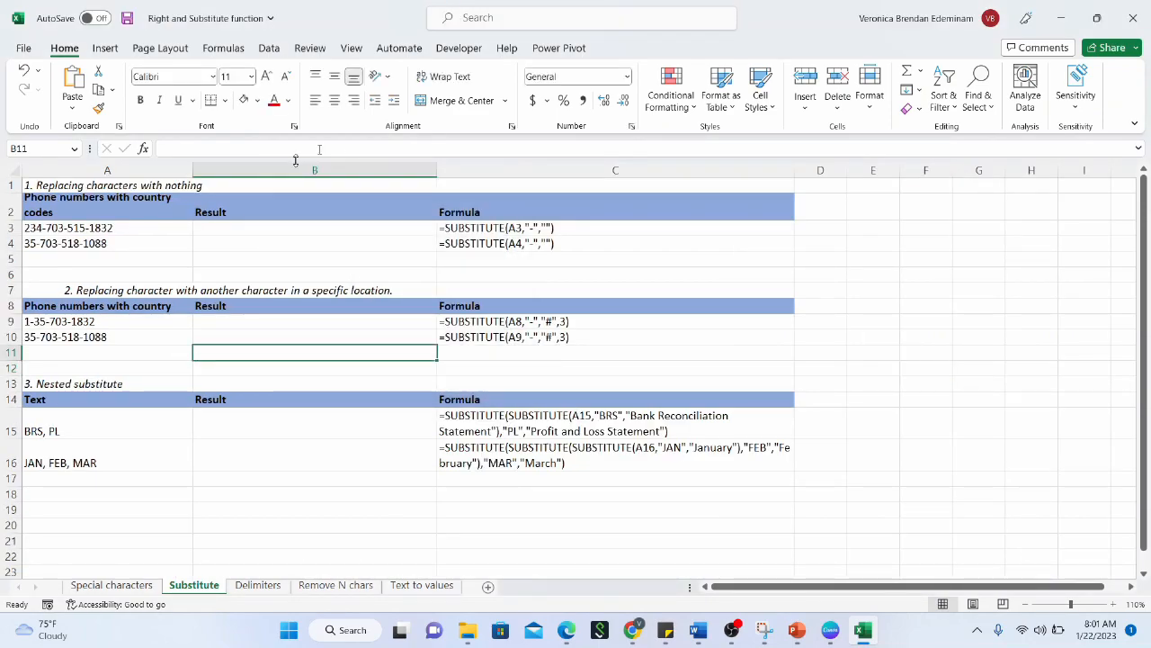
left_click(93, 227)
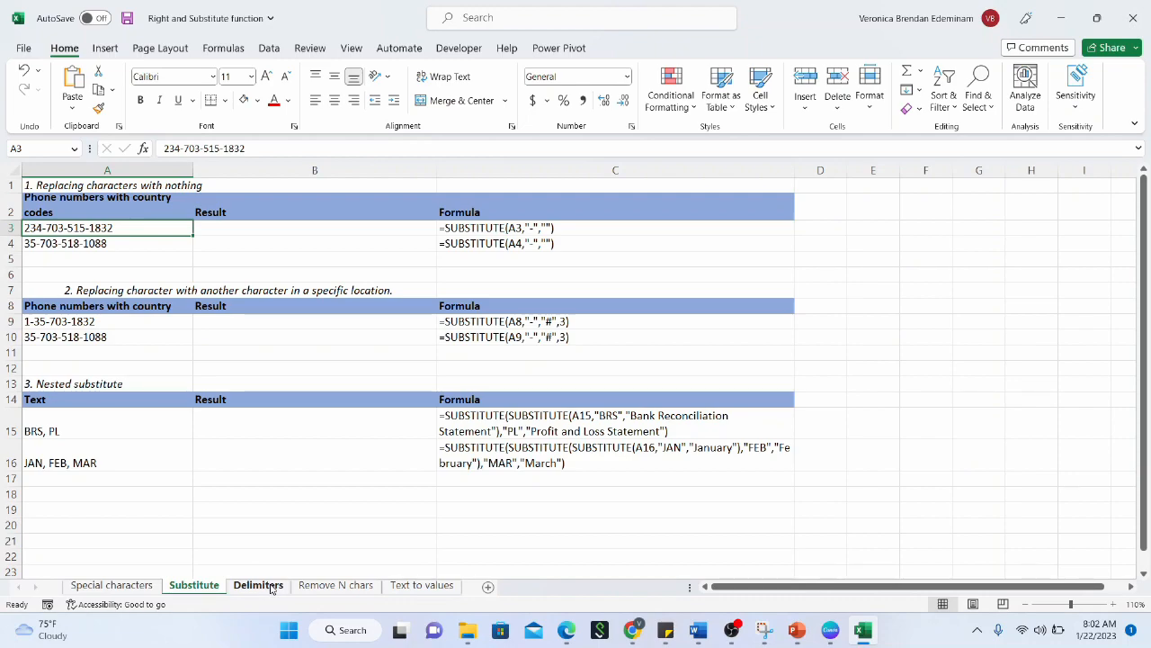
left_click(331, 228)
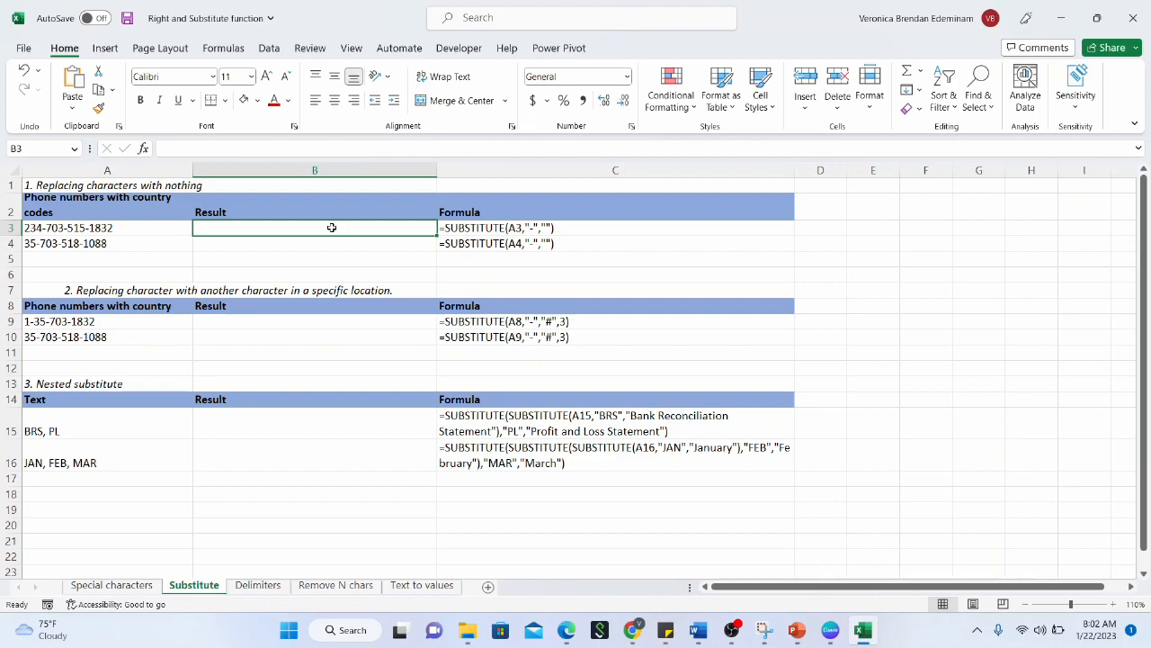
left_click(170, 231)
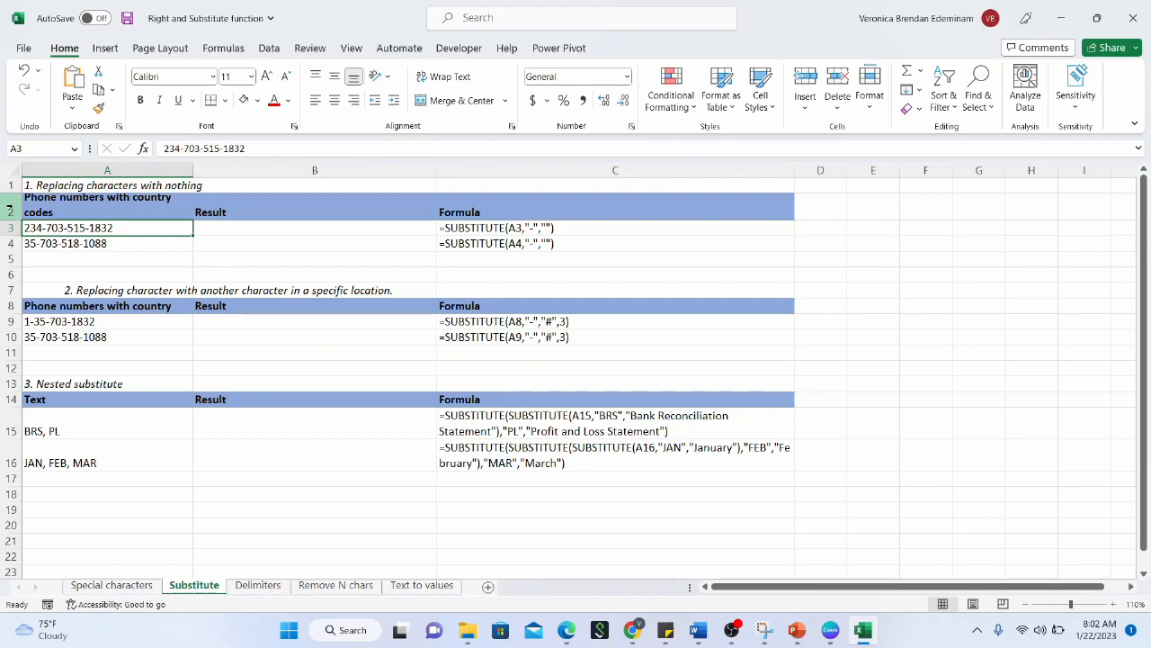
left_click_drag(10, 209, 14, 250)
left_click(56, 243)
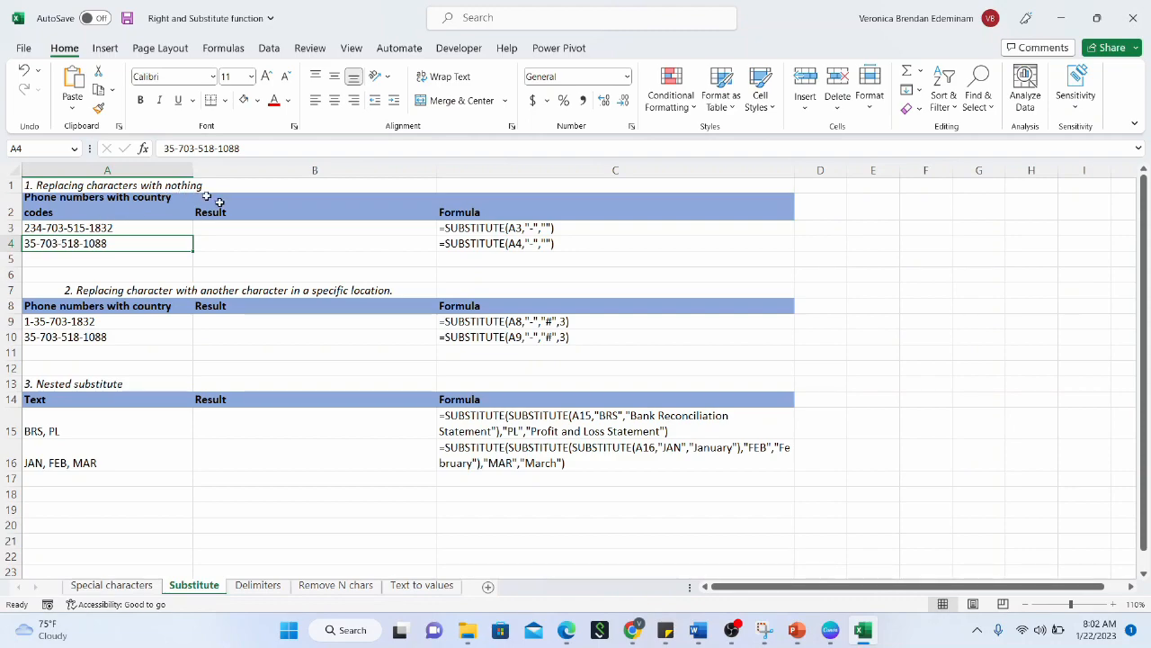
left_click(232, 231)
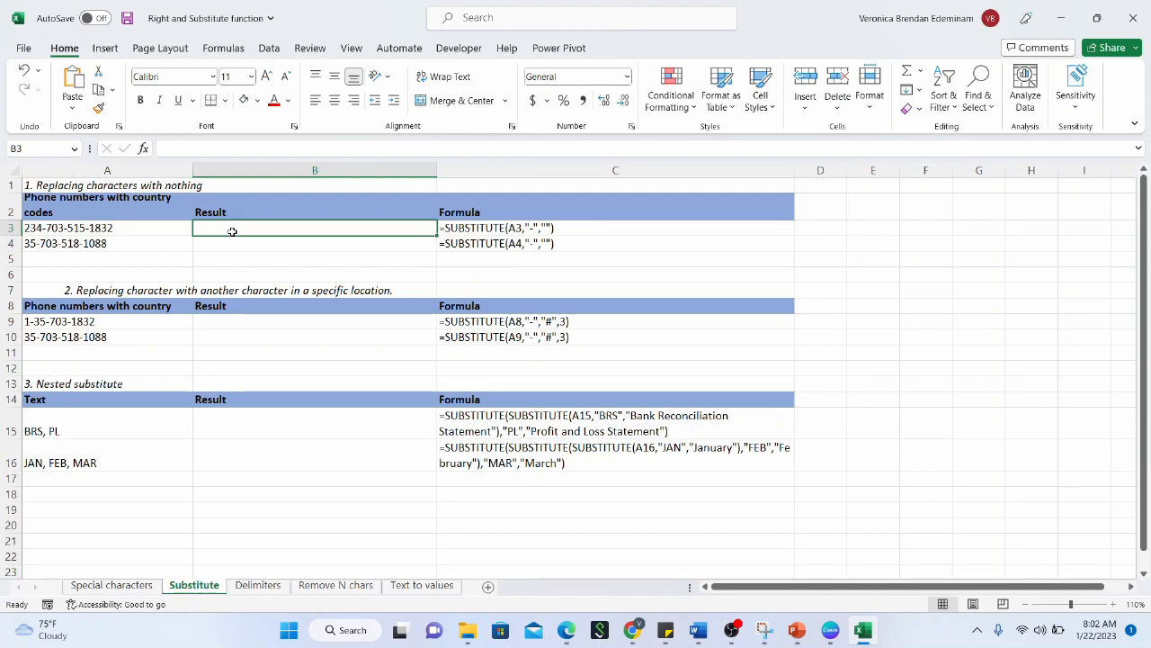
type("=SUBSTI")
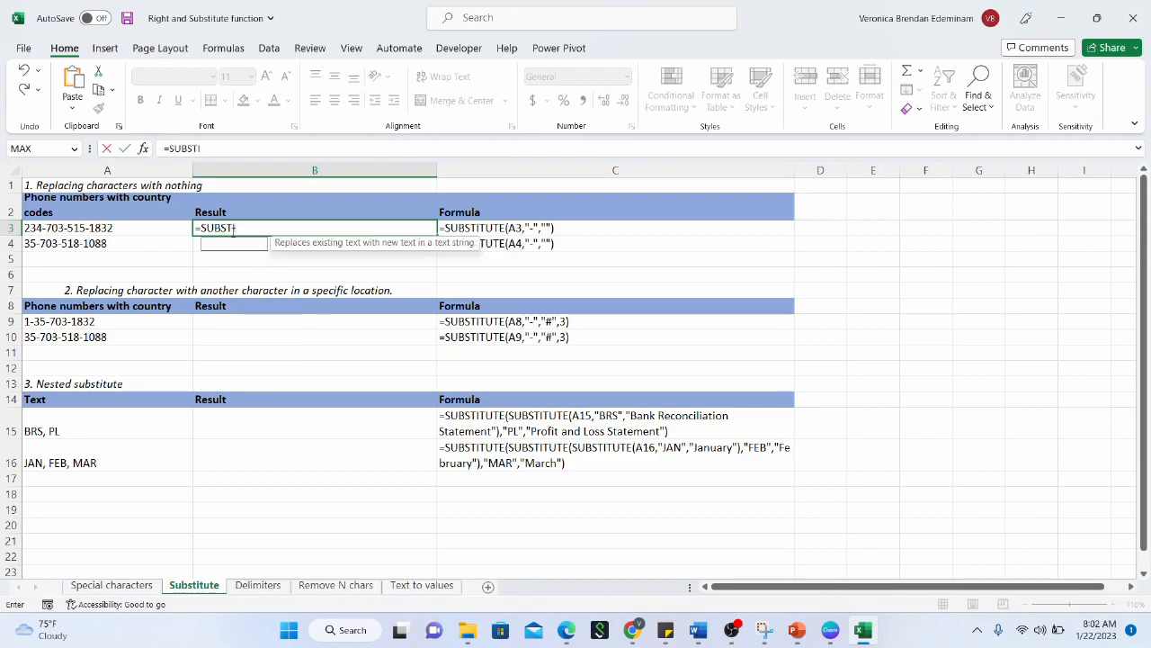
type("TUTE")
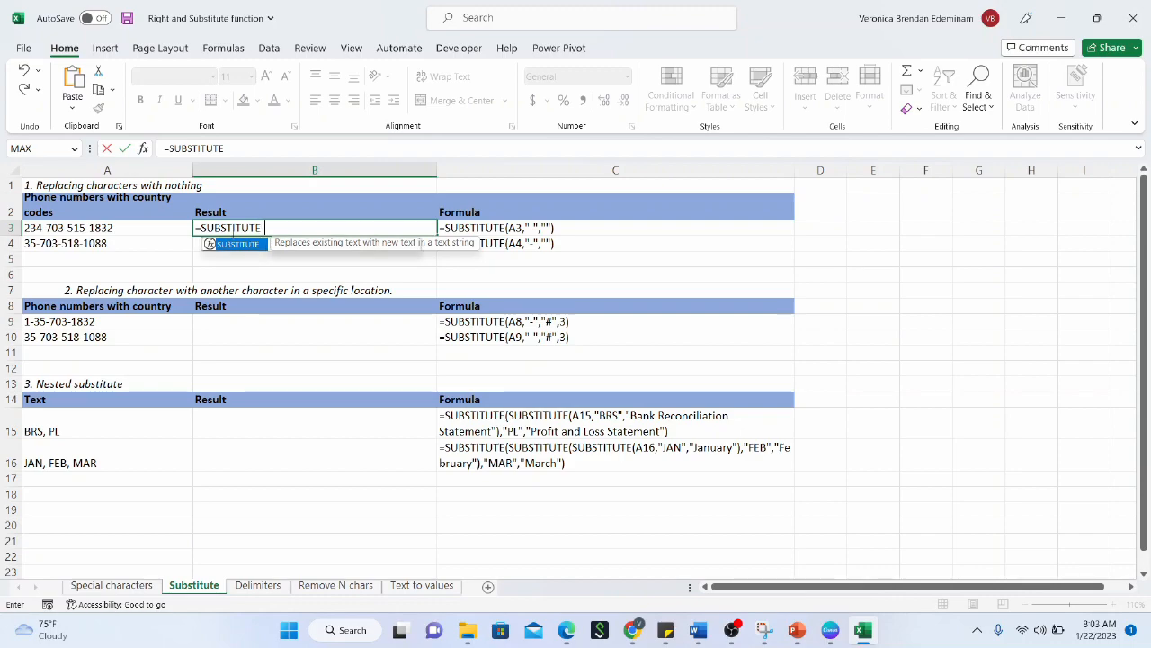
type("(")
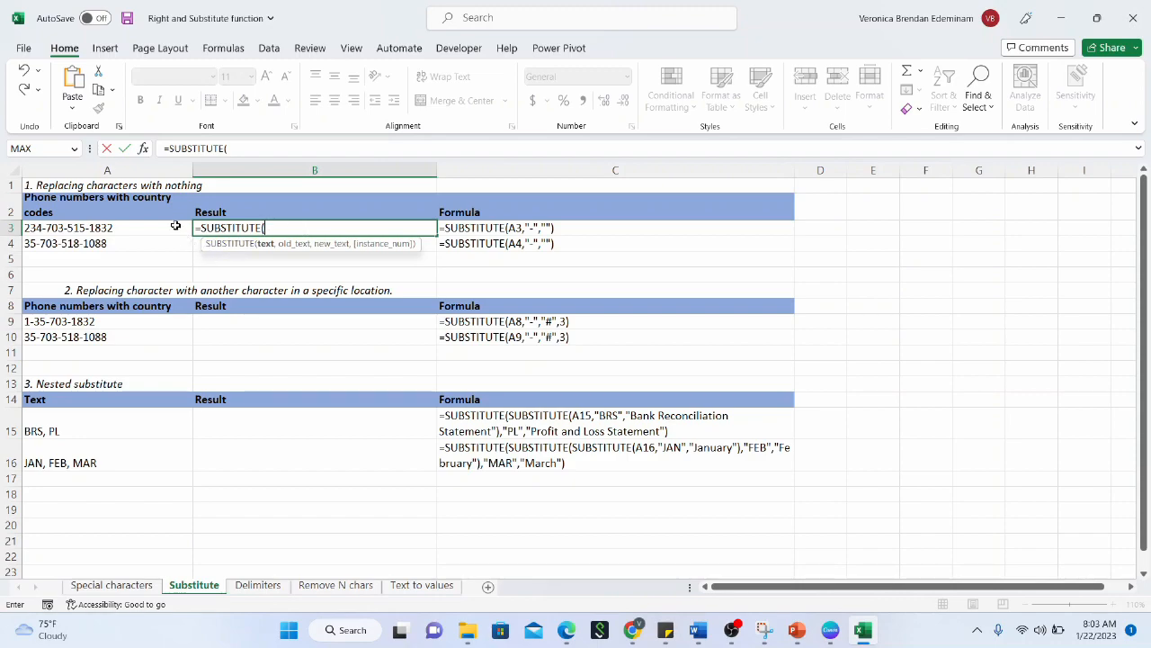
left_click(176, 225)
type(",")
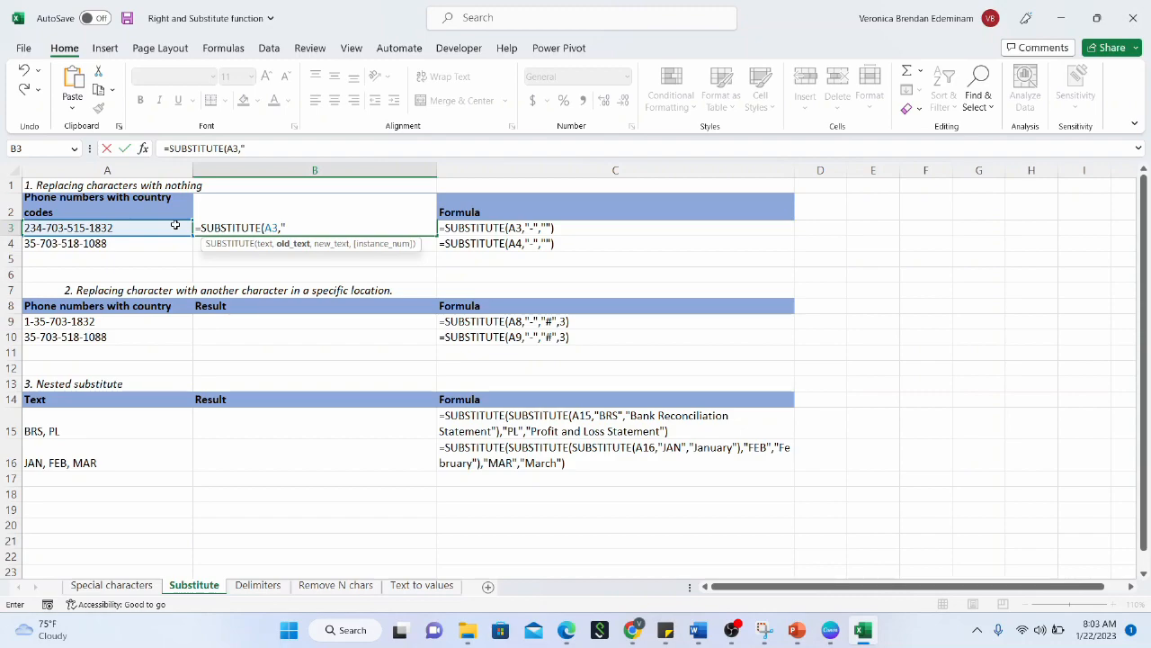
type("\"-\",")
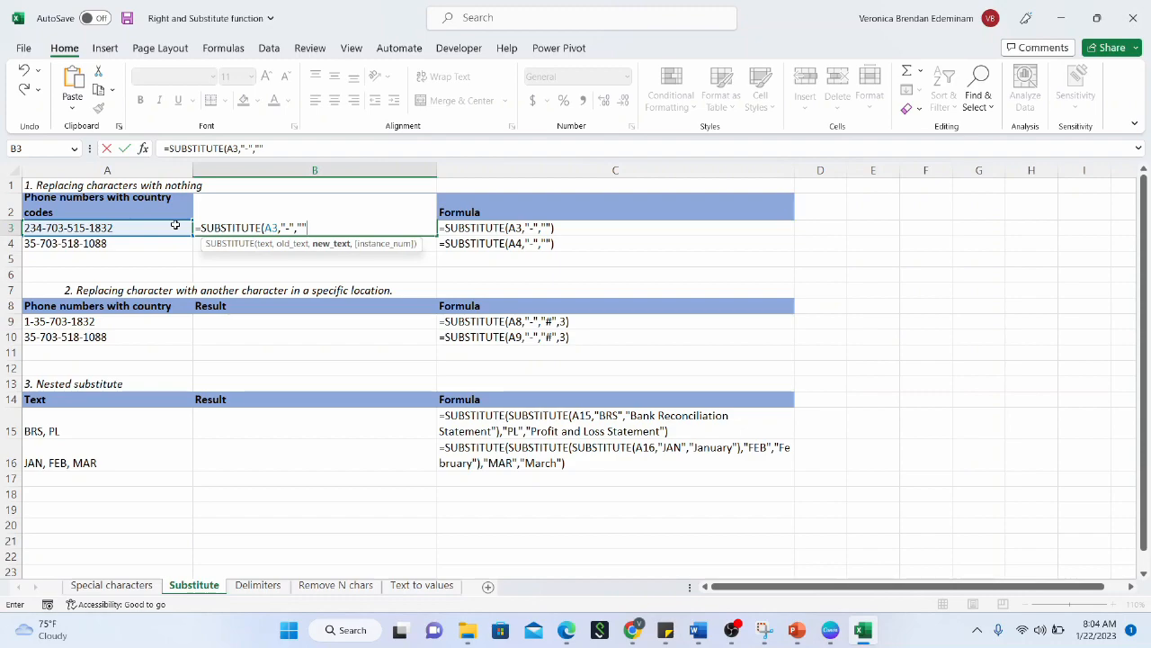
type(",")
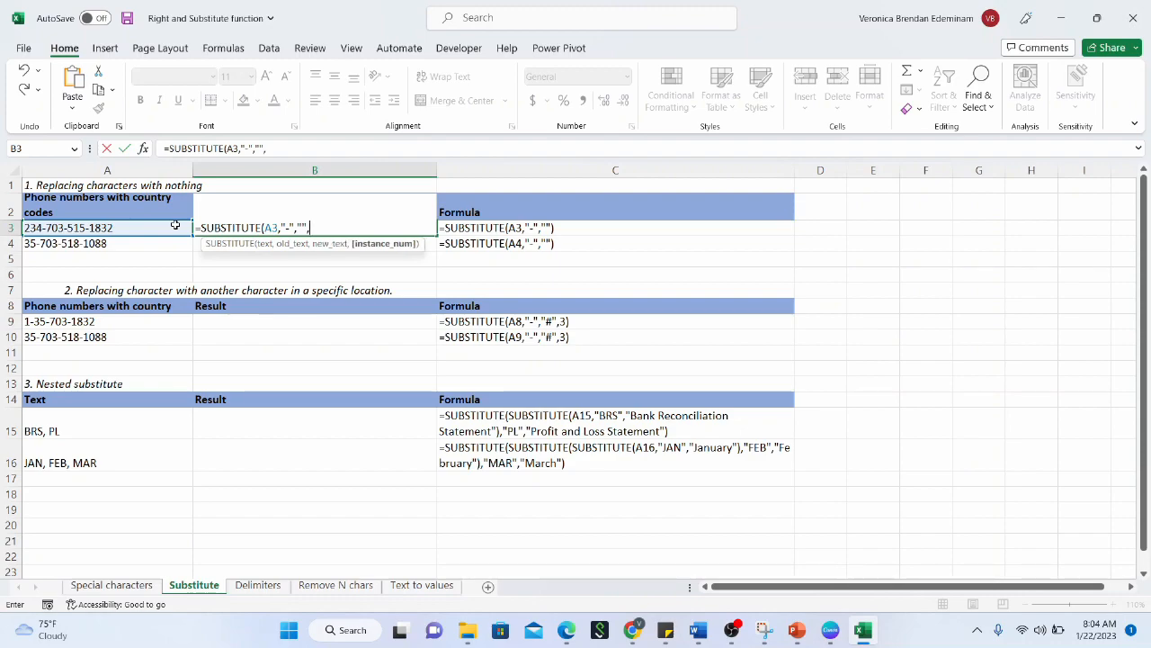
key("BackSpace")
type(")")
key("Return")
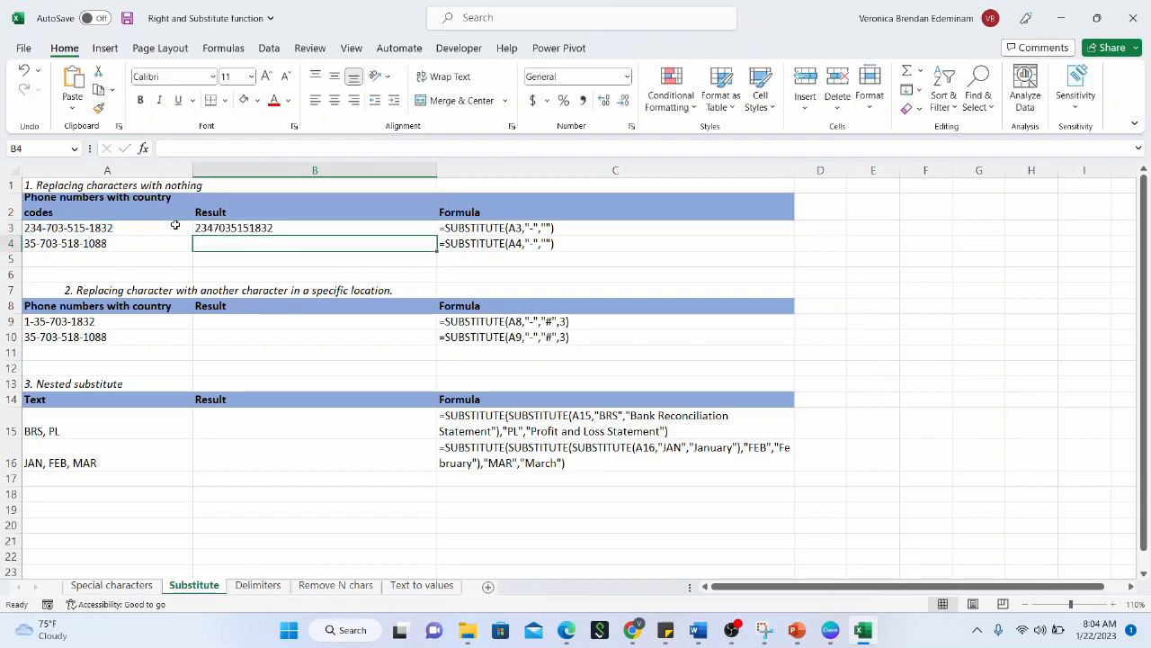
left_click(270, 229)
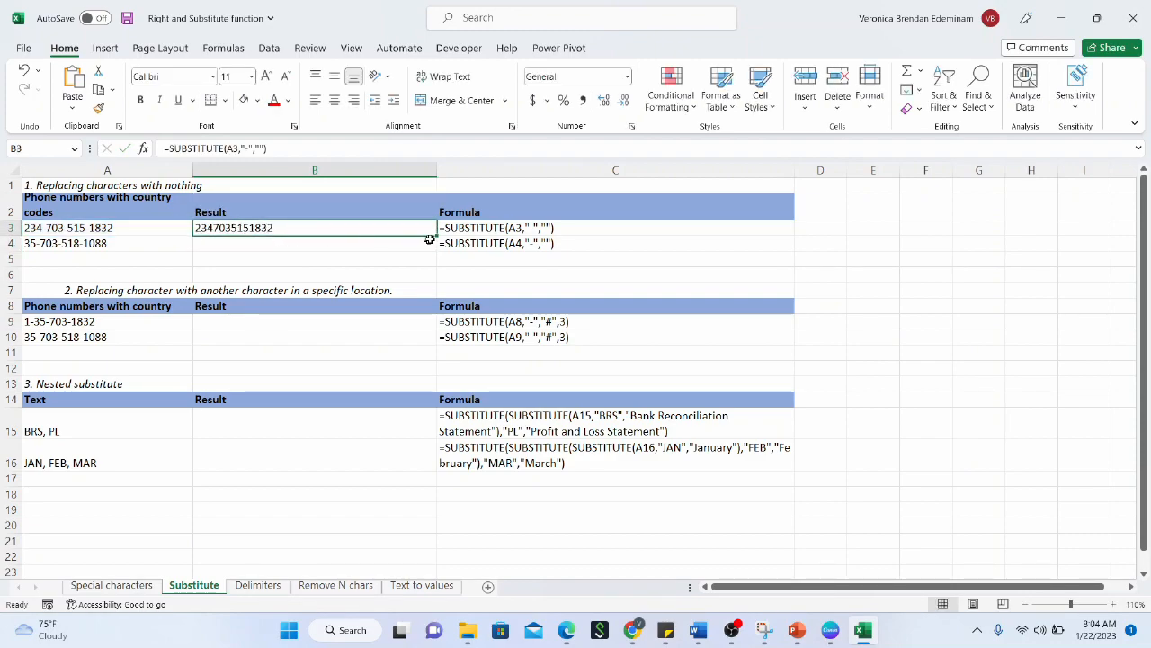
left_click_drag(437, 236, 387, 241)
left_click(387, 241)
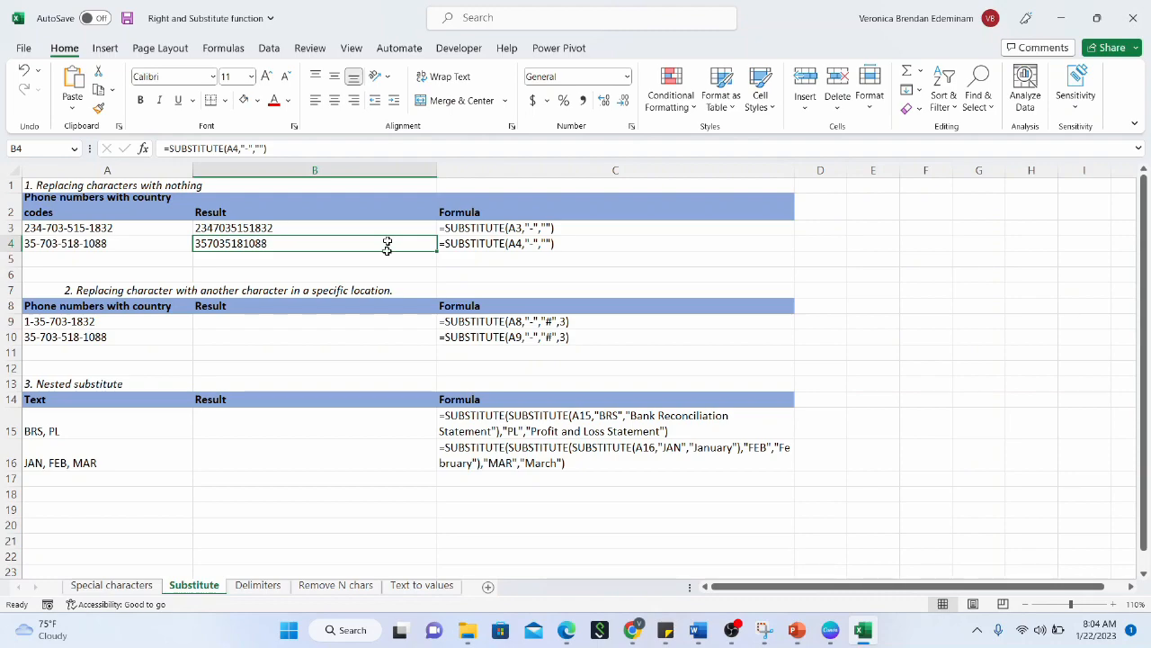
left_click(360, 329)
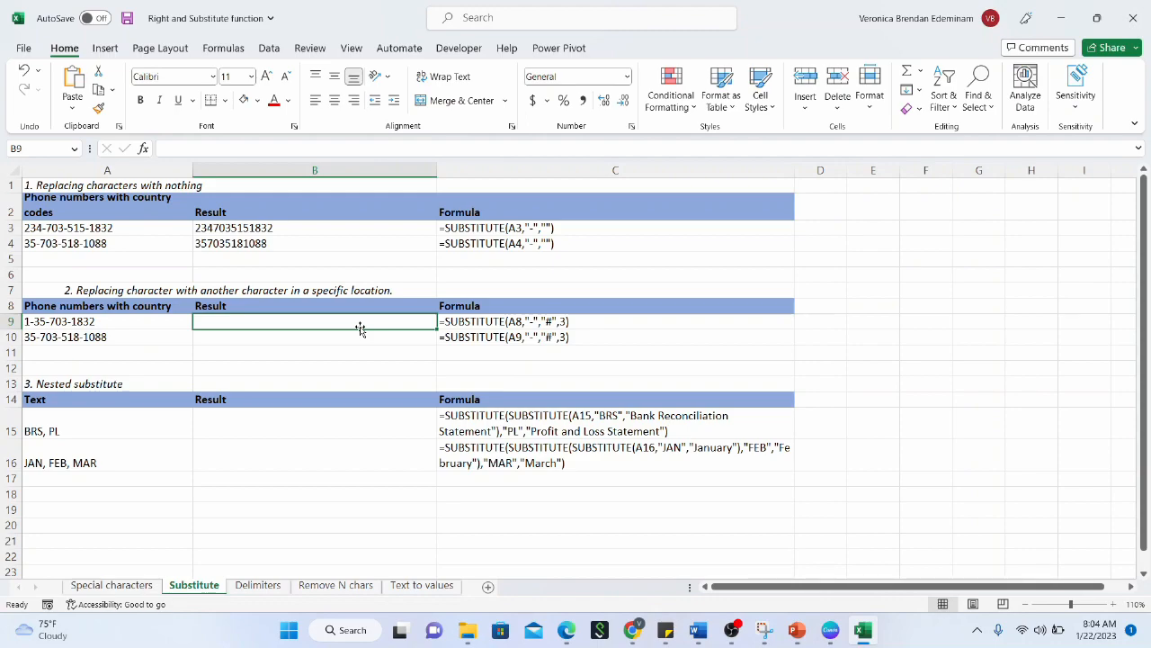
left_click(296, 231)
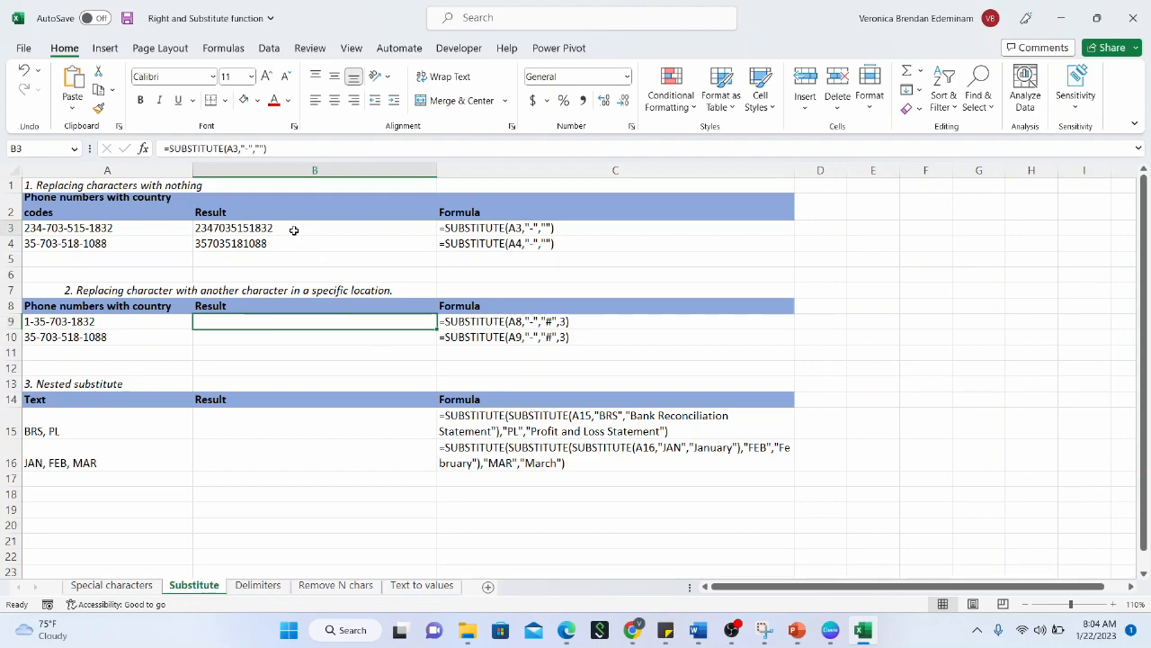
left_click(144, 231)
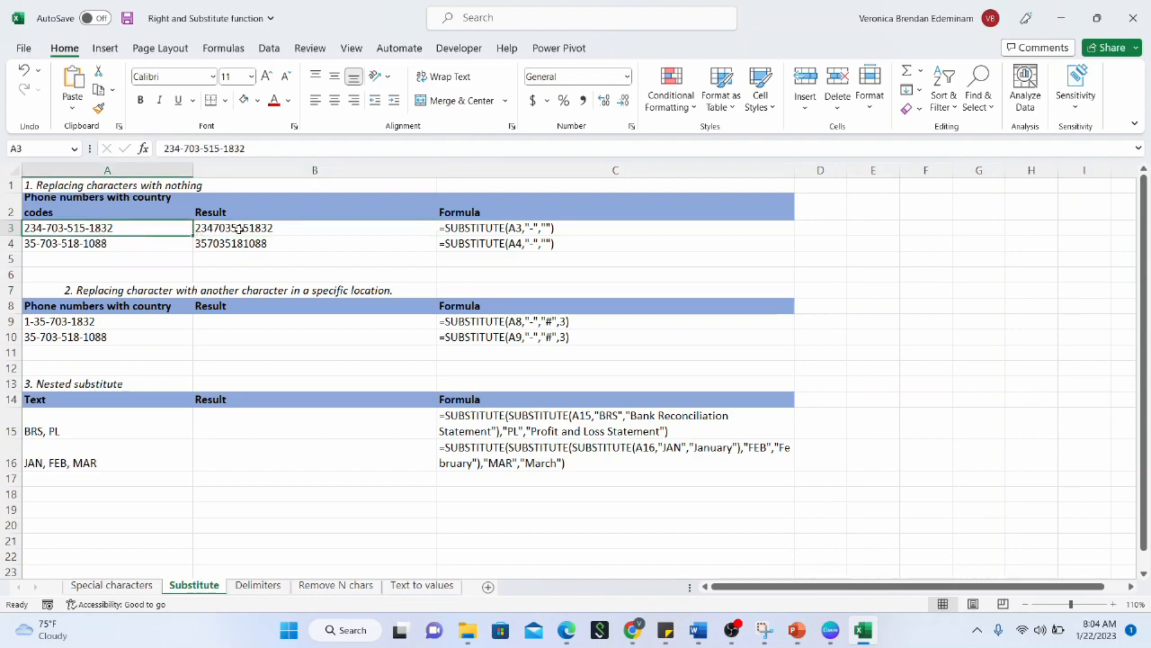
left_click(238, 230)
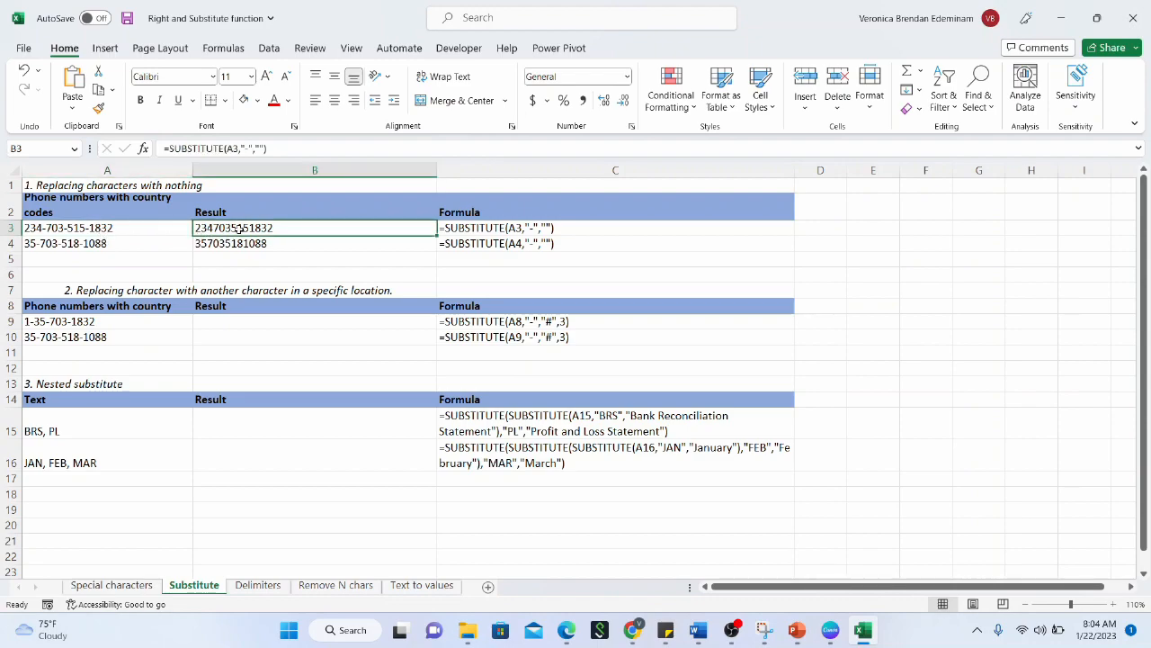
left_click(257, 323)
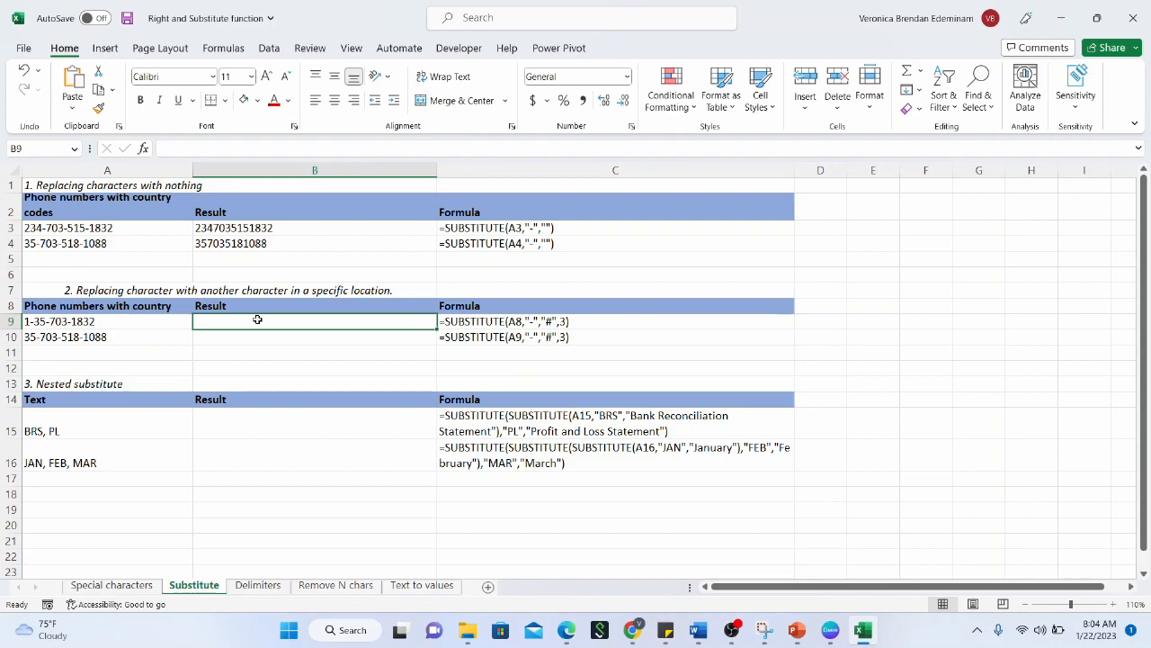
left_click(123, 317)
left_click(253, 323)
left_click(32, 324)
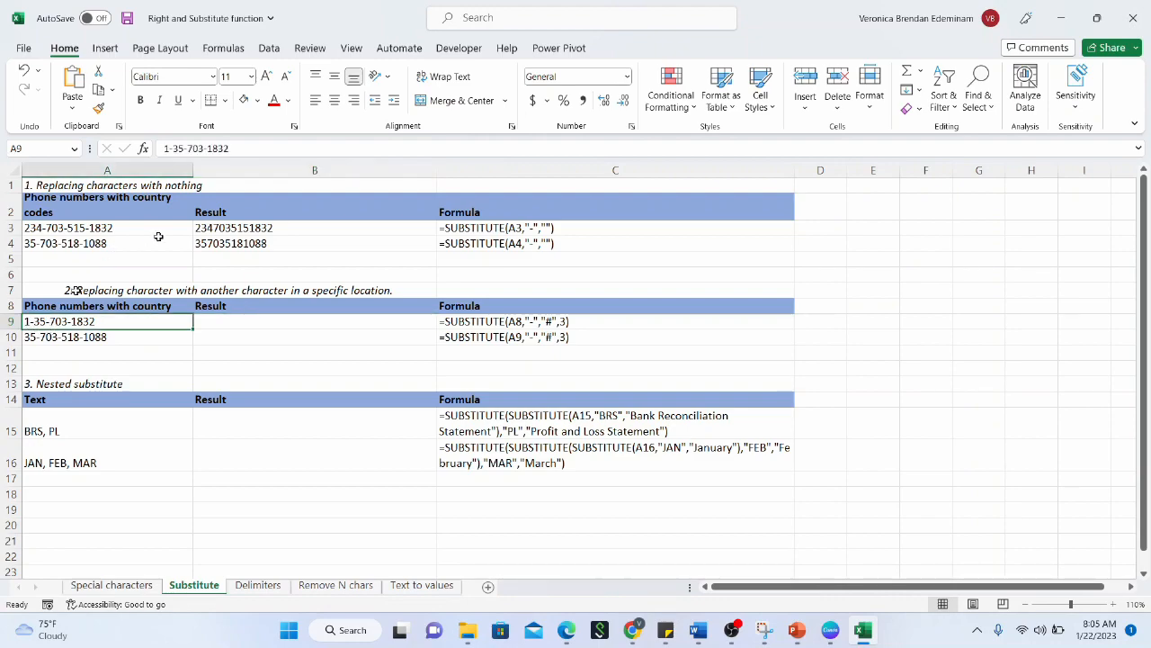
left_click_drag(169, 148, 207, 148)
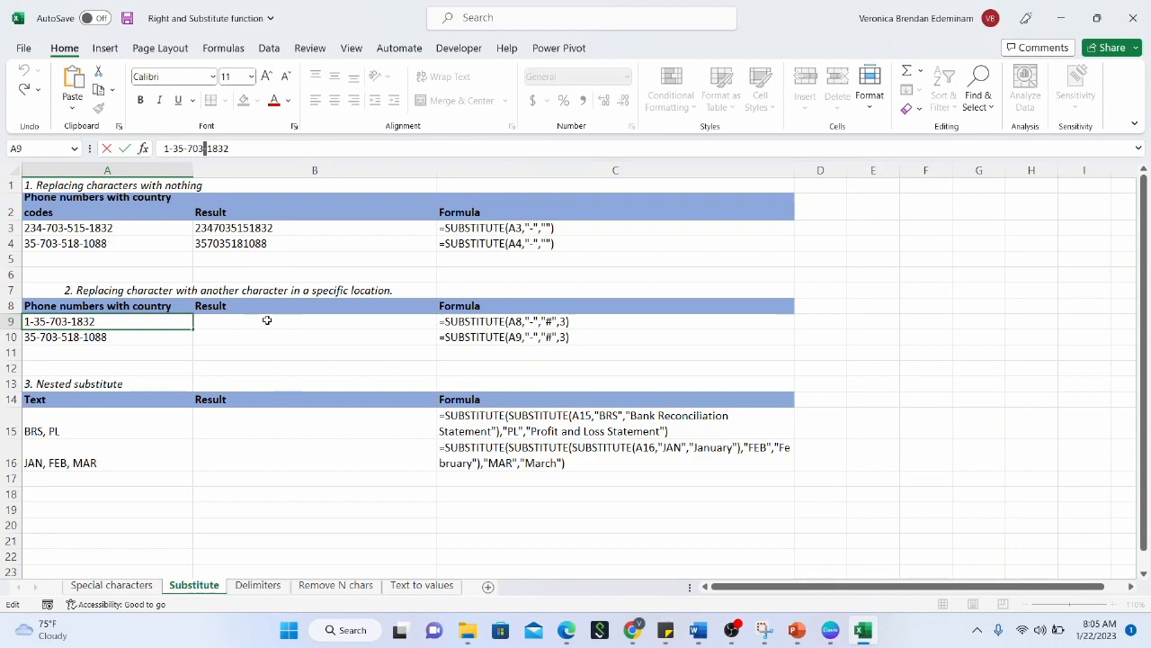
left_click(268, 321)
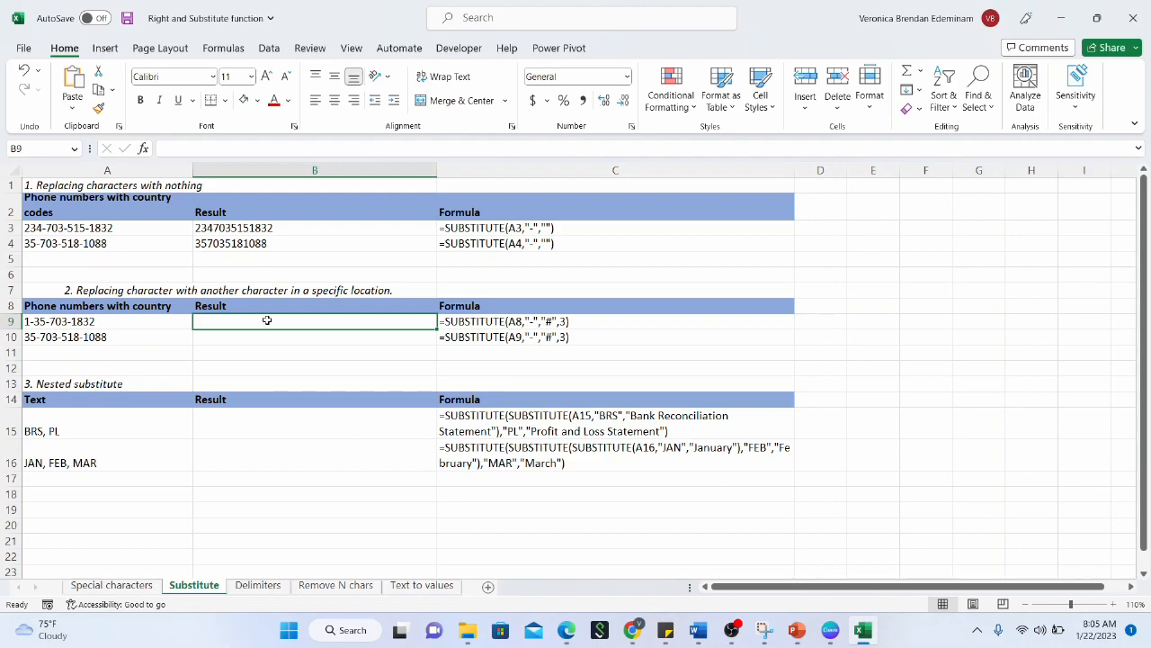
type("=S")
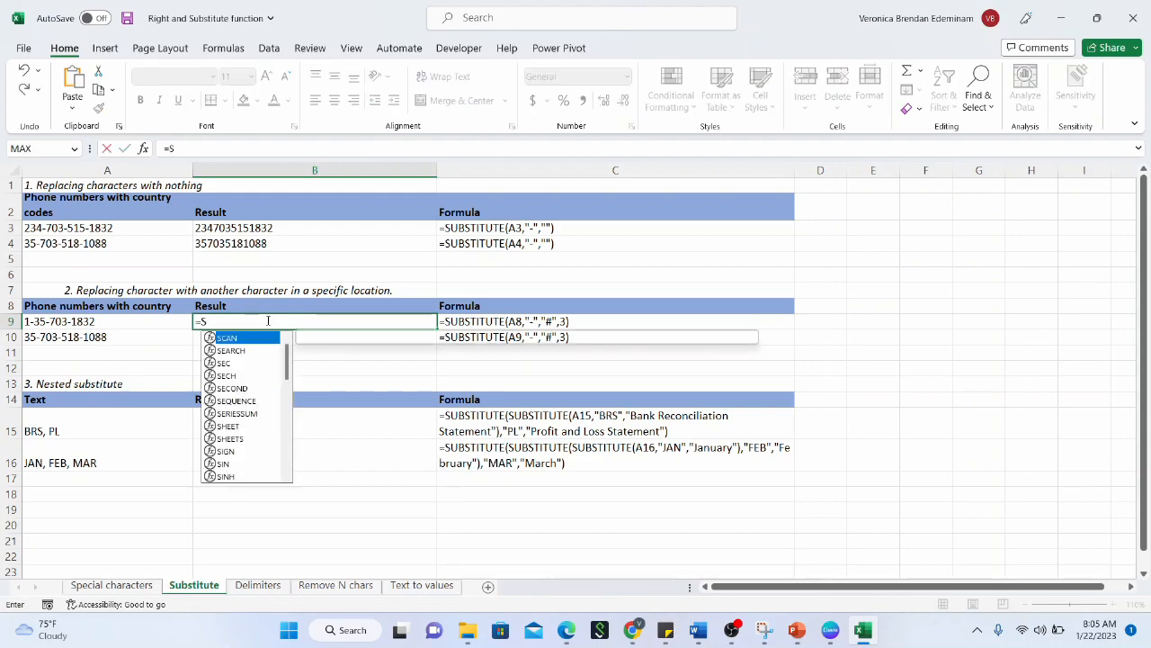
type("UBSTITUTE(")
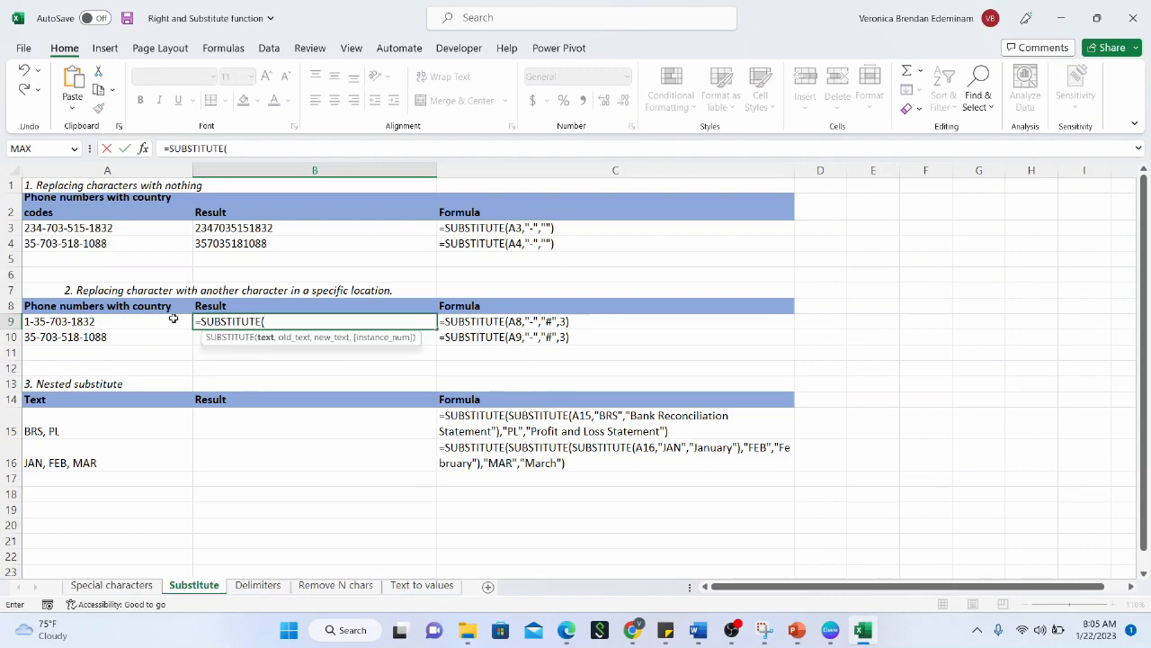
left_click(173, 320)
type(",")
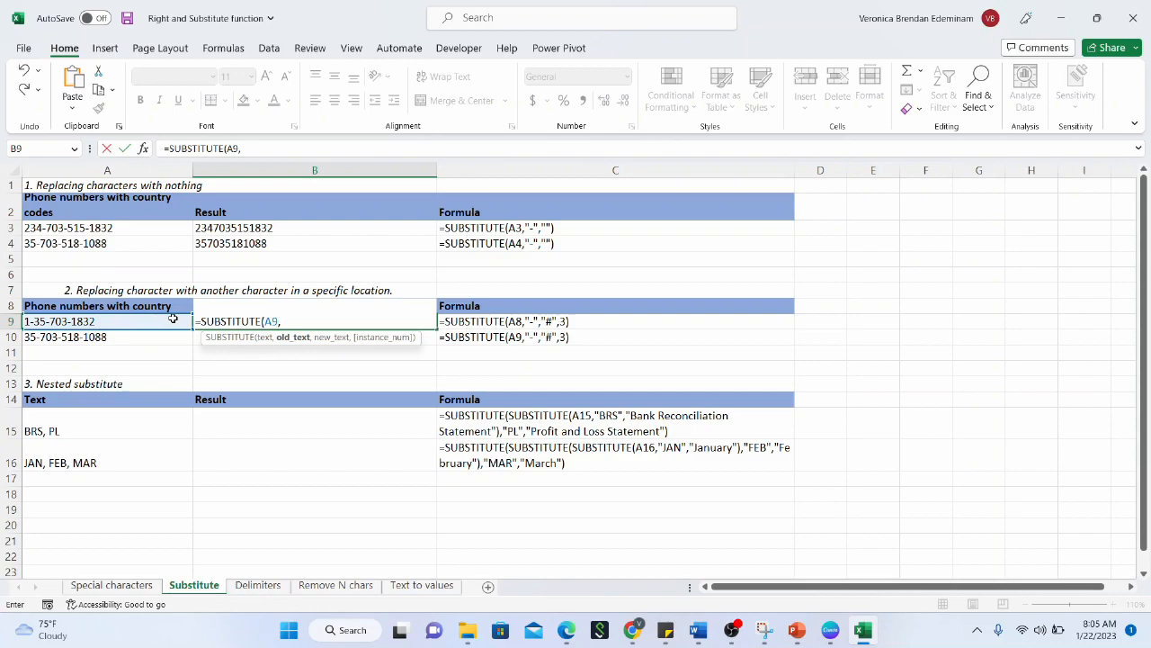
type("\"-\",\"#\",3")
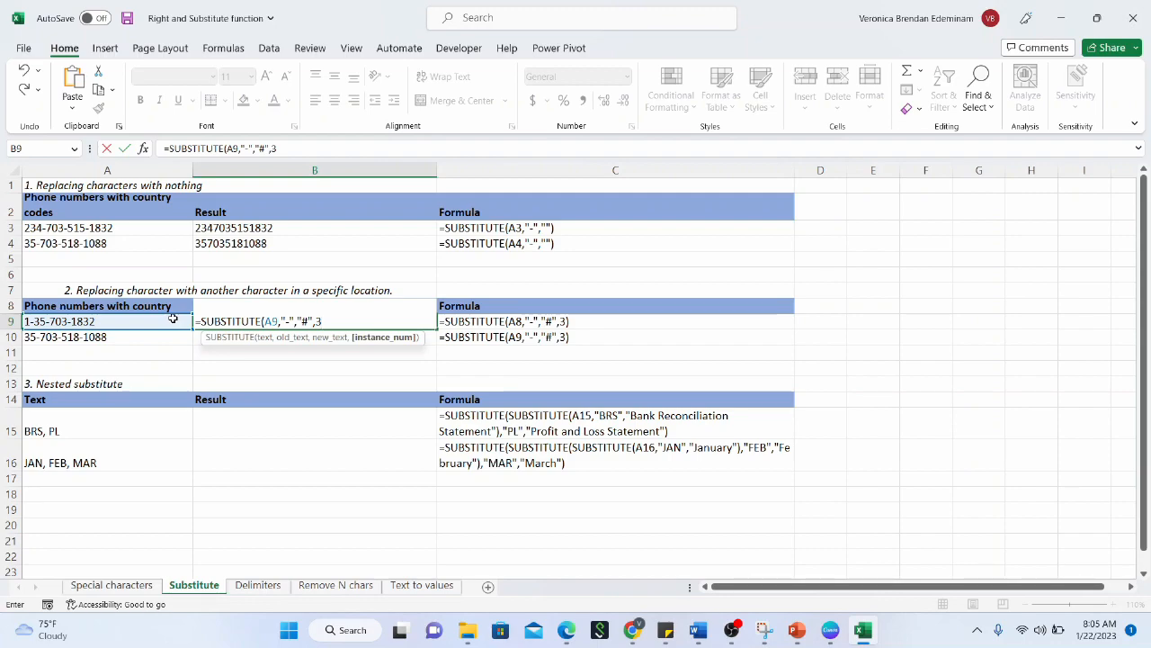
type(")")
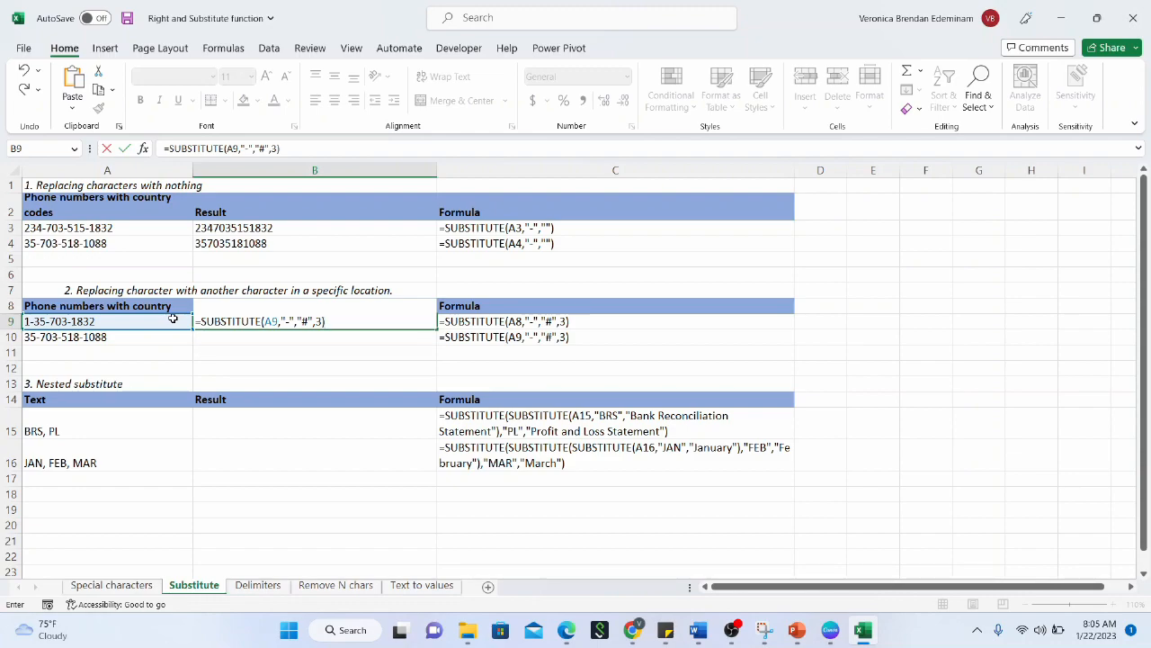
key("Return")
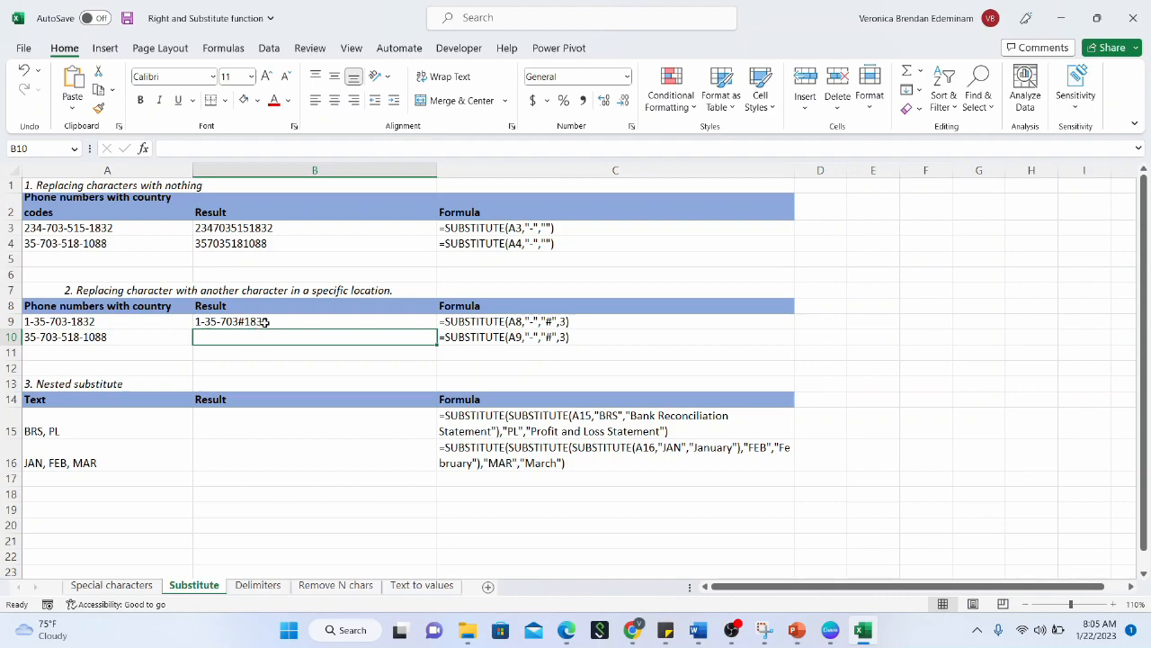
left_click(307, 322)
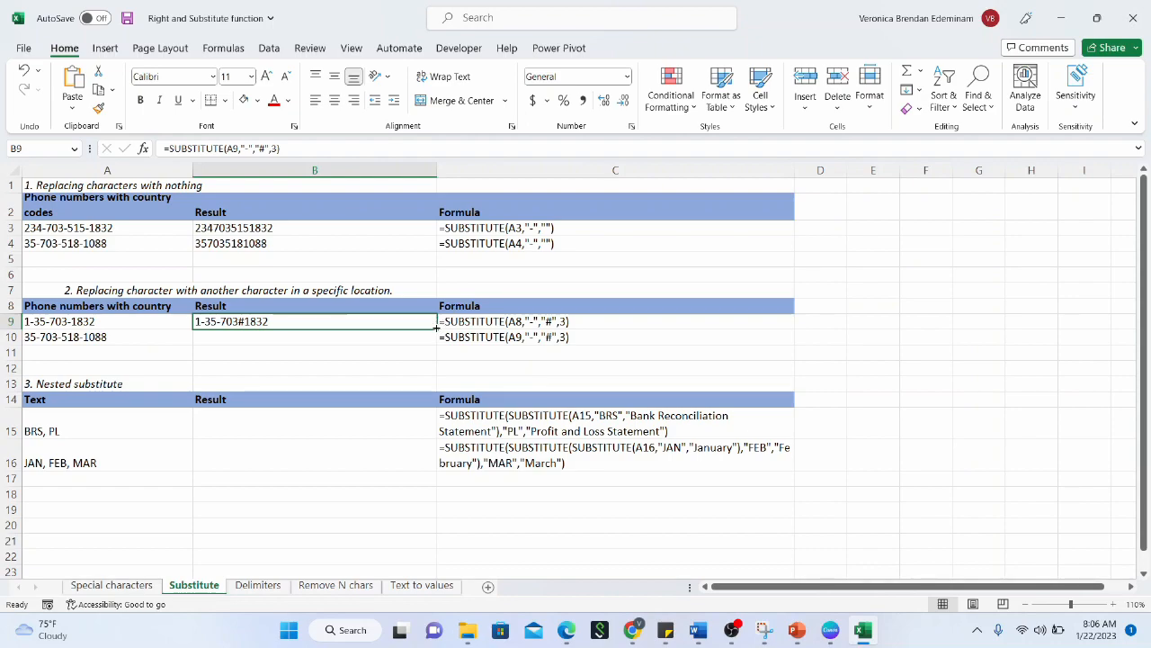
left_click_drag(436, 334, 435, 343)
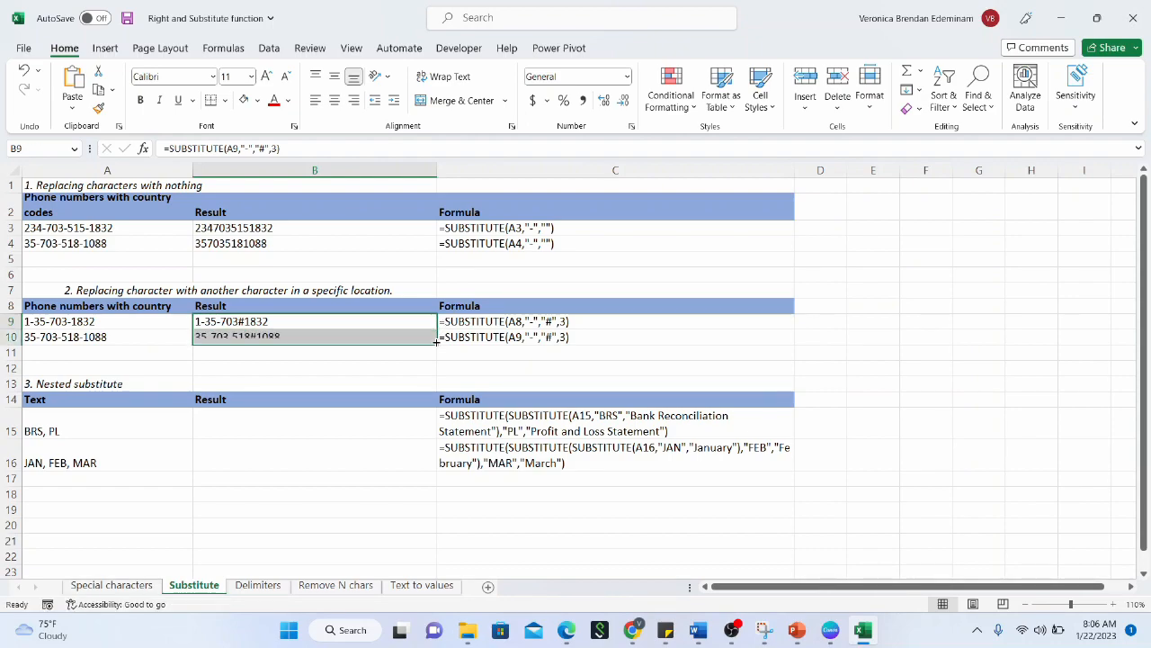
left_click(398, 336)
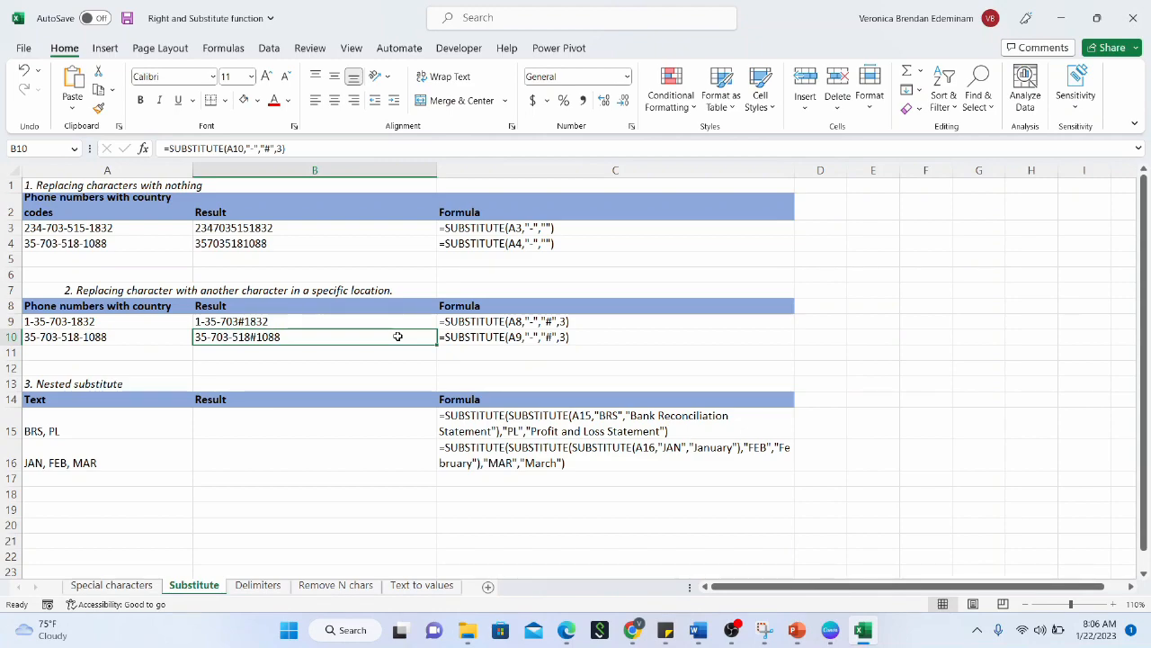
left_click(341, 414)
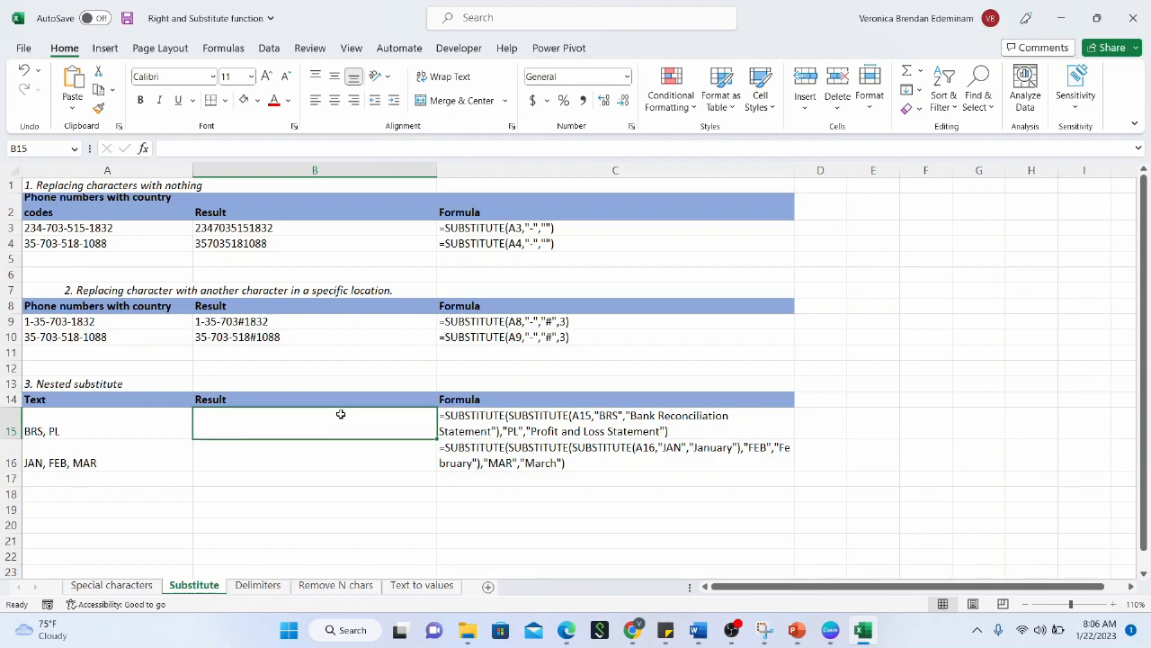
left_click(155, 434)
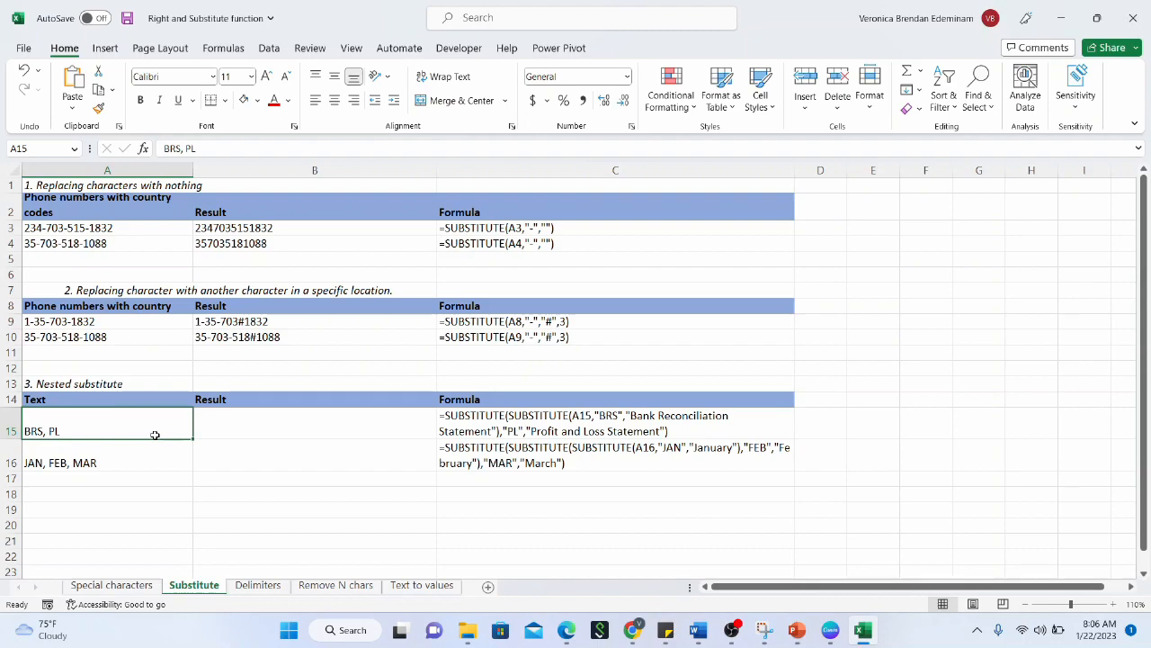
left_click(149, 446)
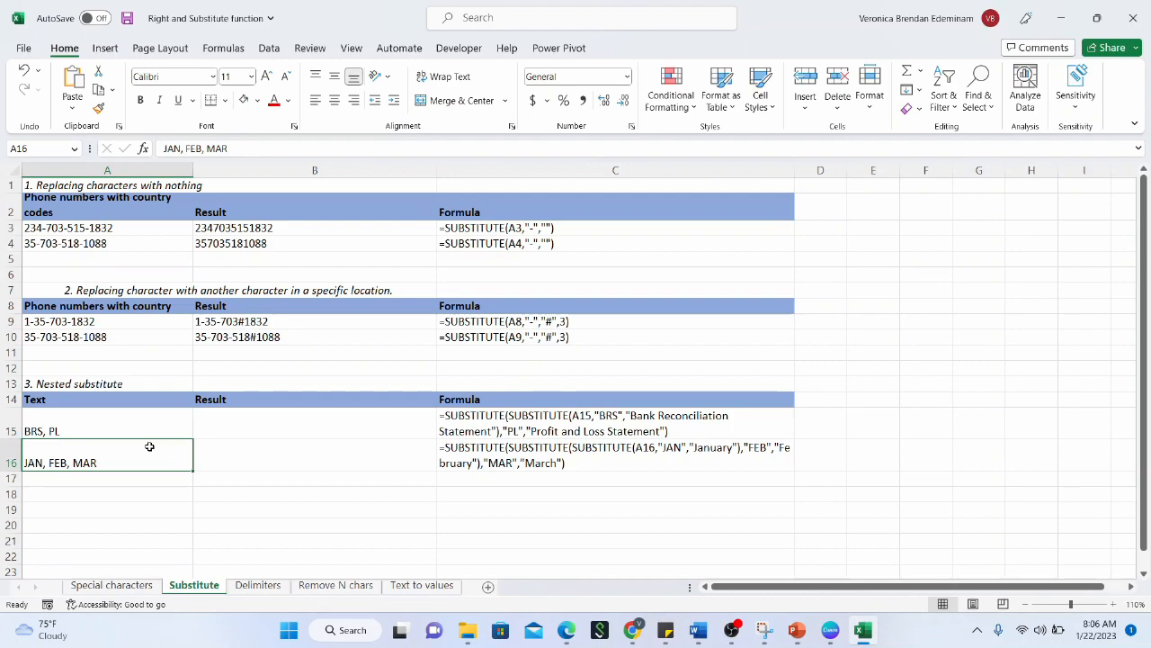
left_click(246, 416)
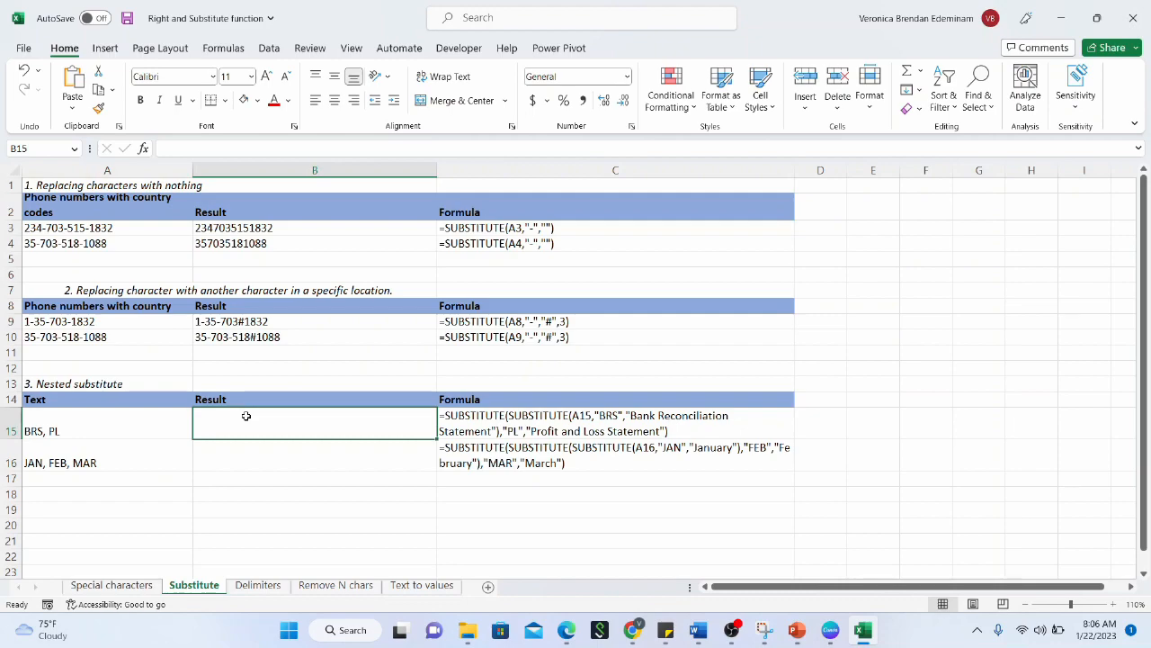
left_click(122, 420)
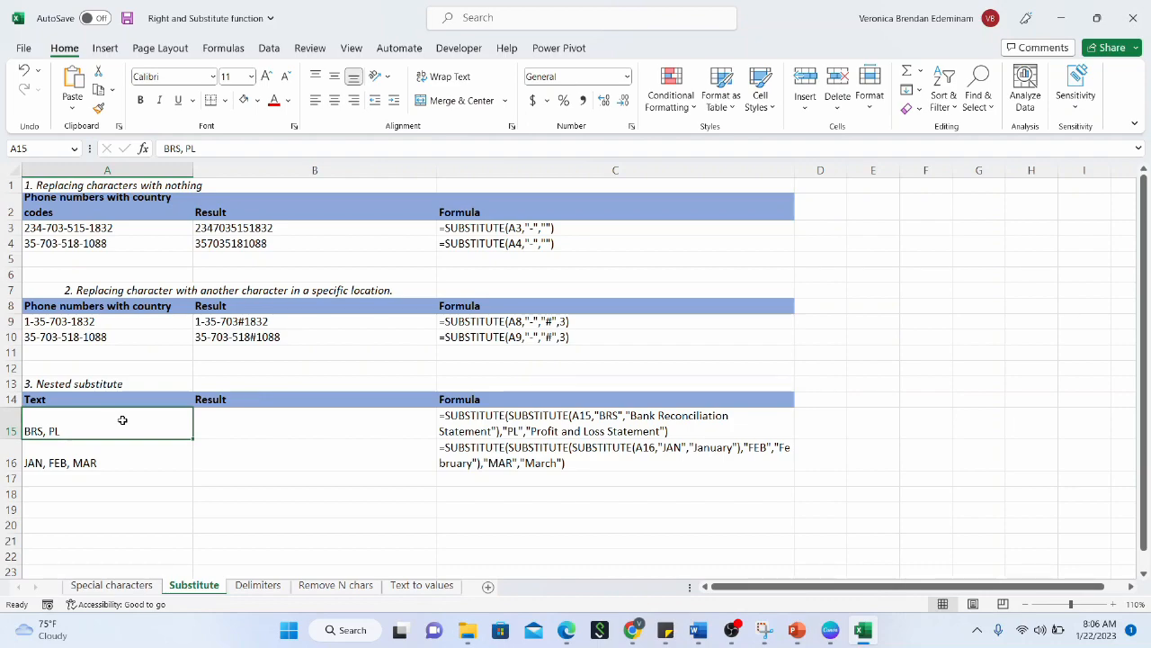
left_click(121, 444)
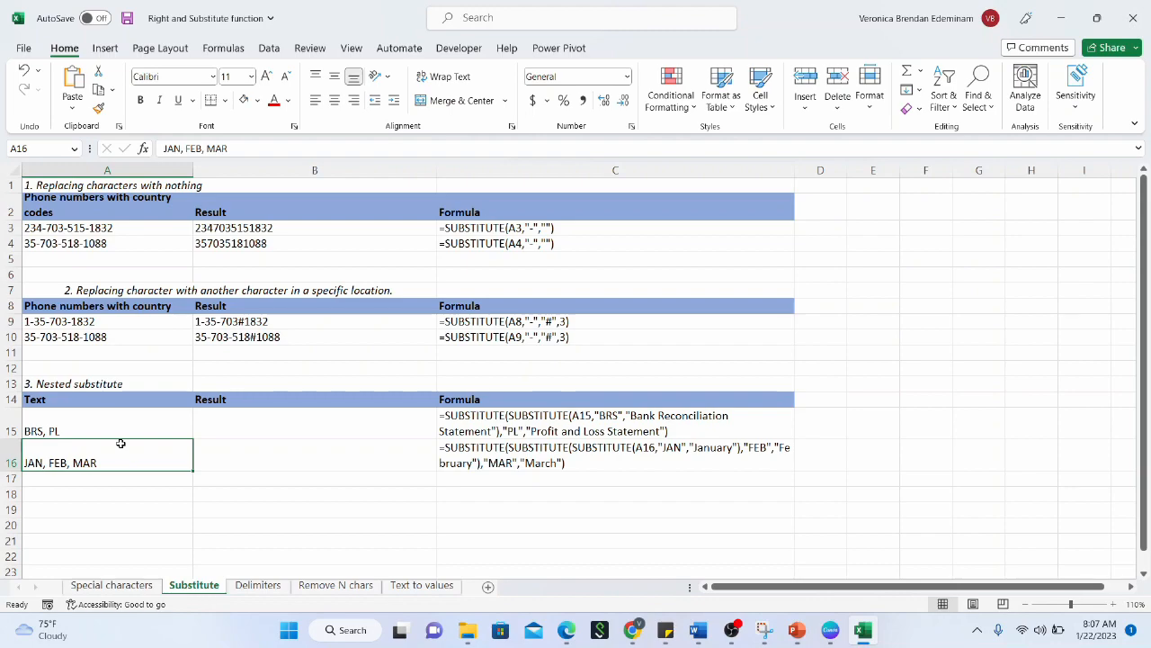
left_click(206, 431)
Enter =SUBSTITUTE(A15,"BRS","Bank Reconciliation Statement") in B15
type("=SUBSTITE")
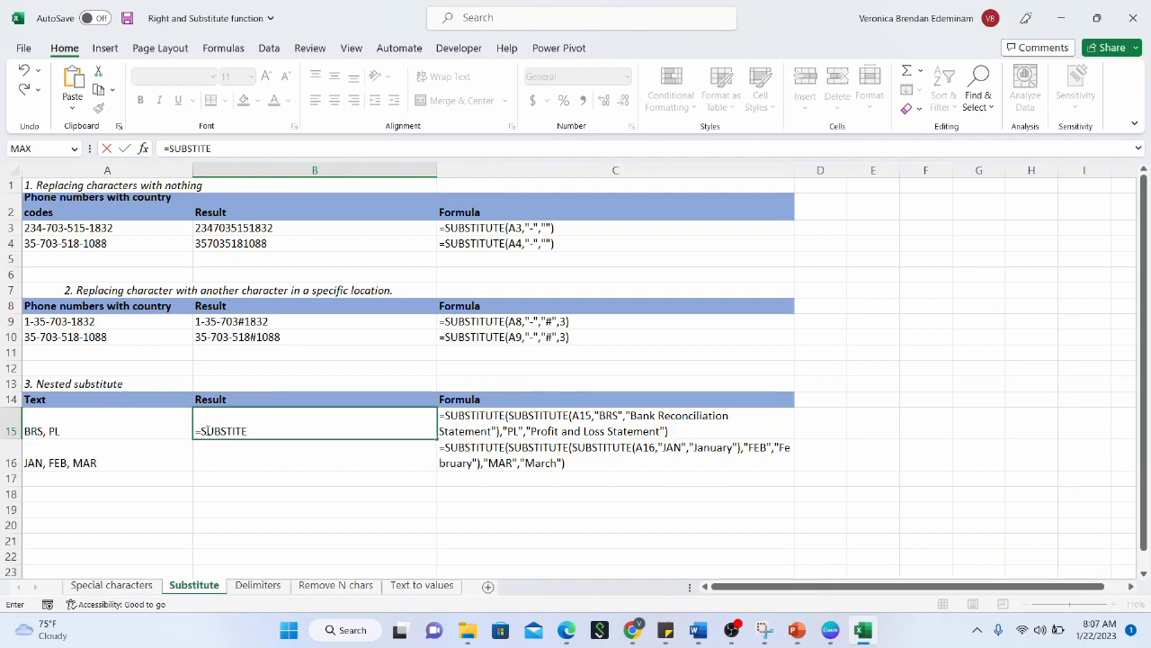
key("BackSpace")
type("UTE(")
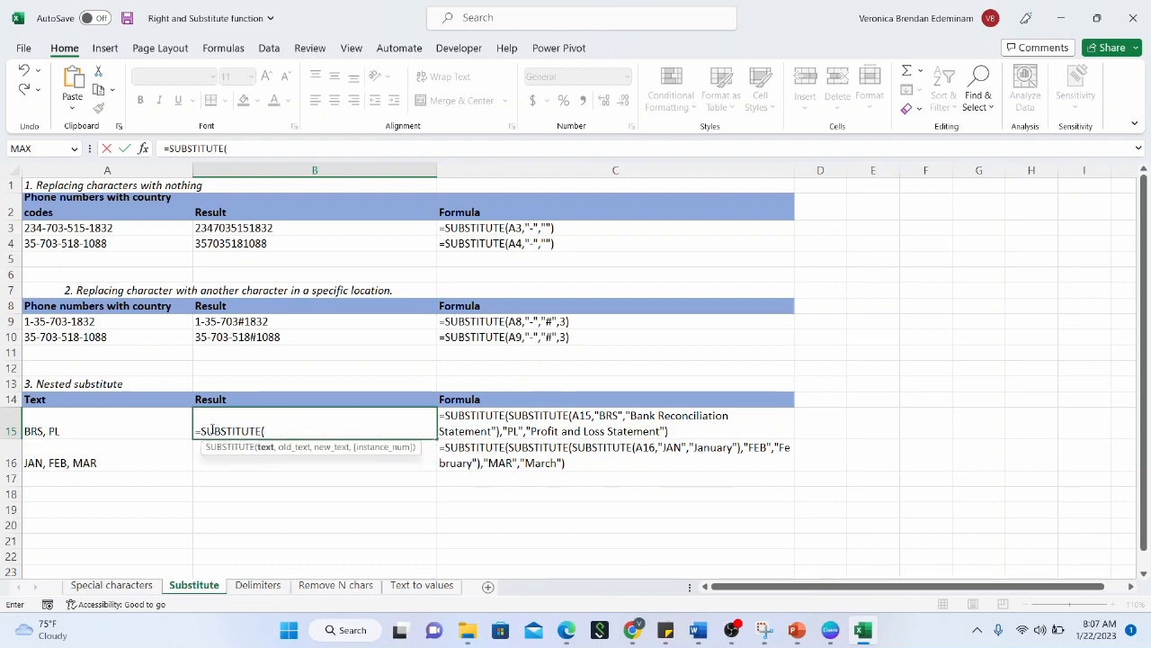
left_click(146, 433)
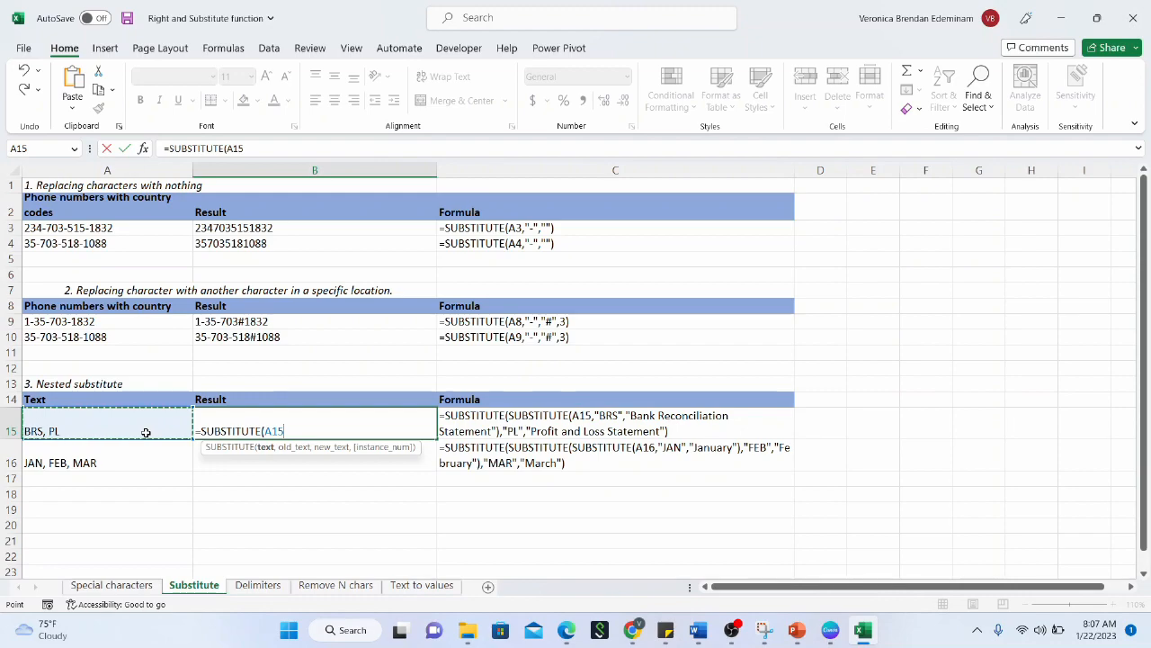
type(",\"BRS")
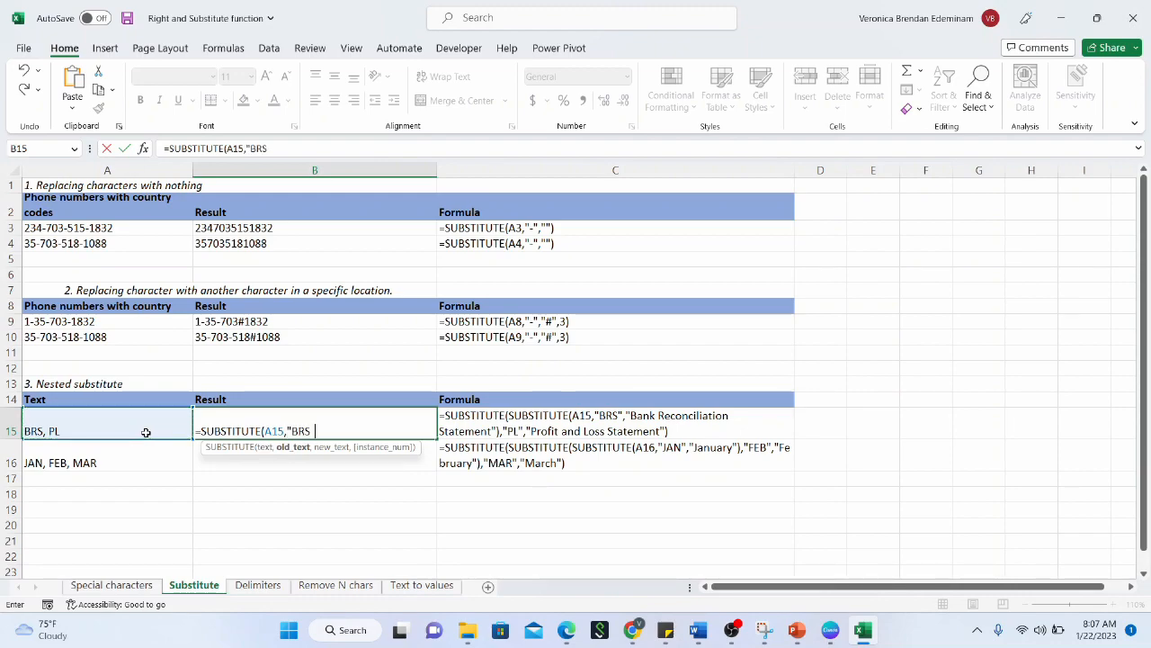
type("\",")
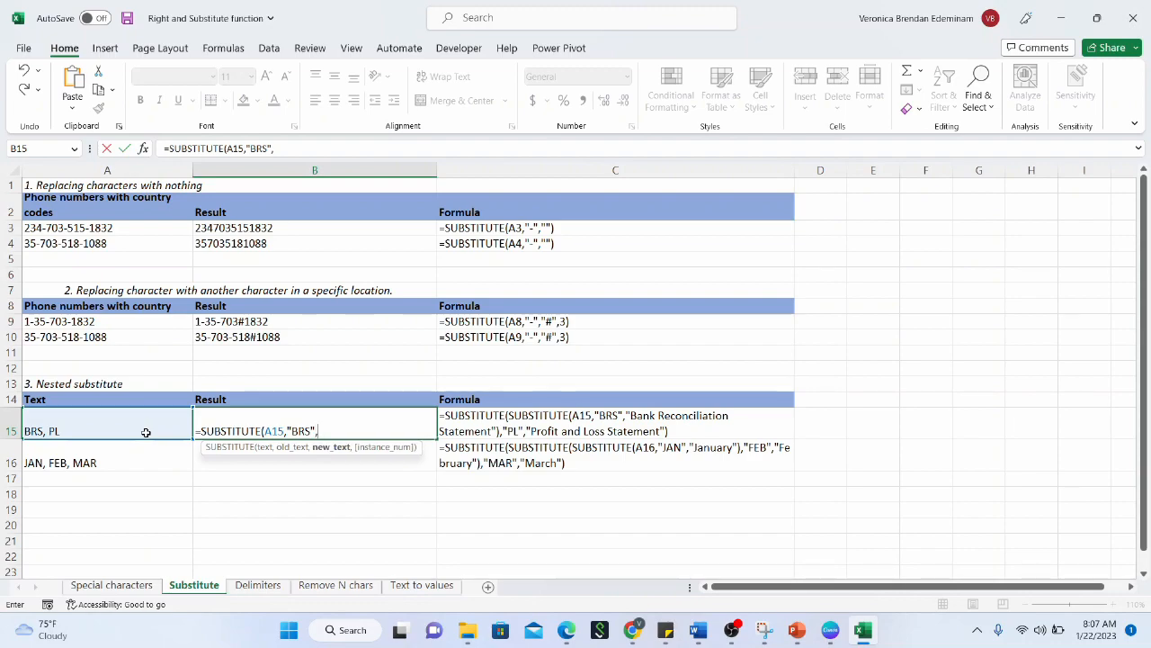
type("\"Bank Reconciliation")
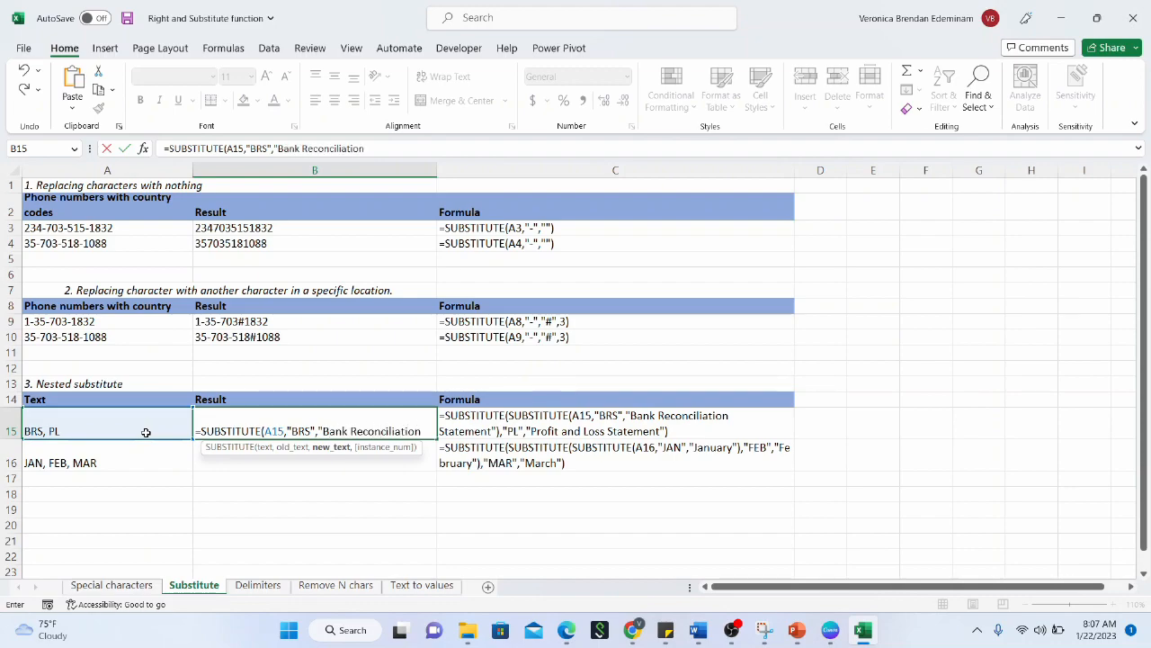
type(" Statement")
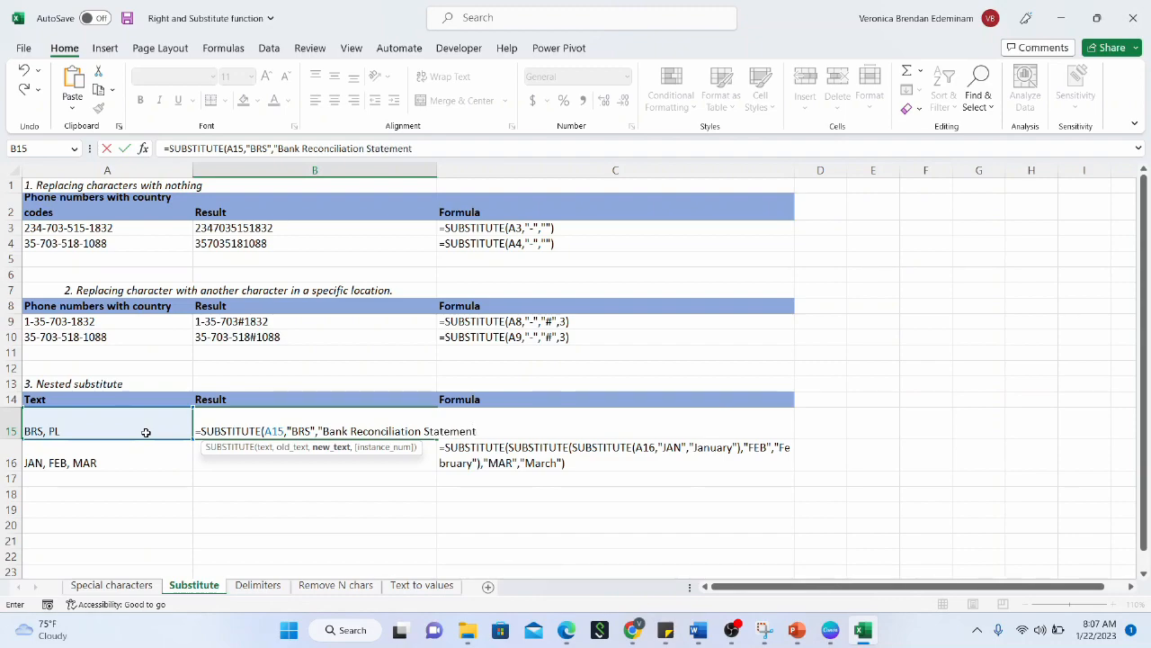
type("\")")
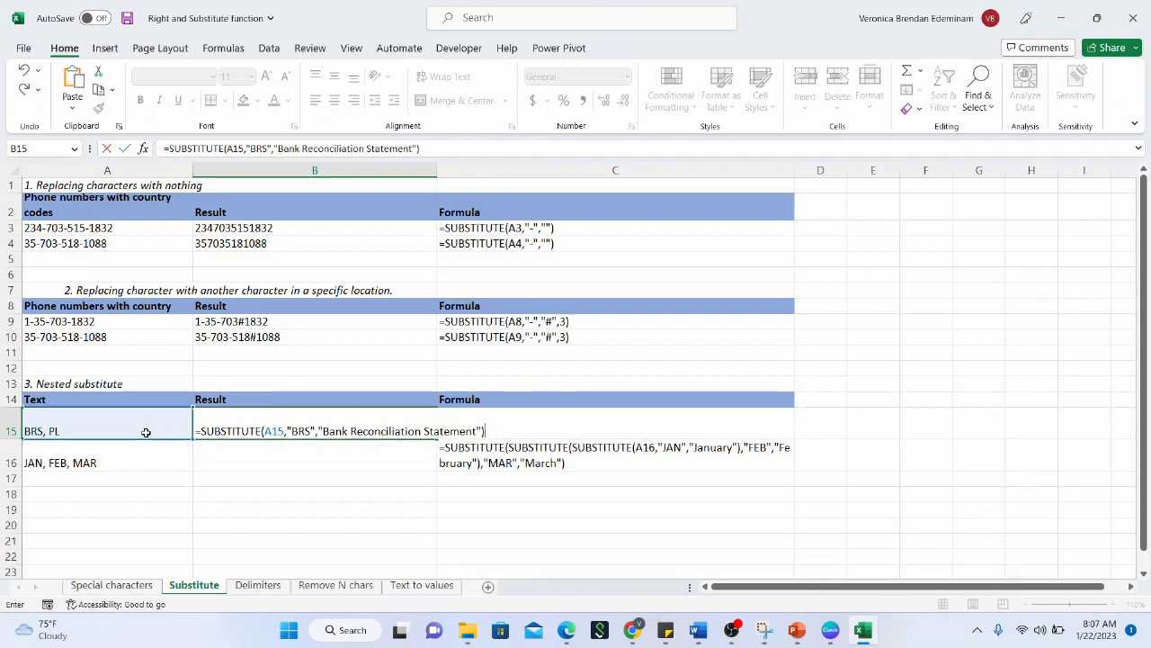
key("Return")
left_click(276, 434)
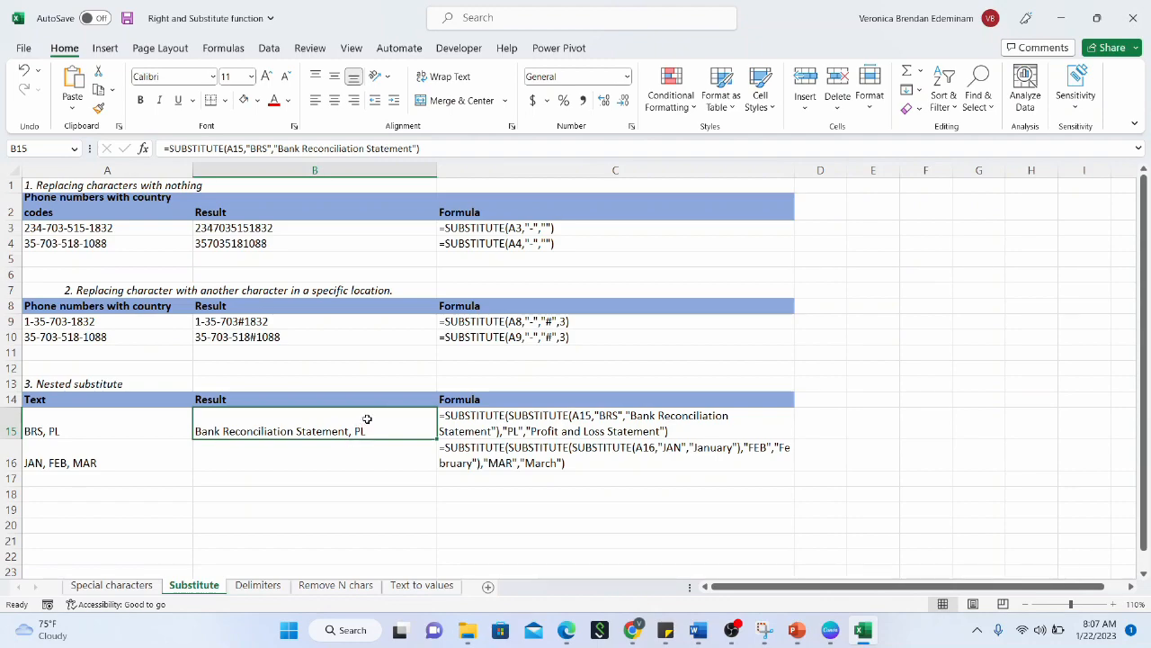
Wrap B15's formula in SUBSTITUTE(...,"PL","Profit and Loss Statement") to also expand PL
left_click(168, 149)
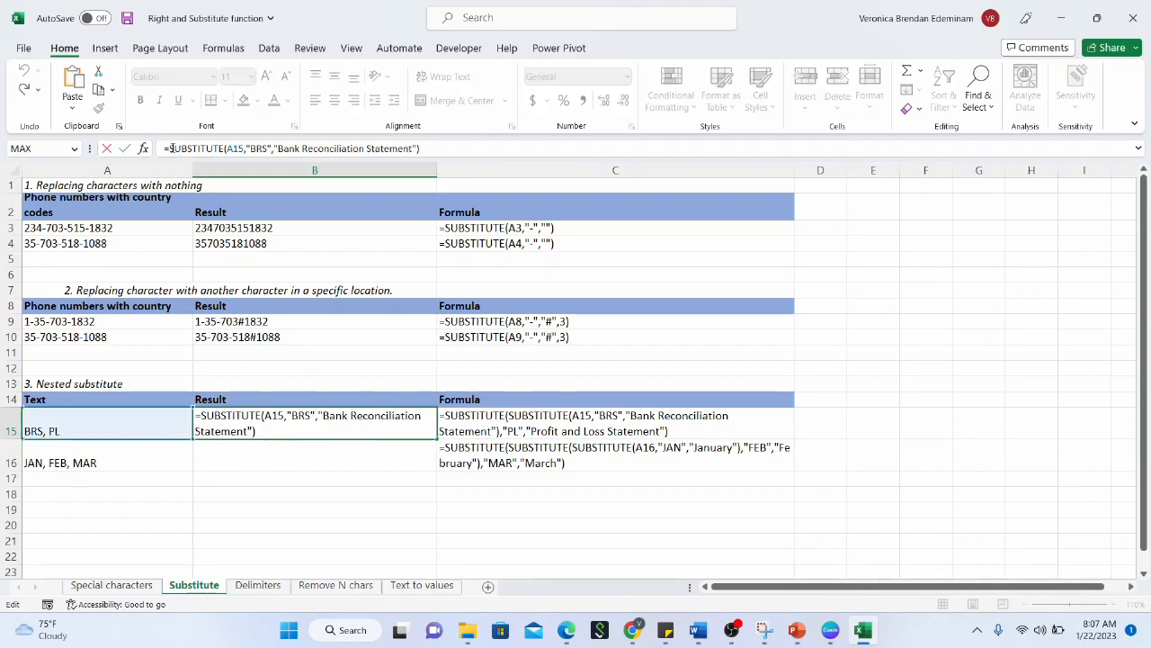
type("substitute")
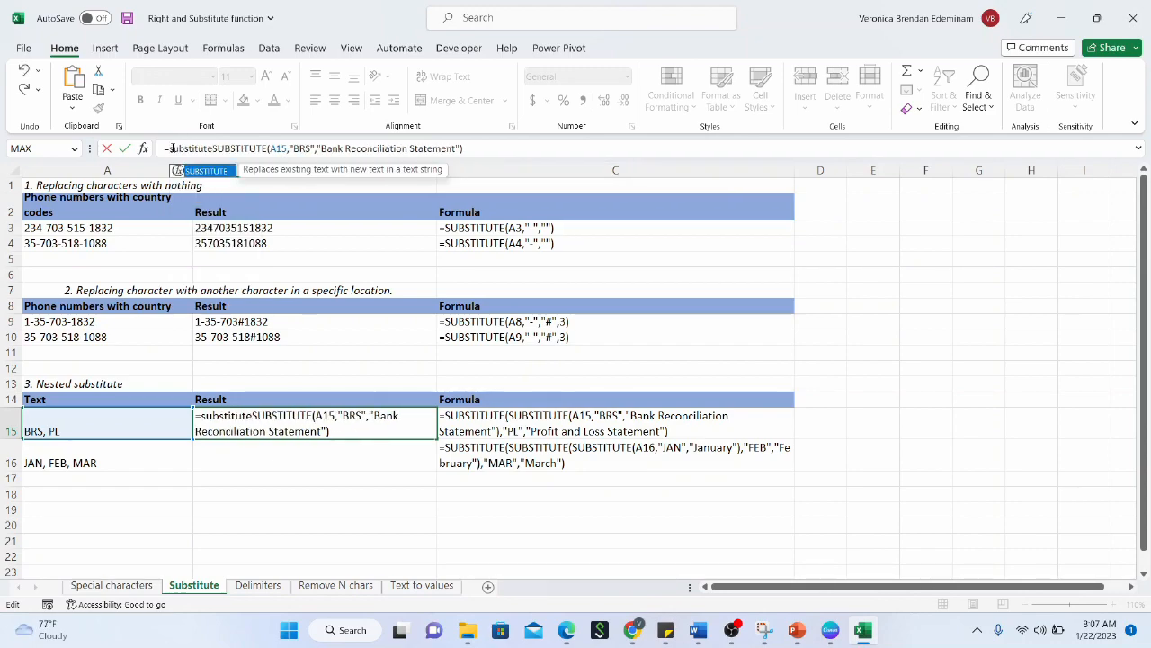
type("(")
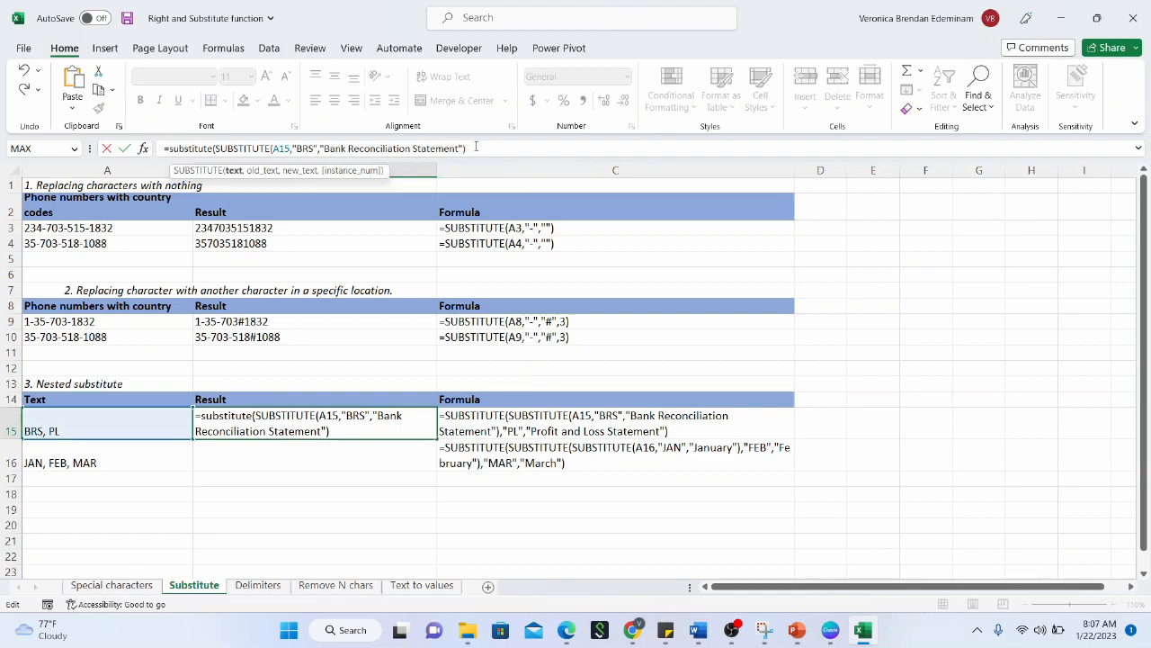
type(",\"PL\",")
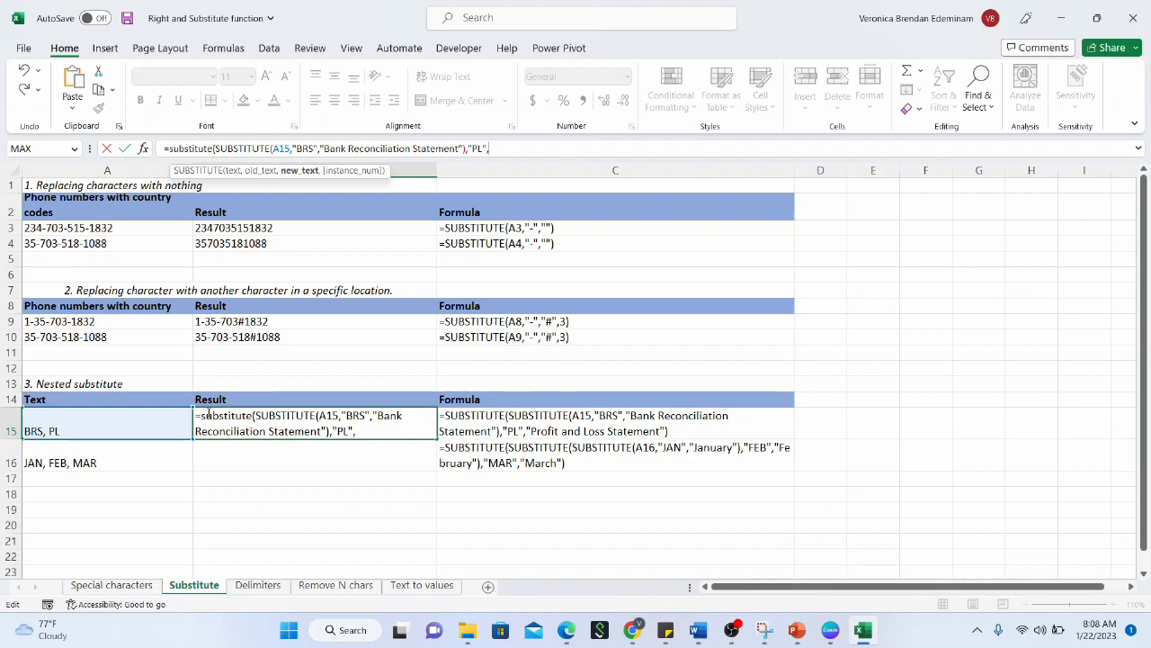
type("Pro")
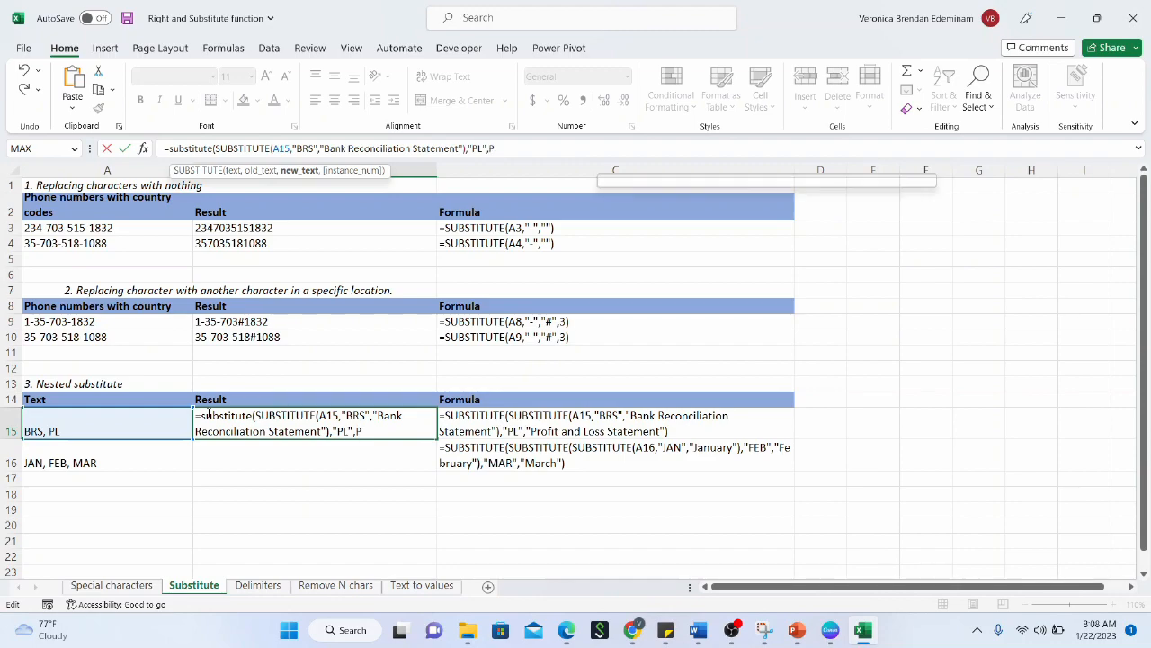
key("BackSpace")
key("BackSpace")
key("BackSpace")
type("\"Profit and Loss")
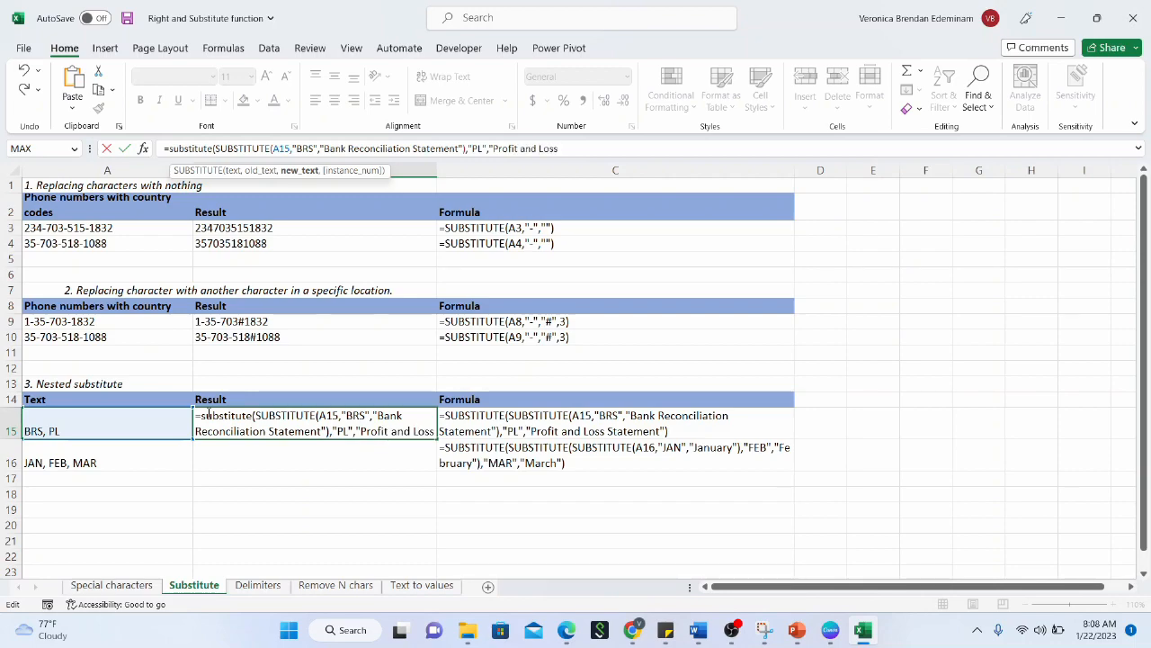
type(" Statement")
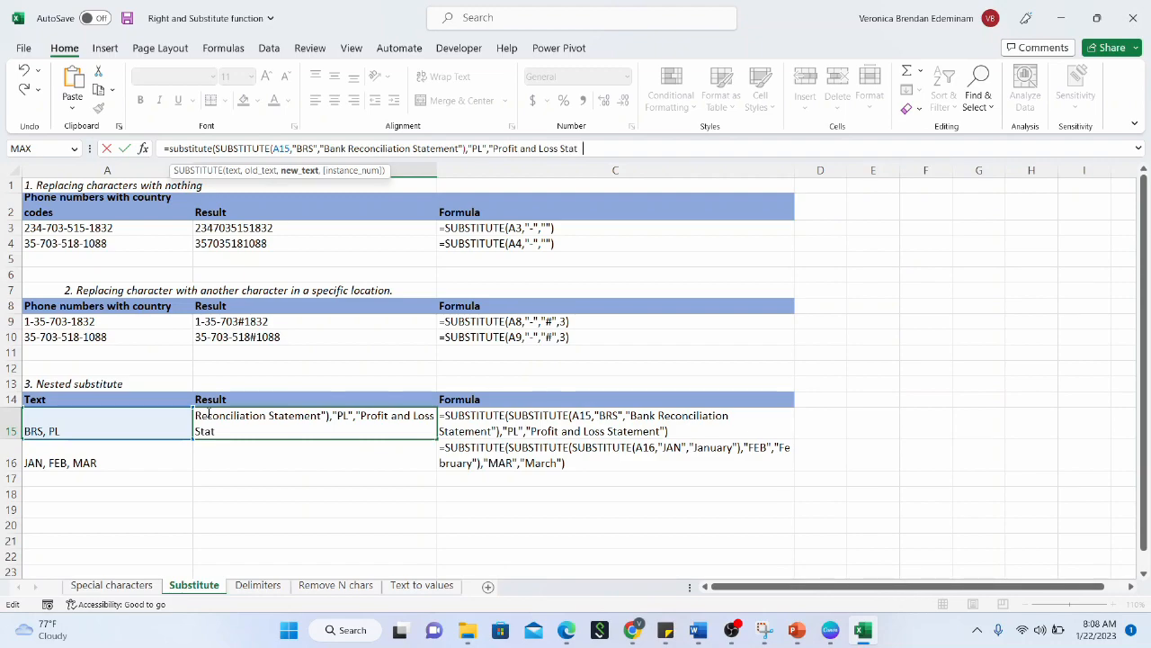
type("\")")
key("Return")
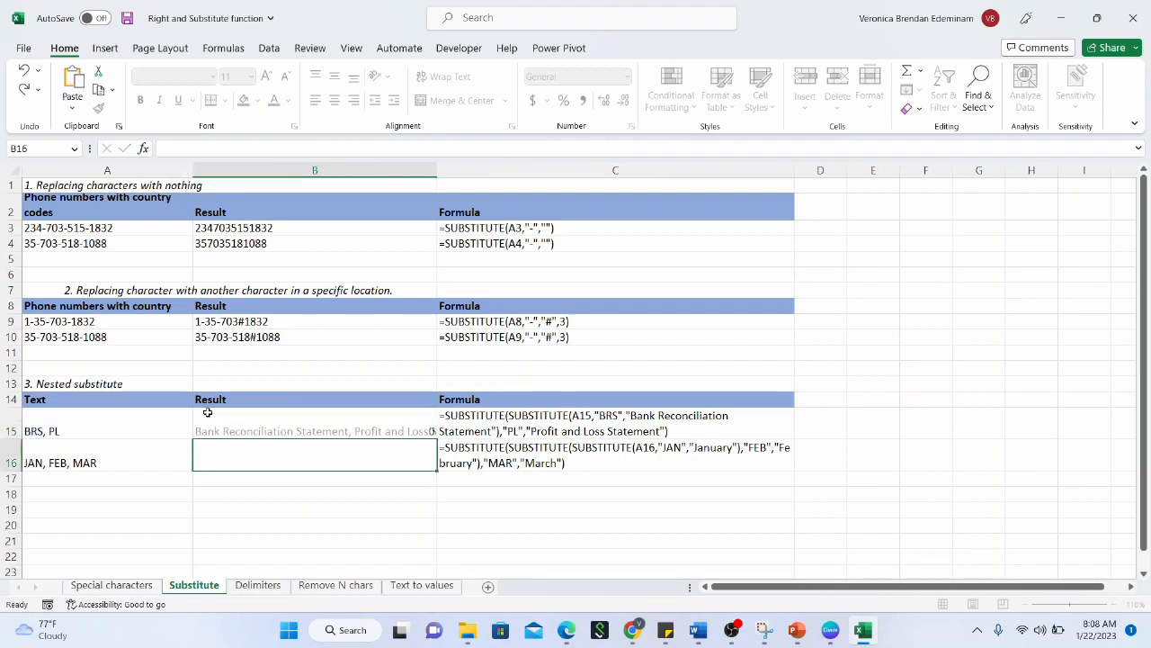
Apply Wrap Text to B15 and change its second search text to lowercase "pl"
left_click(207, 415)
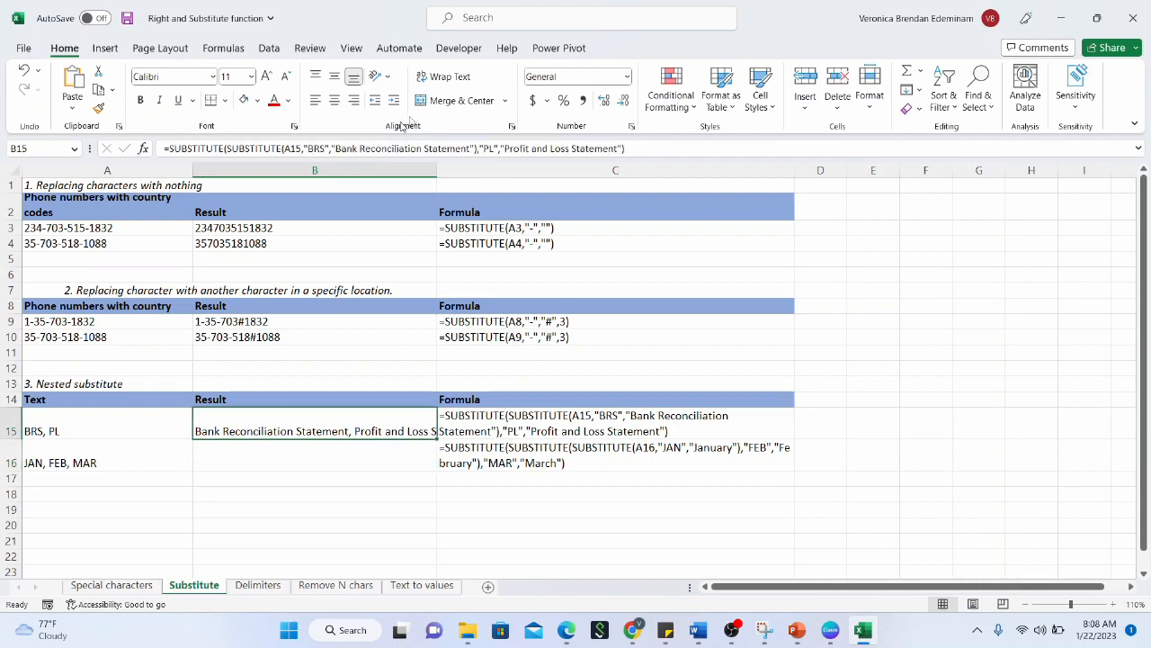
left_click(462, 81)
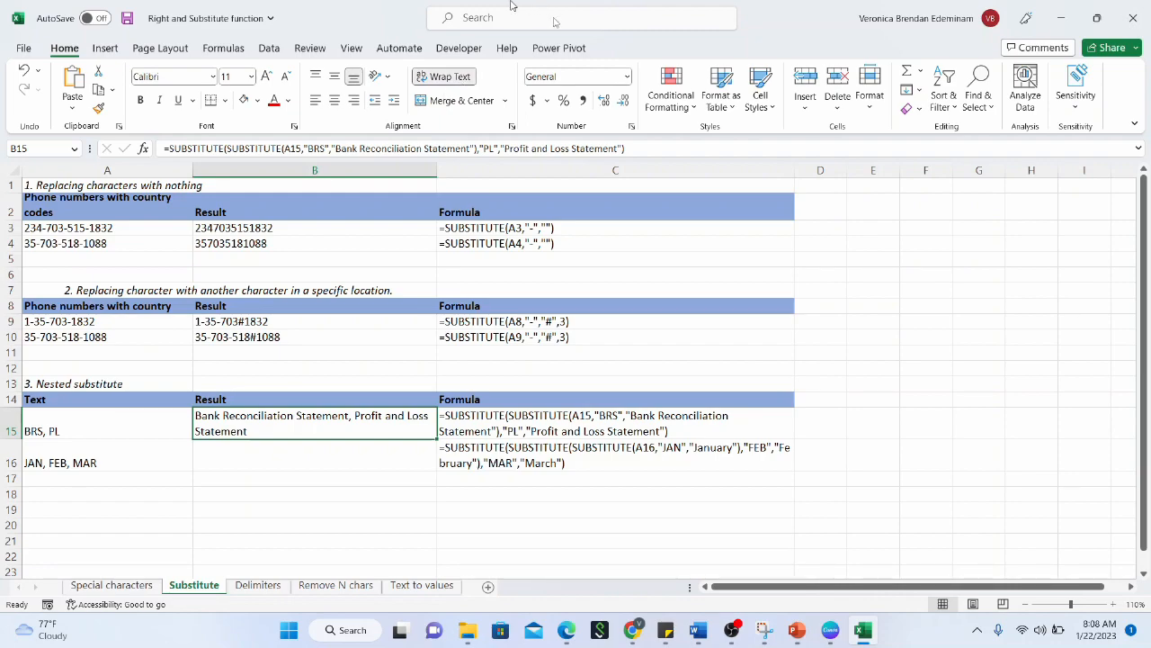
left_click(496, 148)
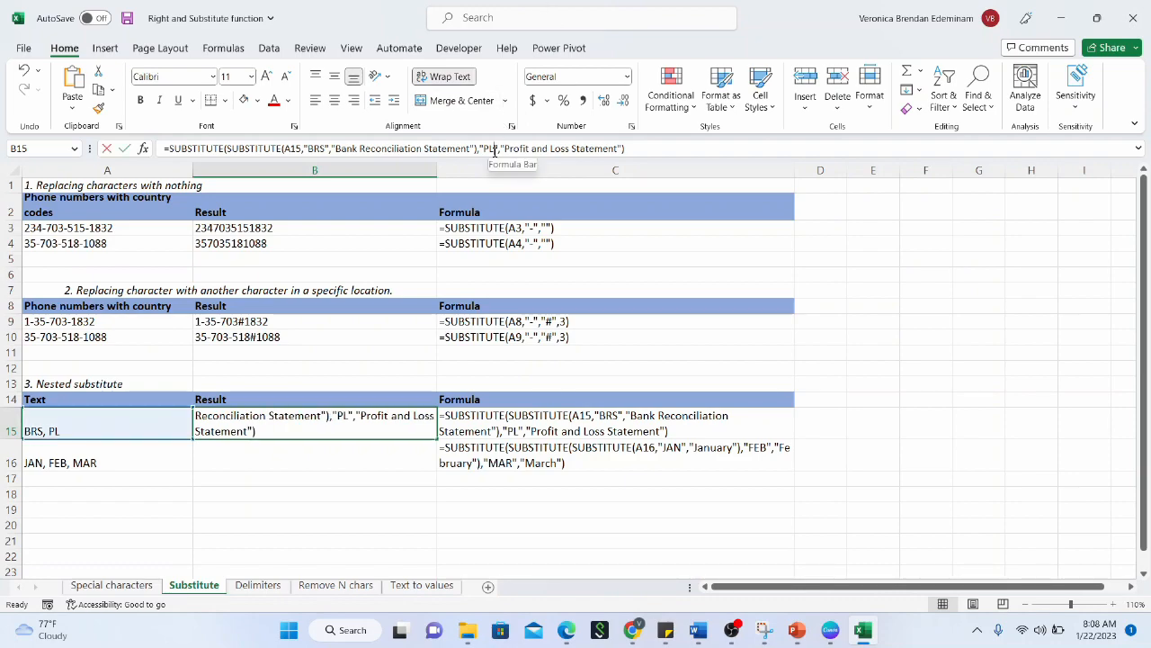
key("BackSpace")
key("BackSpace")
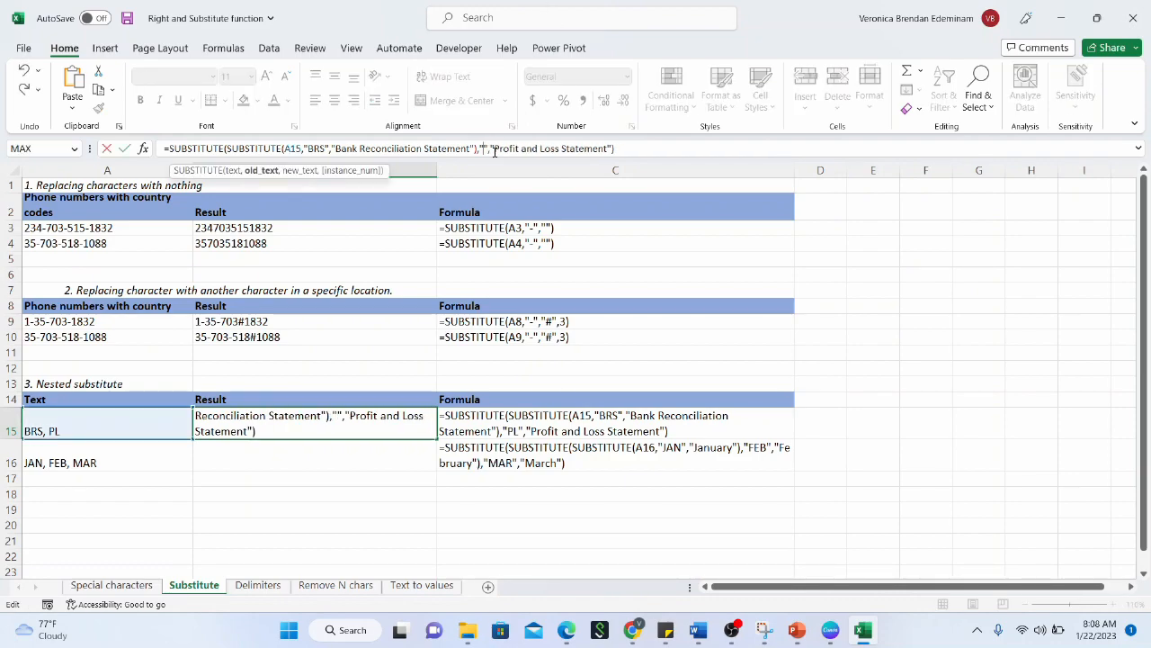
type("PL")
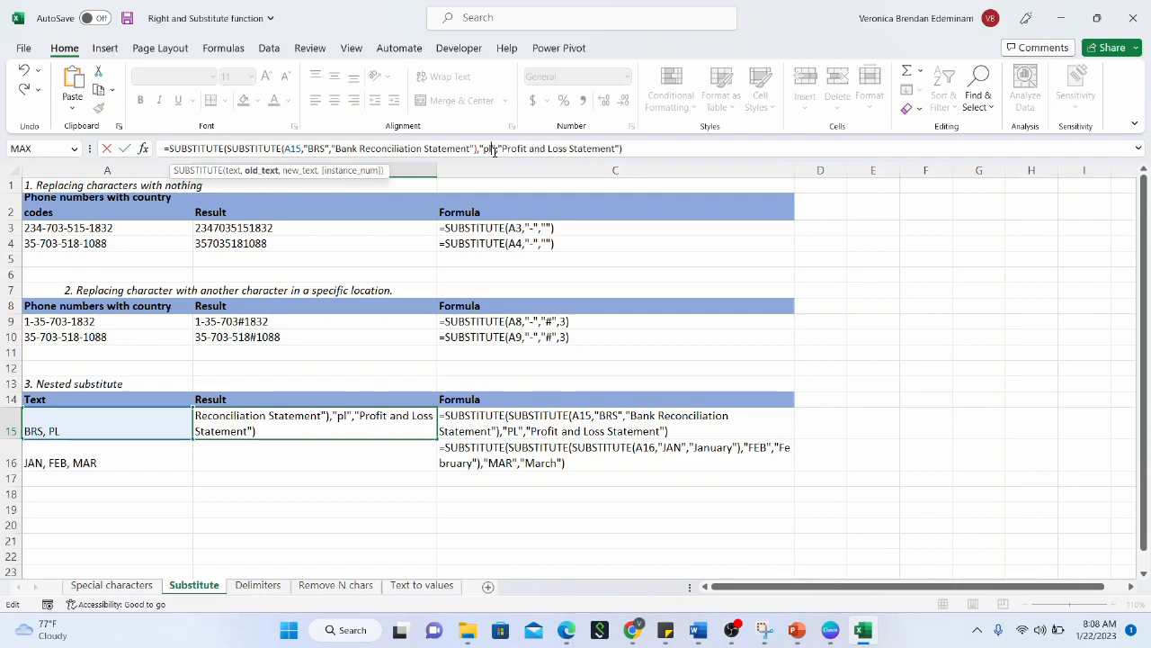
key("Return")
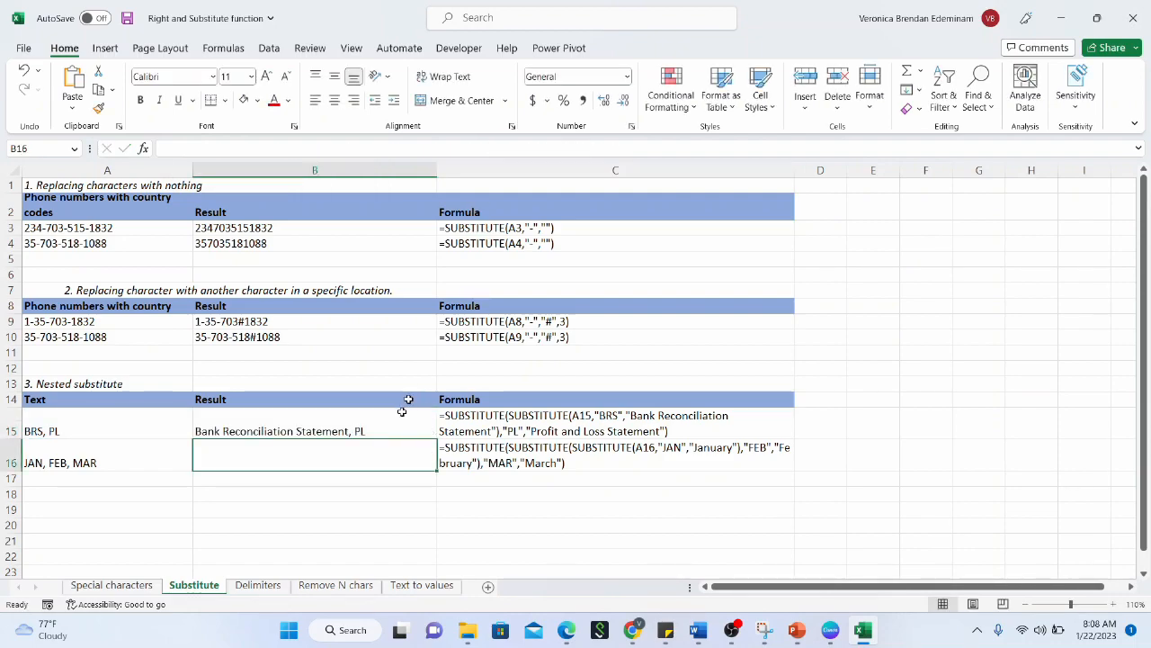
Change B15's second search text back to uppercase "PL", restoring both expansions
left_click(393, 419)
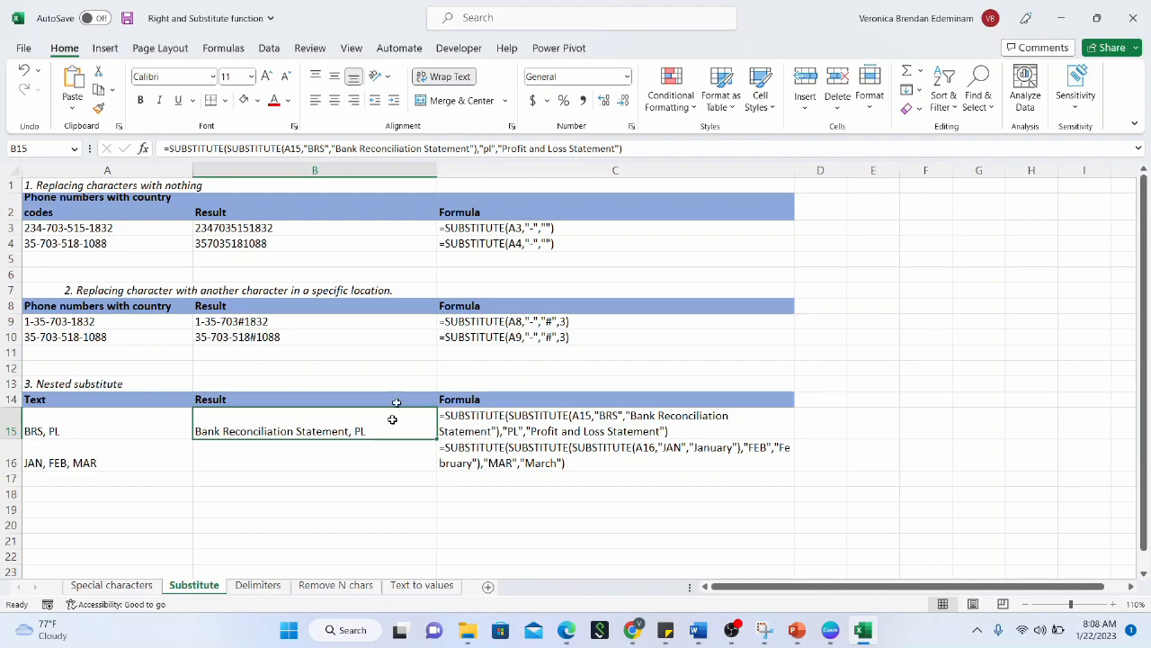
left_click(494, 152)
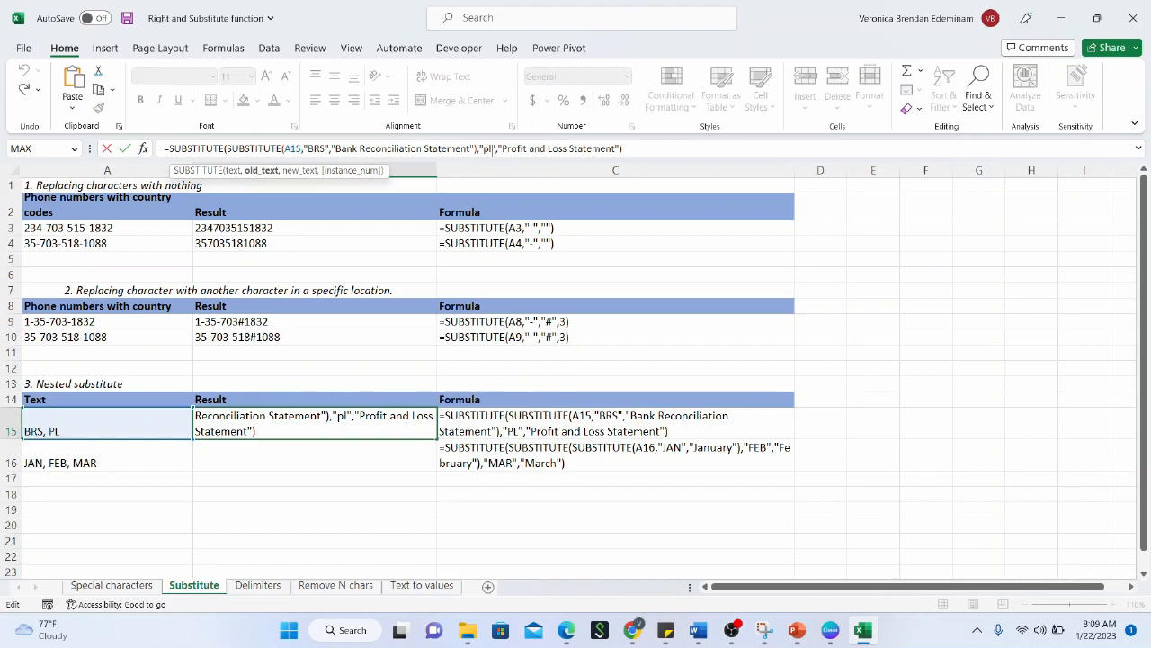
key("BackSpace")
key("BackSpace")
type("PL")
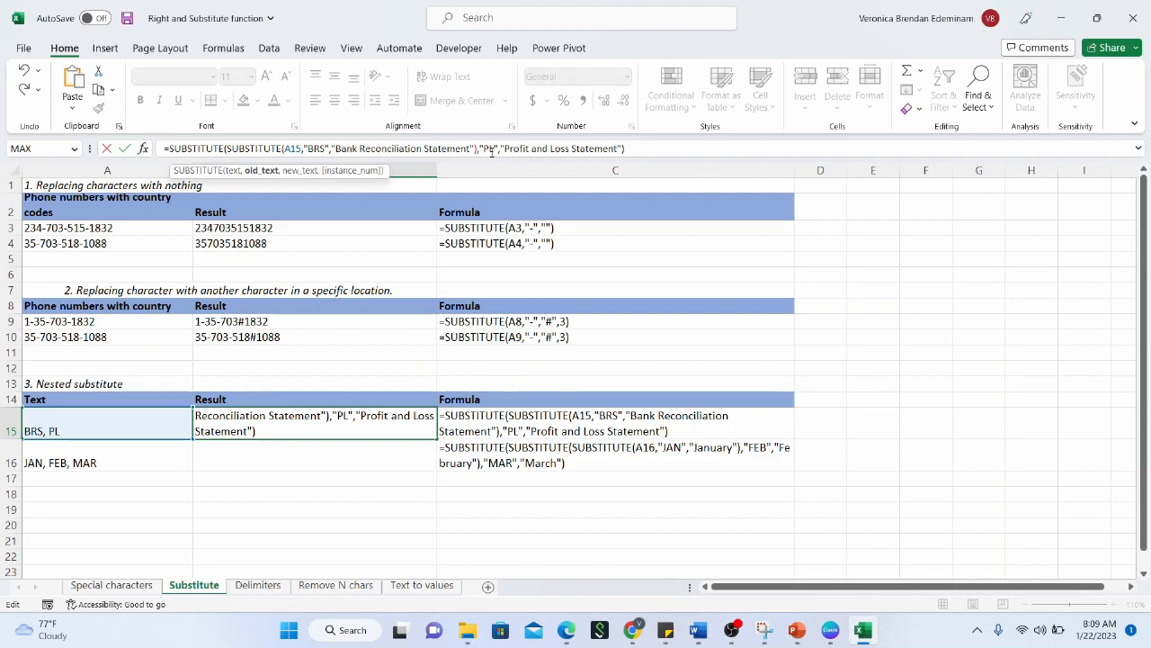
key("Return")
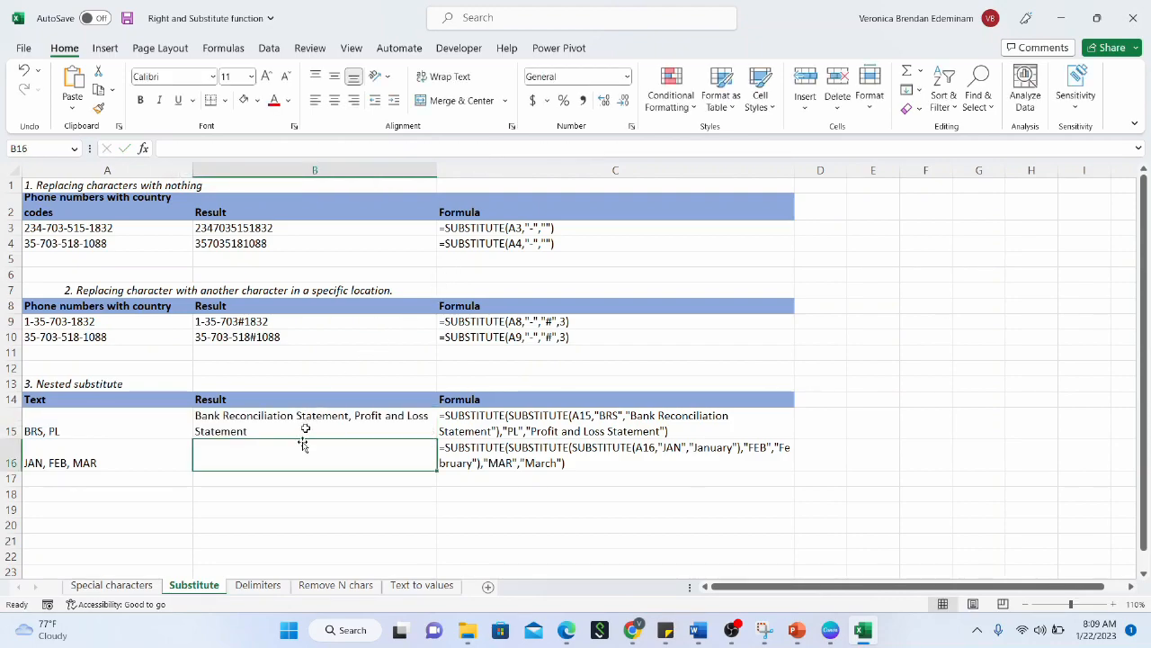
Enter =SUBSTITUTE(A16,"JAN","January") in B16 to expand JAN
type("=")
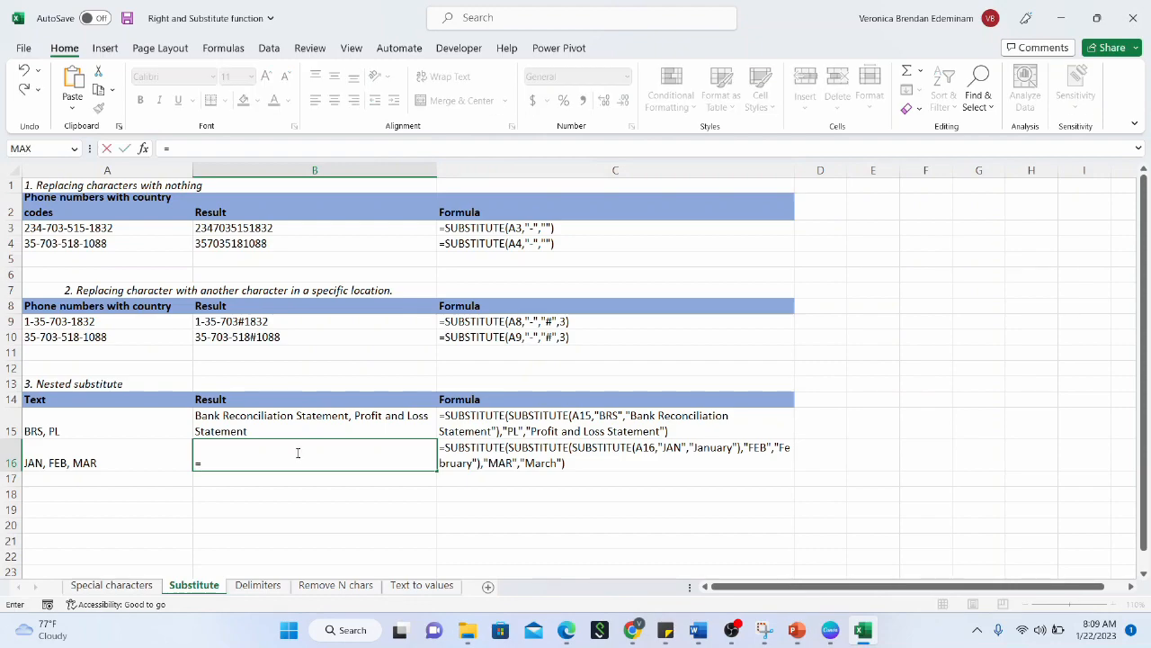
type("SUBSTITUTE")
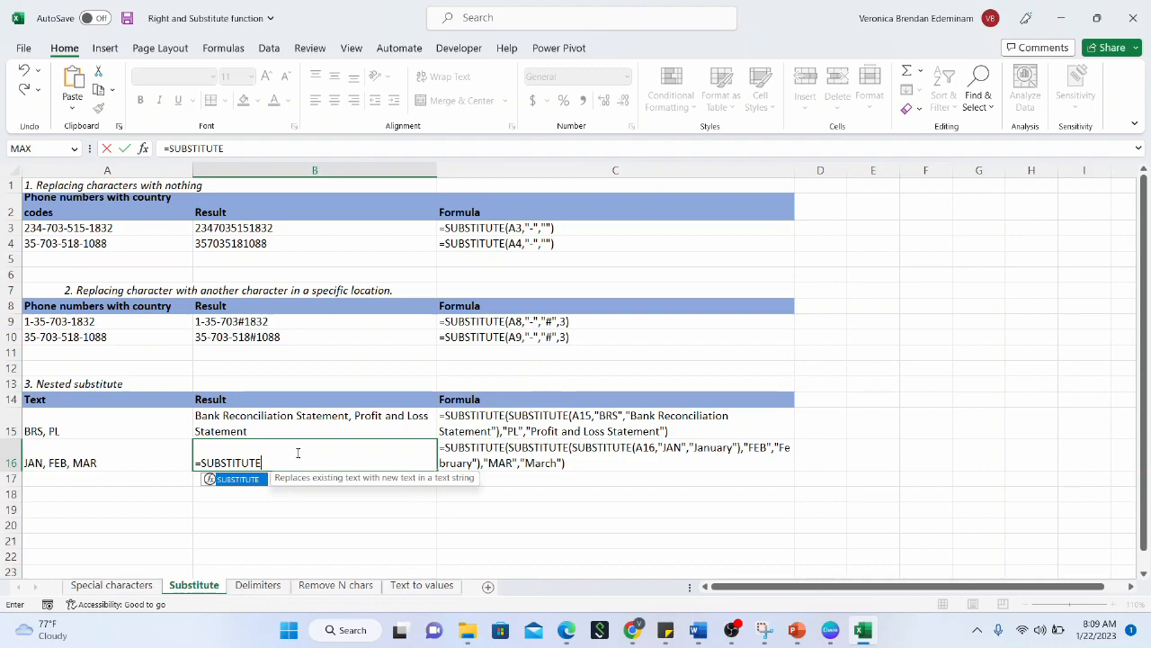
type("(")
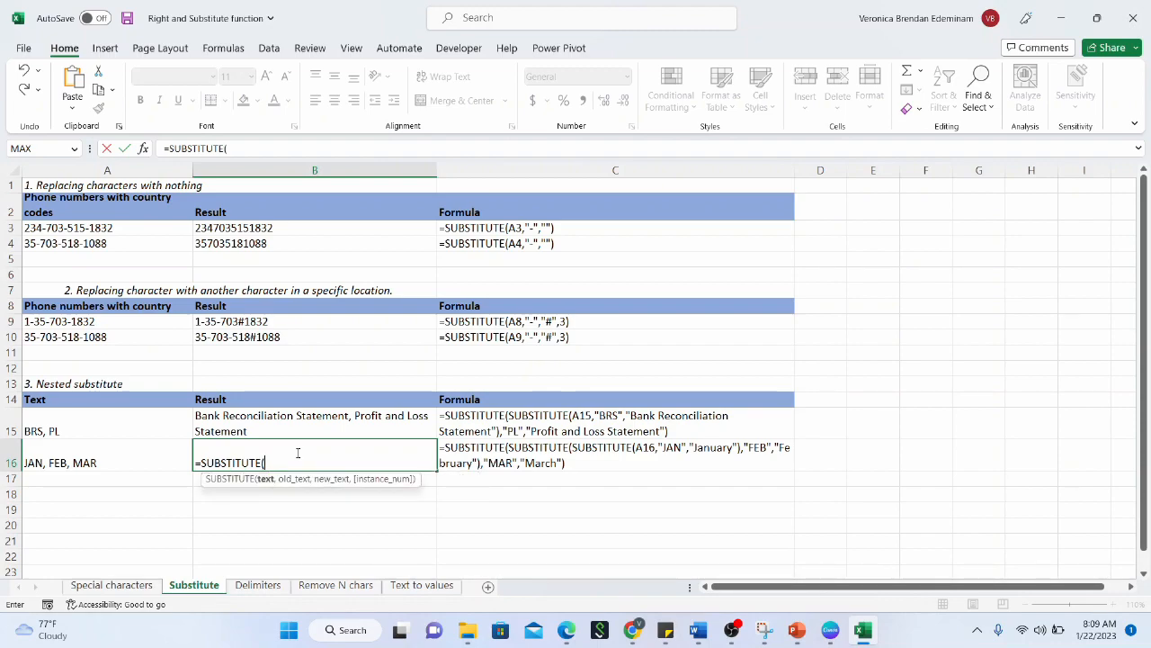
left_click(141, 458)
type(",")
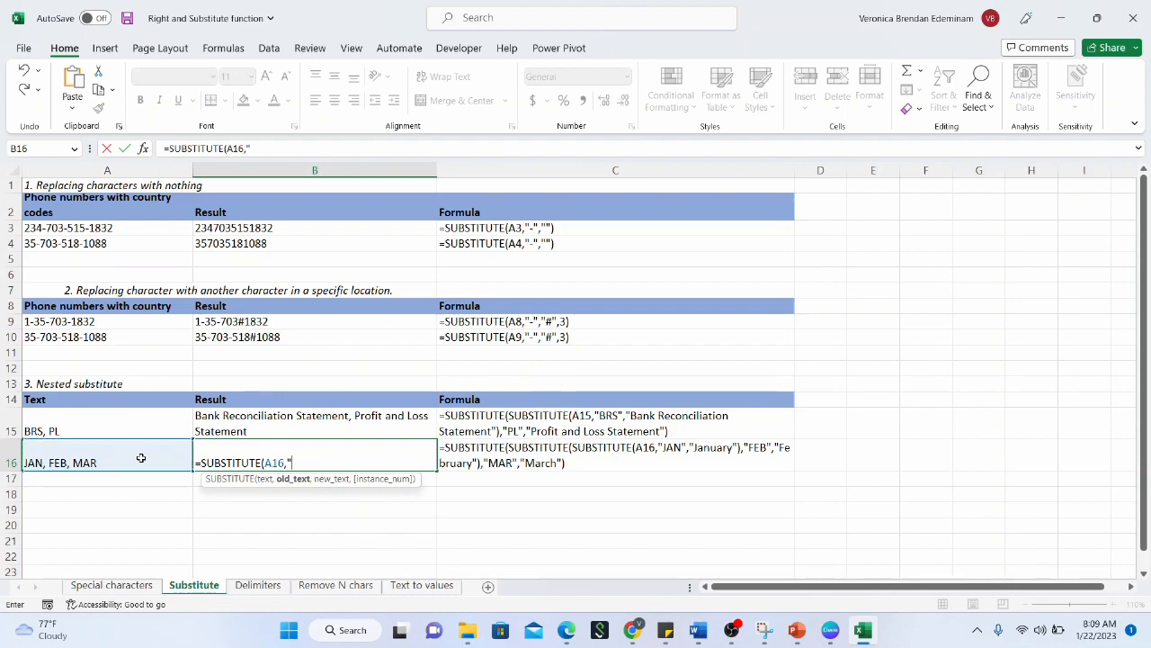
type("JAN\",")
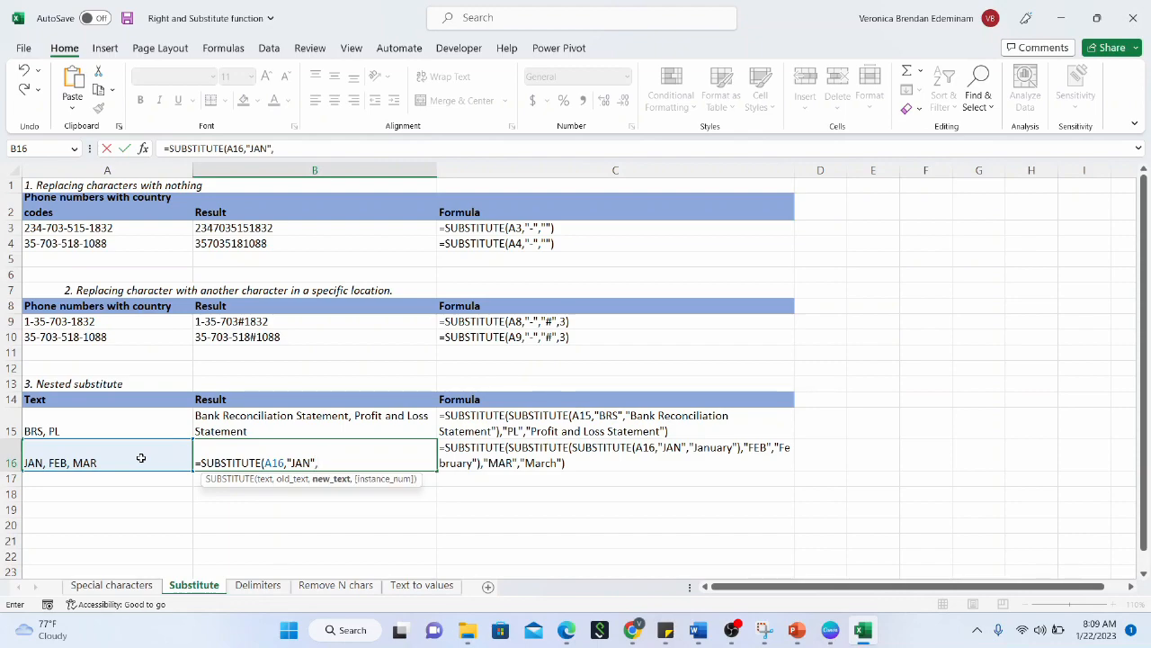
type("\"January:")
key("BackSpace")
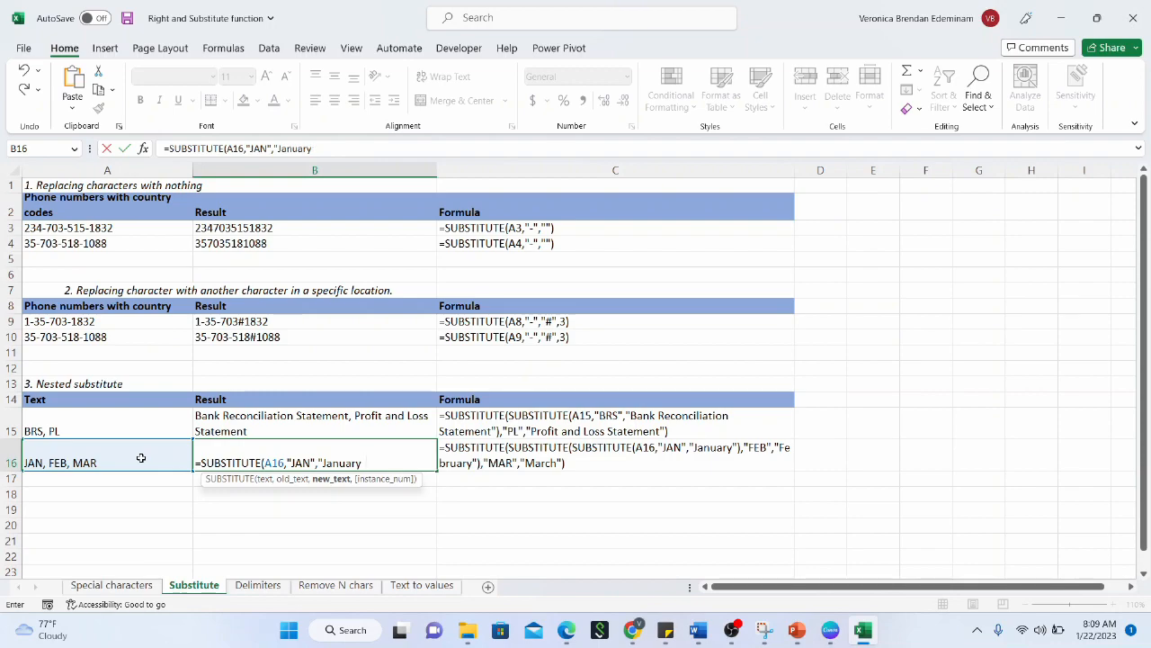
type(")")
key("Return")
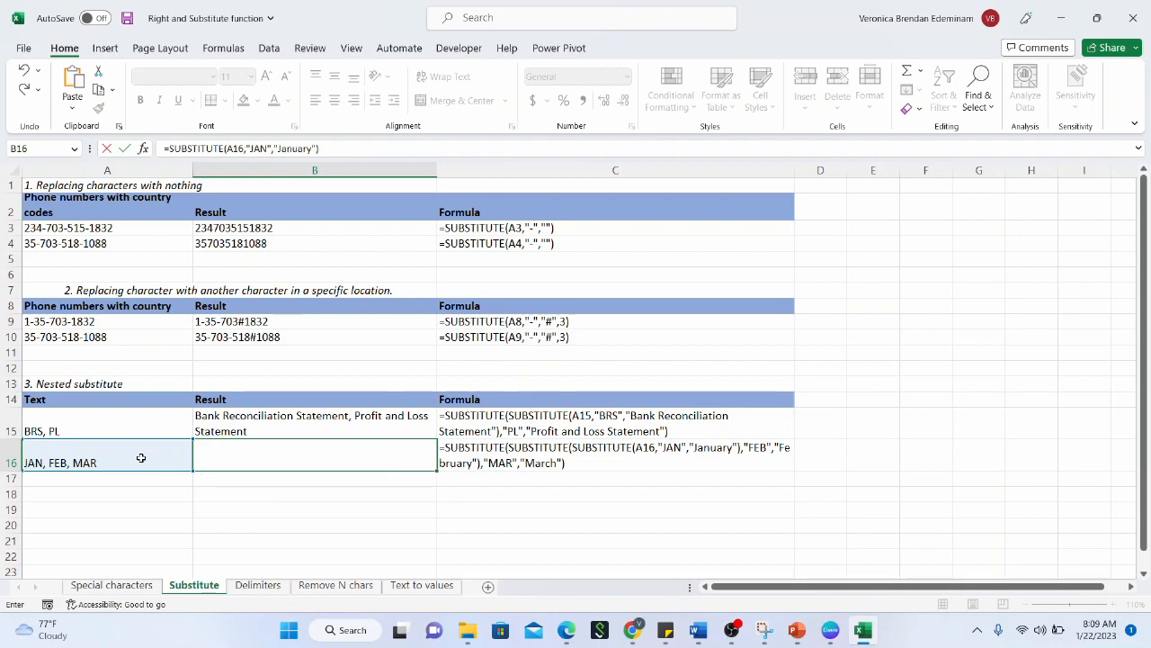
Wrap B16's formula in SUBSTITUTE(...,"FEB","February") so FEB becomes February
left_click(205, 464)
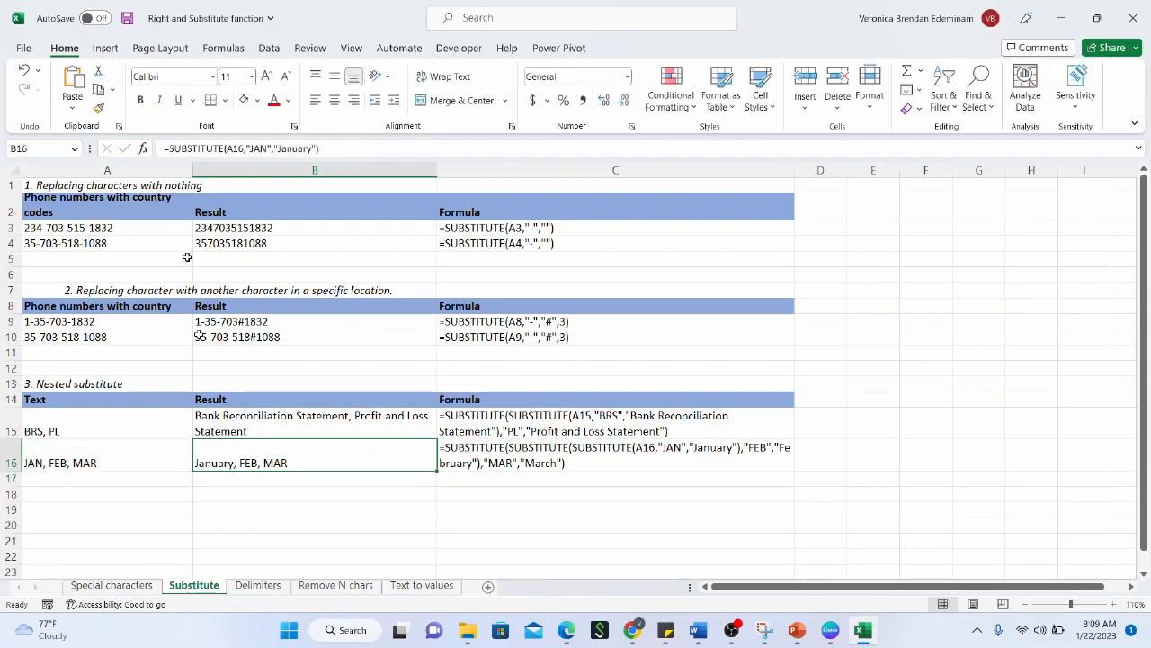
left_click(170, 149)
type("substitute")
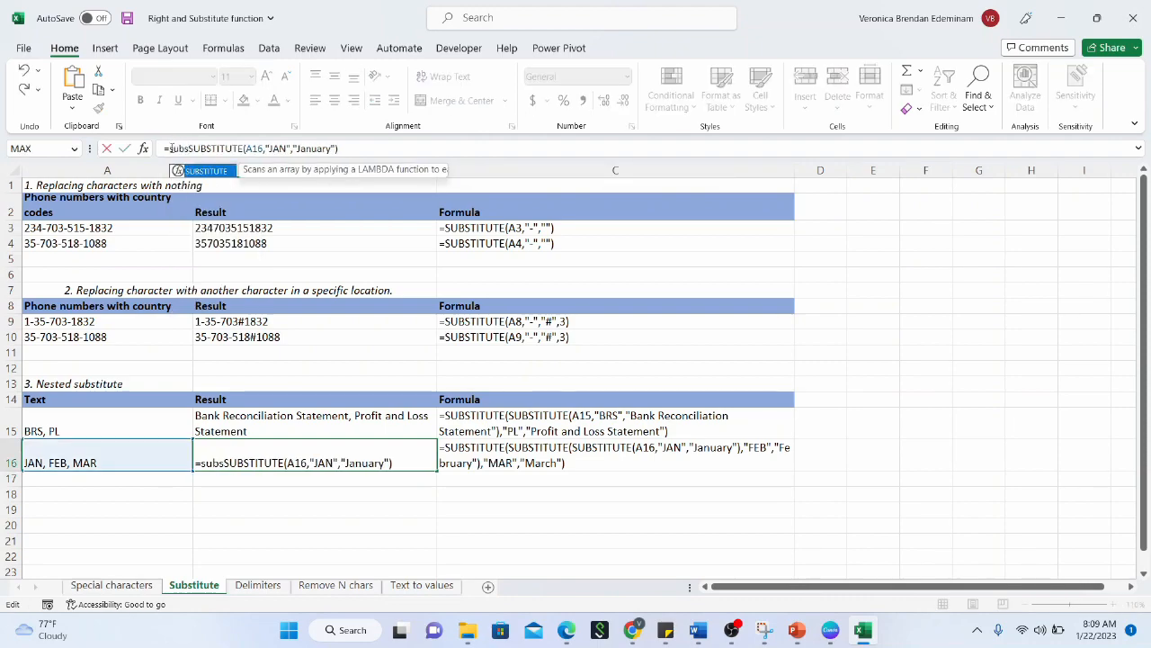
type("(")
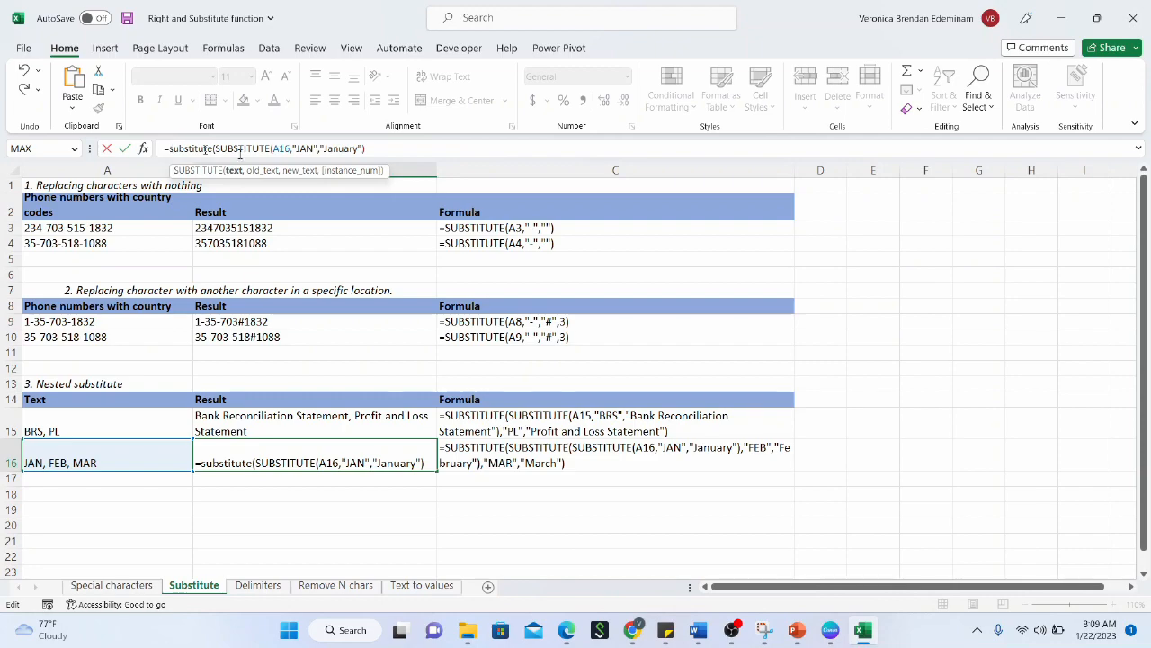
left_click(382, 149)
type(",\"FEB\",\"fEBRUARY")
key("BackSpace")
key("BackSpace")
key("BackSpace")
key("BackSpace")
key("BackSpace")
key("BackSpace")
key("BackSpace")
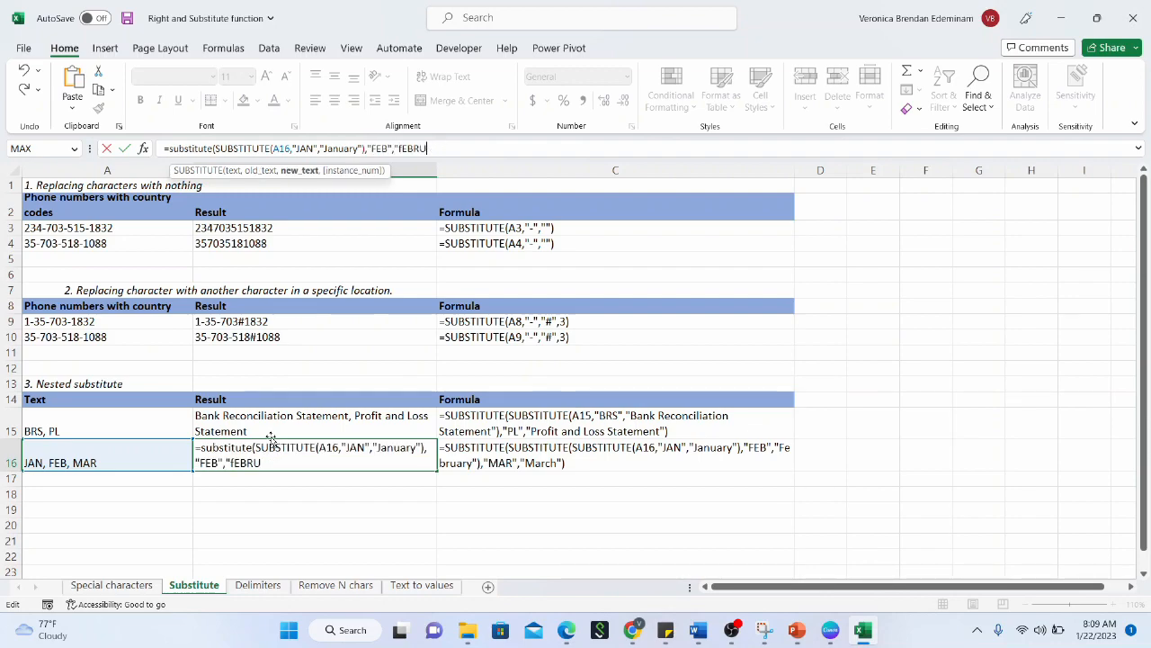
type("February\")")
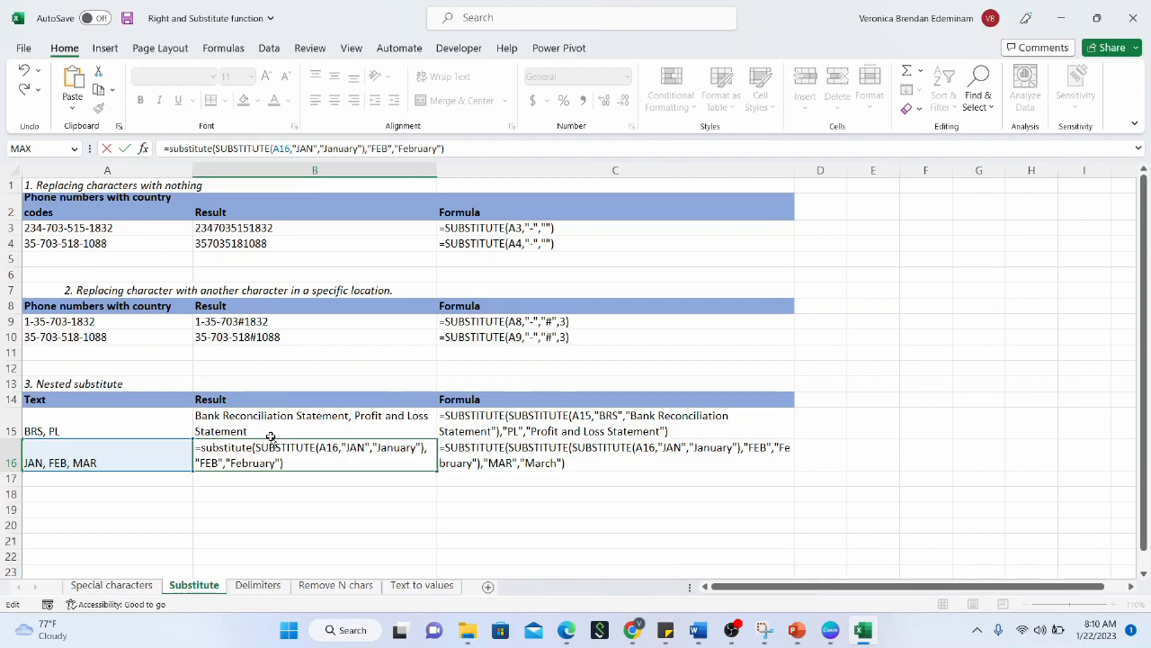
key("Return")
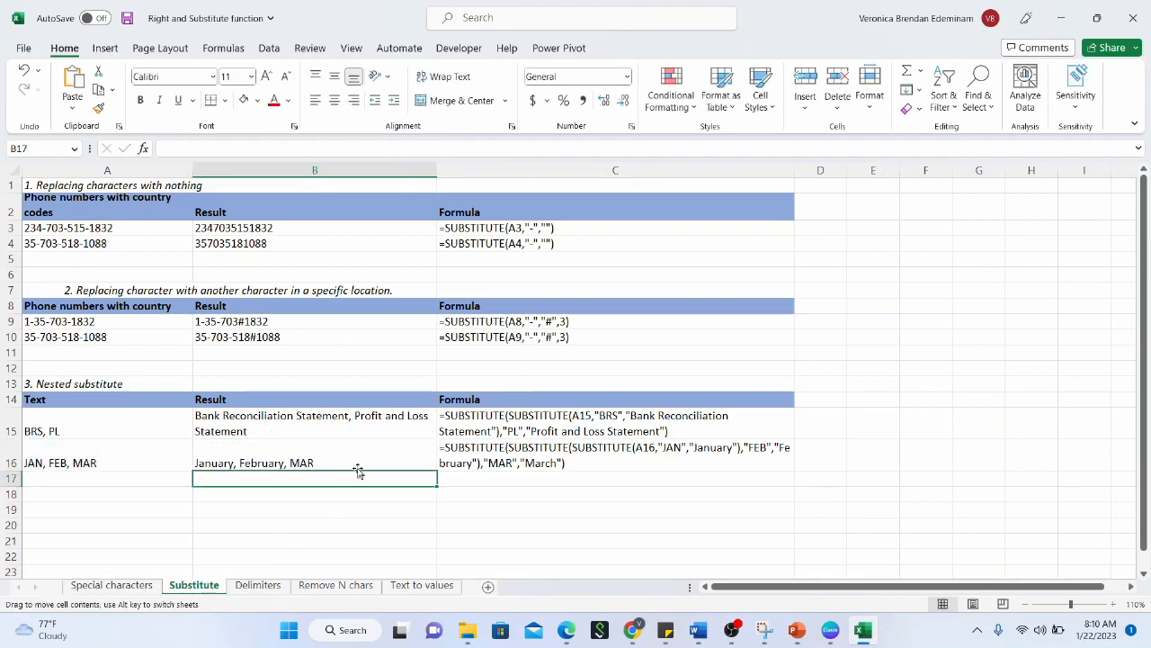
Wrap B16's formula in SUBSTITUTE(...,"MAR","March") so it reads January, February, March
left_click(329, 460)
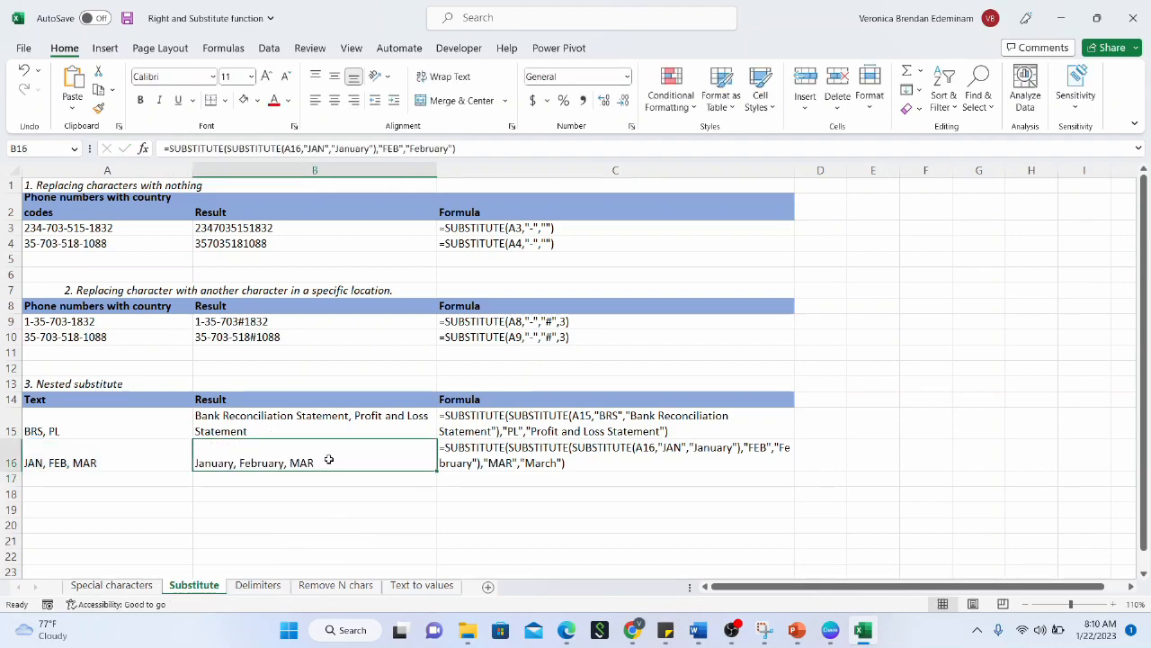
left_click(169, 148)
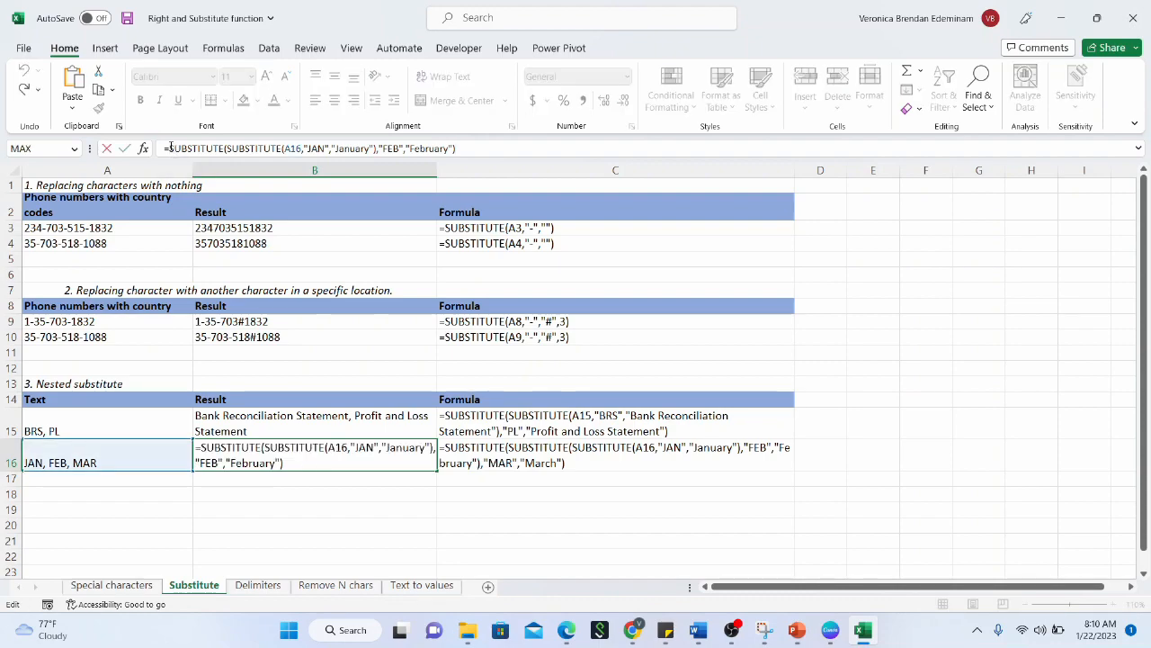
type("substitute")
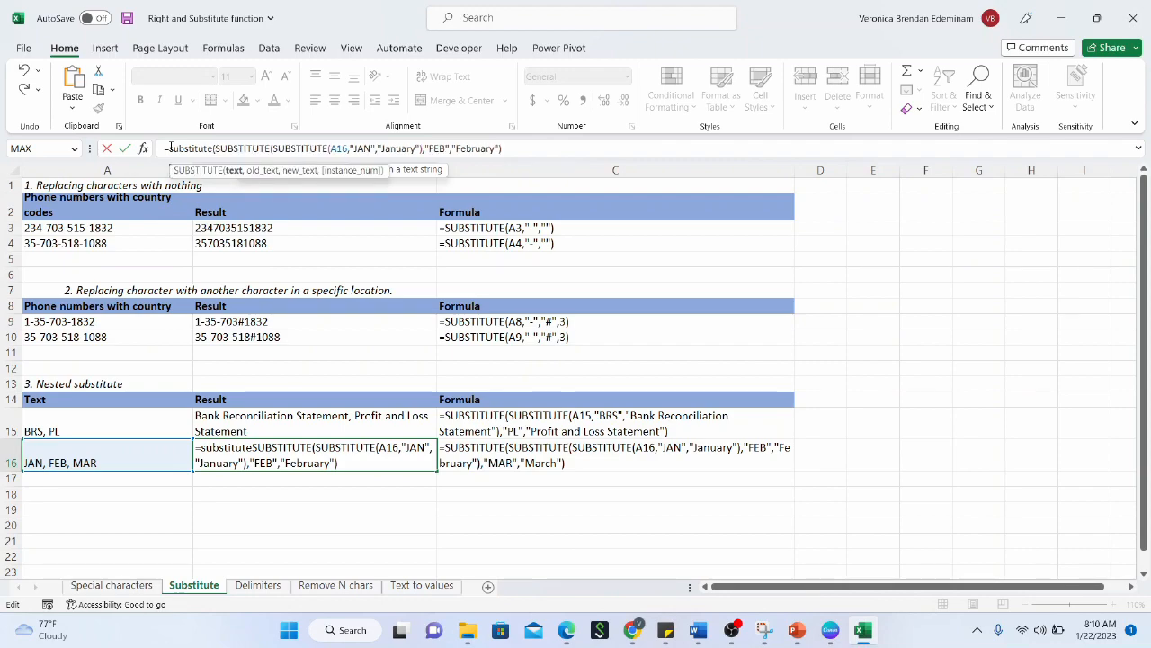
type("(")
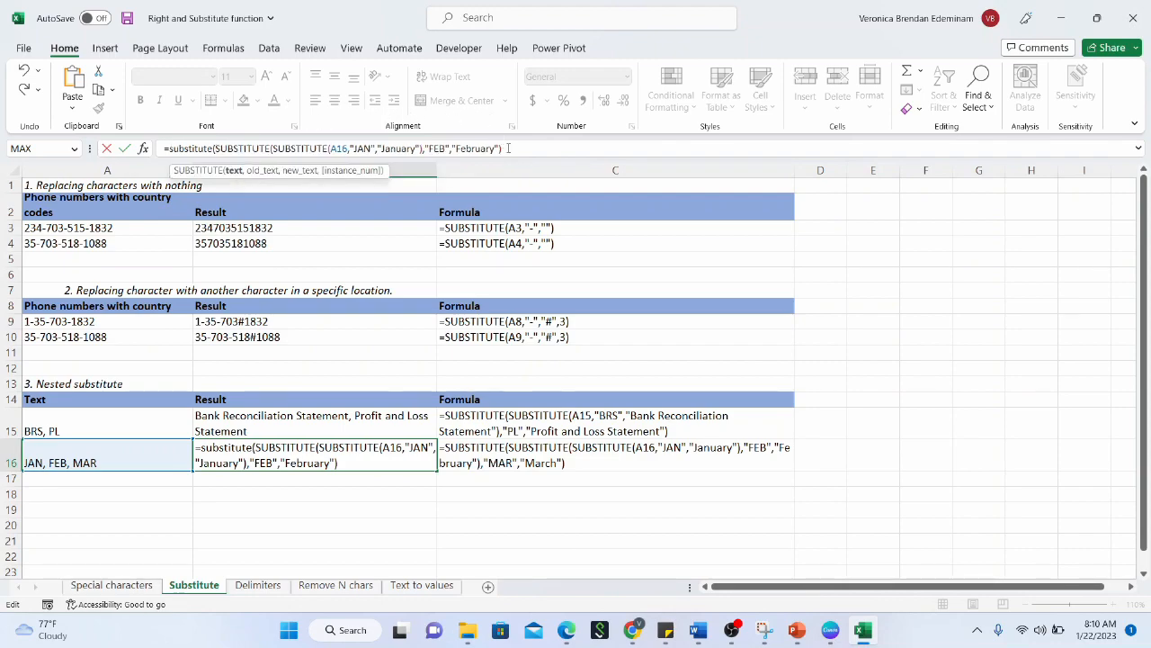
type(",\"MAR")
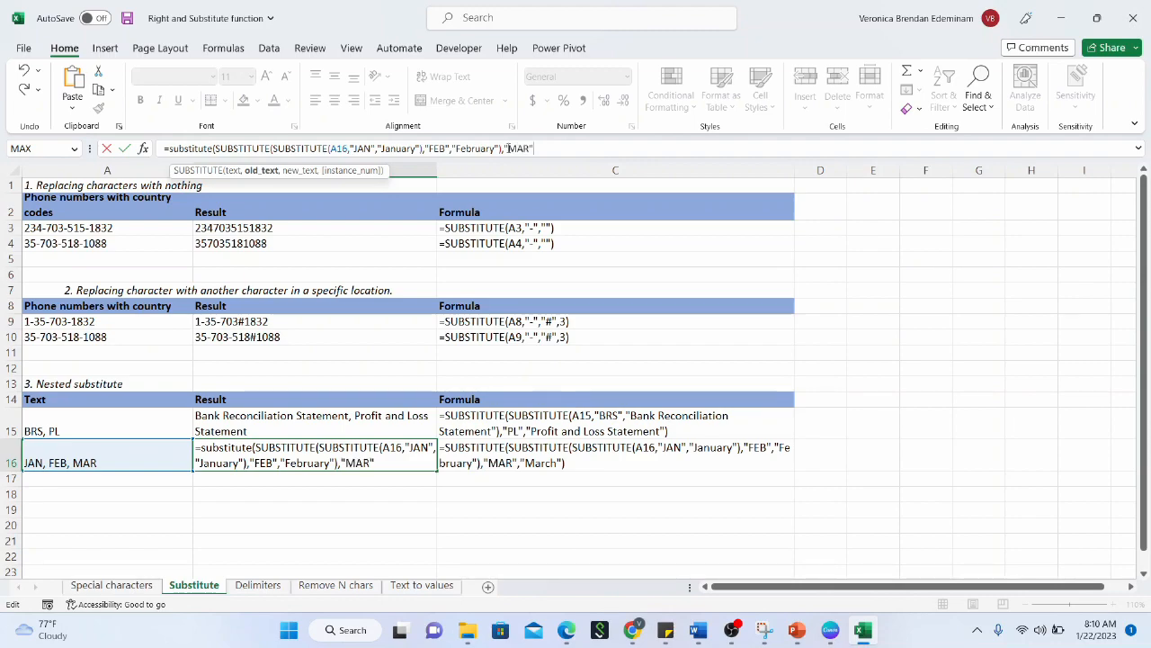
type("\",")
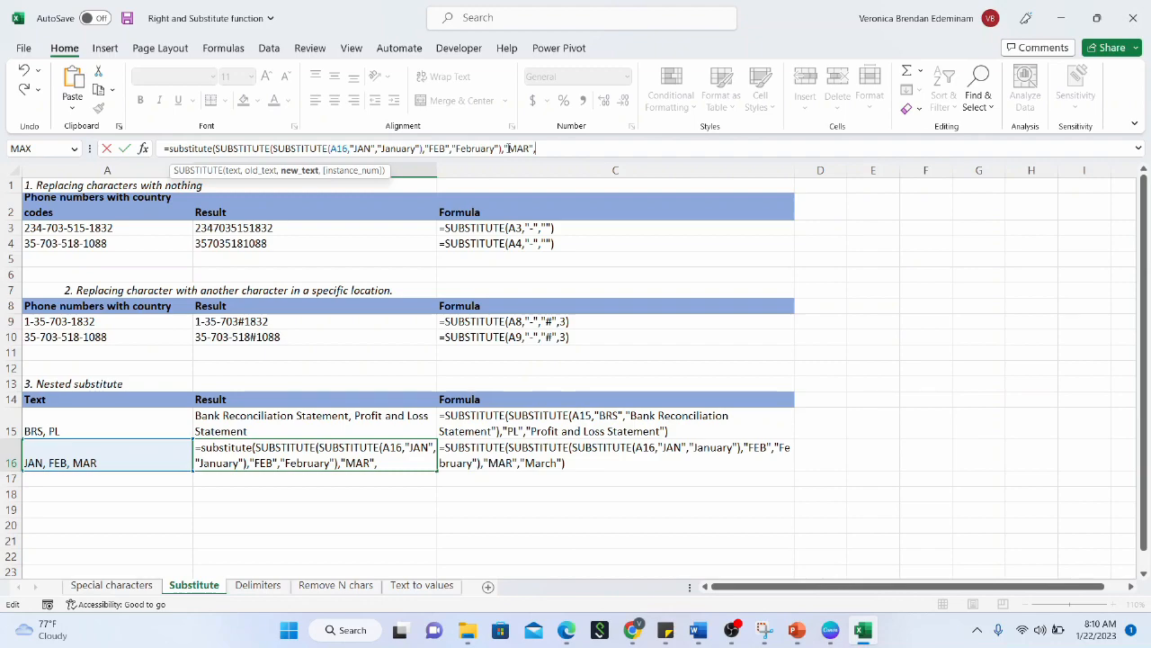
type("\"March\")")
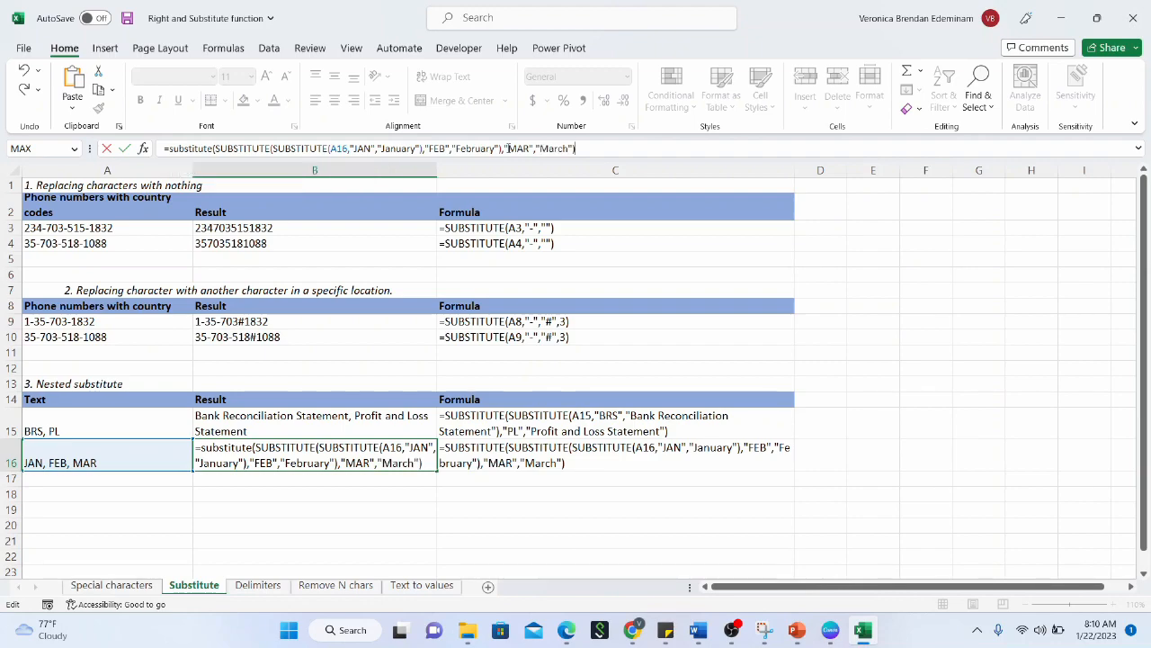
key("Return")
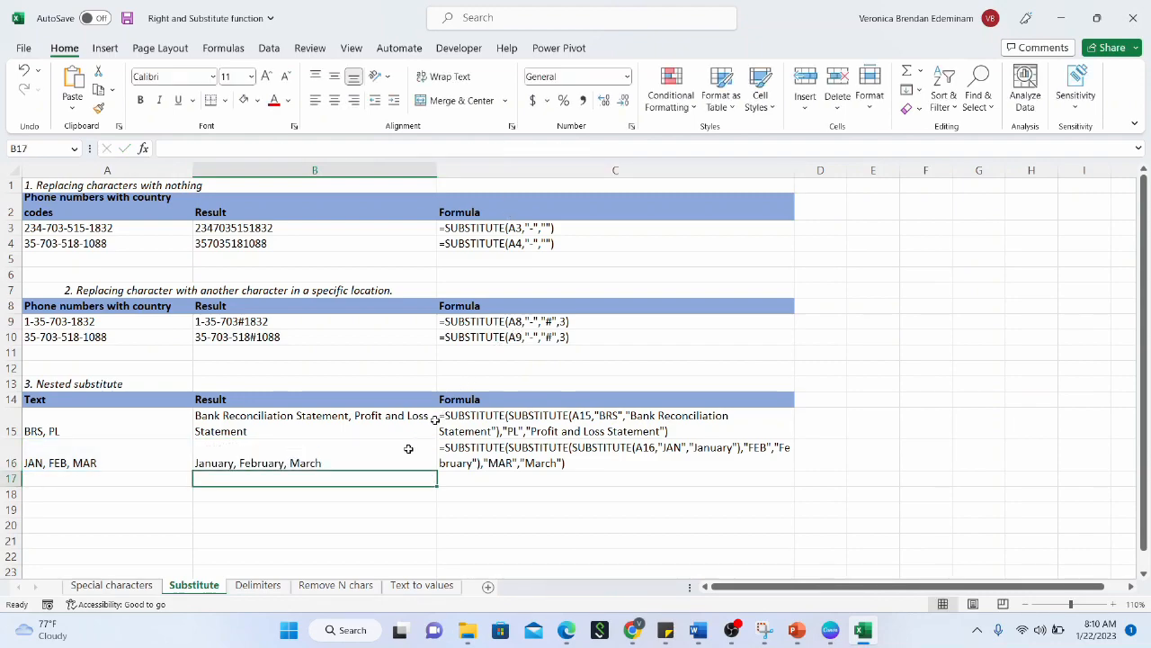
left_click(370, 449)
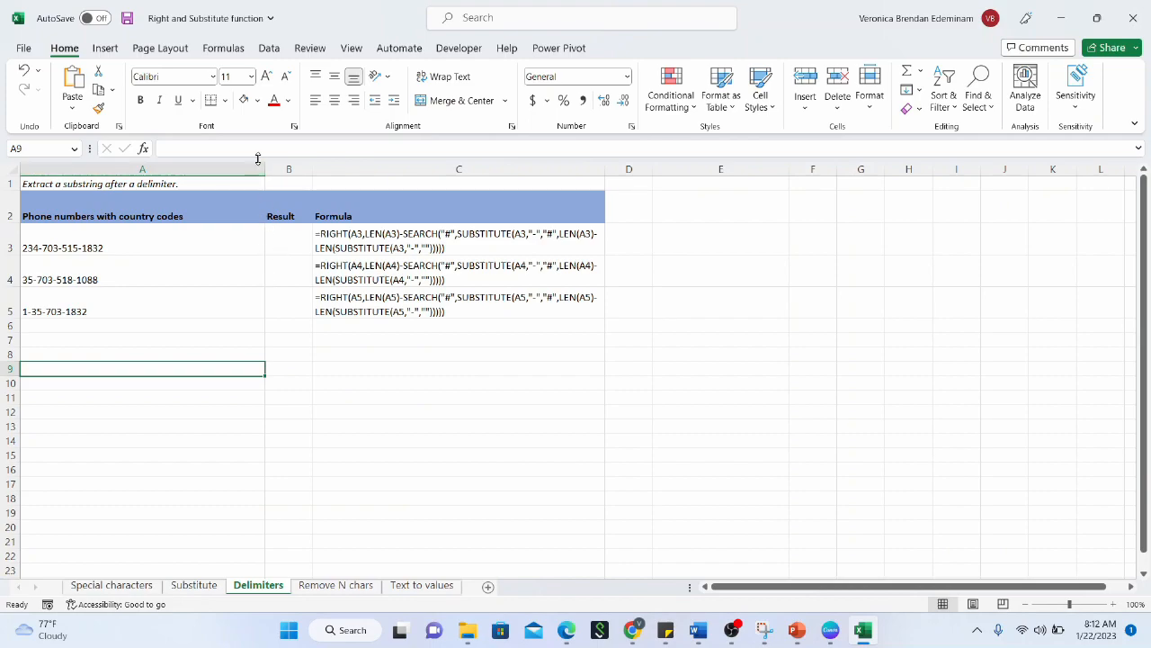
Narrow phone-number column A, widen Result column B, and zoom the sheet to 110%
left_click_drag(264, 173, 352, 172)
left_click(281, 229)
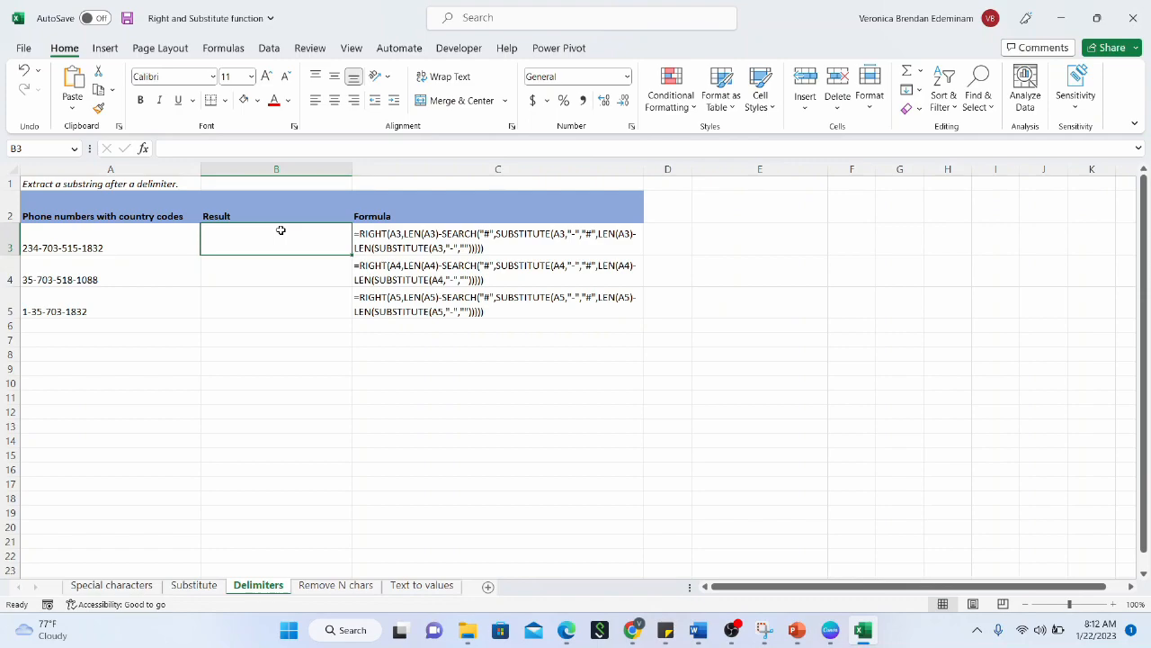
left_click(168, 241)
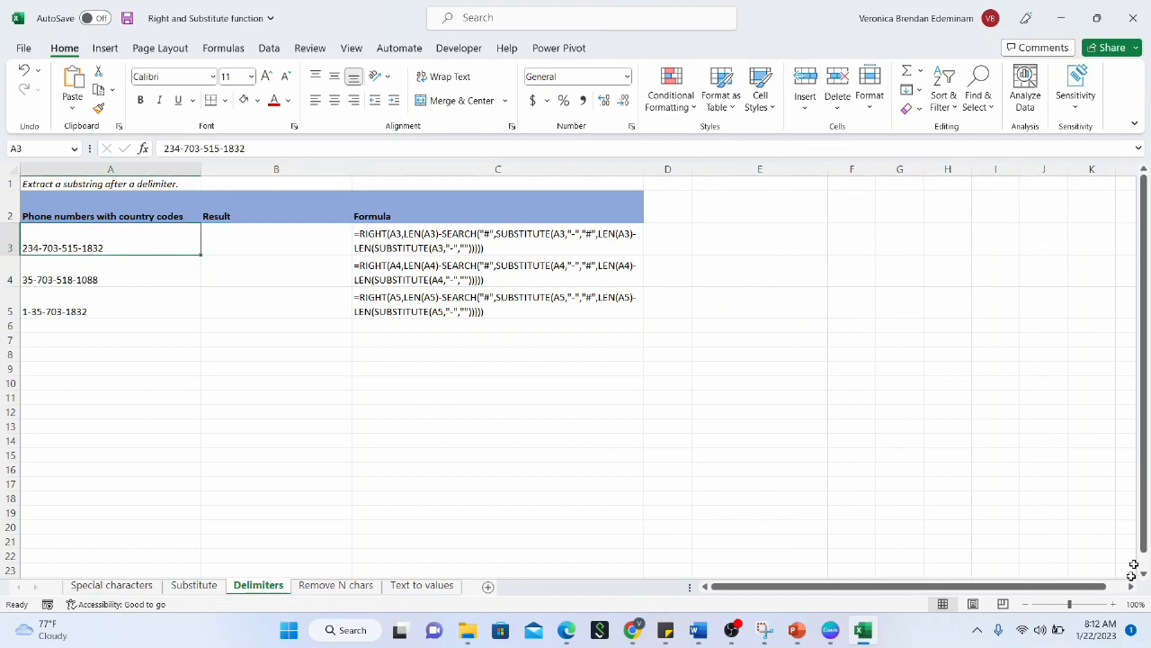
left_click(1113, 609)
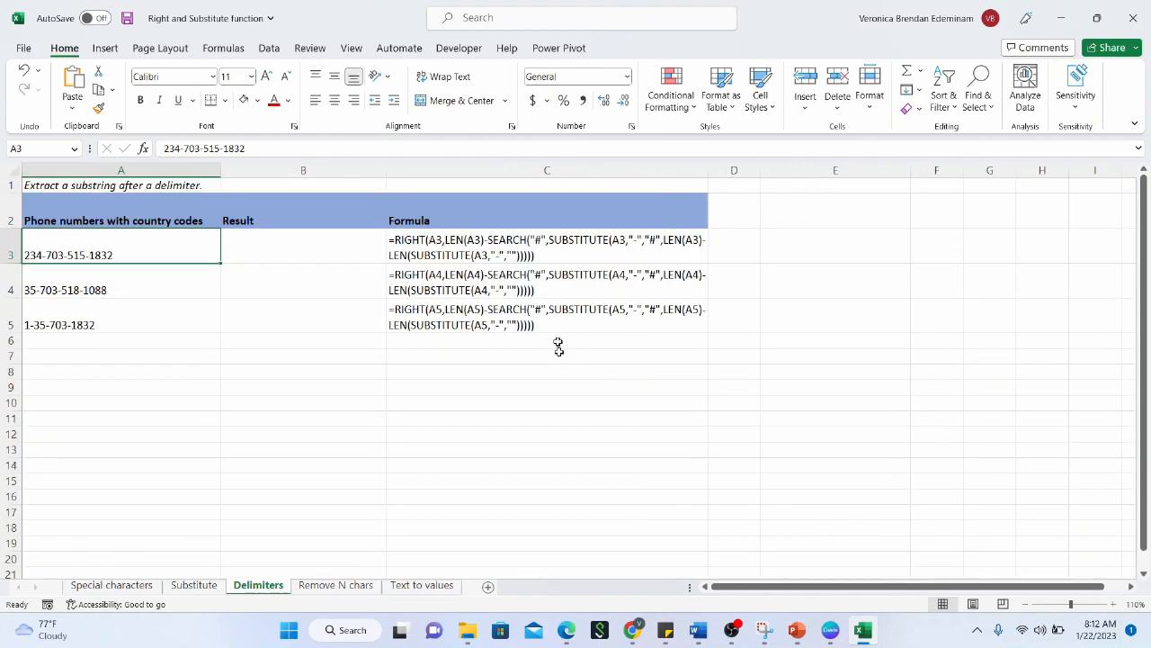
left_click(300, 257)
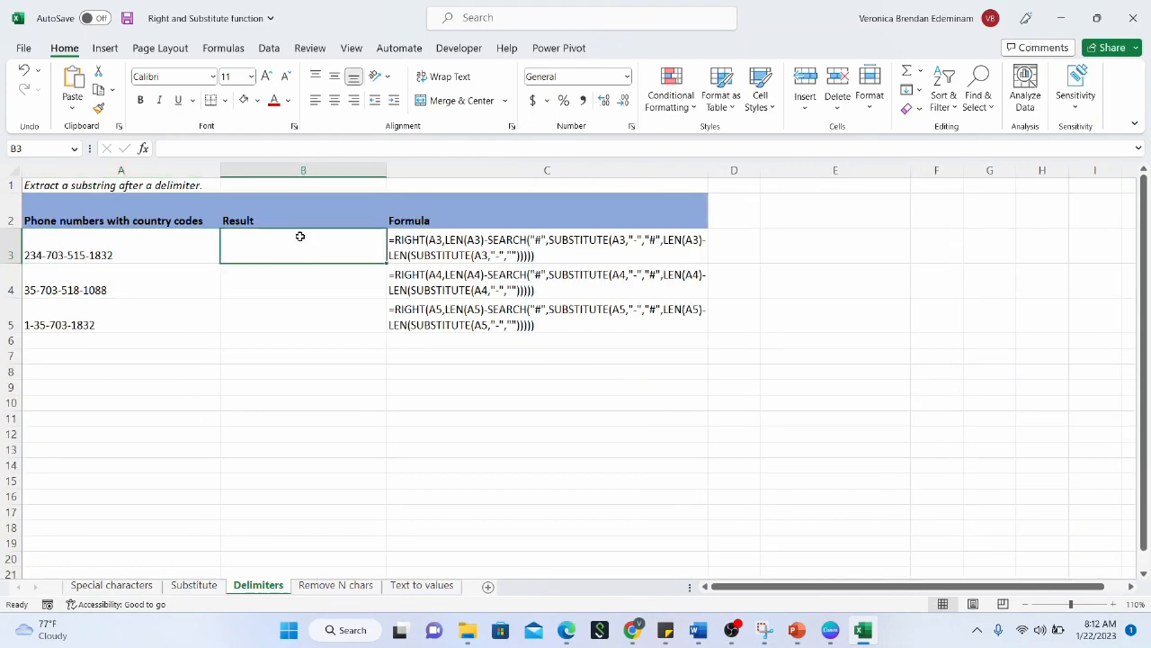
Narrow column A slightly more and review the phone numbers in A3:A5
left_click_drag(221, 167, 212, 168)
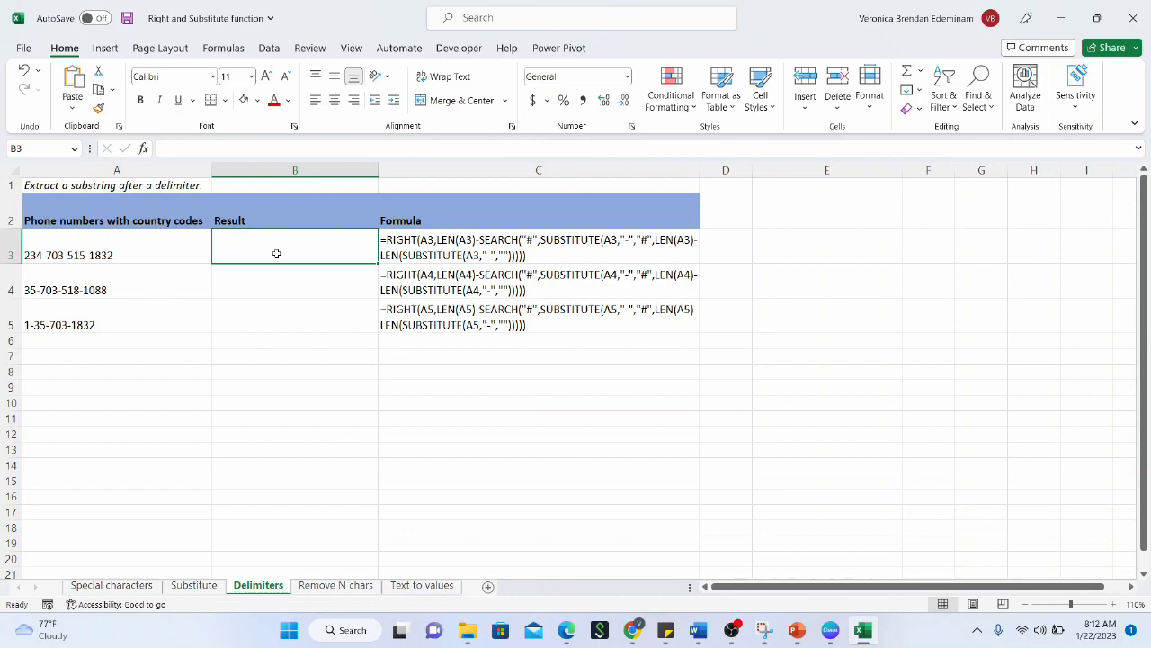
left_click(107, 256)
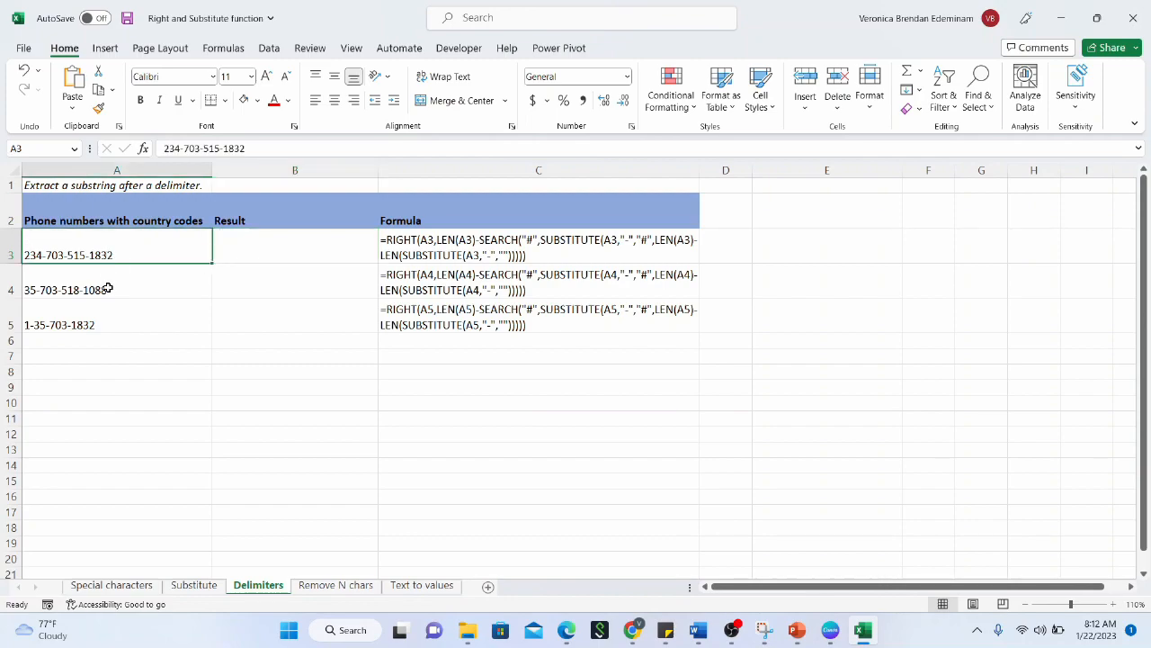
left_click(107, 289)
left_click(113, 323)
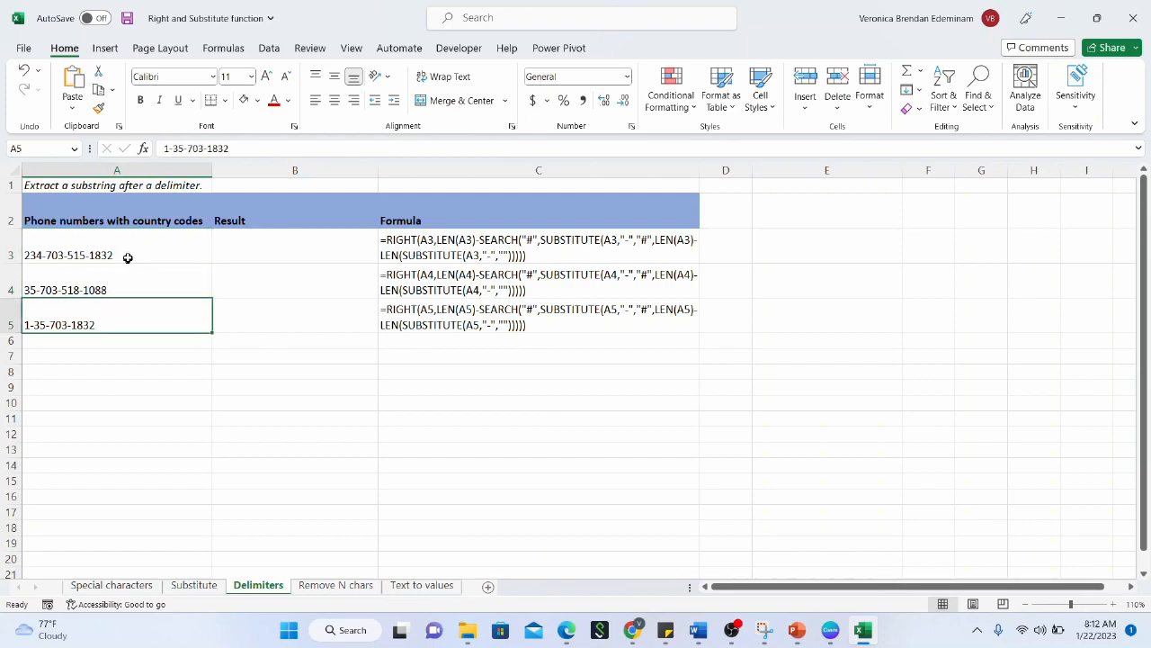
left_click(129, 258)
left_click(126, 324)
left_click(300, 255)
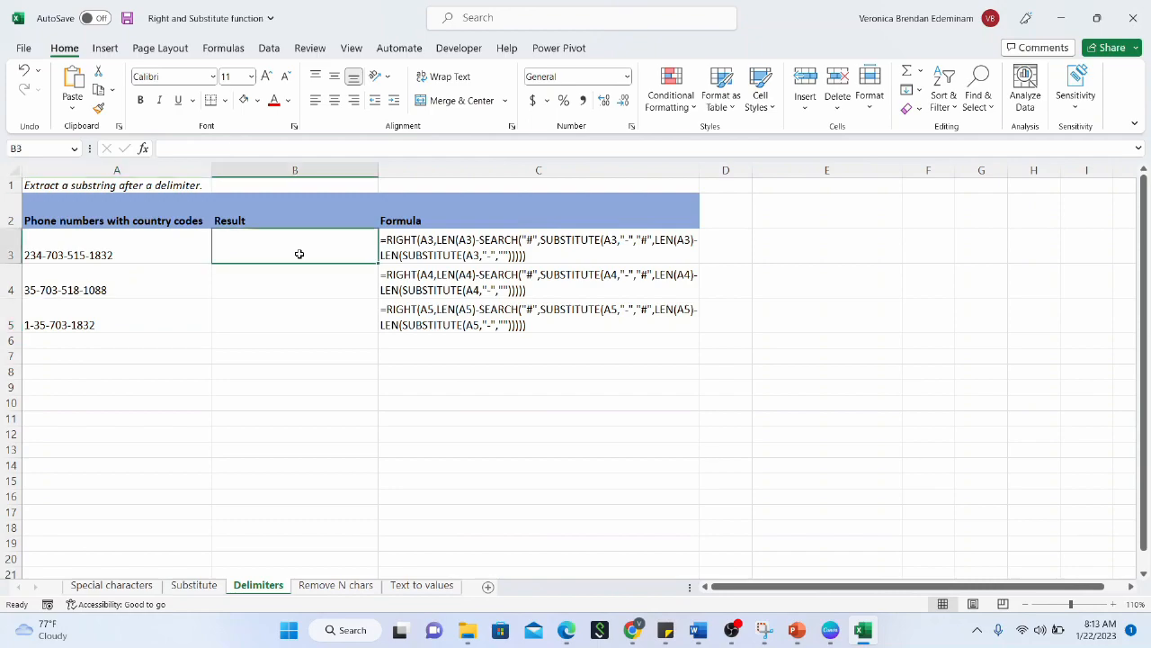
Enter =RIGHT(A3,4) in B3, giving 1832, and fill it down to B5
type("=right")
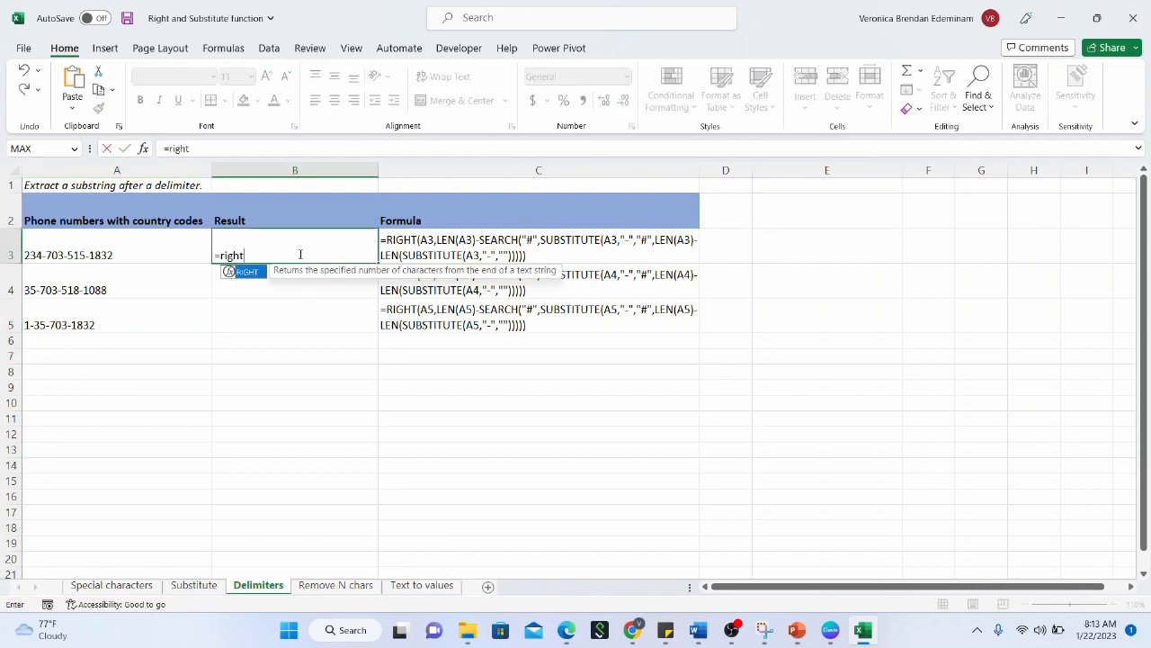
type("(")
left_click(154, 255)
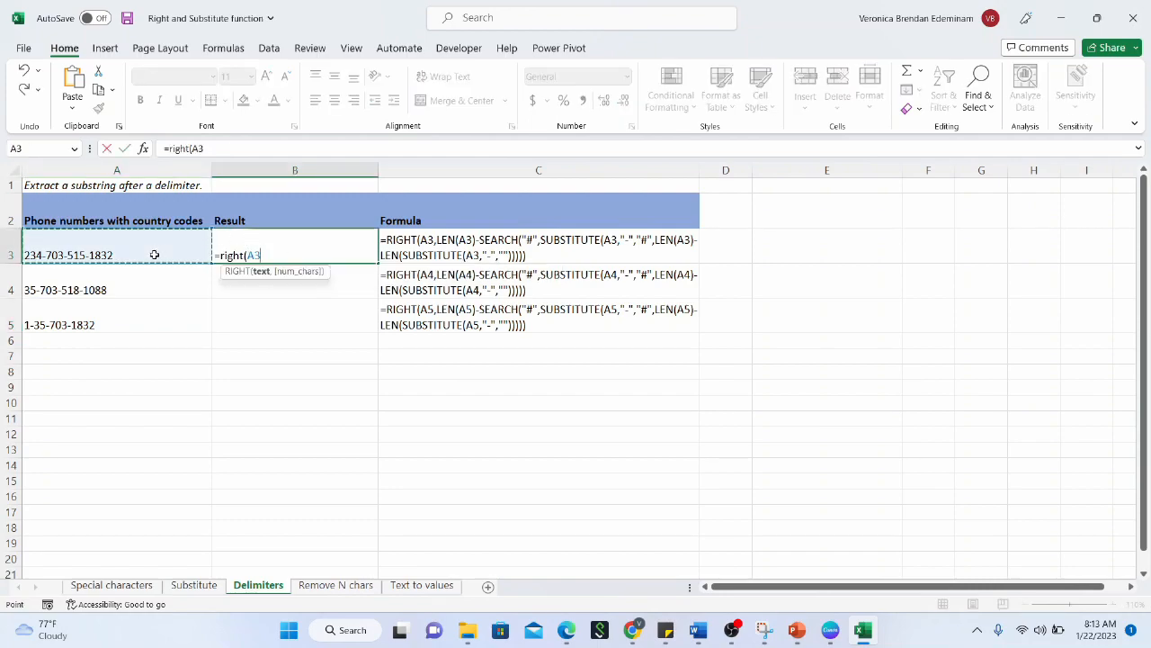
type(",4)")
key("Return")
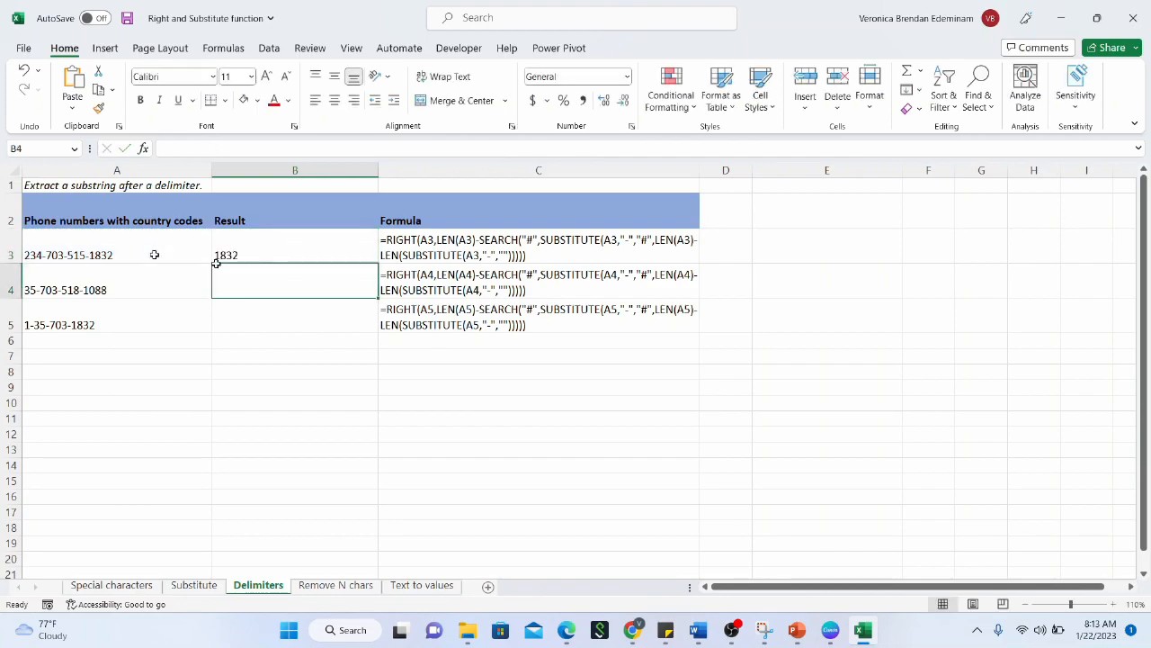
left_click(342, 255)
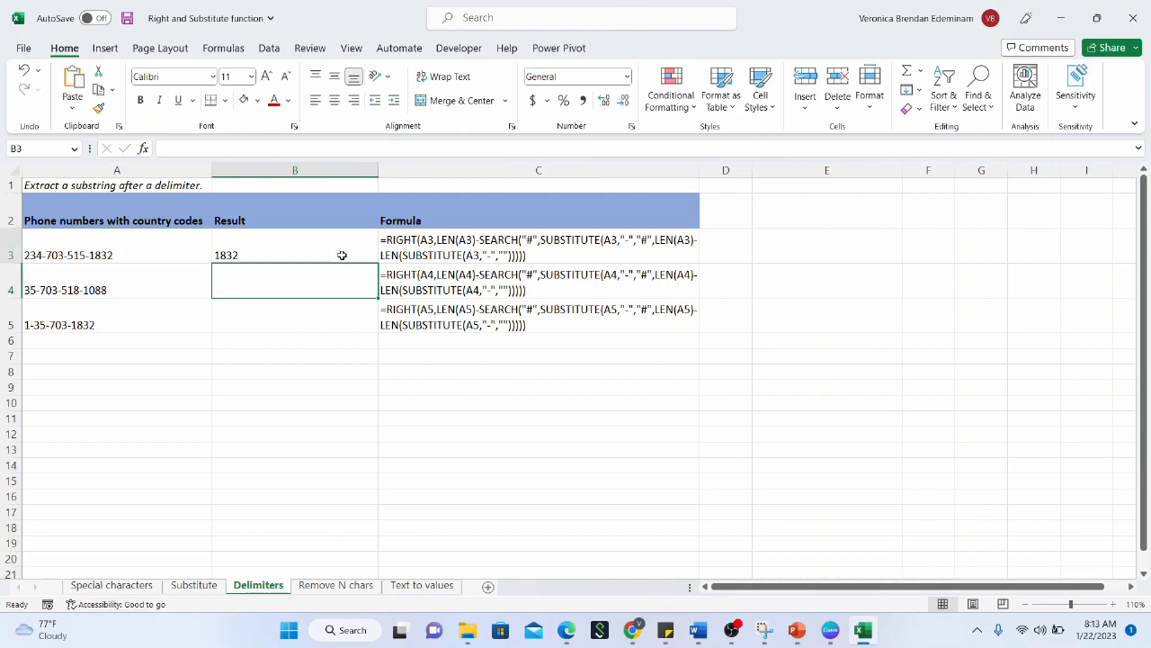
left_click_drag(379, 262, 359, 322)
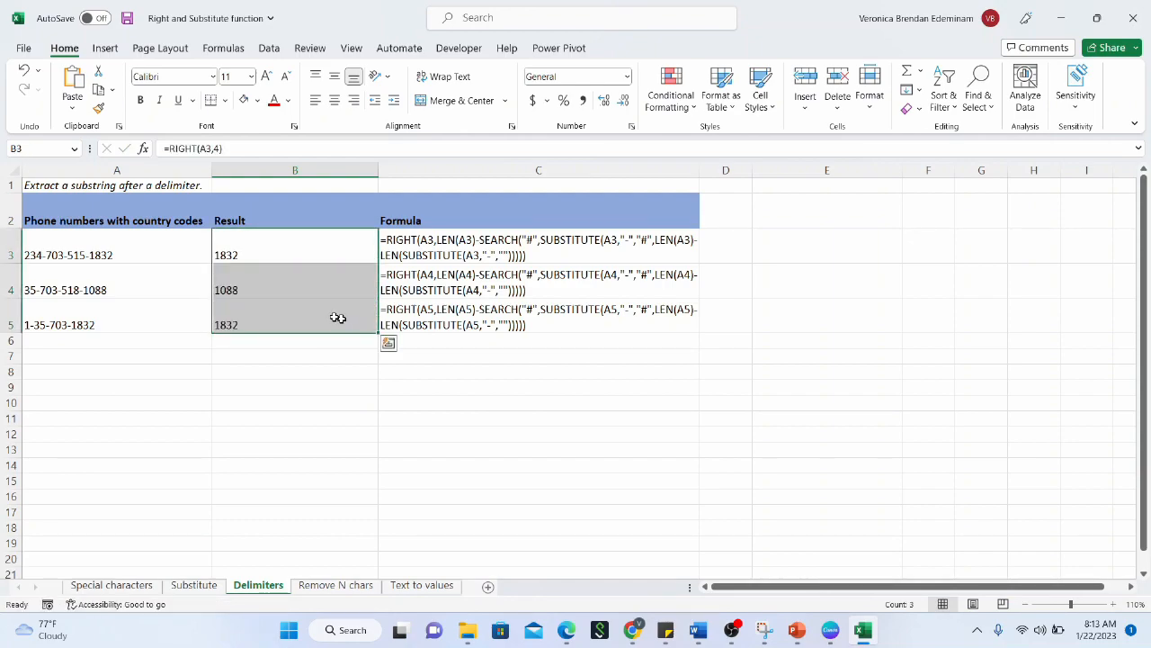
left_click(260, 317)
left_click(121, 324)
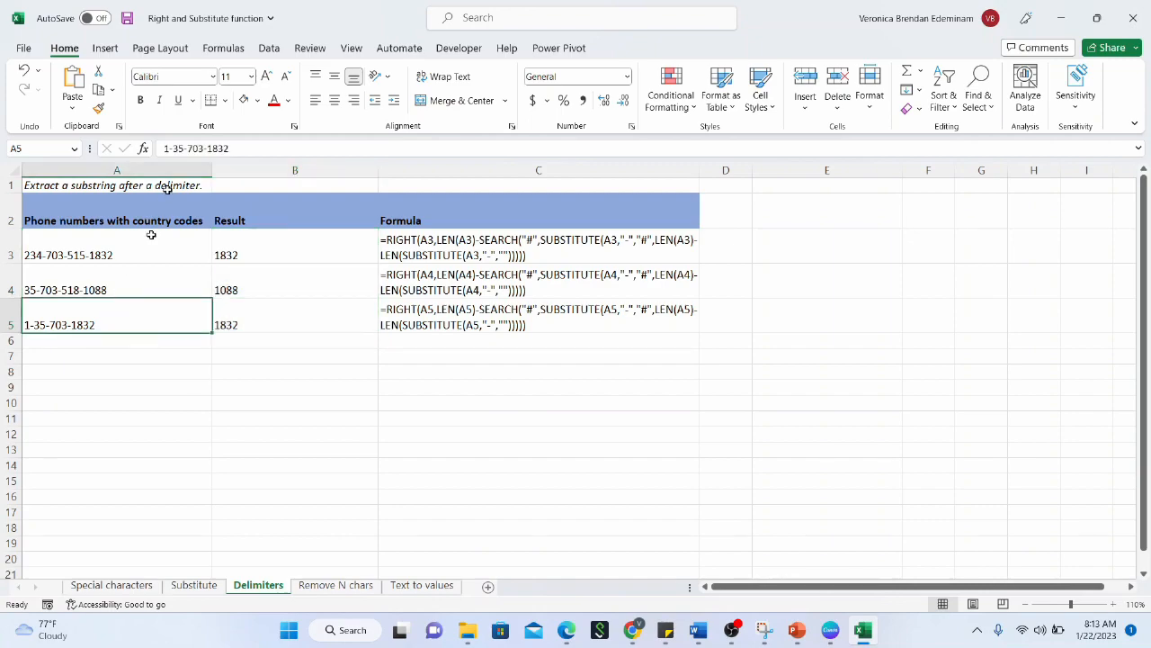
left_click(215, 148)
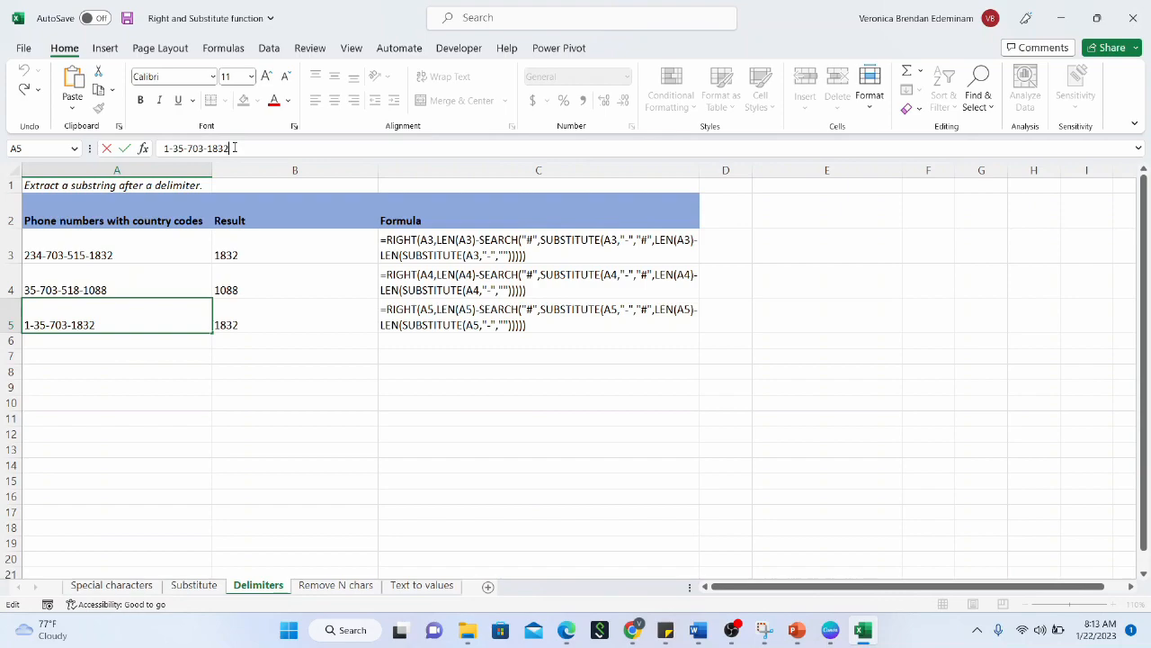
type("0")
key("Return")
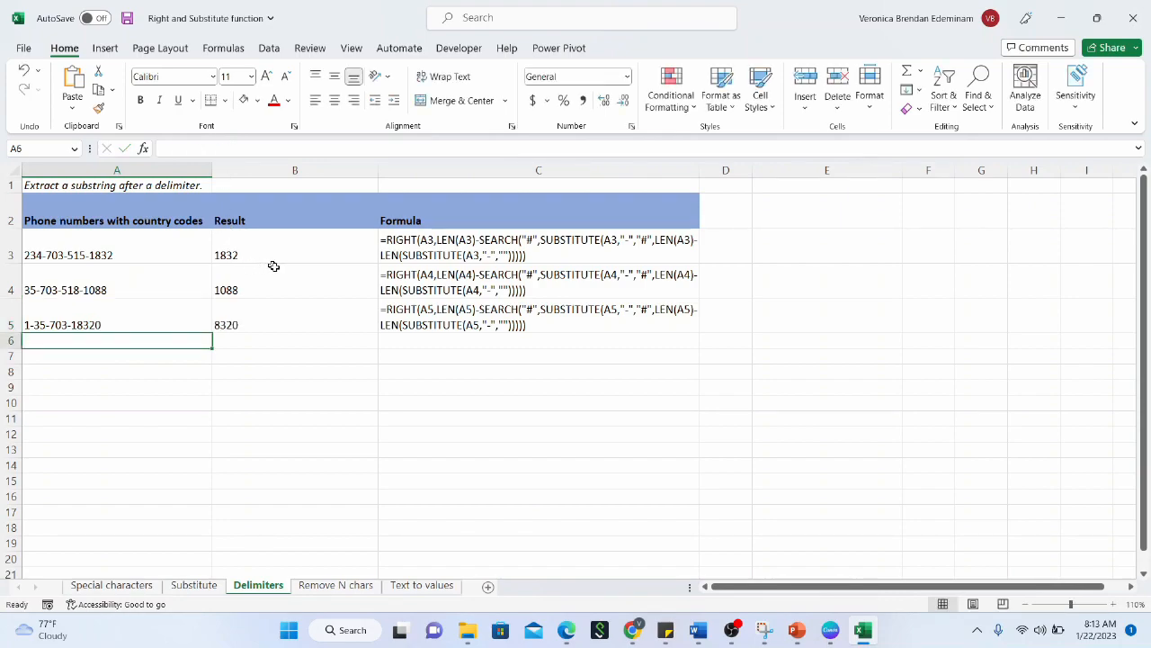
left_click(255, 326)
left_click(117, 315)
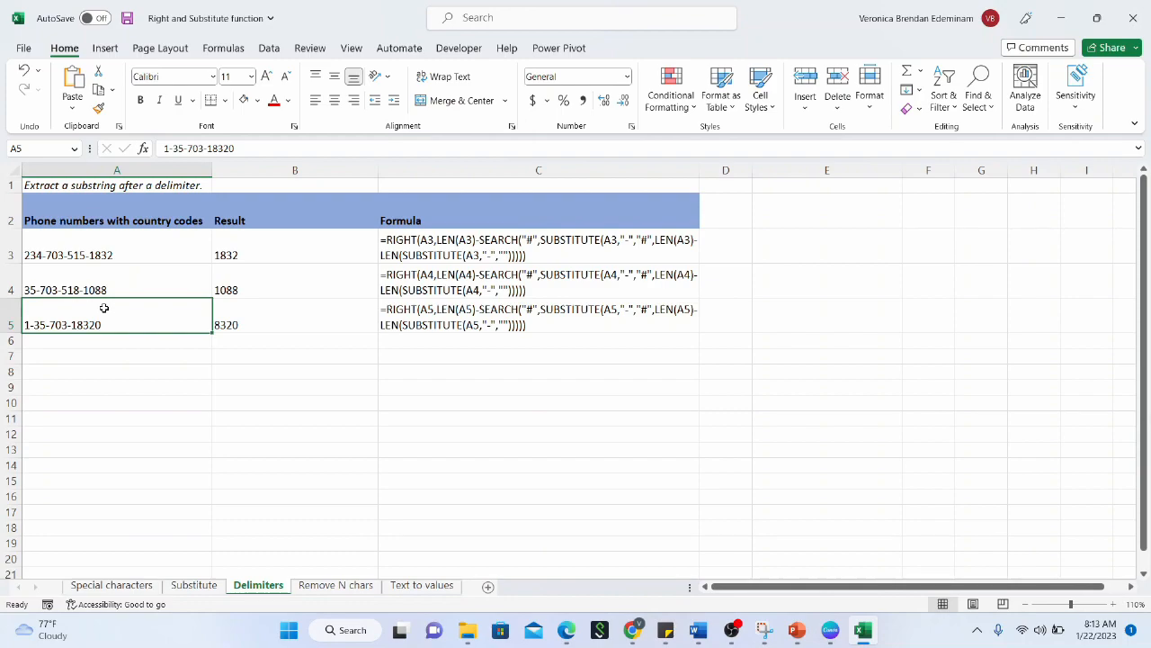
Review the phone numbers in A3:A5 and the RIGHT formulas in B3:B5
left_click(243, 312)
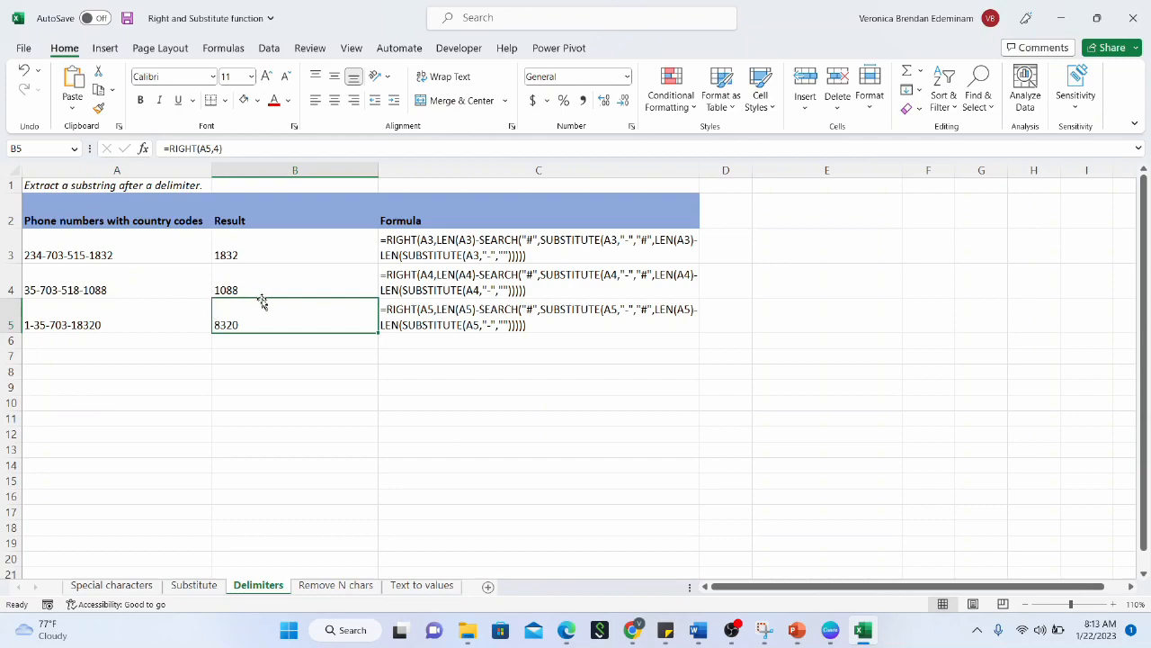
left_click_drag(160, 249, 154, 333)
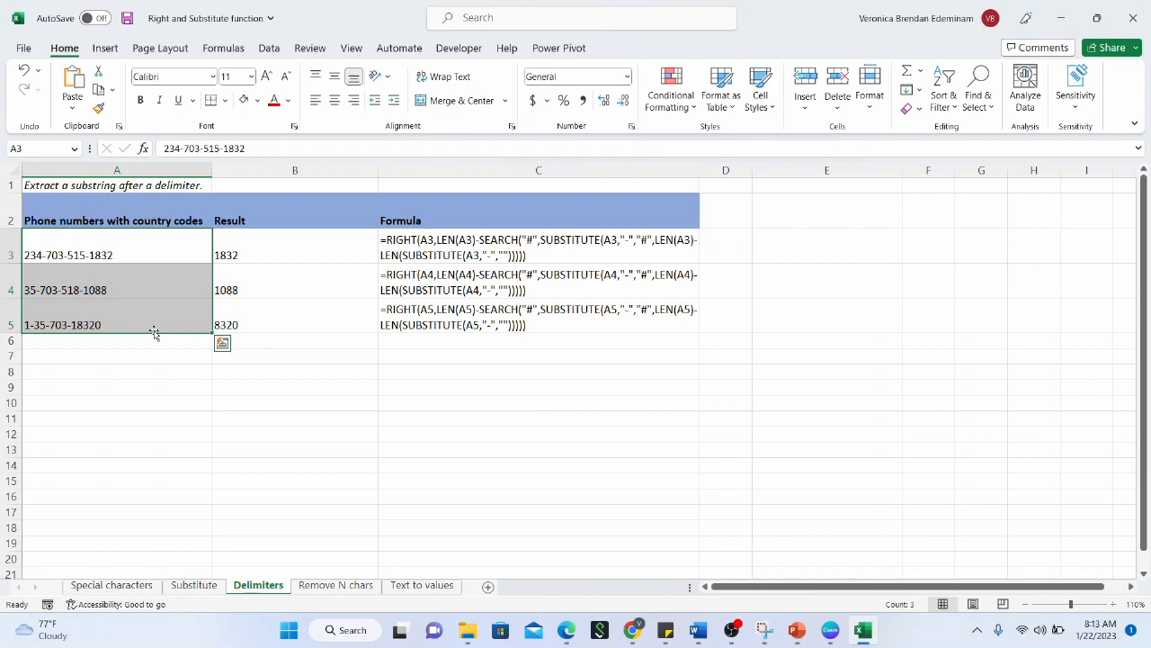
left_click(148, 311)
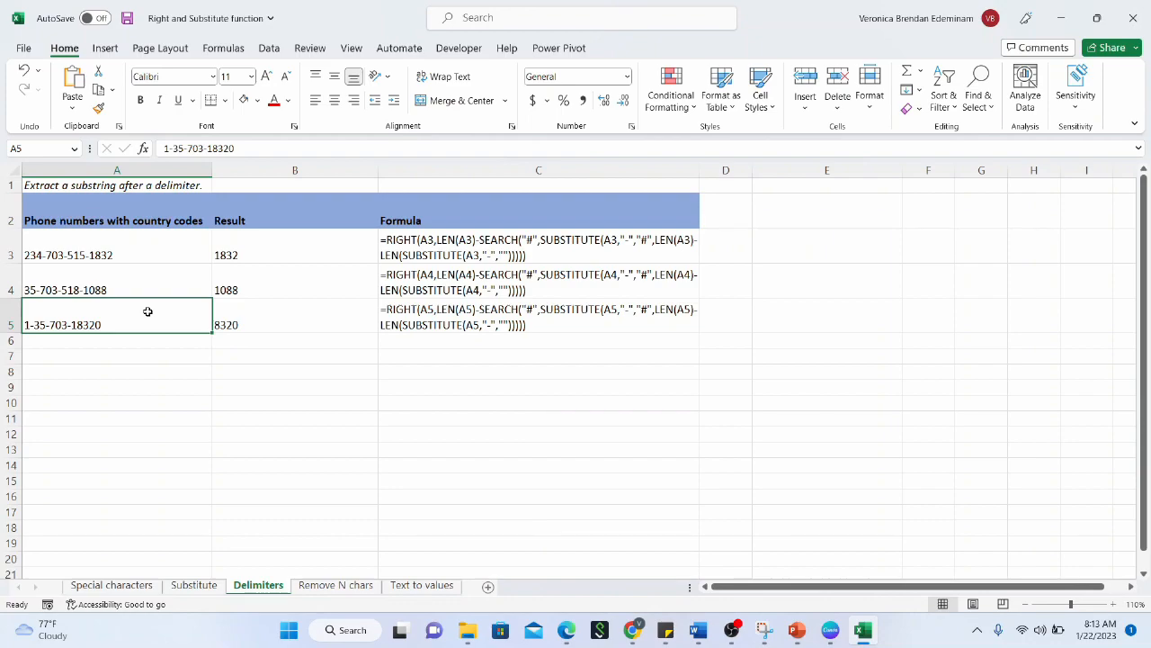
left_click(153, 284)
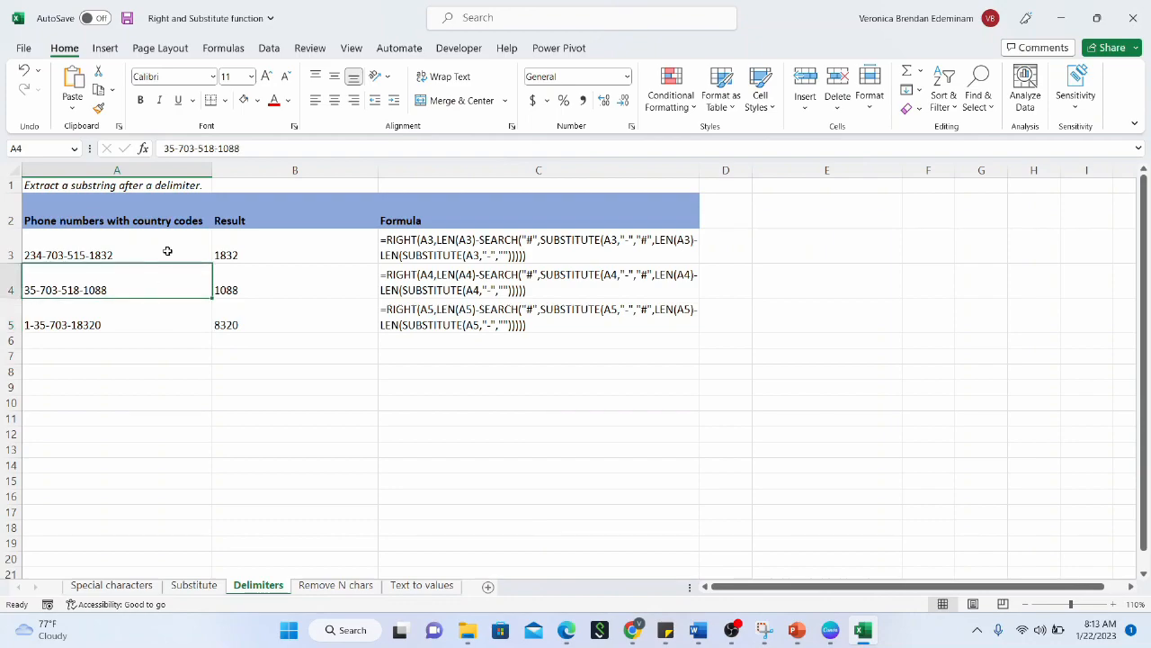
left_click(167, 251)
left_click(167, 276)
left_click(240, 307)
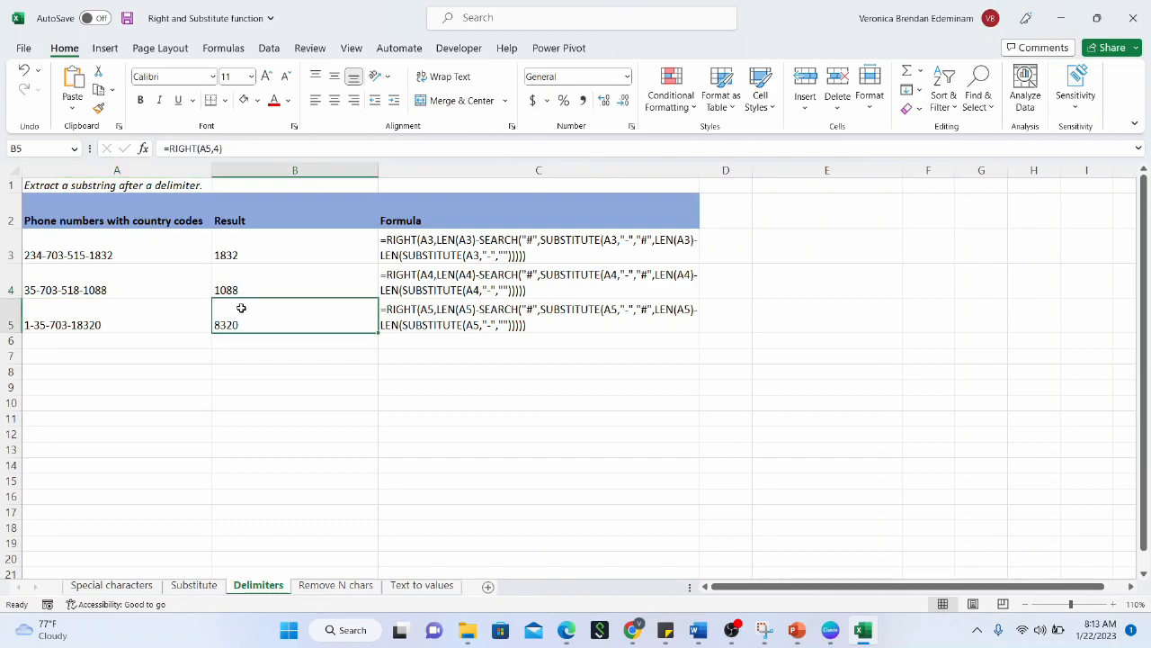
left_click(284, 291)
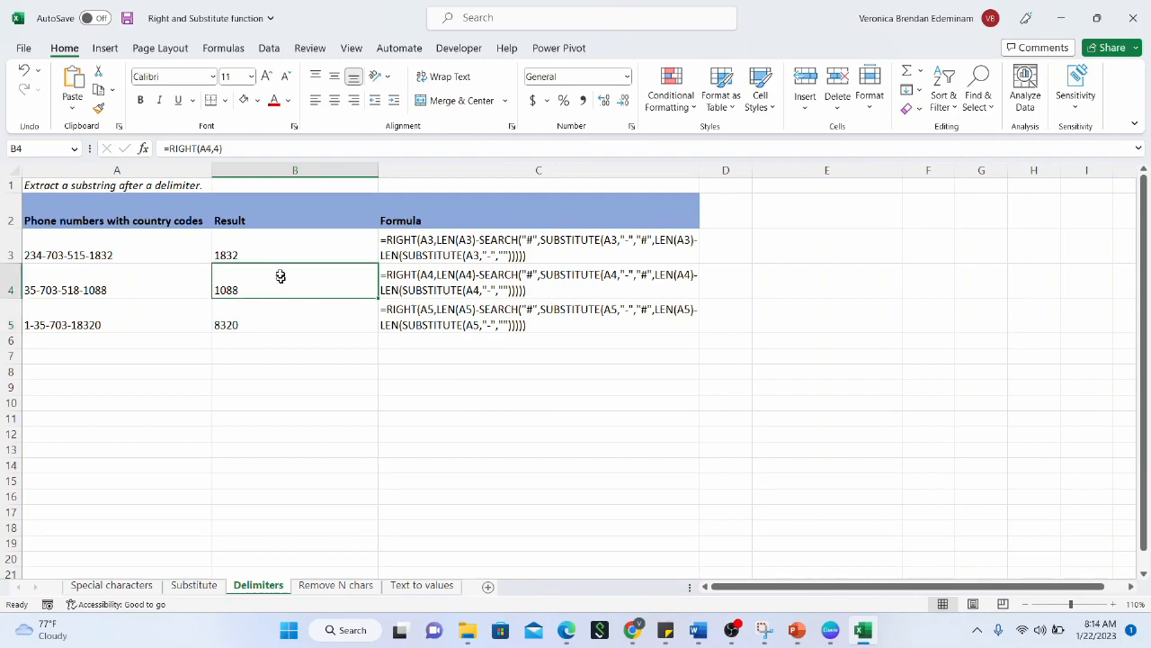
left_click(279, 258)
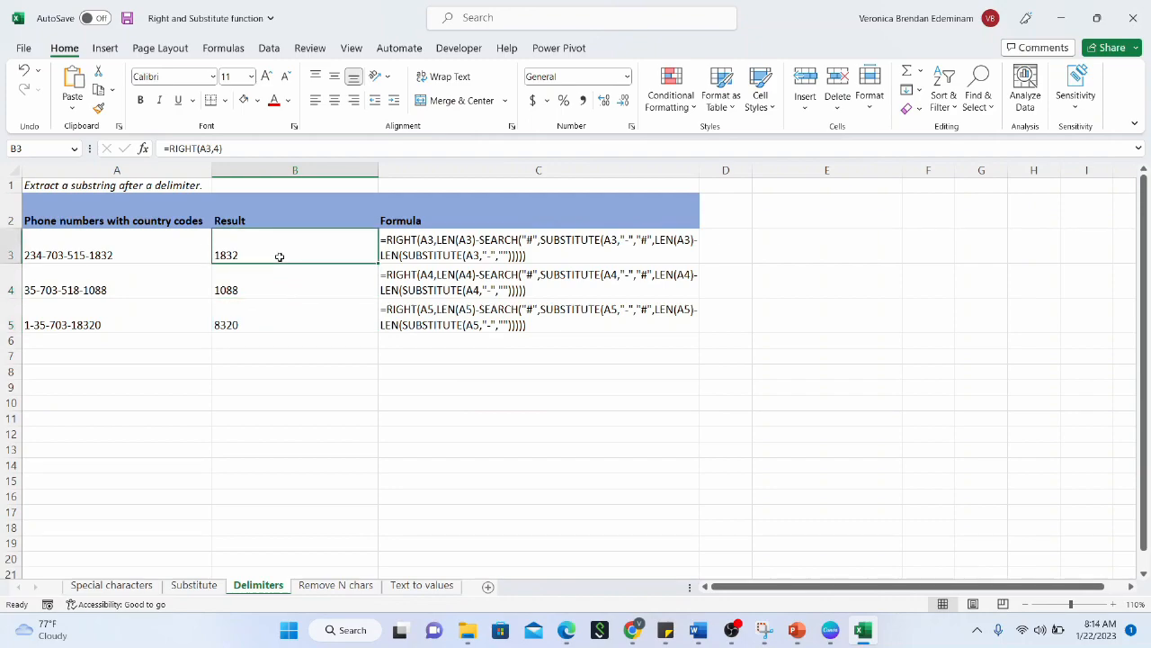
Clear the Result values 1832, 1088 and 8320 from B3:B5
left_click_drag(280, 257, 280, 303)
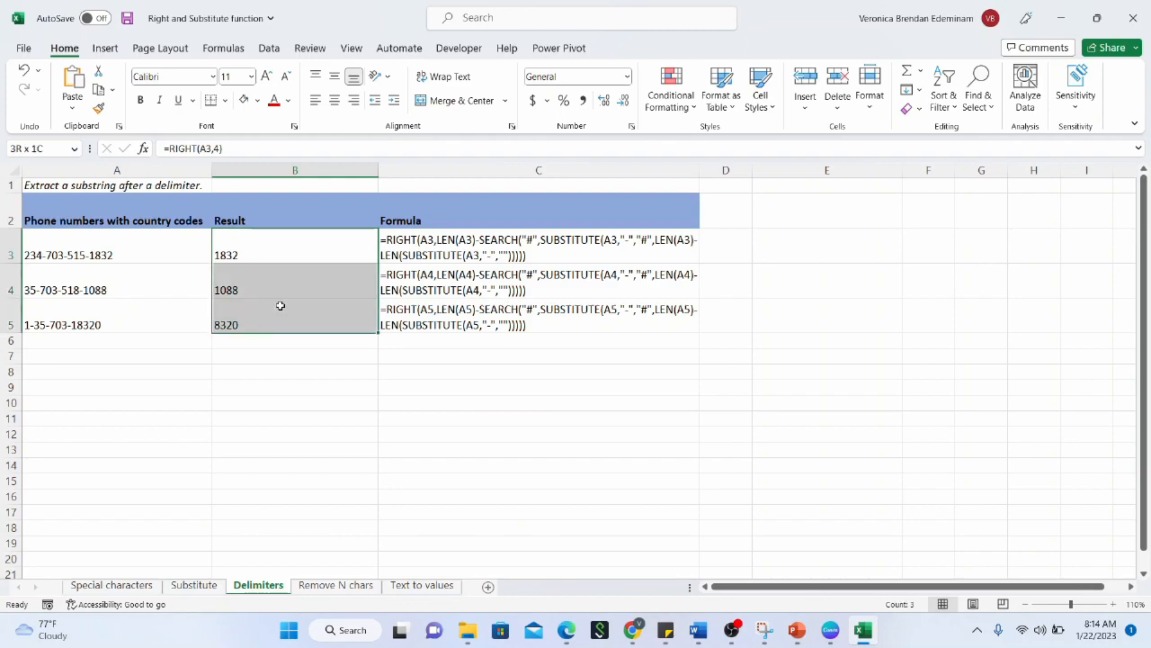
key("Delete")
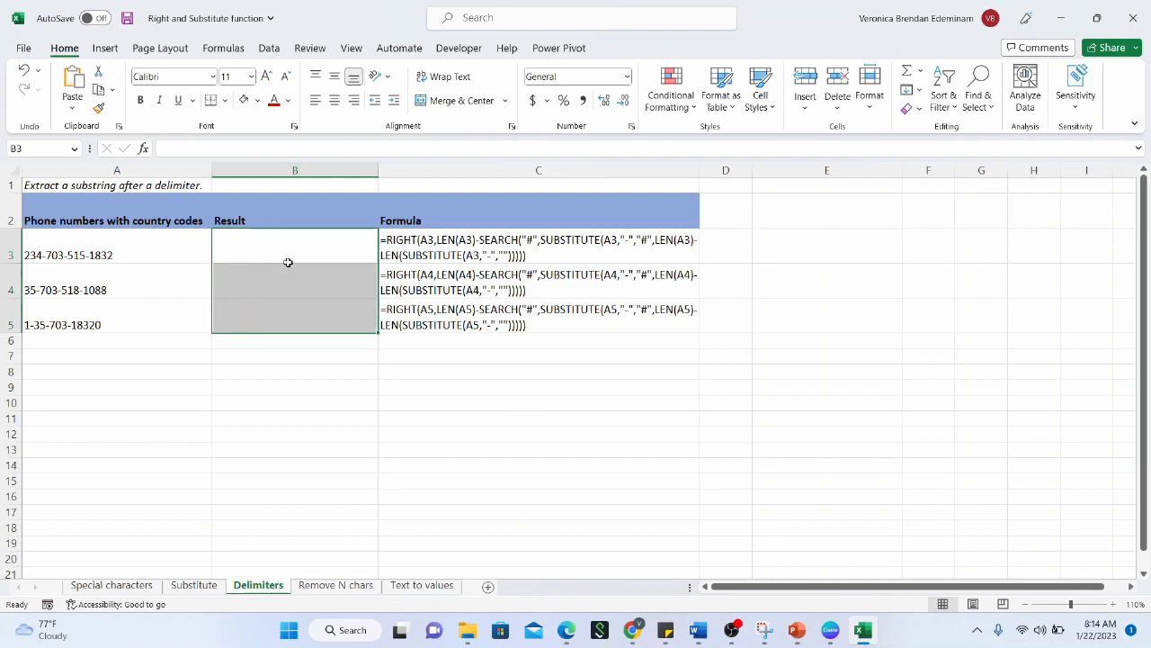
left_click(290, 262)
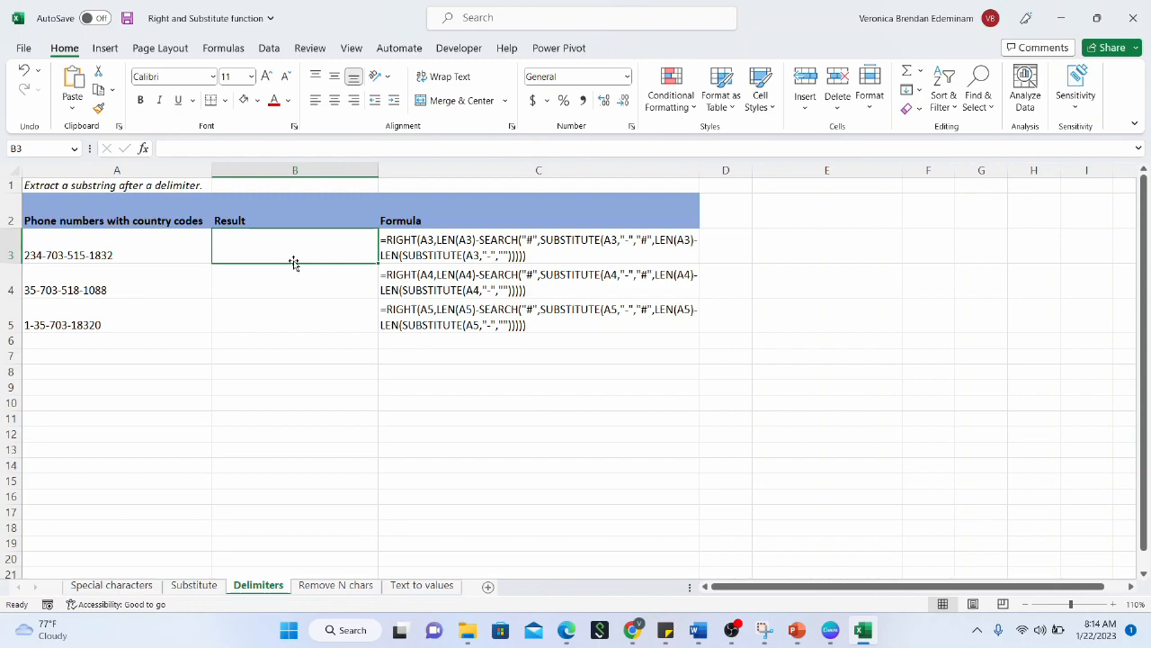
left_click(140, 316)
left_click(129, 292)
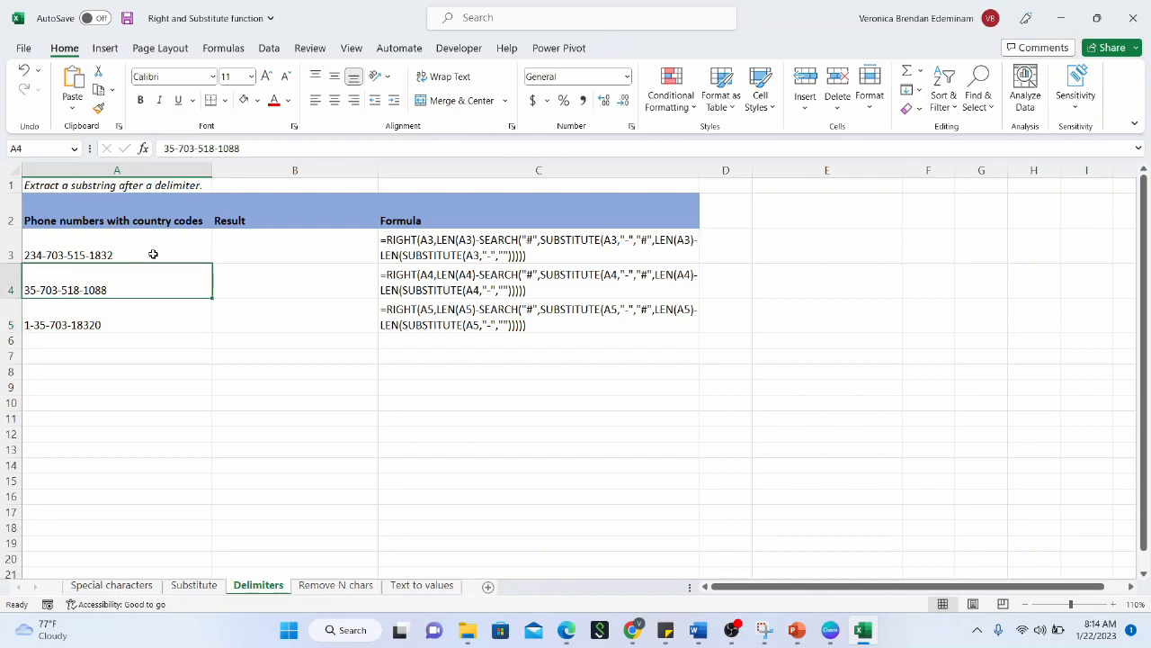
left_click(153, 254)
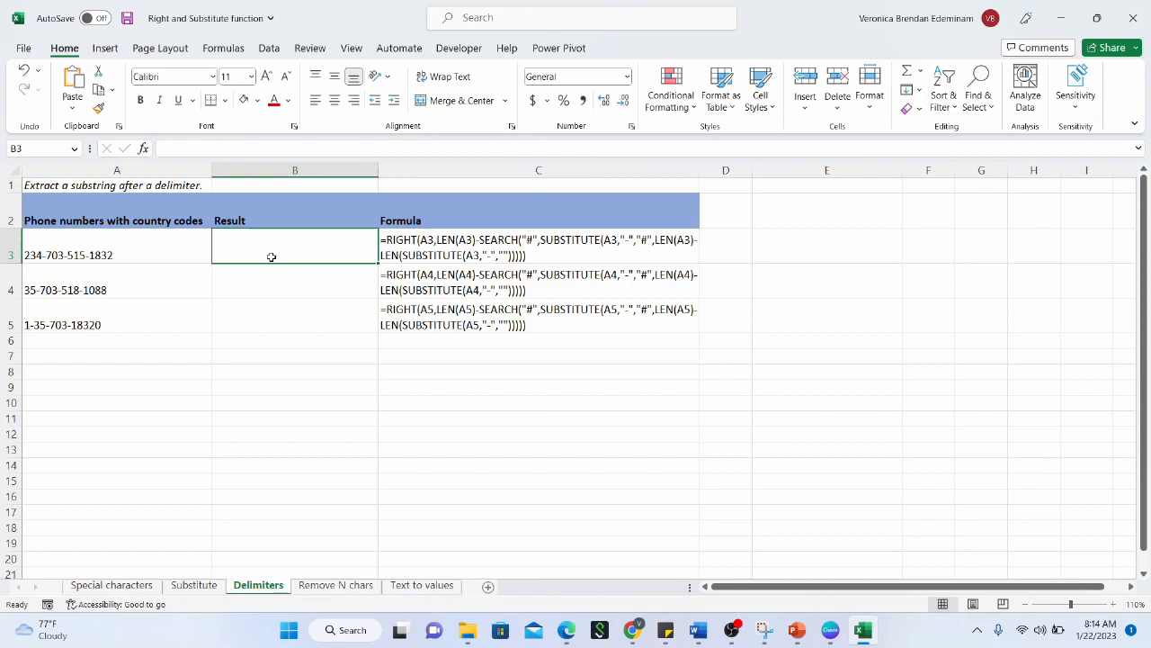
left_click(555, 169)
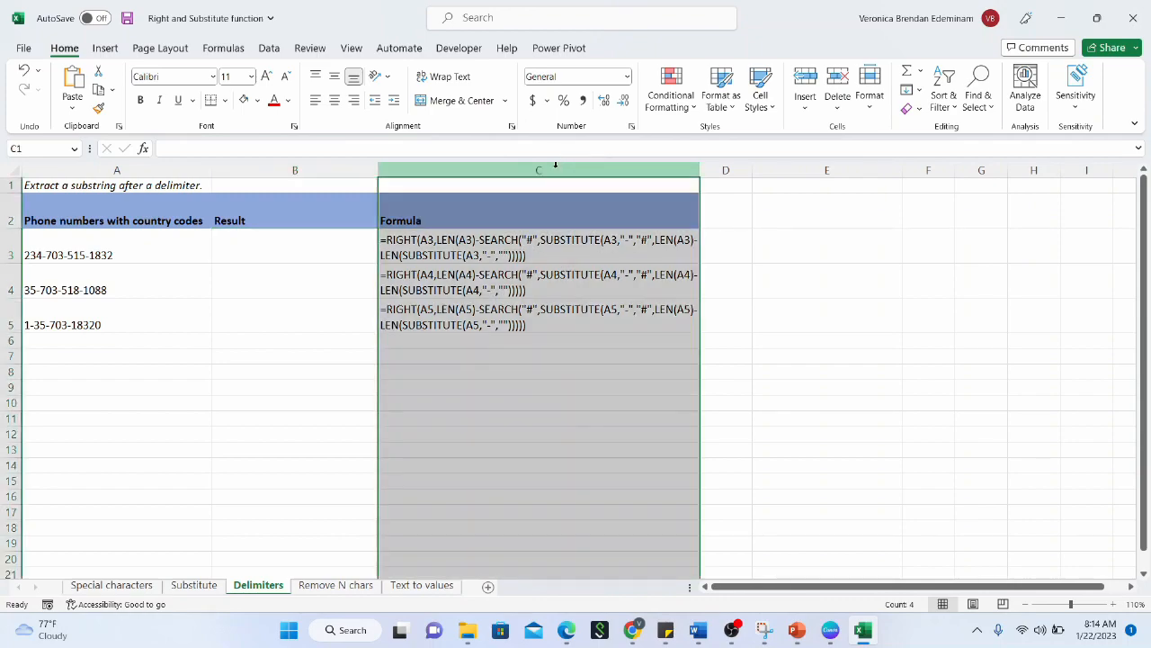
left_click(536, 277)
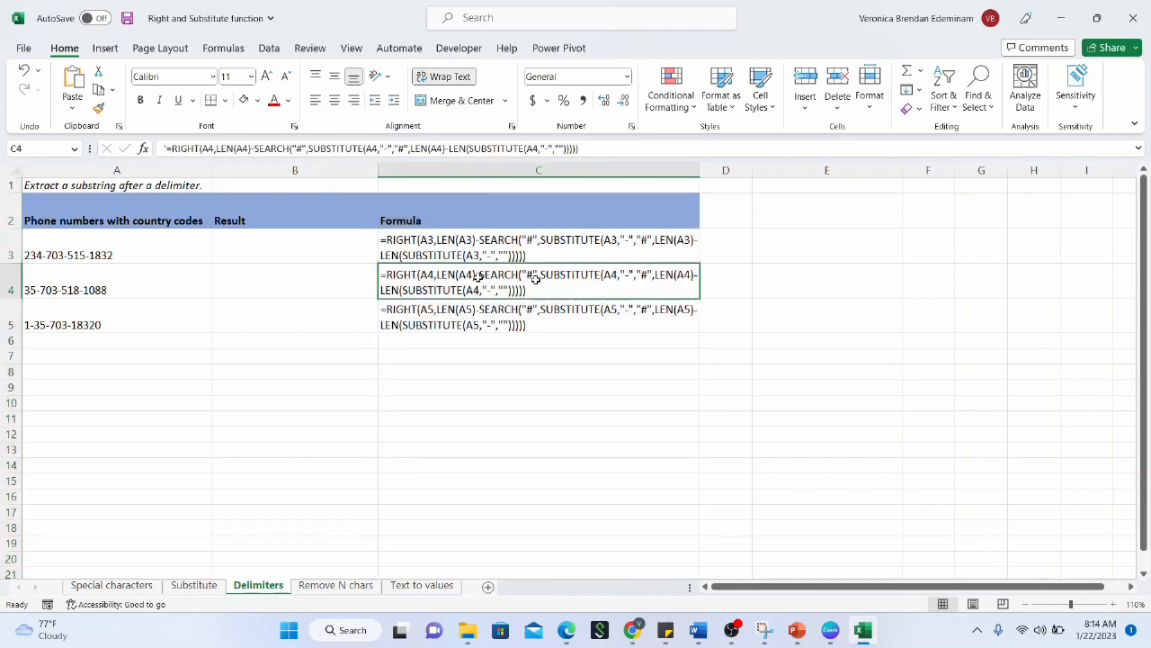
left_click(305, 258)
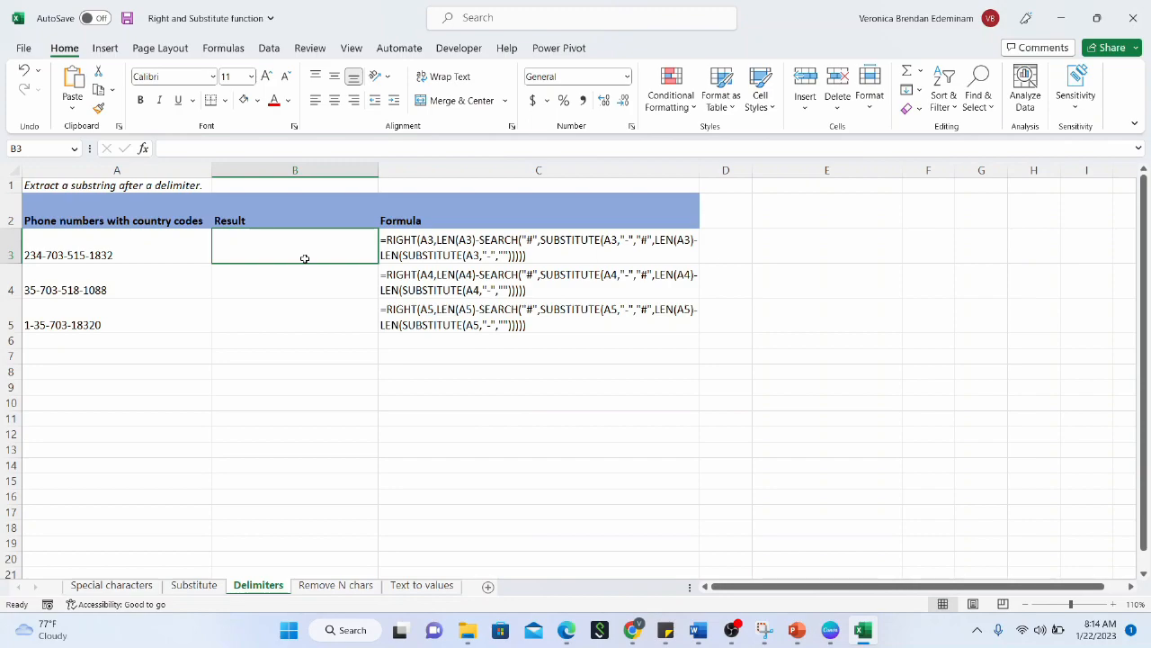
Enter =LEN(A3) in B3 and fill it down to B5, giving 16, 15 and 14
type("=len")
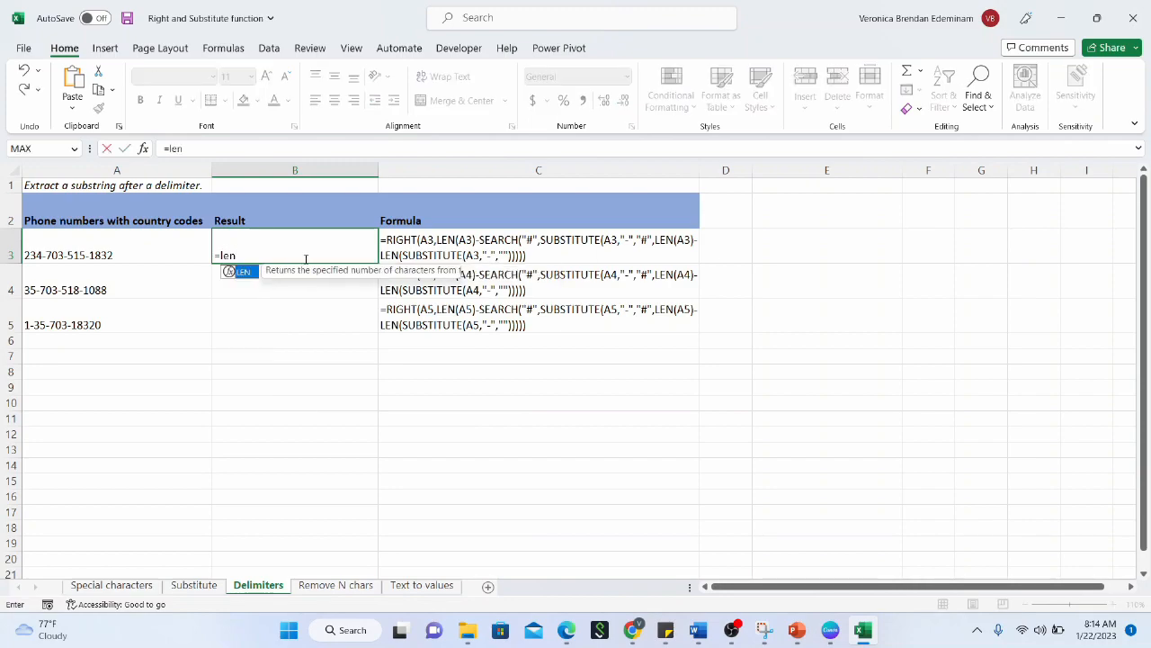
type("(")
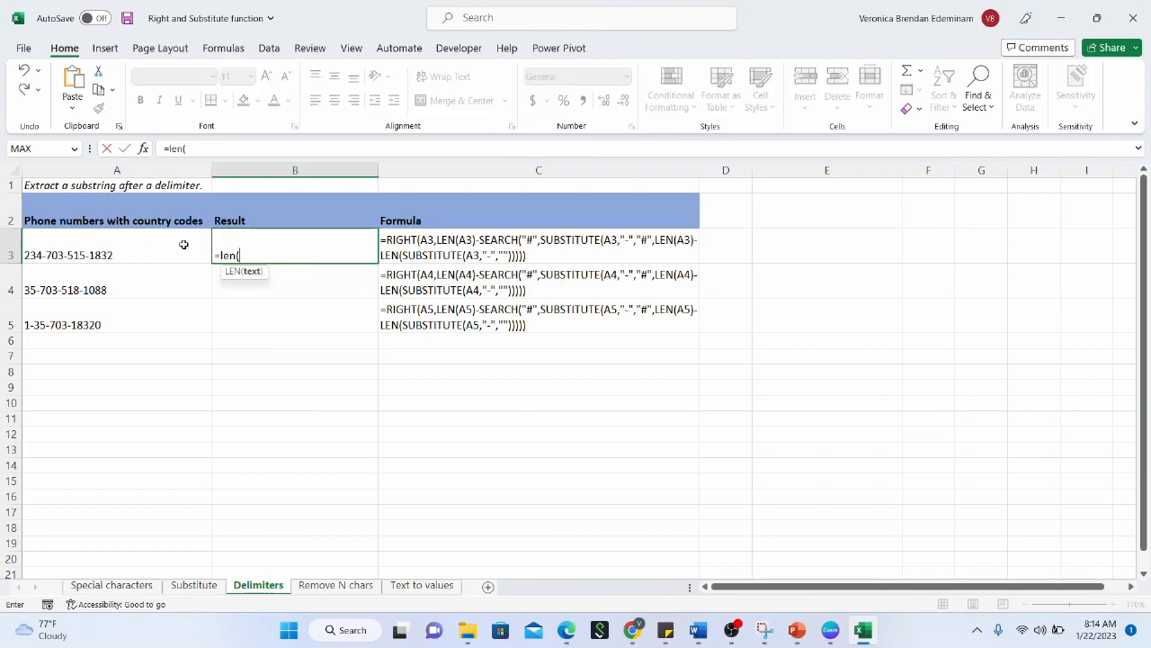
left_click(184, 244)
key("Return")
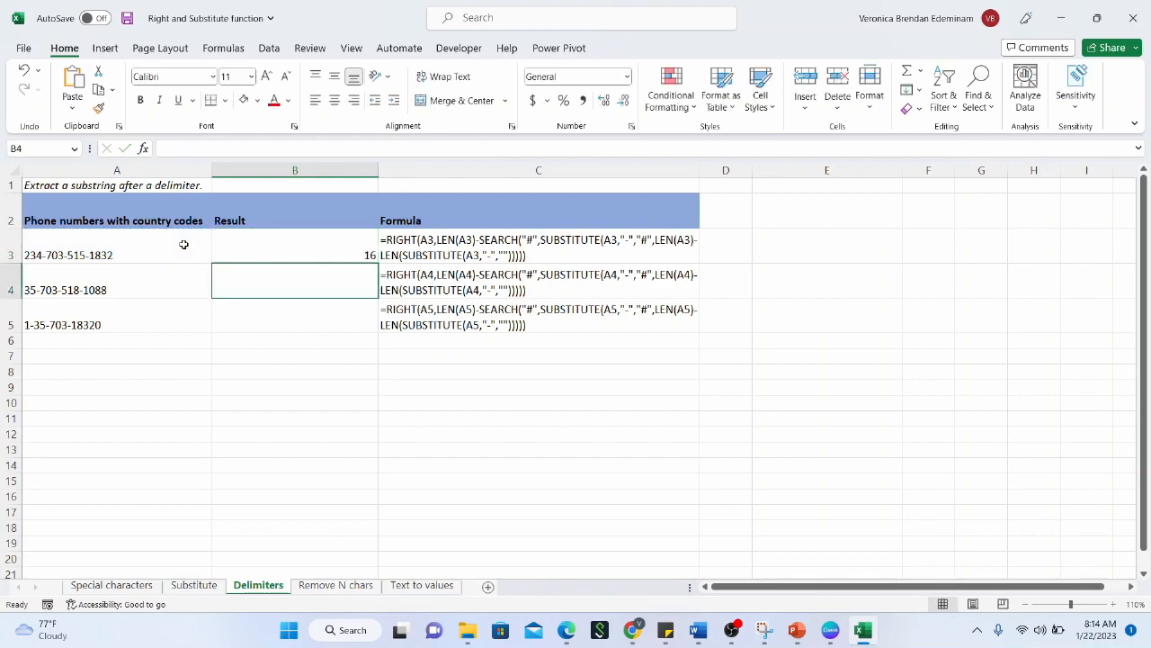
left_click(256, 251)
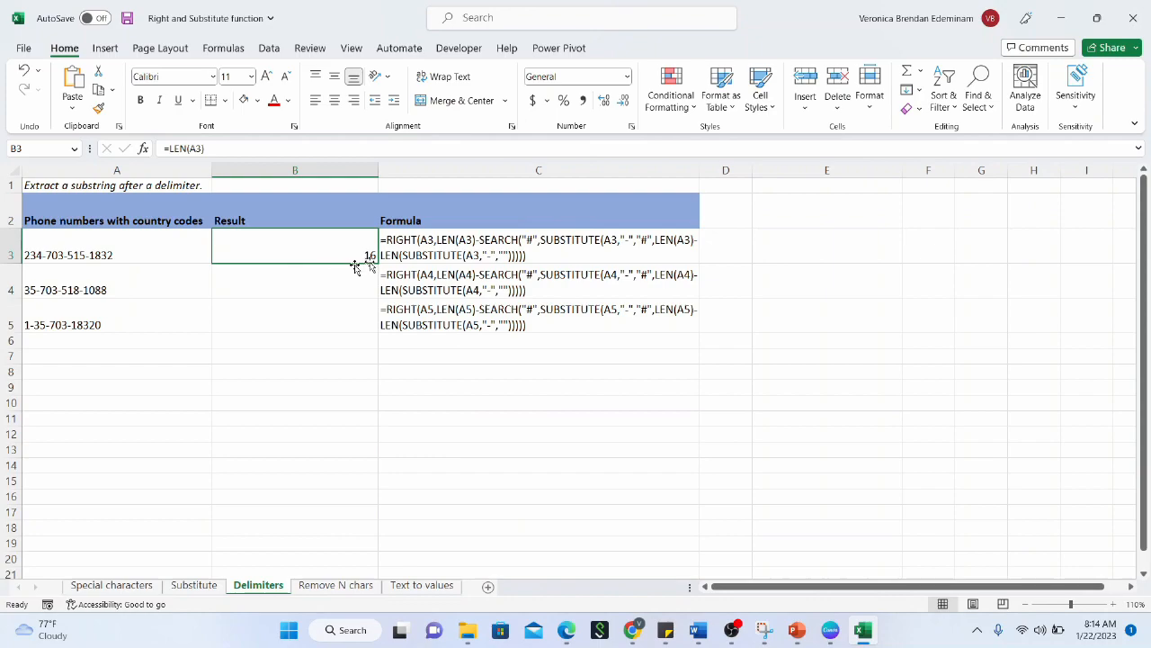
left_click_drag(377, 263, 373, 321)
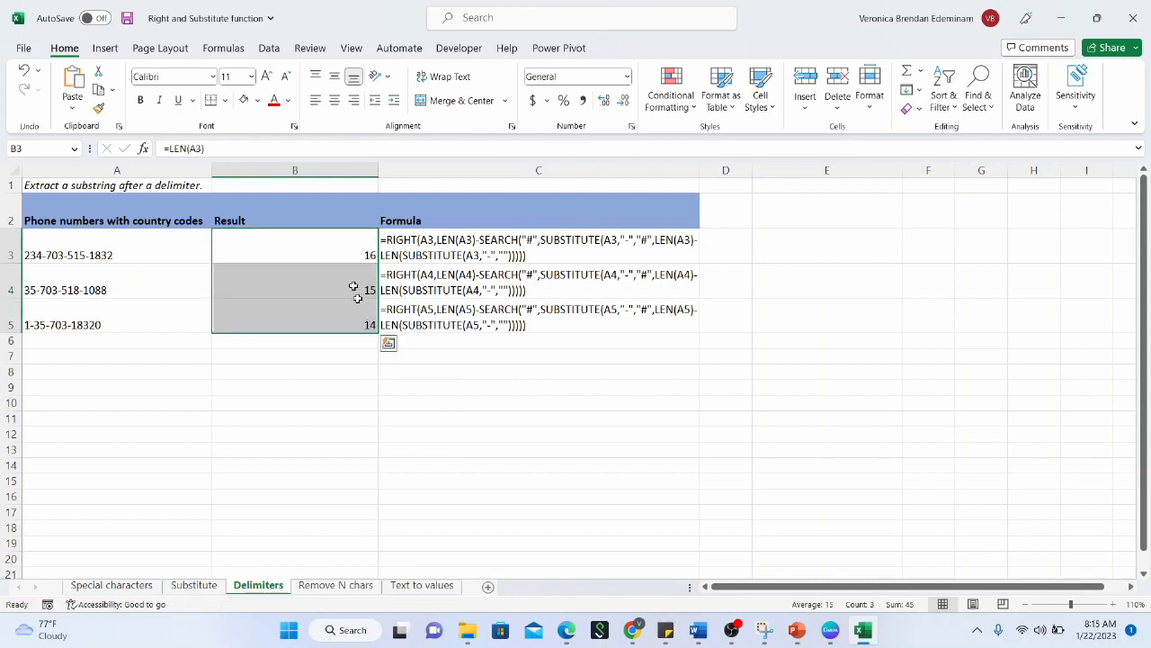
Check the LEN formulas in B4 and B5, then reopen B3's formula for editing
left_click(345, 251)
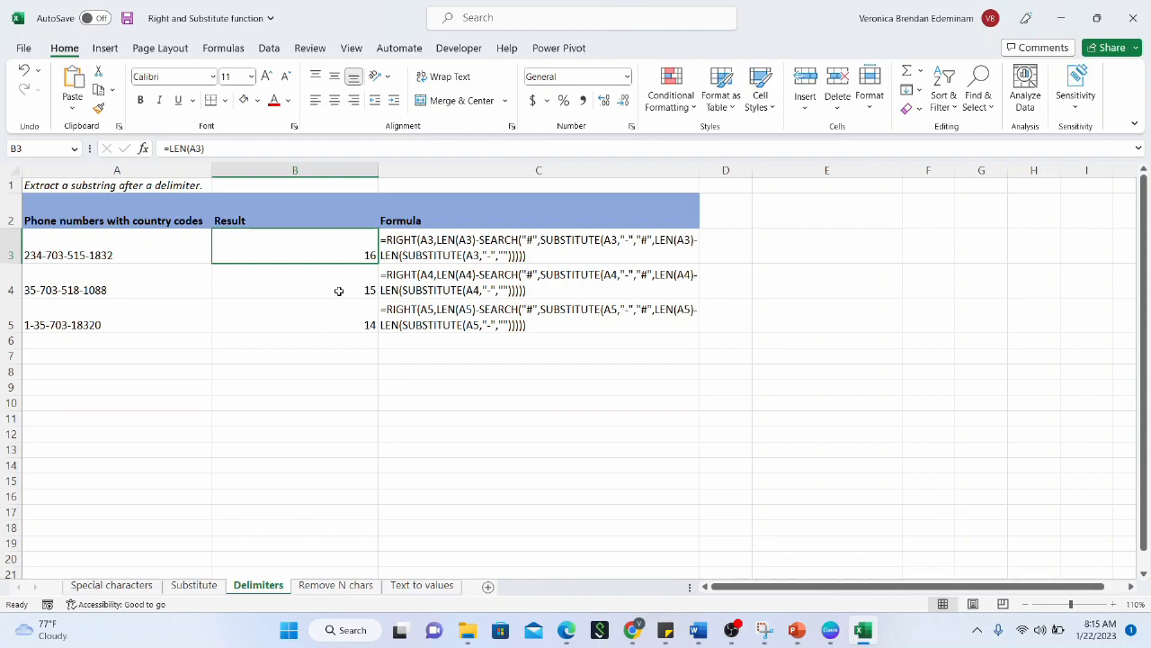
left_click(339, 291)
left_click(339, 309)
left_click(349, 255)
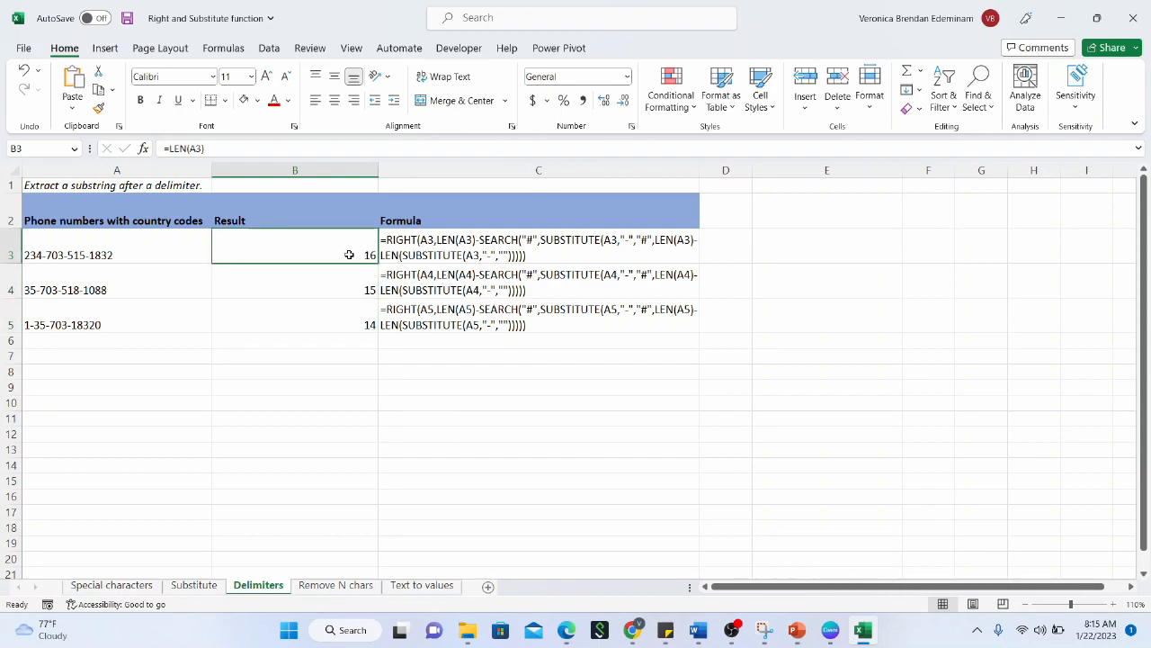
left_click(192, 149)
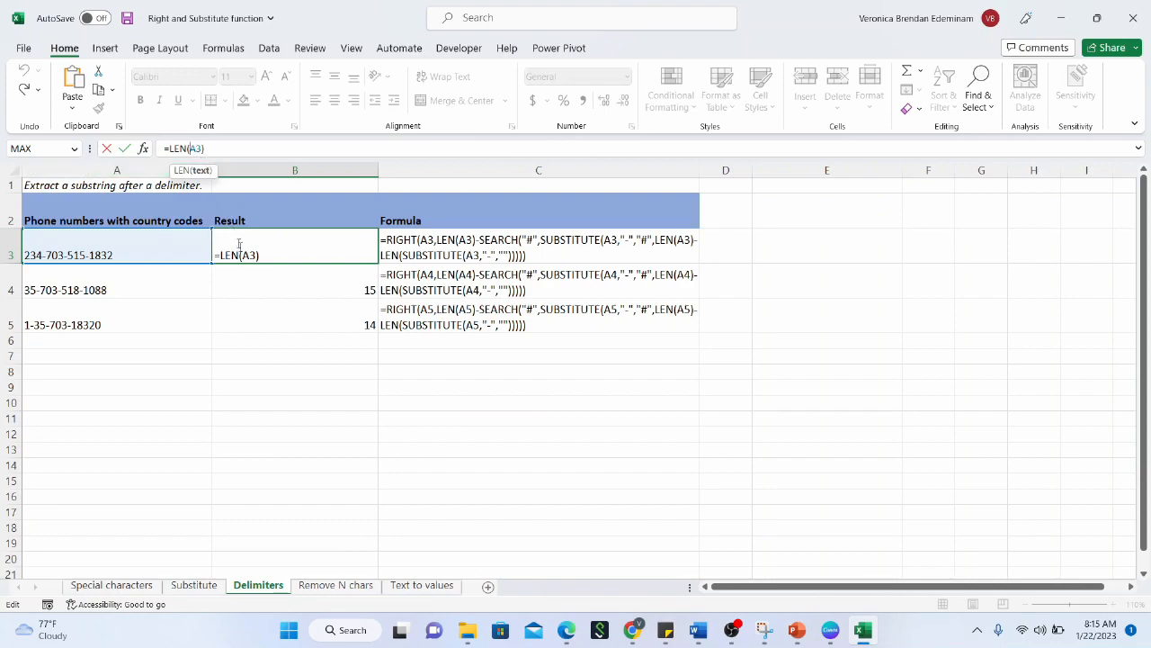
Change B3 to =LEN(SUBSTITUTE(A3,"-","")) to count characters without dashes
left_click(242, 256)
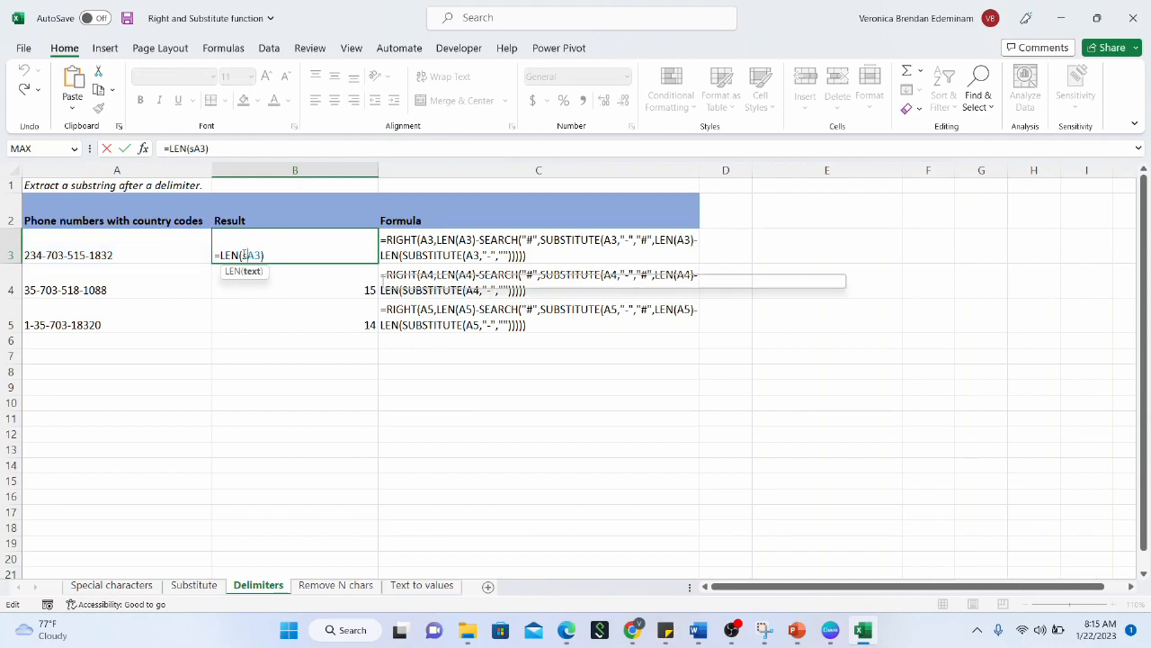
type("substitute")
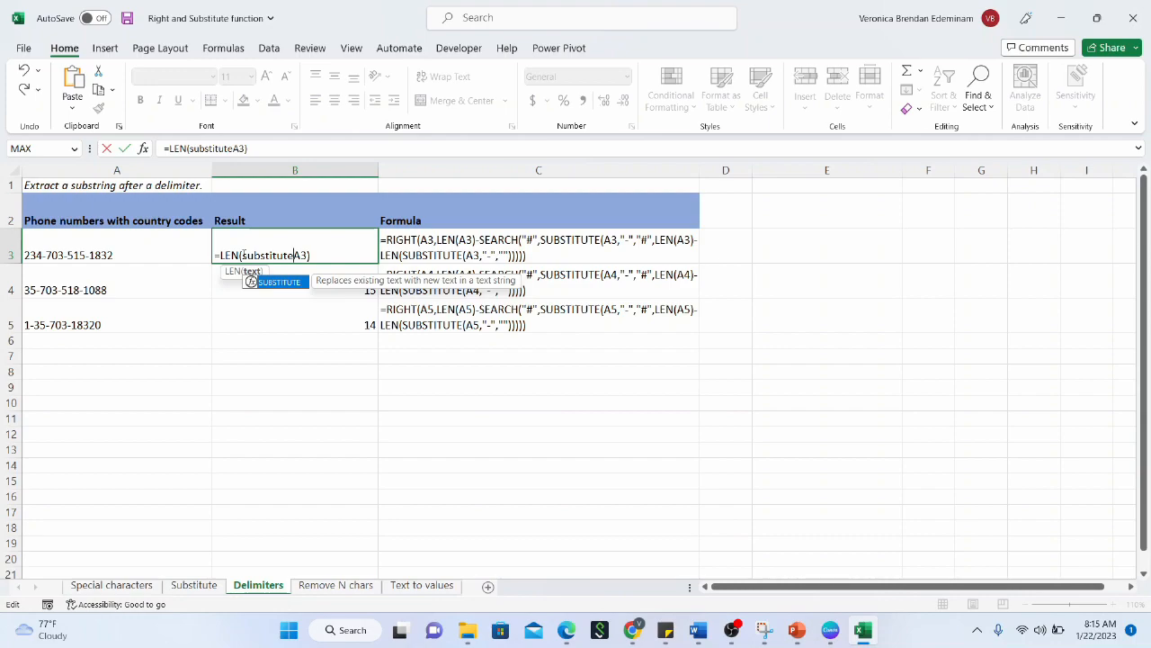
type("(A3")
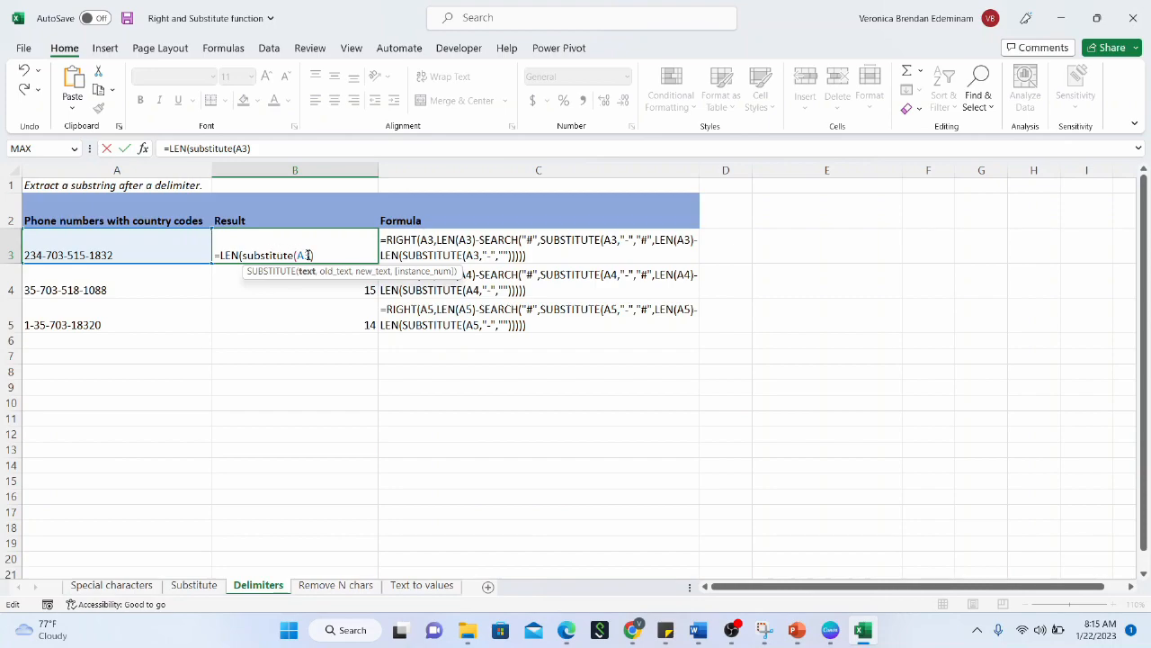
type(",")
left_click(196, 250)
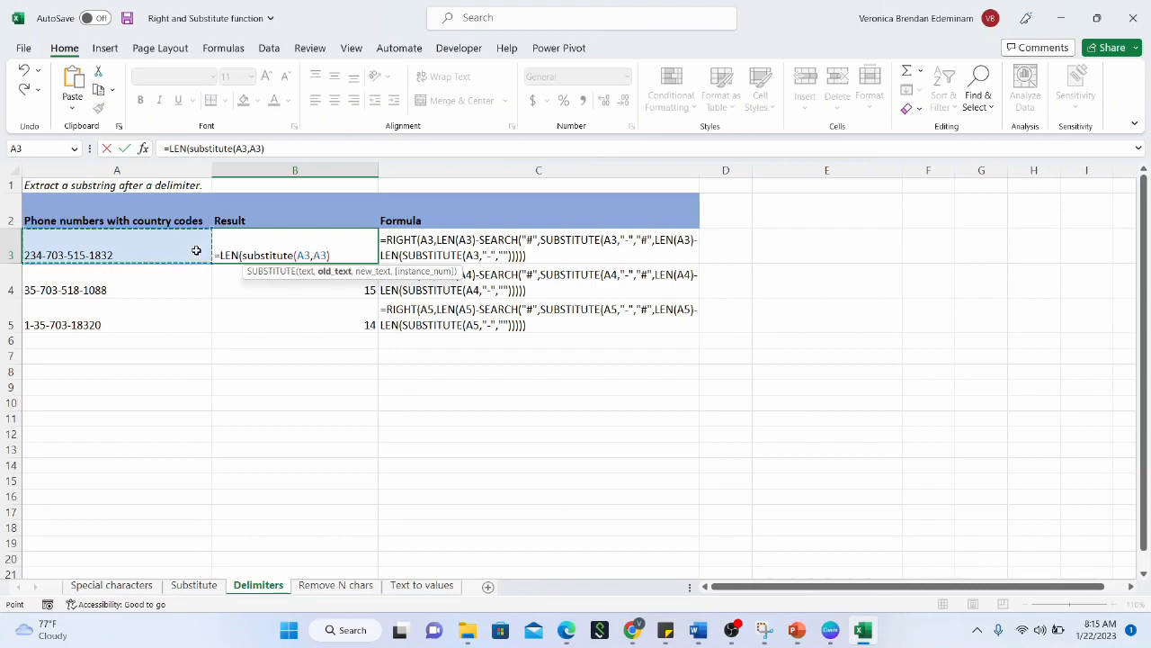
key("BackSpace")
key("BackSpace")
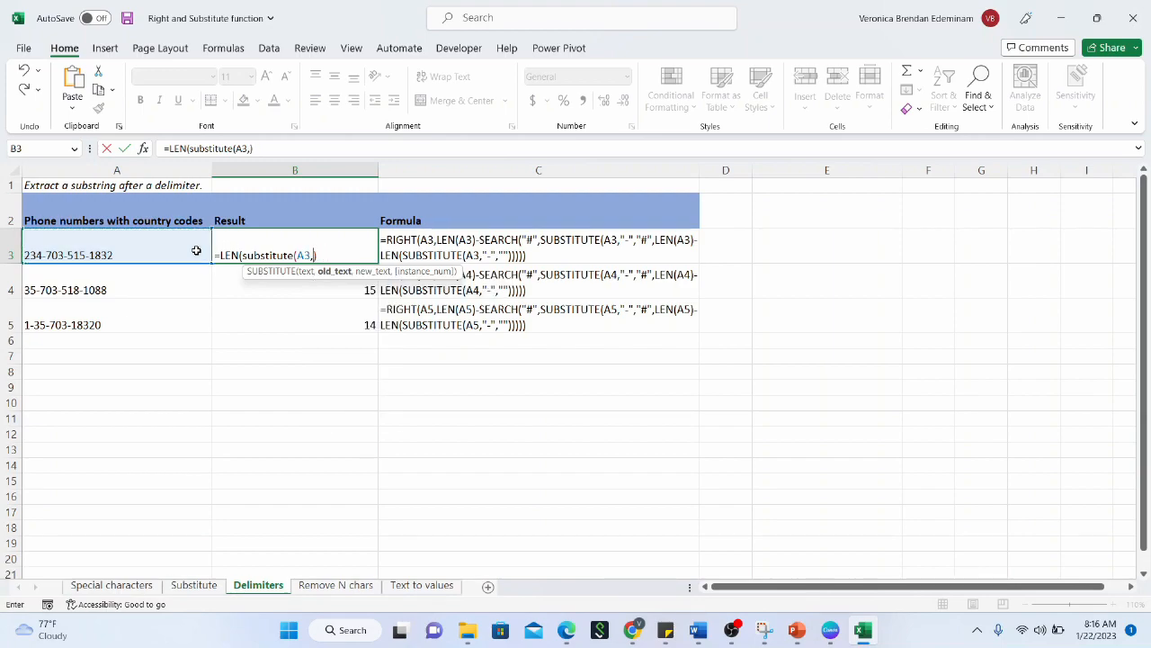
type("\"-\",\"\"")
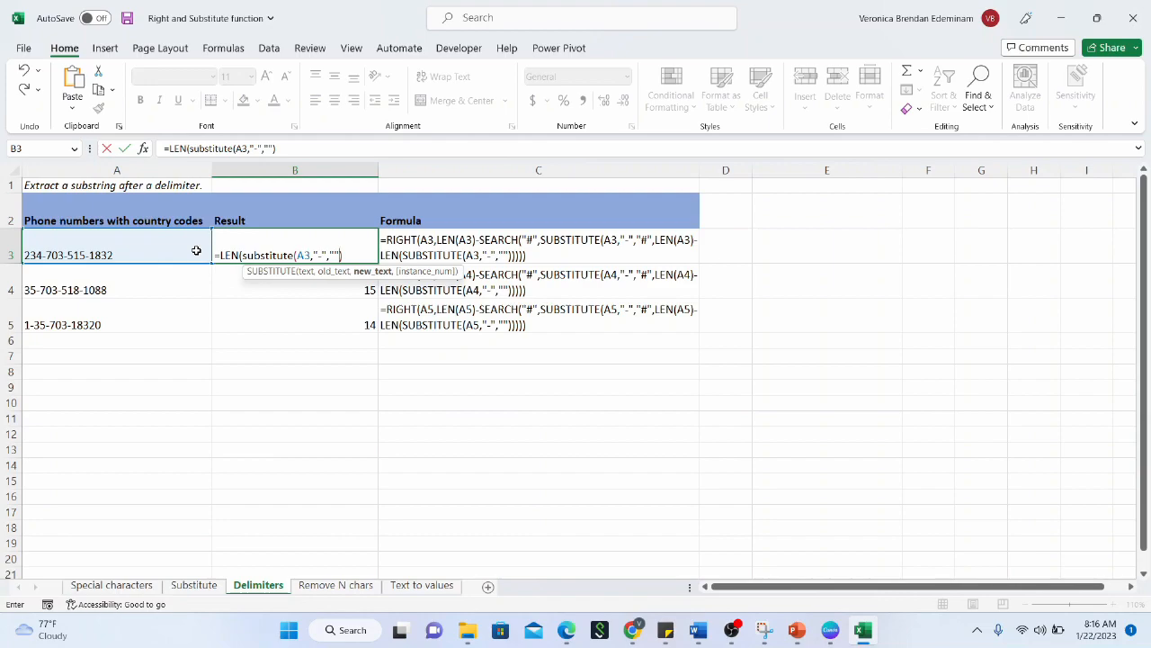
type(")")
key("Return")
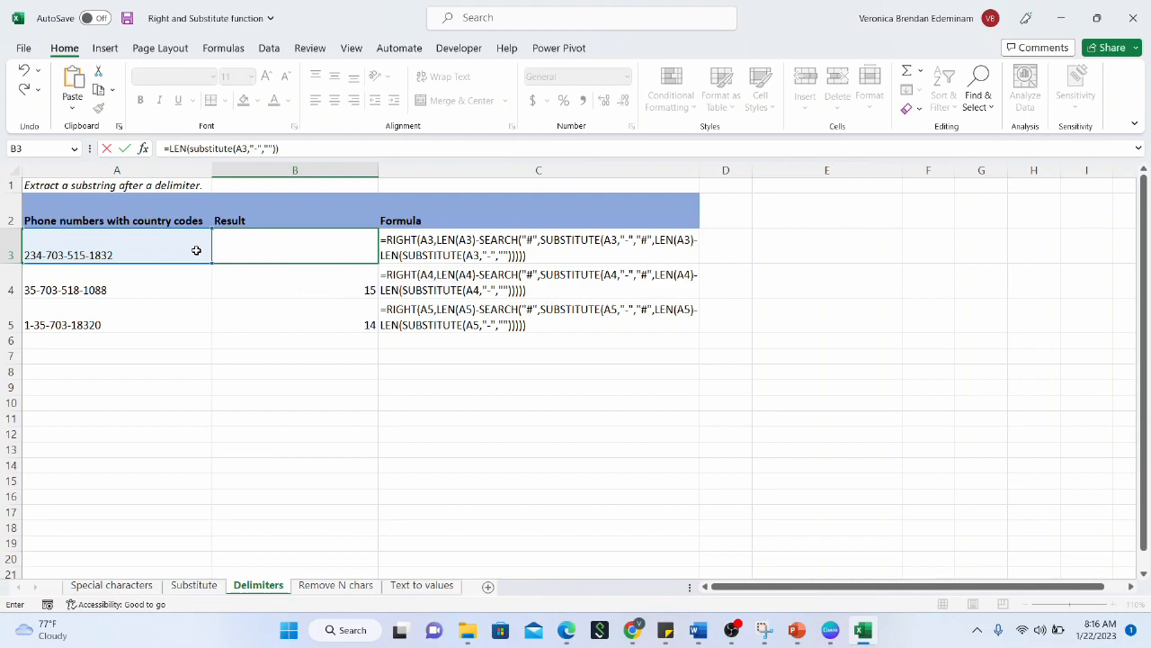
Fill the dash-free length formula from B3 down to B5, giving 13, 12 and 11
left_click(269, 246)
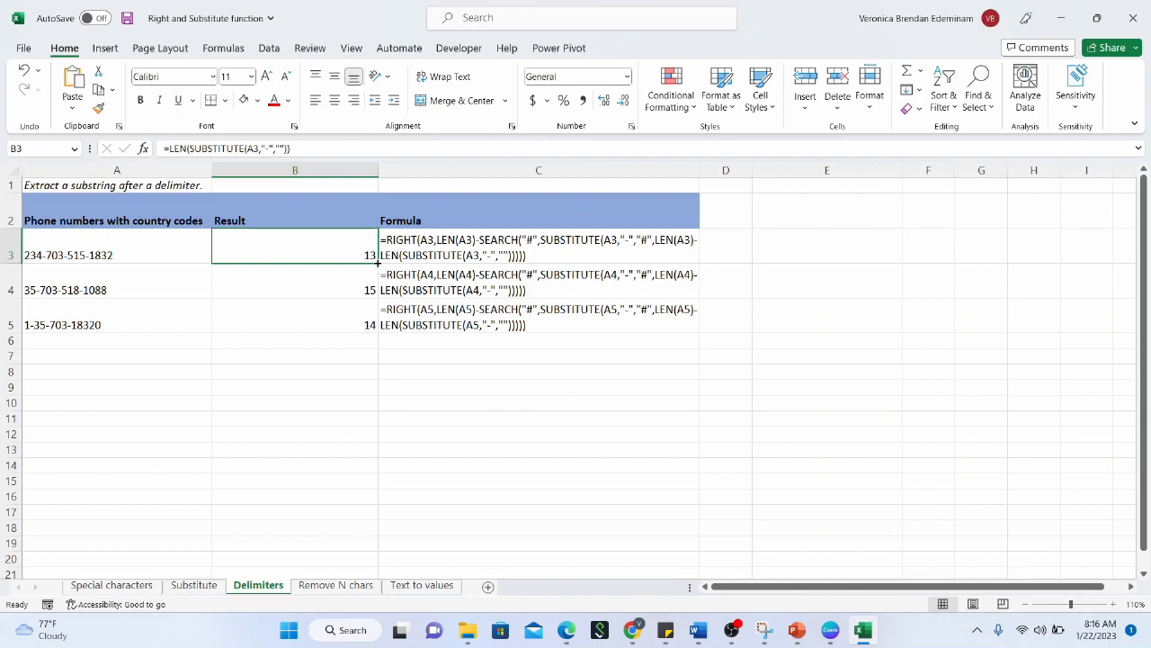
left_click(378, 264)
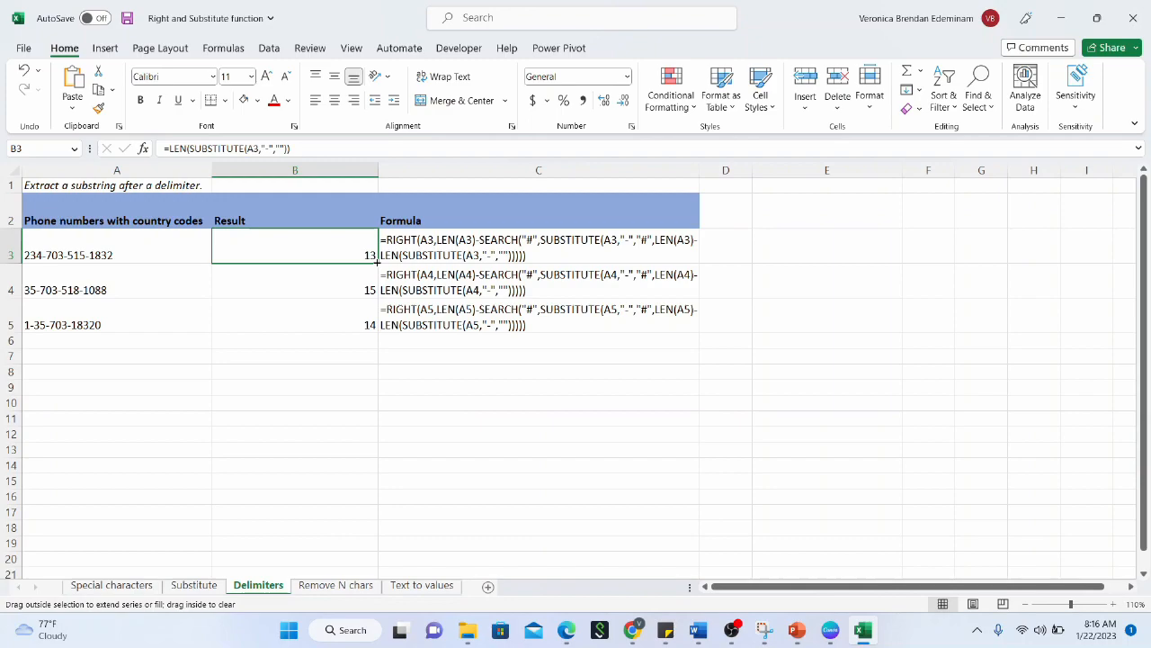
left_click(186, 251)
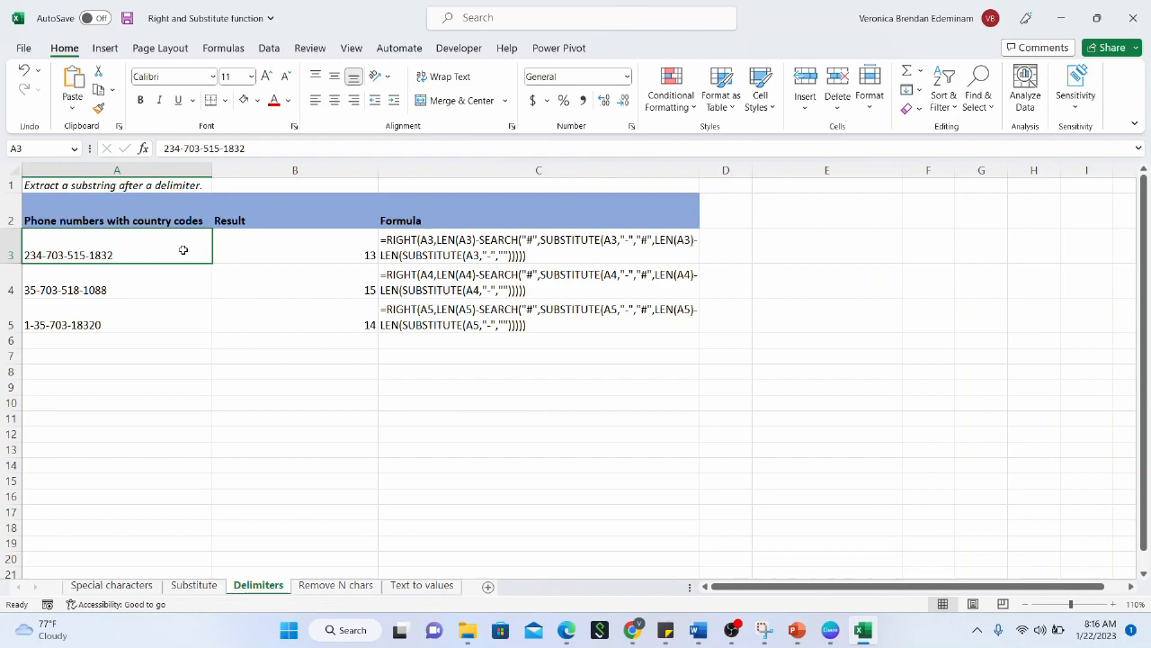
left_click(292, 257)
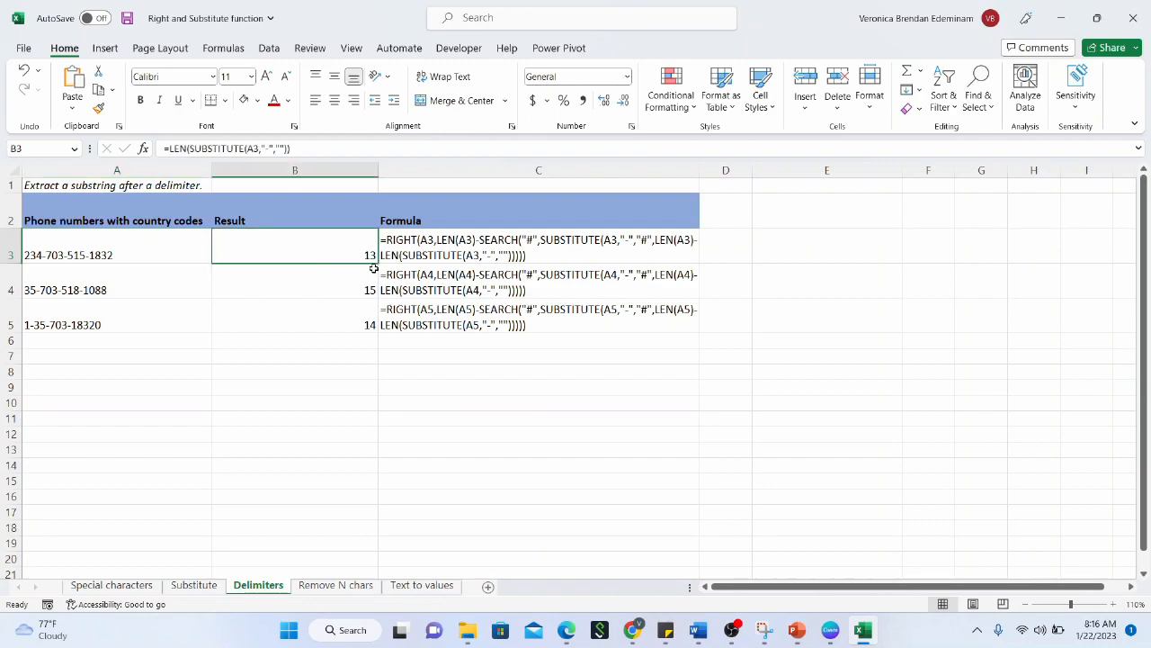
left_click_drag(377, 263, 356, 305)
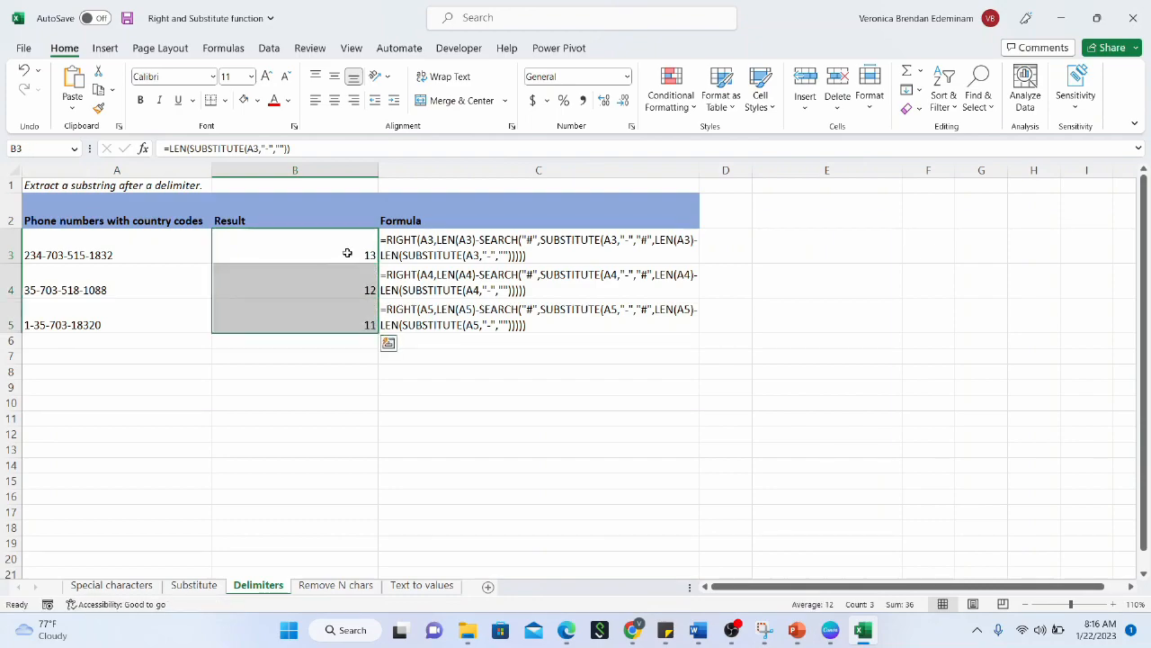
left_click(347, 253)
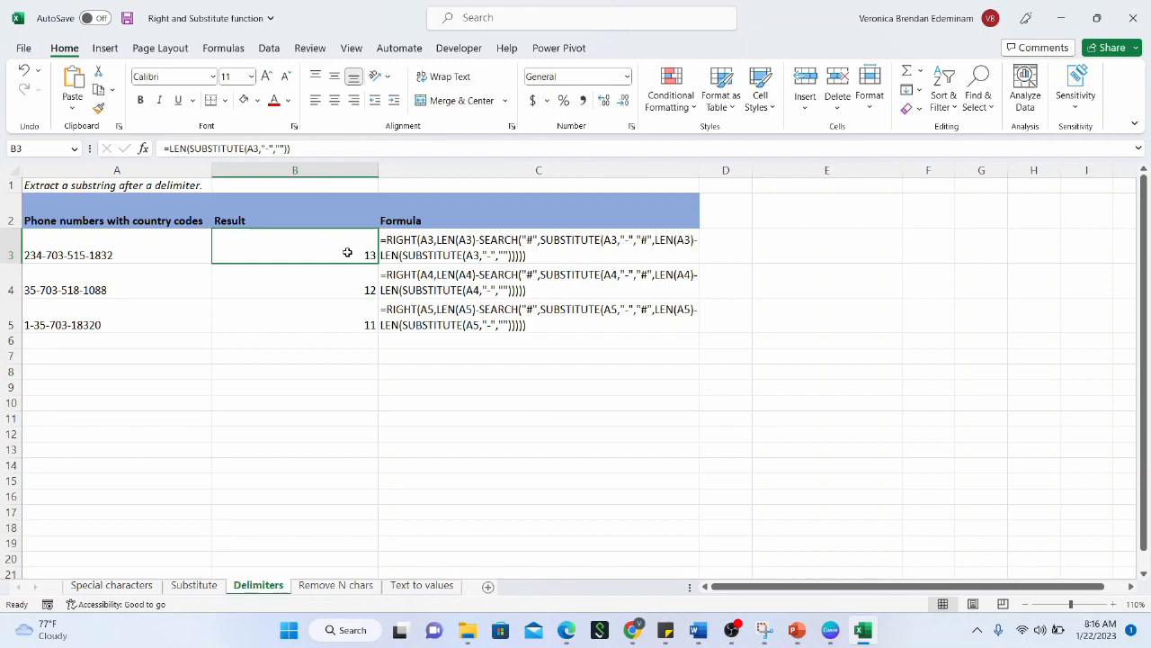
Change B3 to =LEN(A3)-LEN(SUBSTITUTE(A3,"-","")) and fill it to B5, showing 3 in each row
left_click(167, 149)
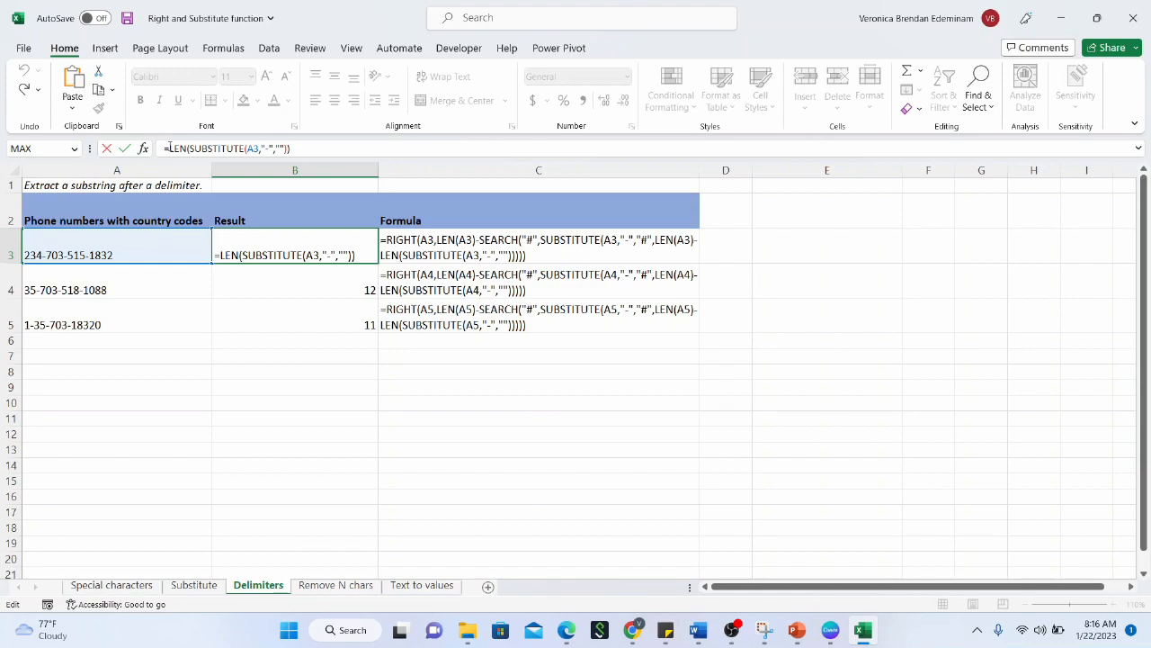
type("len")
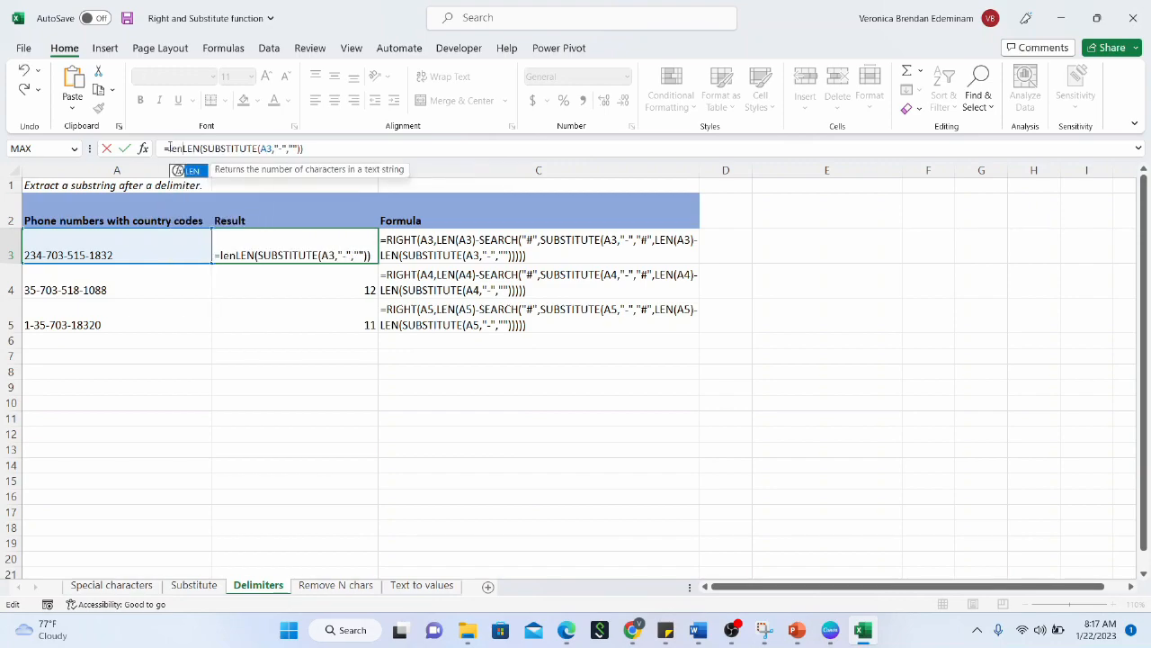
type("(")
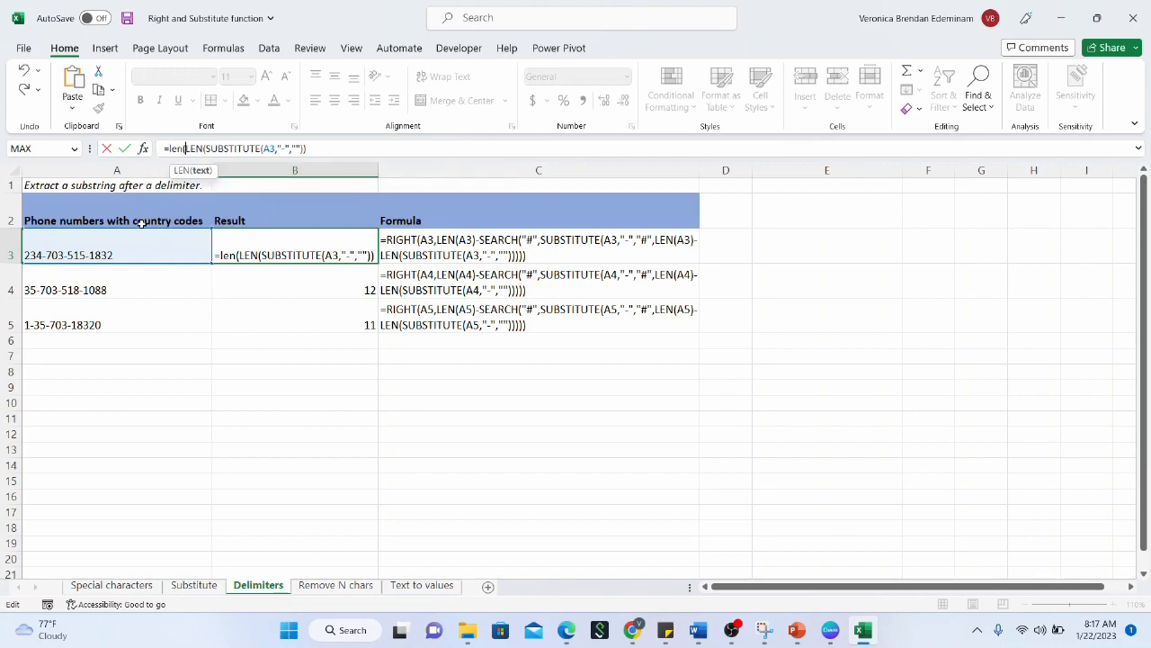
left_click(135, 244)
type(")-")
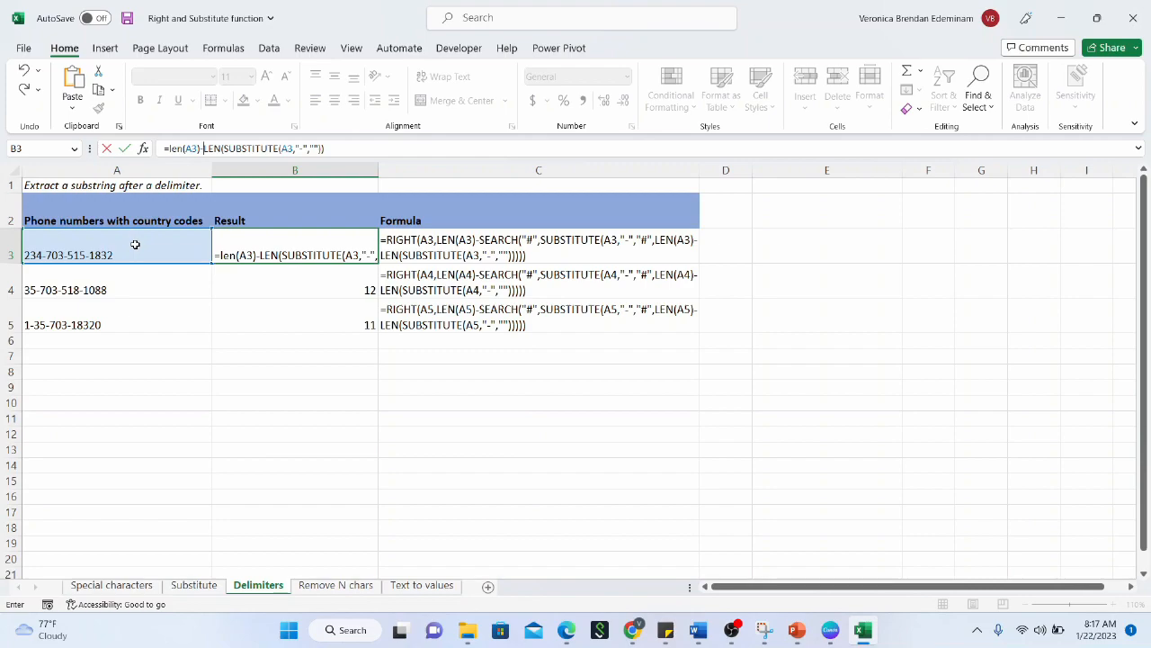
key("Return")
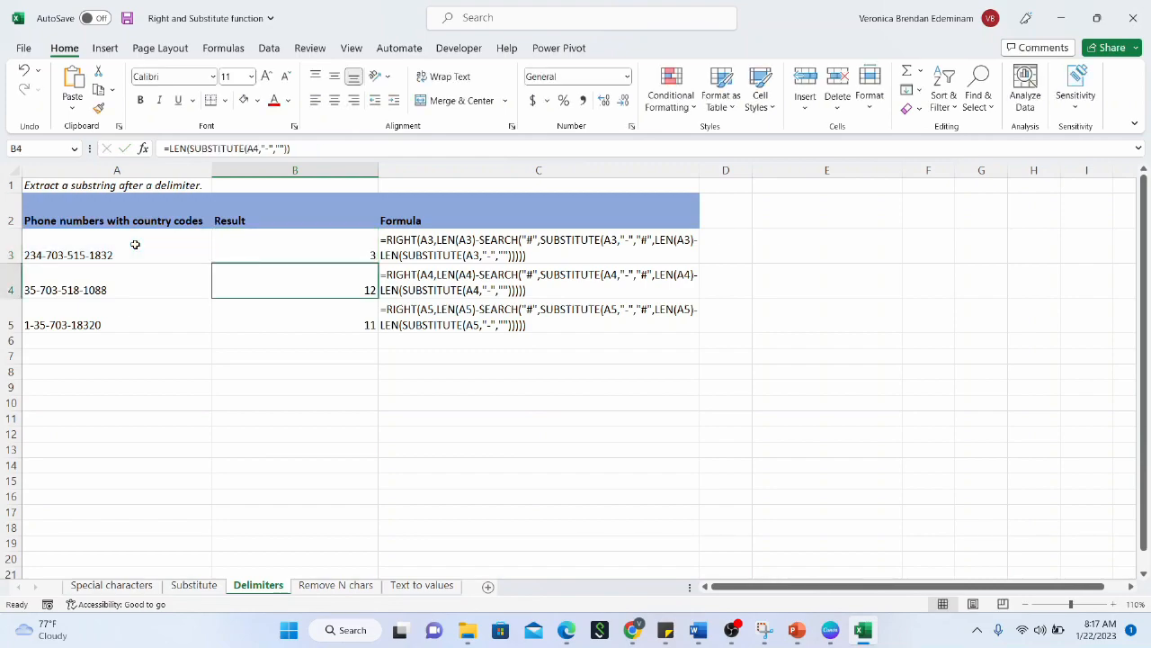
left_click(244, 241)
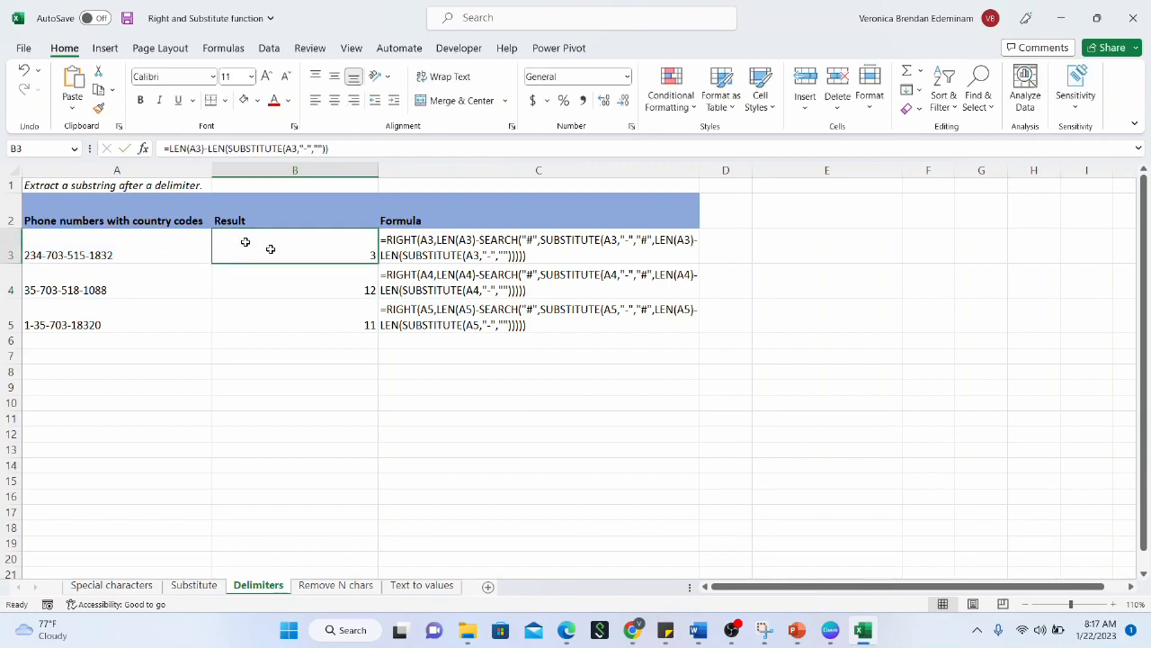
left_click_drag(378, 261, 377, 331)
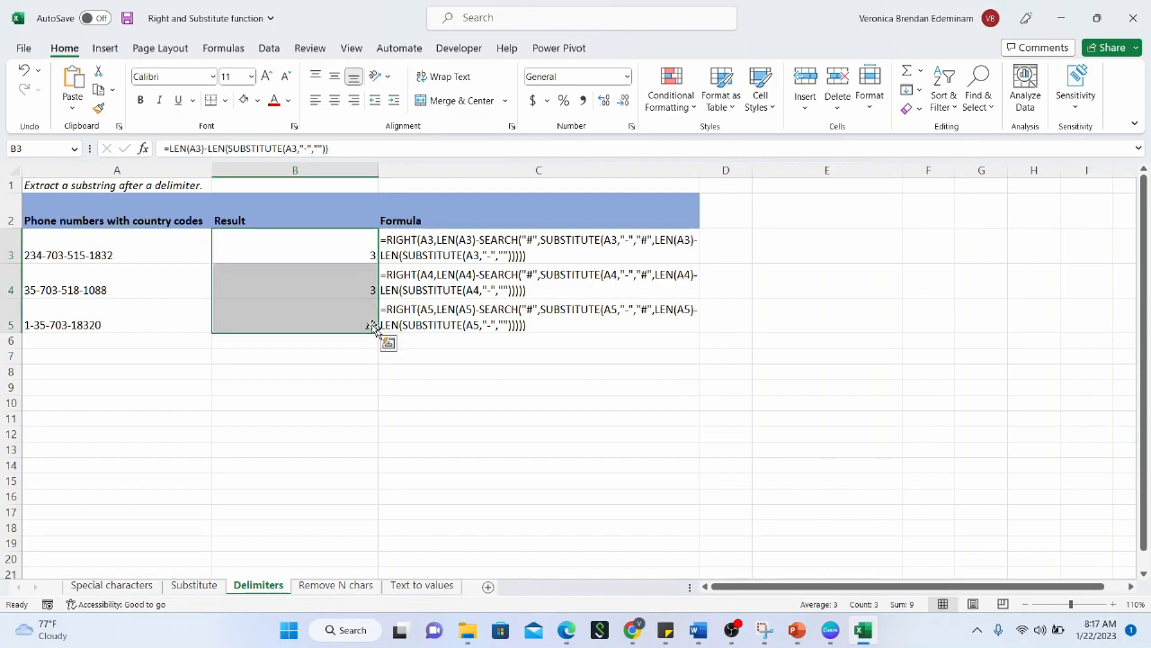
left_click(344, 249)
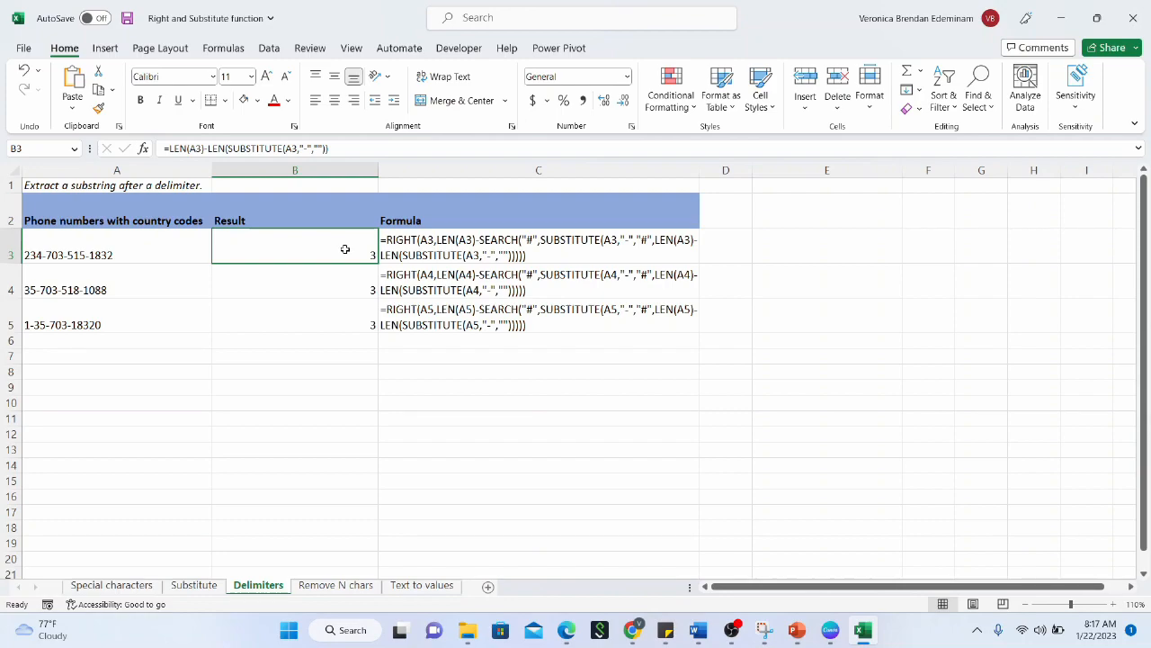
left_click(163, 256)
left_click(258, 251)
left_click(174, 258)
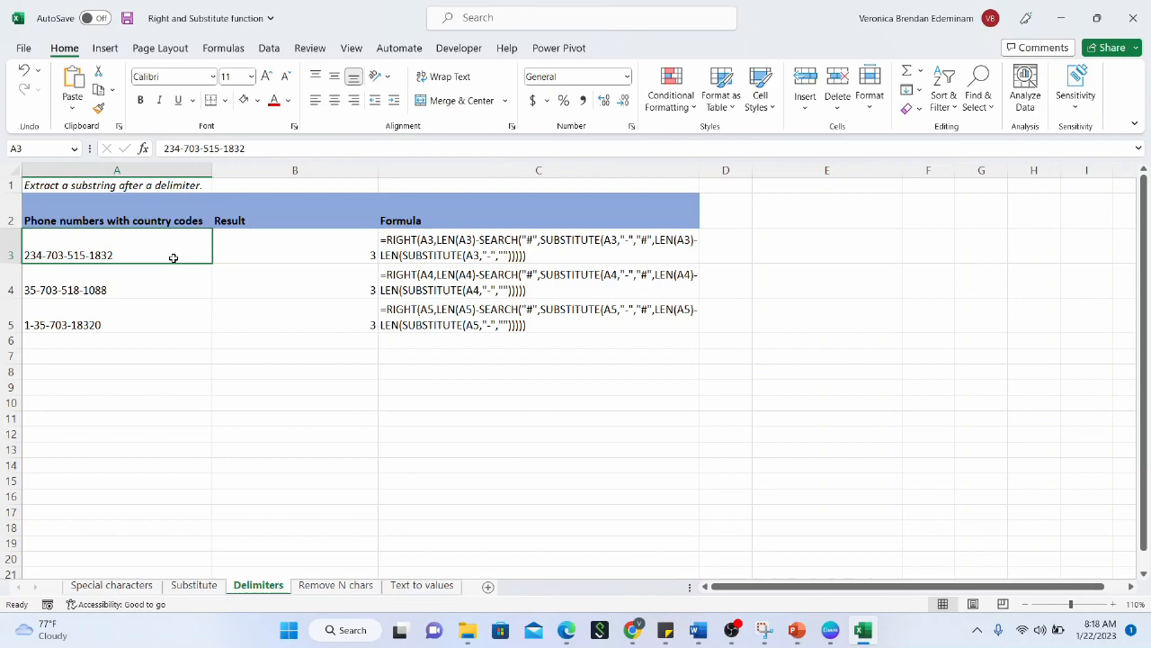
left_click(274, 253)
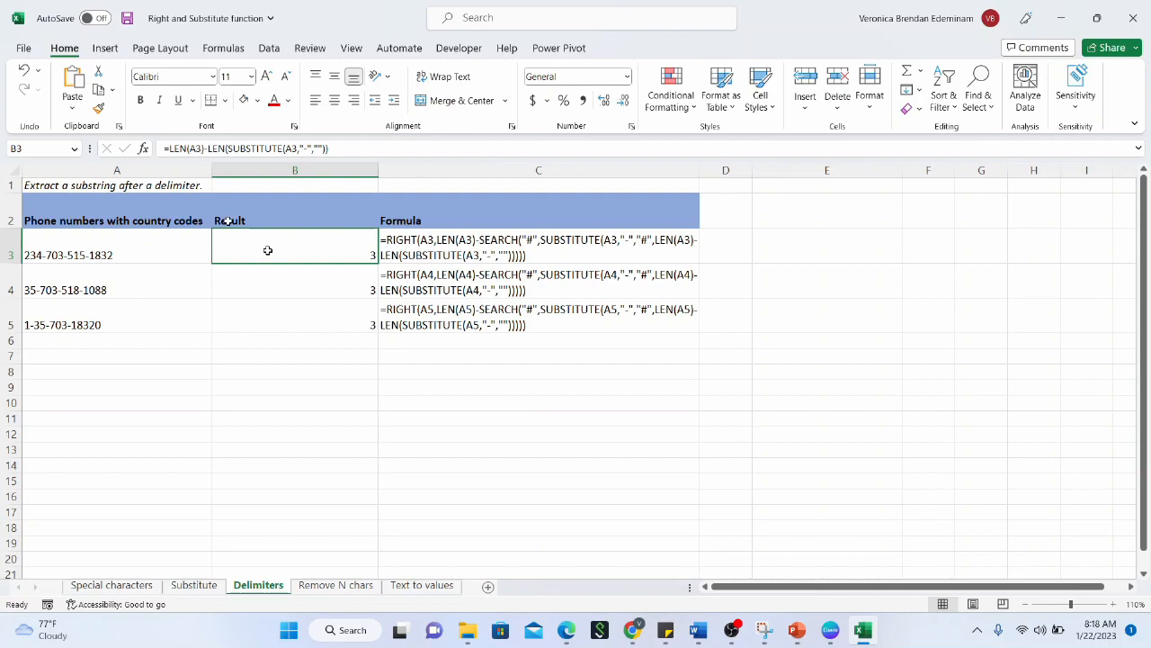
Start wrapping B3's formula in SUBSTITUTE(A3, …), then cancel the edit
left_click(167, 147)
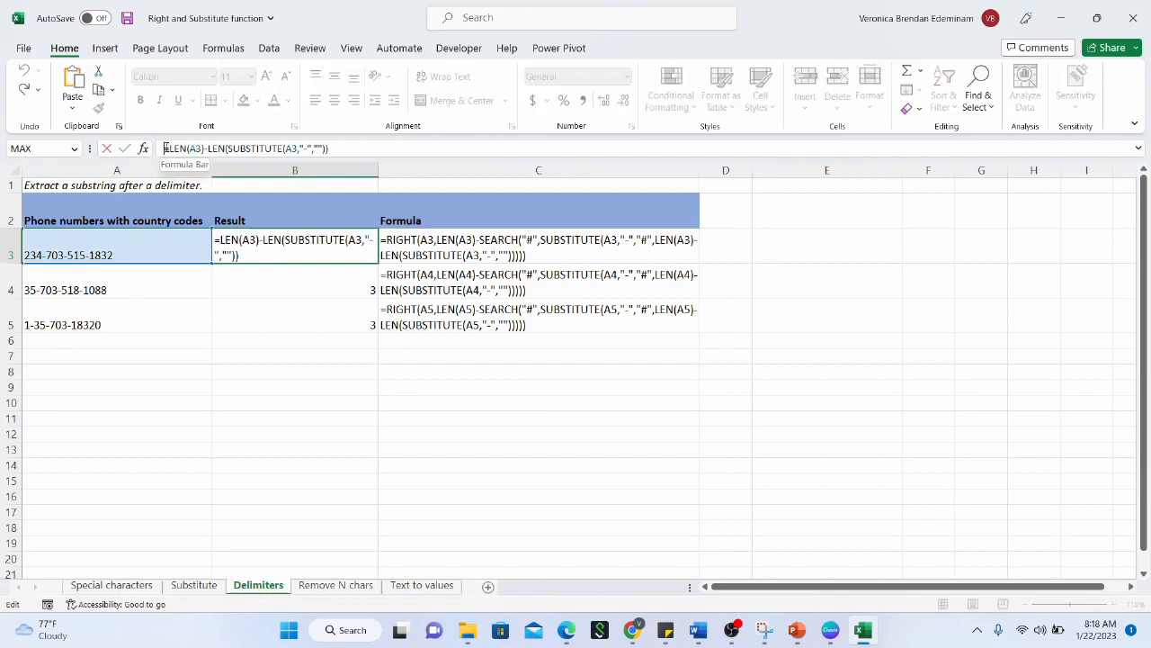
type("substitute")
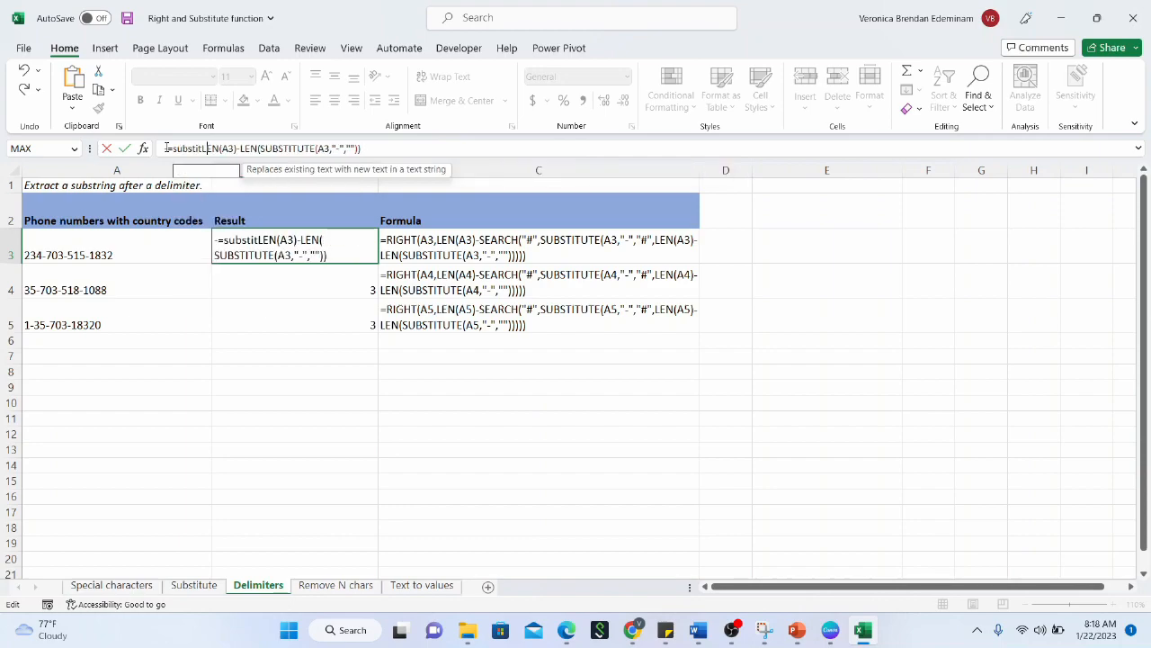
type("(")
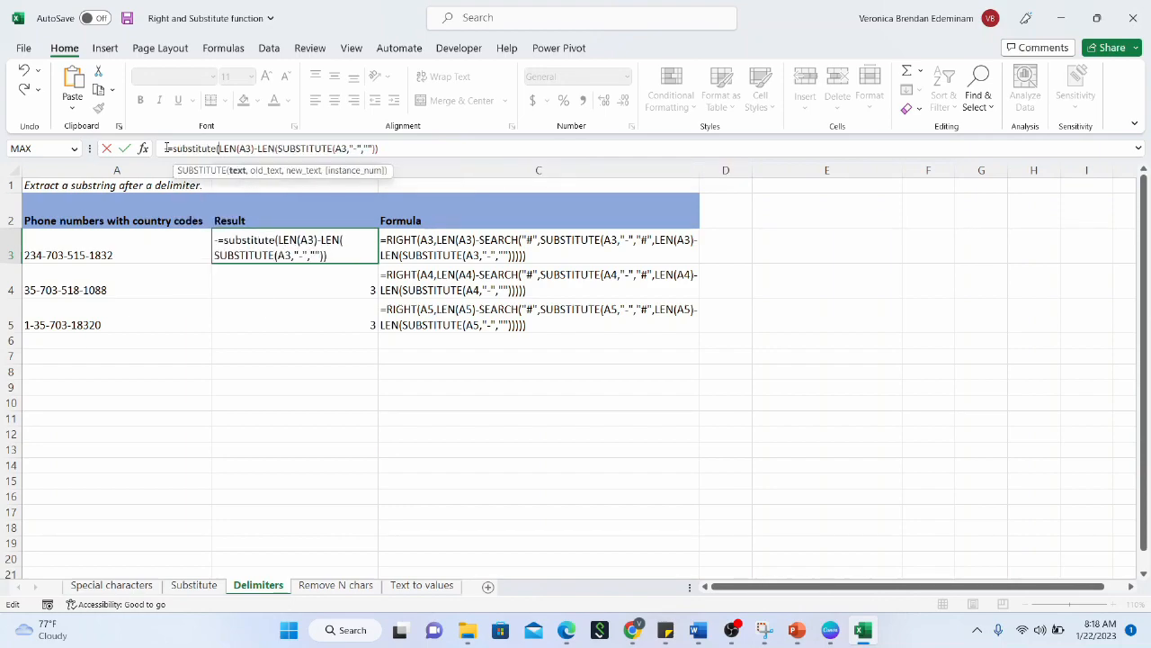
left_click(135, 239)
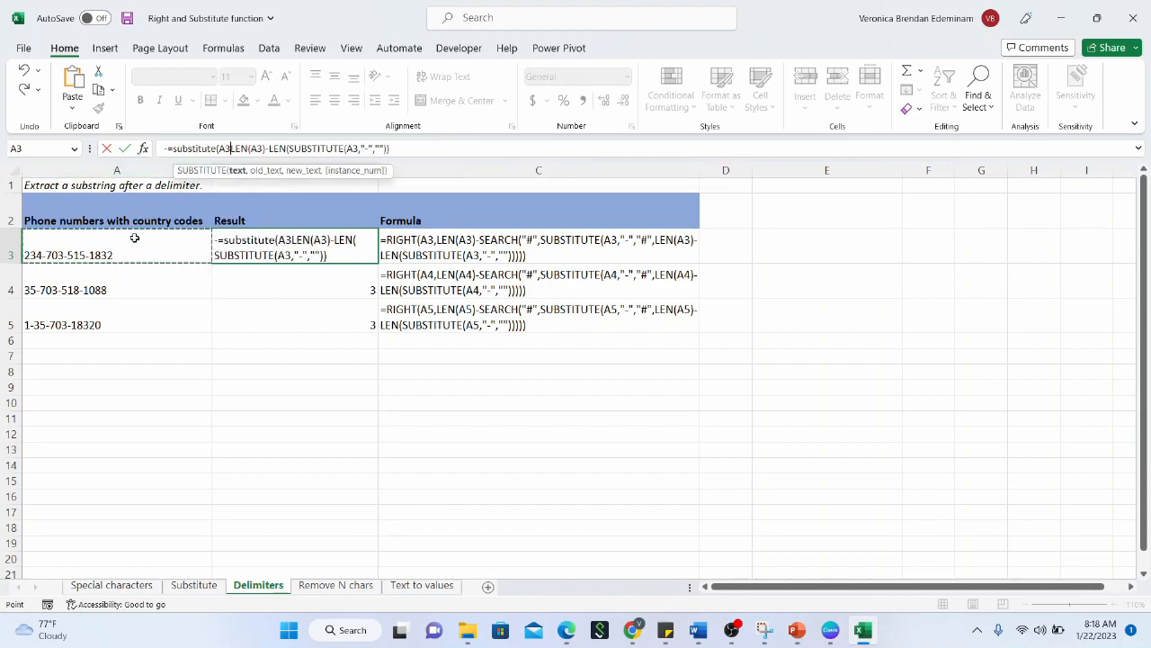
type(",")
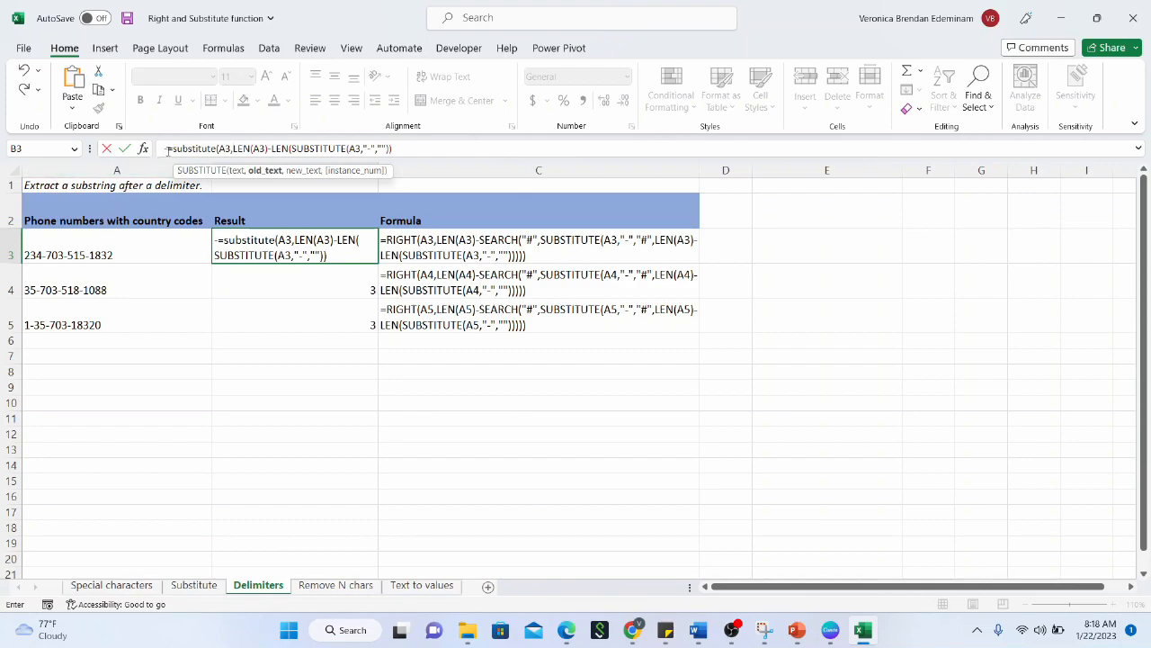
key("Escape")
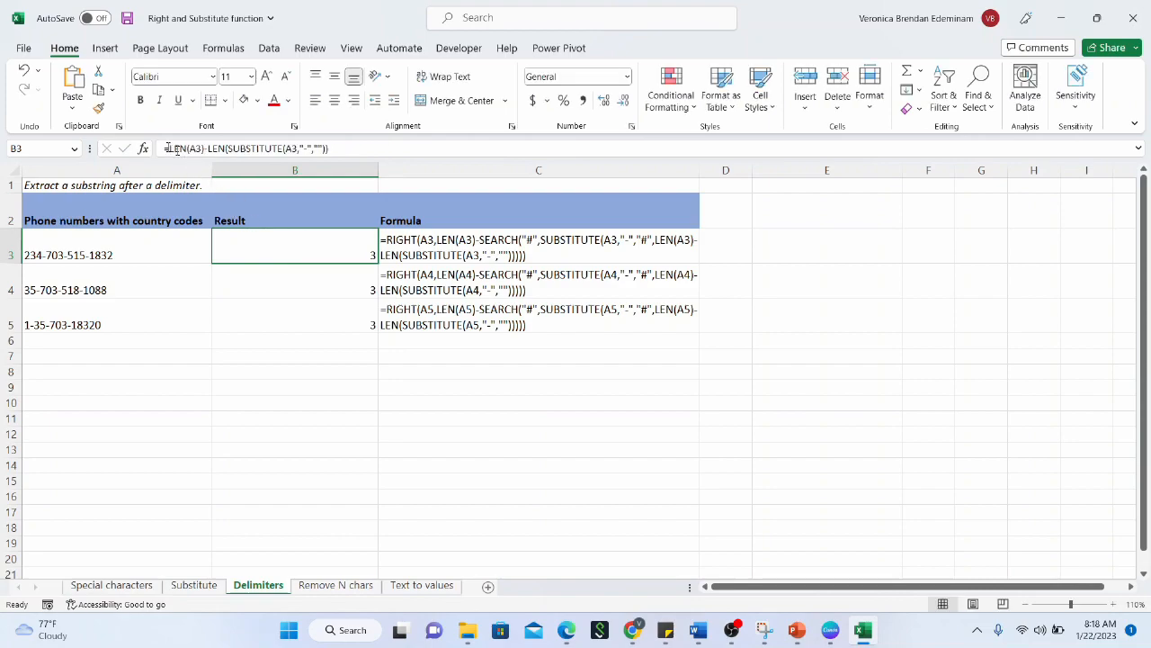
left_click(167, 148)
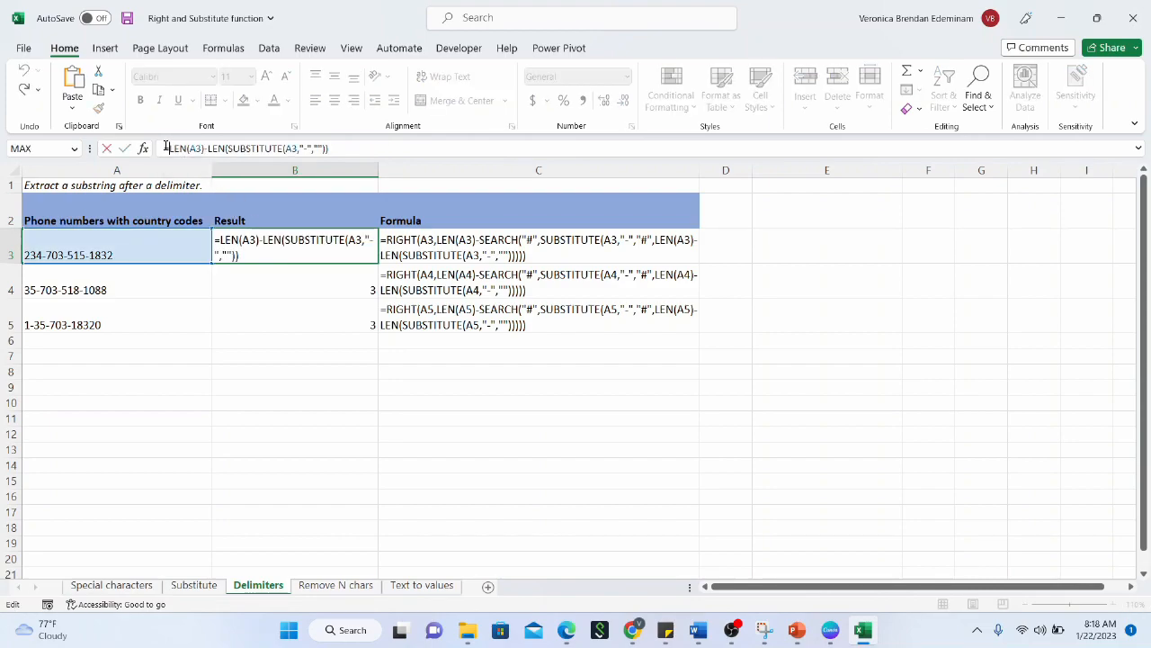
type("substitute")
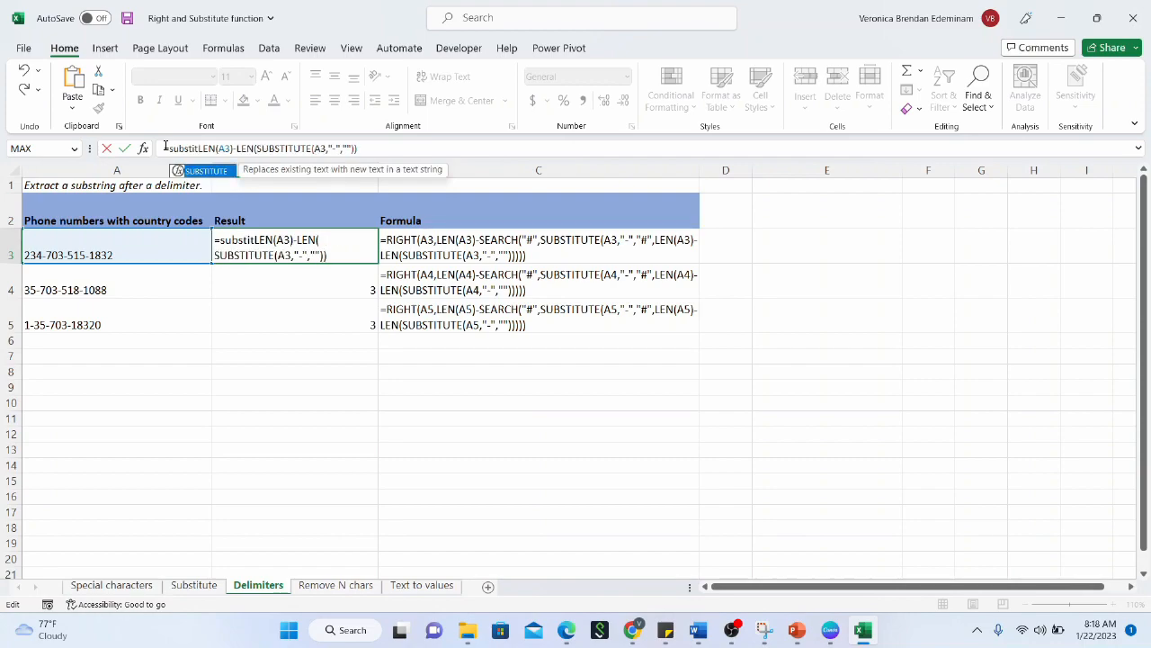
type("(")
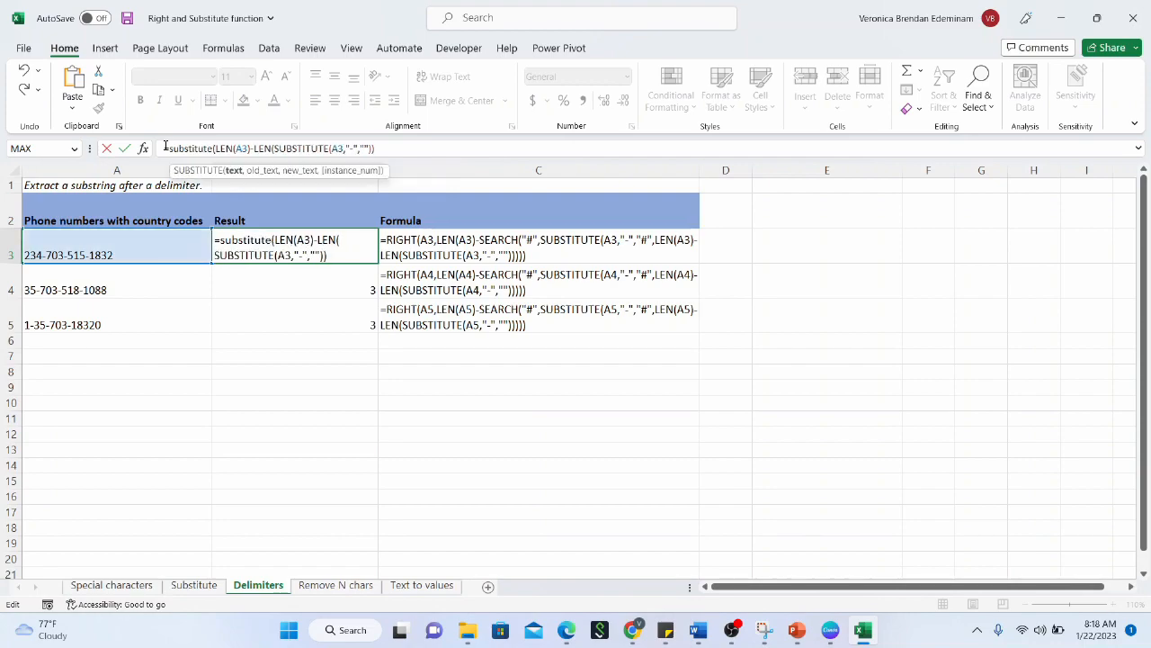
left_click(147, 241)
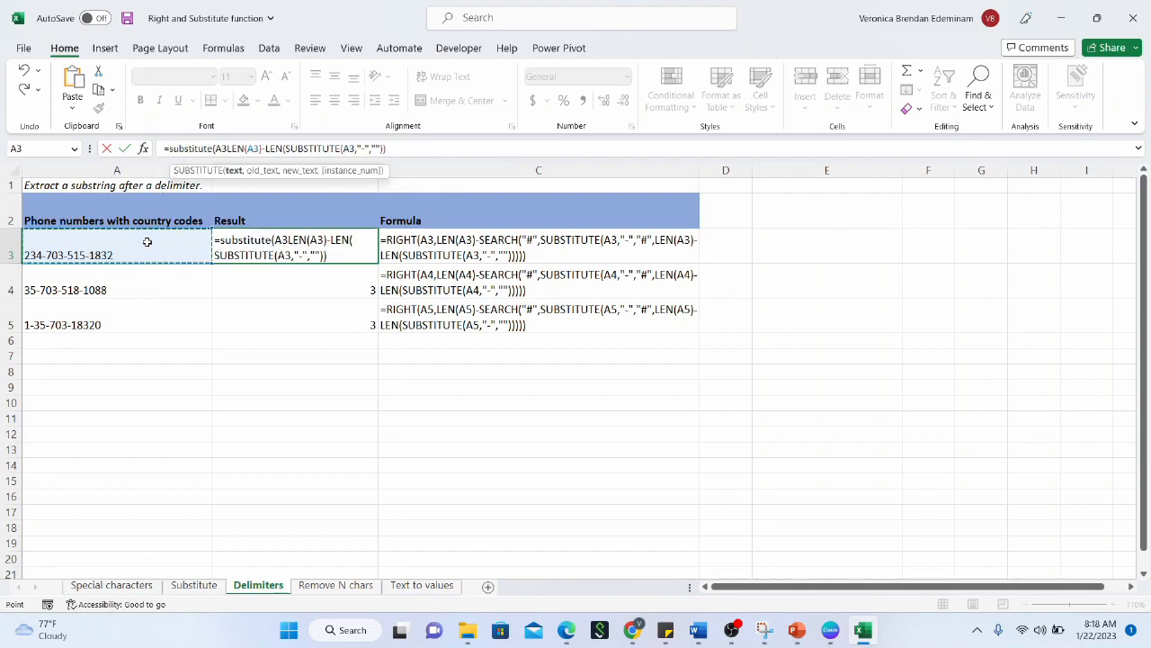
type(",")
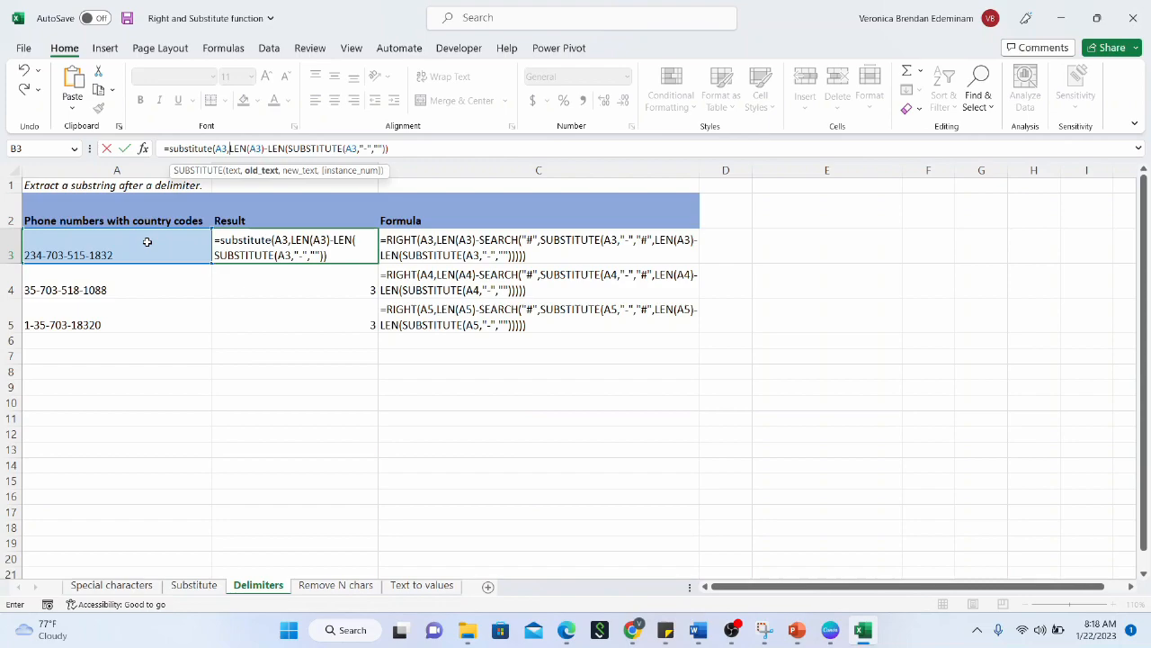
type("\"-\"")
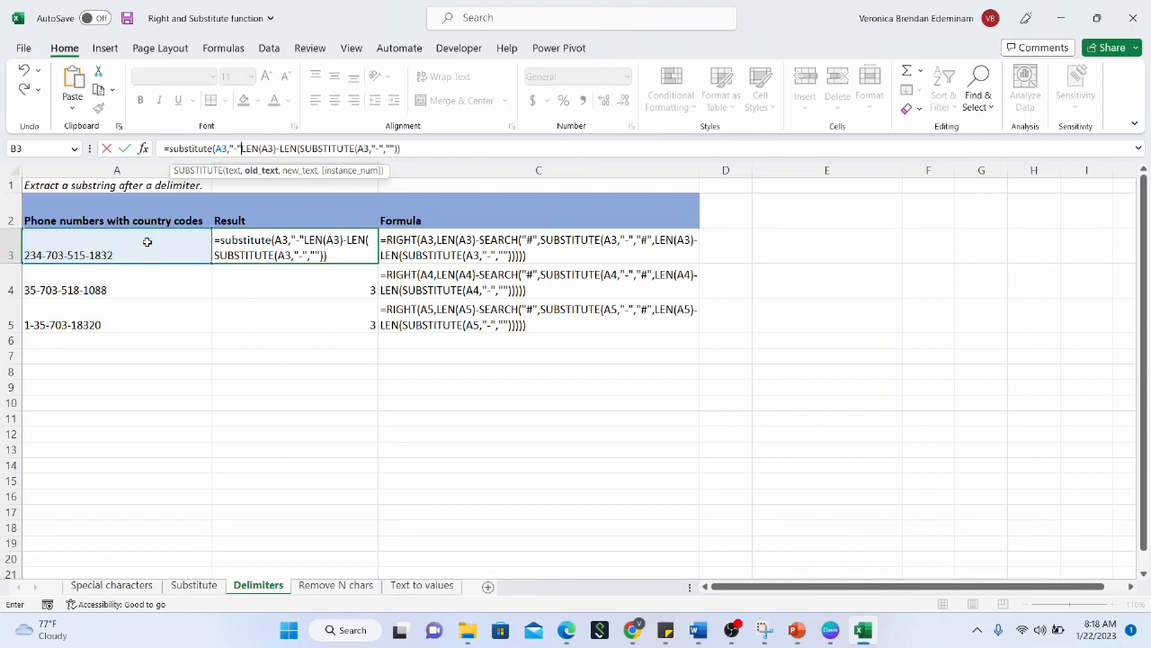
type(",")
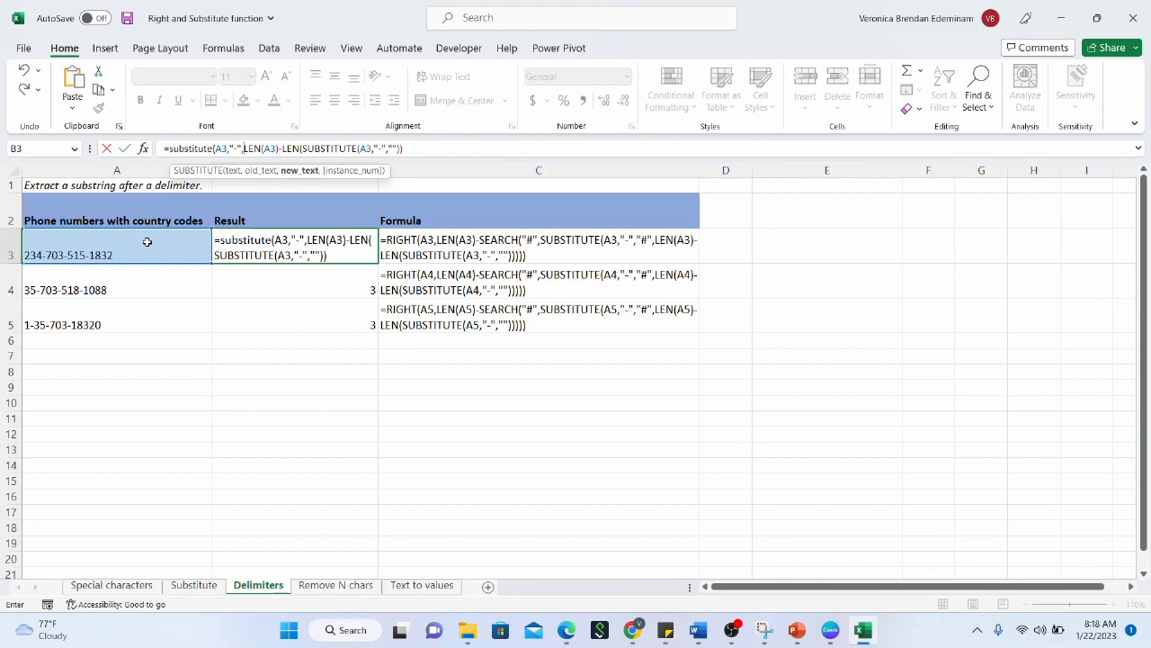
type("\"")
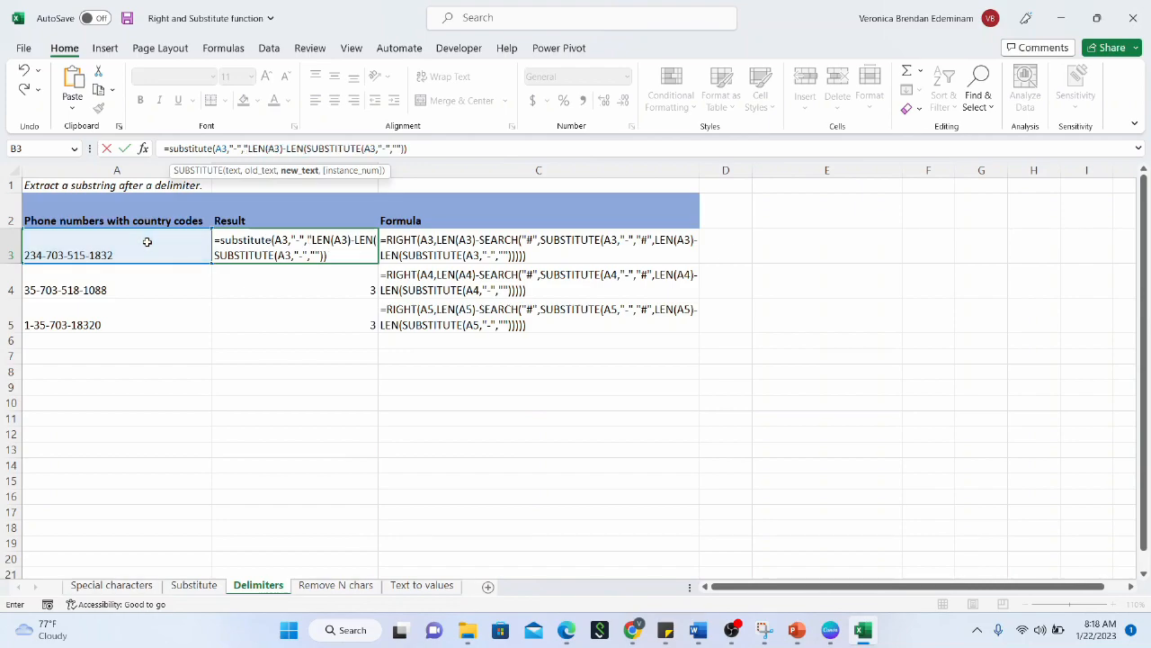
type("#\",")
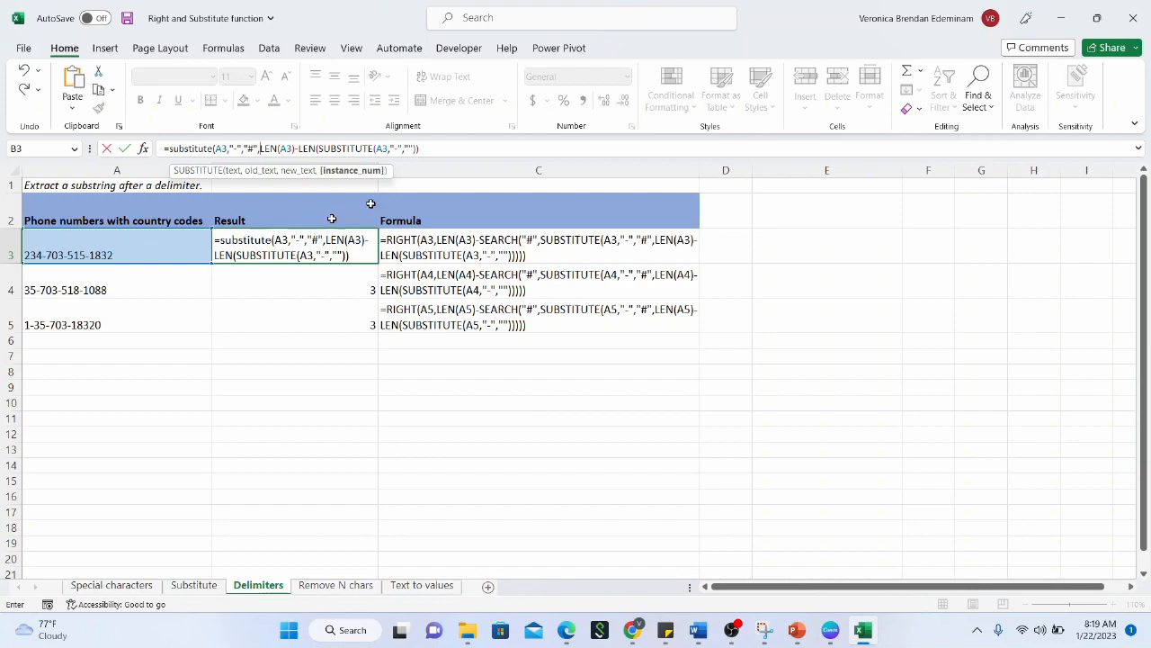
left_click(461, 152)
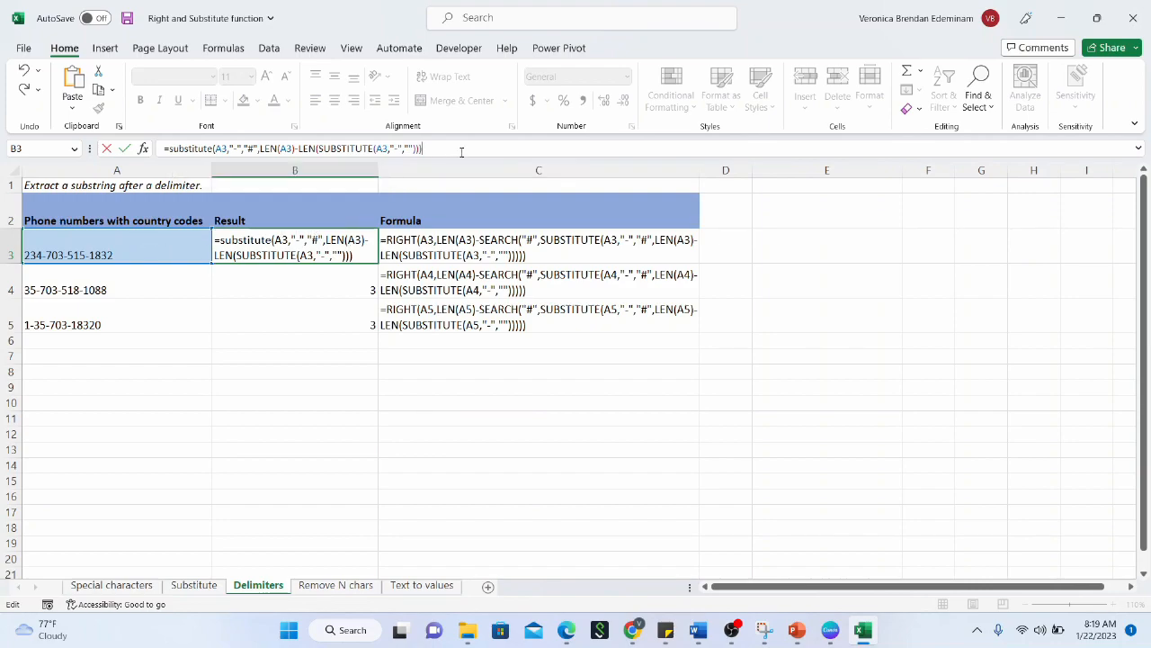
key("Return")
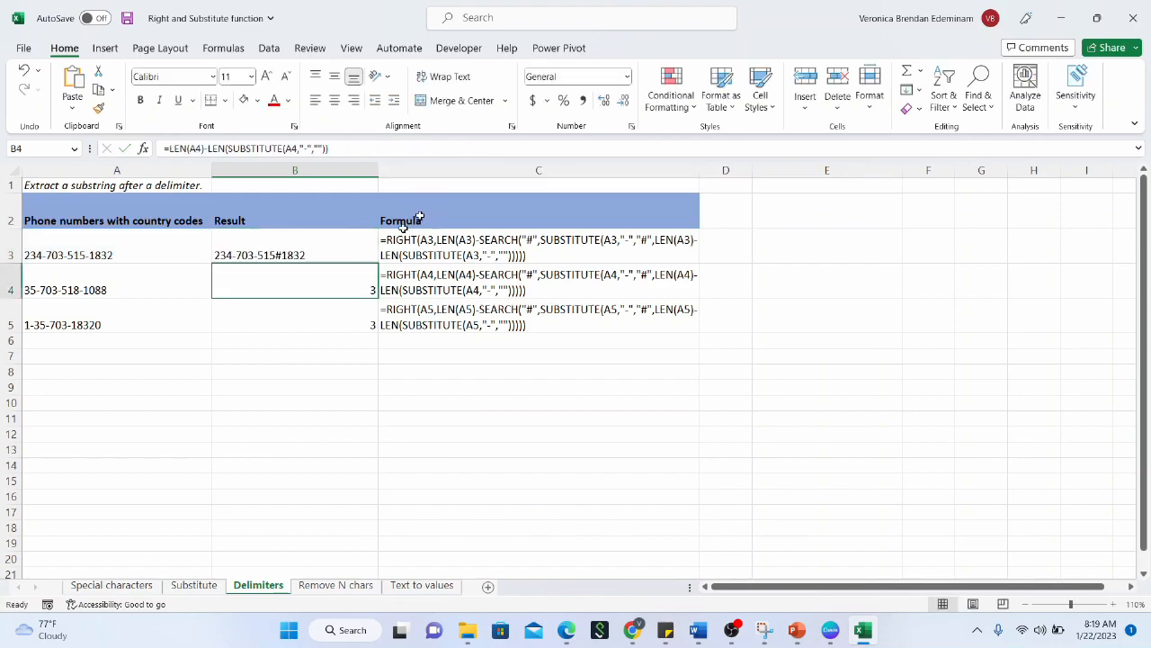
left_click(343, 255)
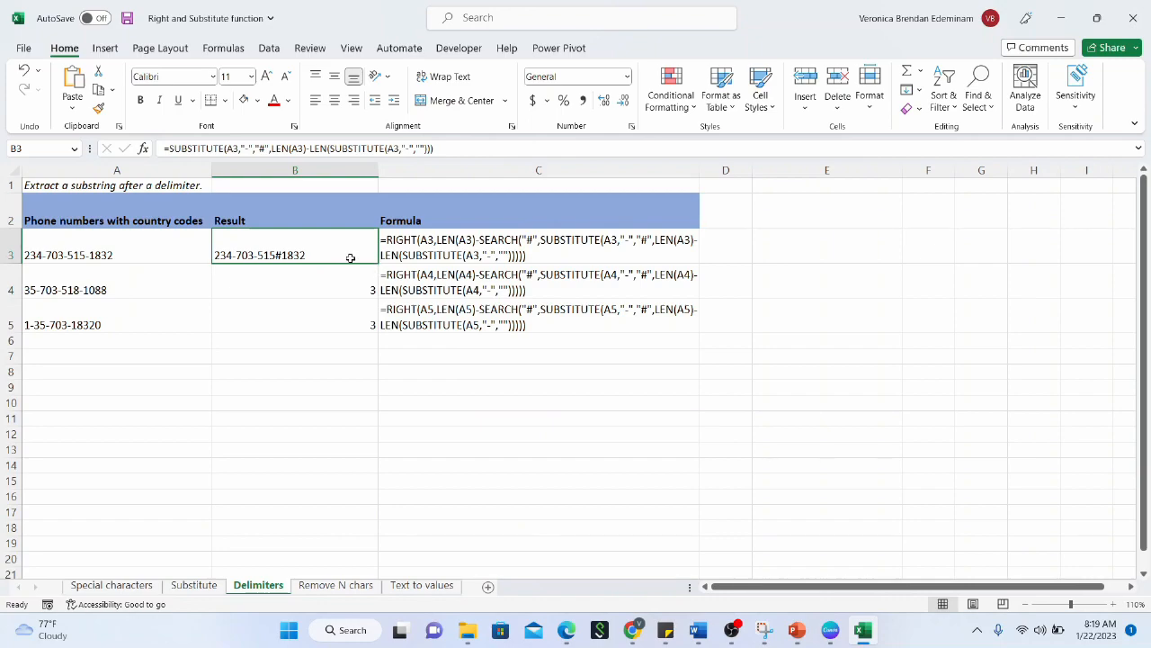
left_click_drag(379, 262, 371, 322)
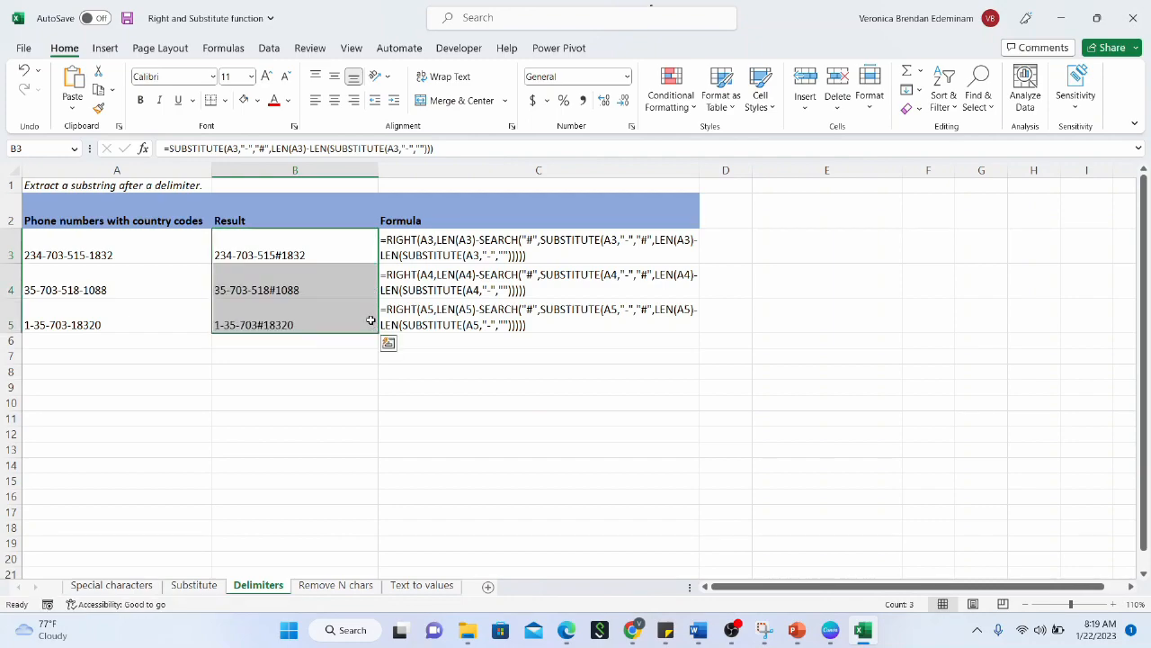
Select only B3 and put its SUBSTITUTE formula into edit mode in the formula bar
left_click(338, 255)
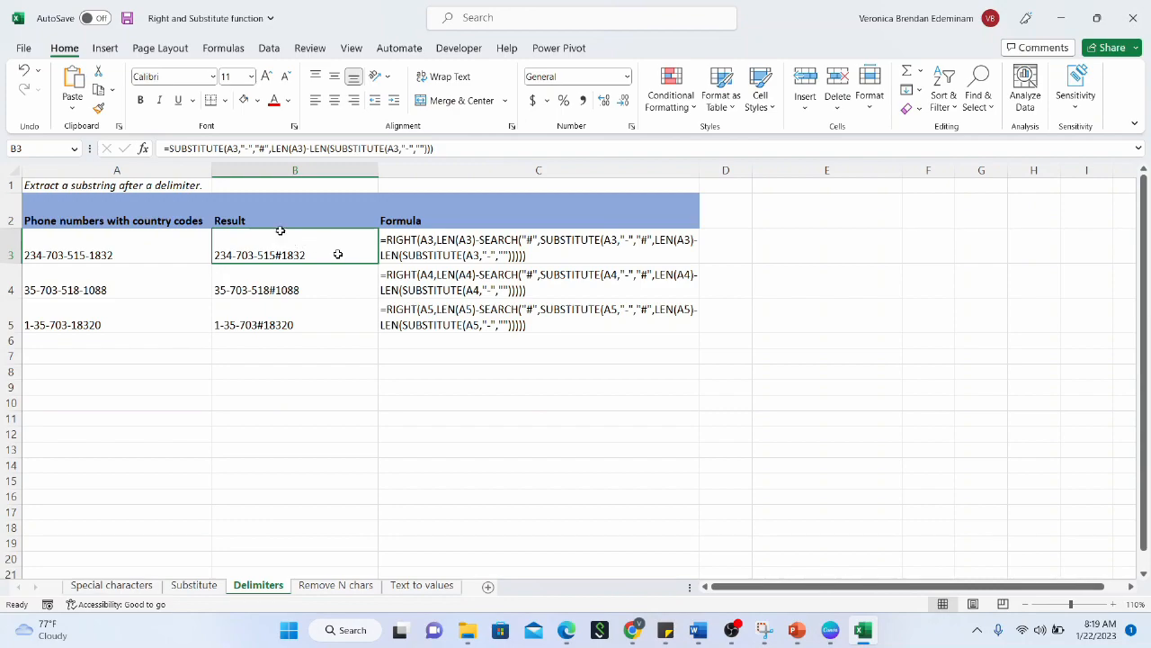
left_click(171, 148)
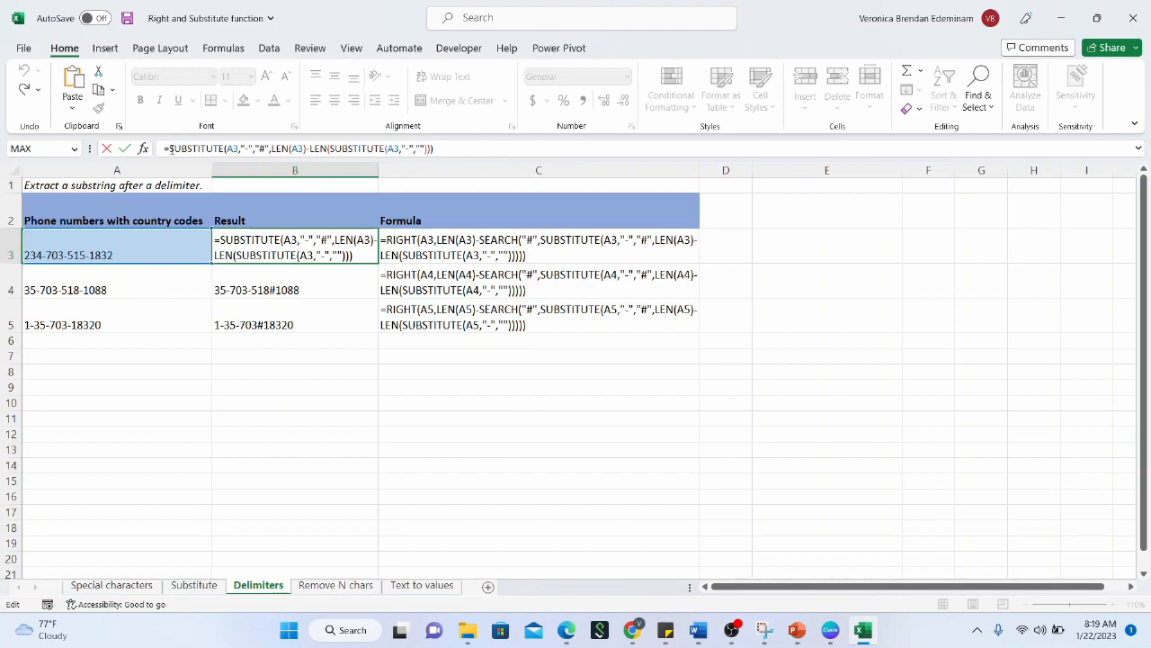
Wrap B3's formula in SEARCH("#",…) so it returns 12, the position of the #
type("sea")
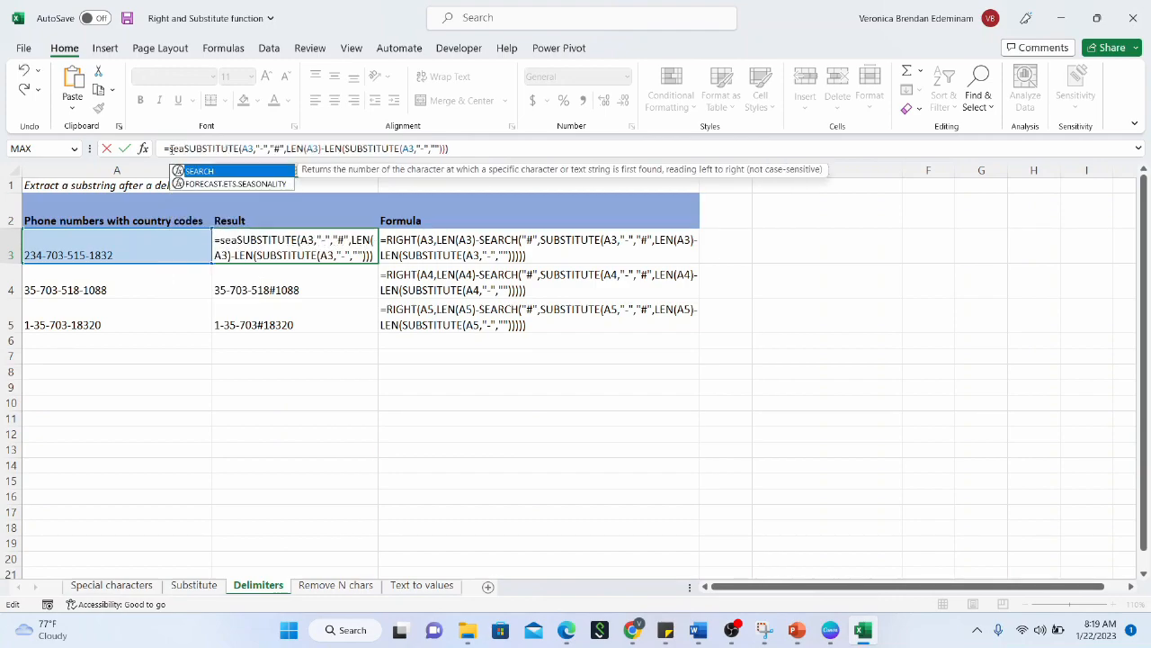
type("rch")
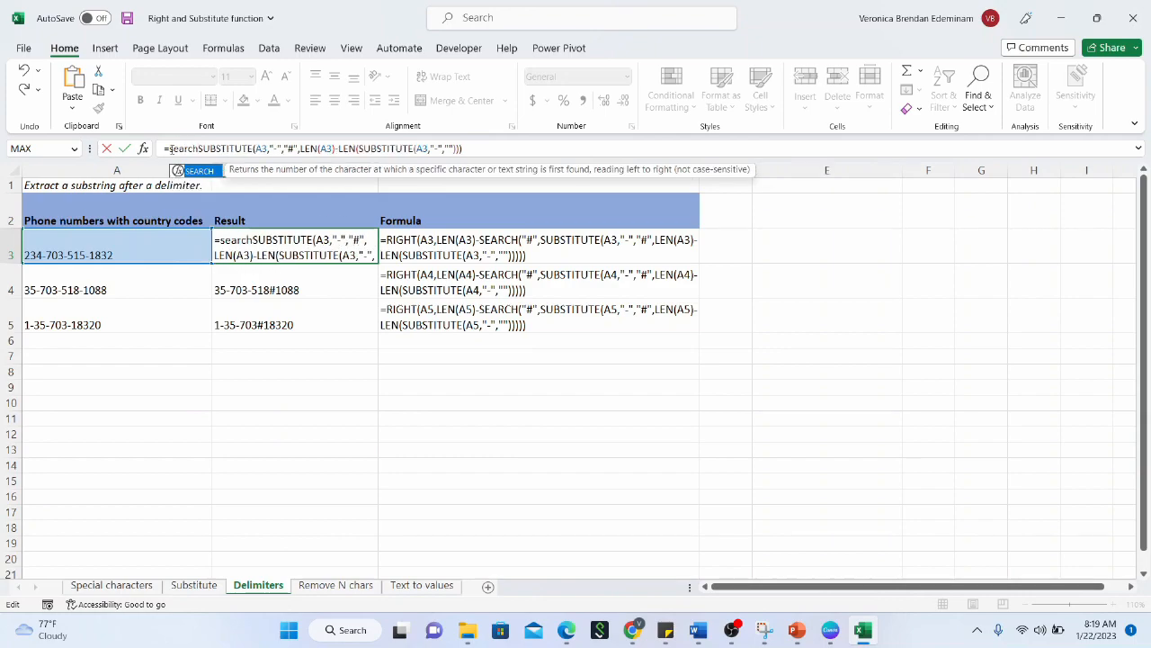
type("(\"")
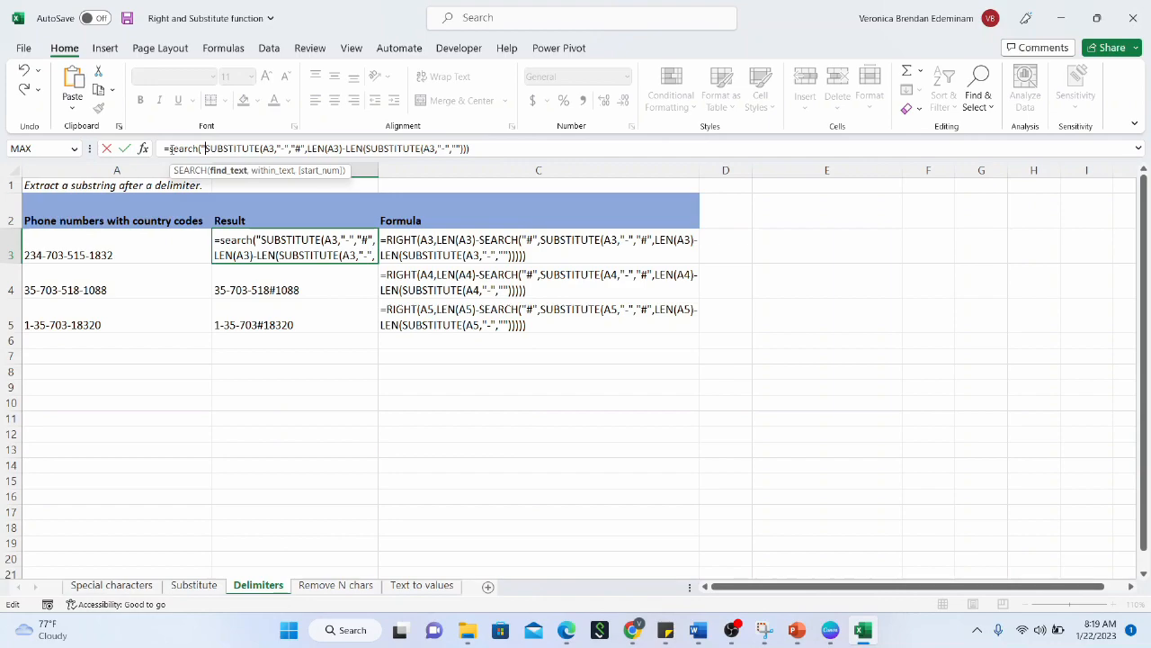
type("#")
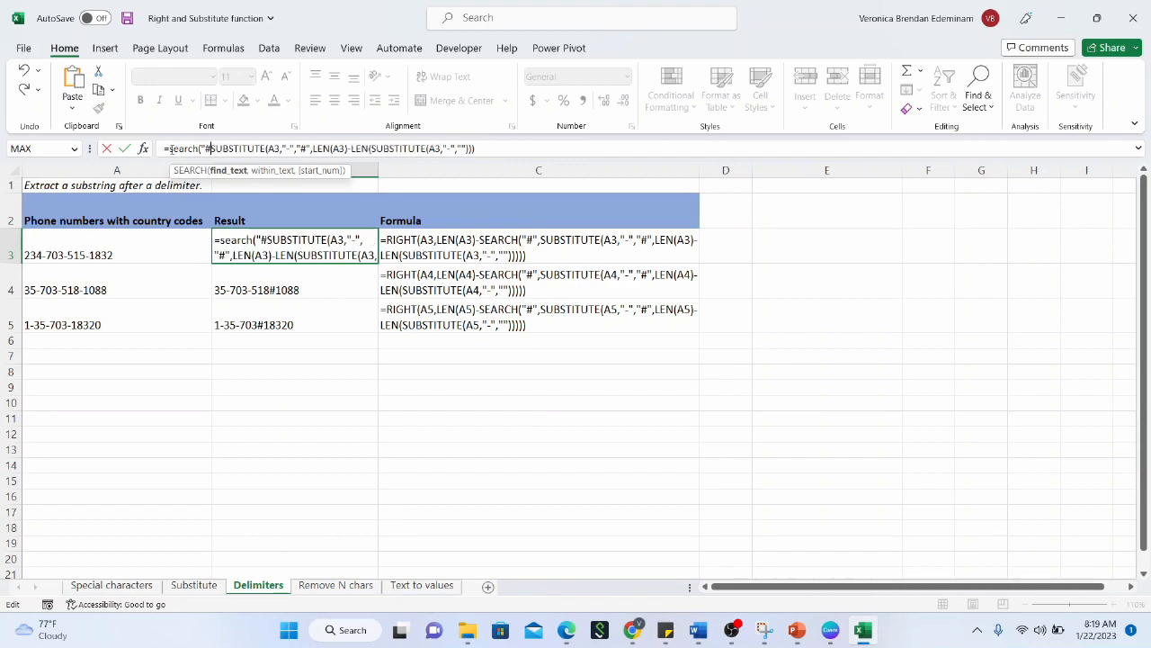
type("\"")
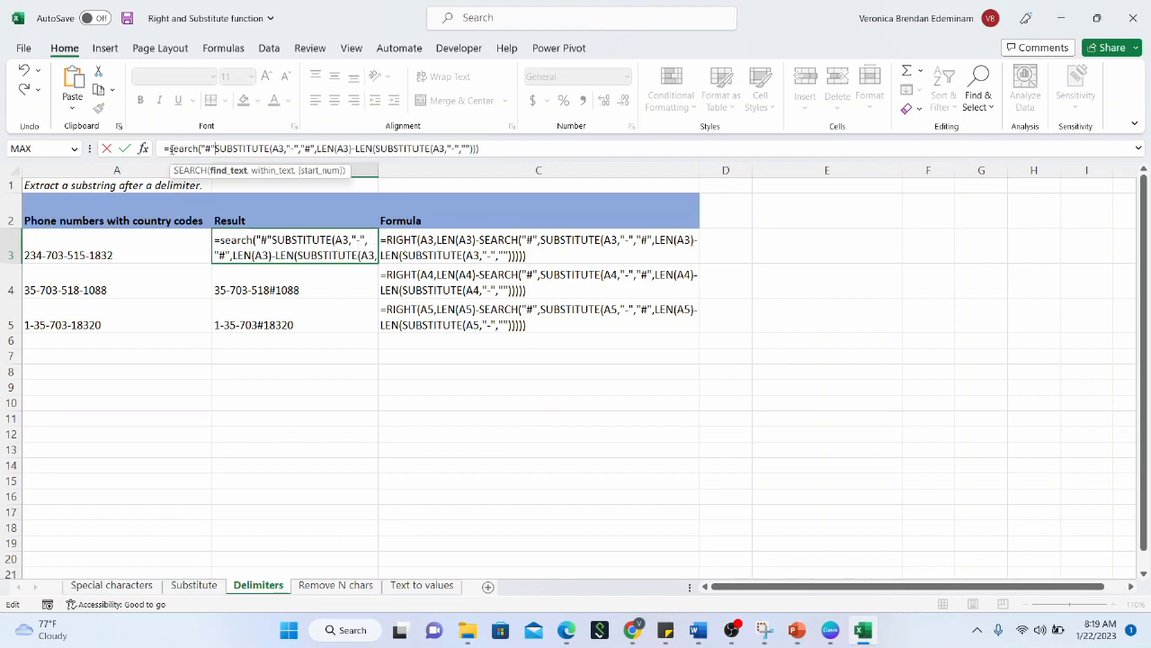
type(",")
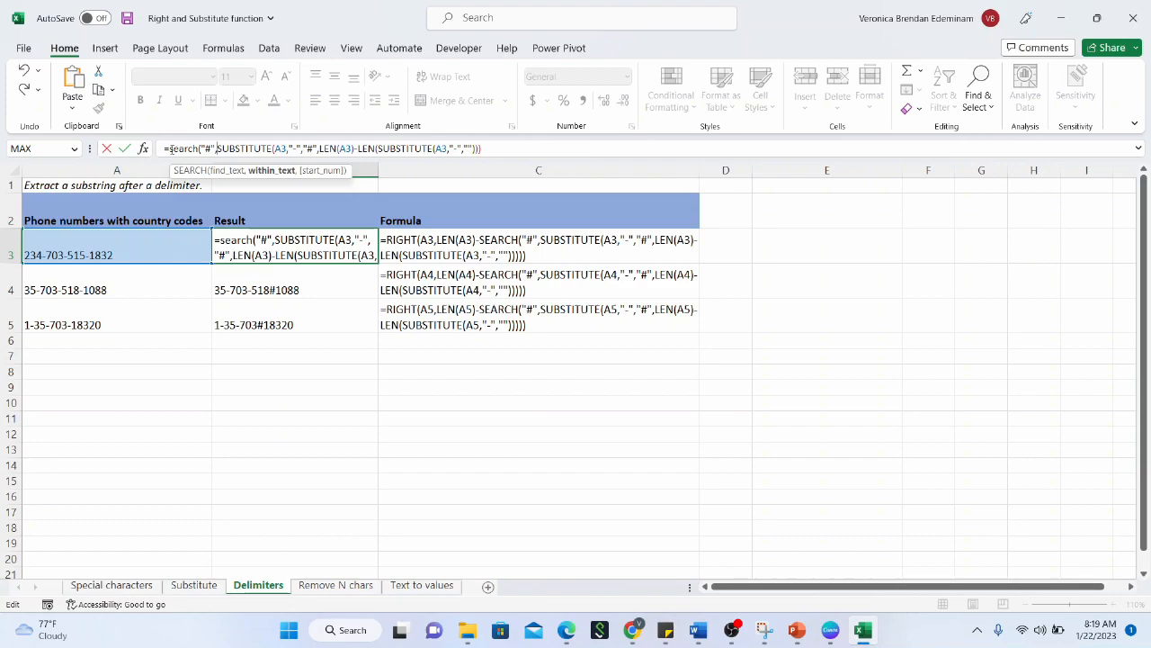
left_click(495, 150)
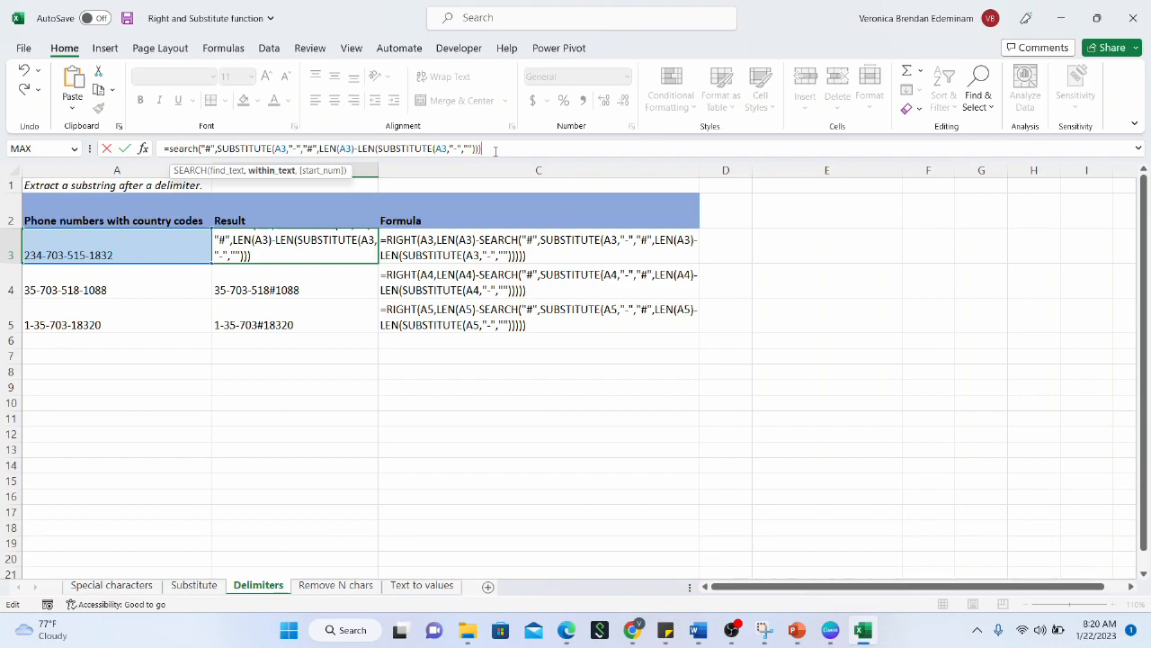
type(")")
key("Return")
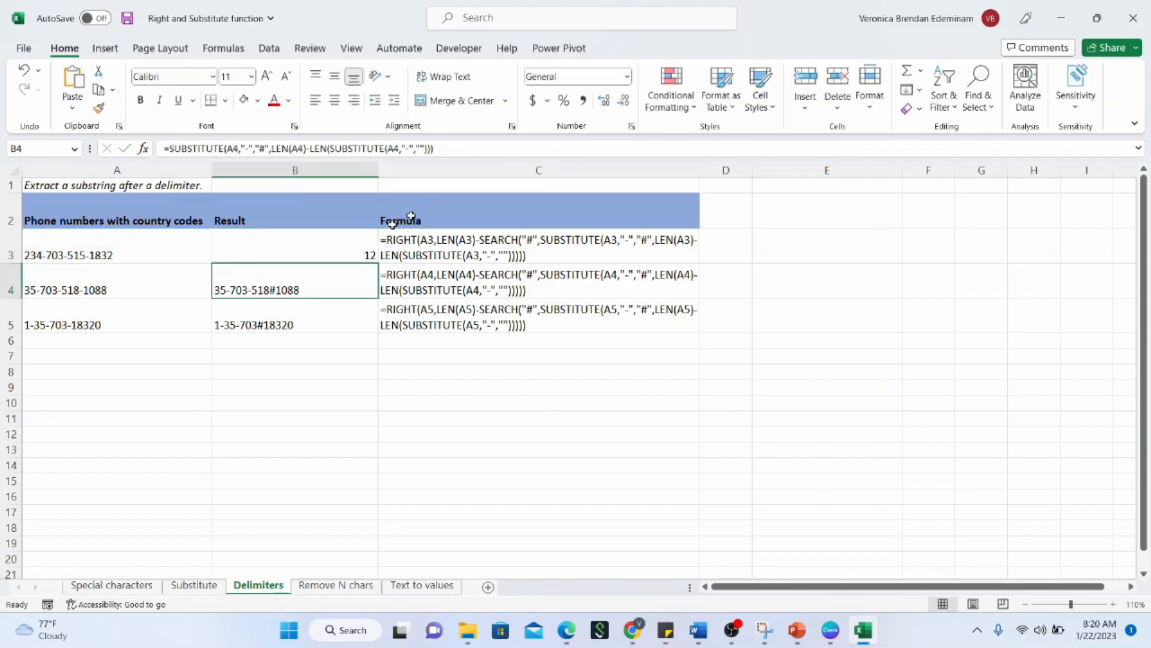
Fill the SEARCH formula from B3 down to B5, showing 12, 11 and 9
left_click(356, 242)
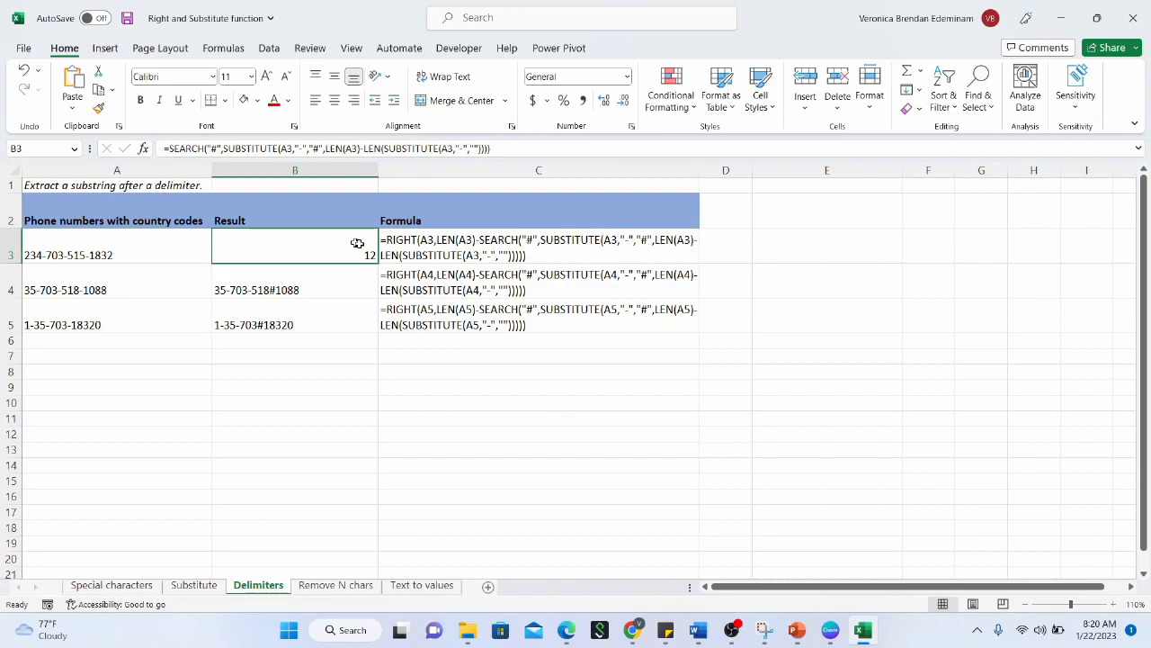
left_click_drag(376, 263, 376, 329)
left_click(352, 248)
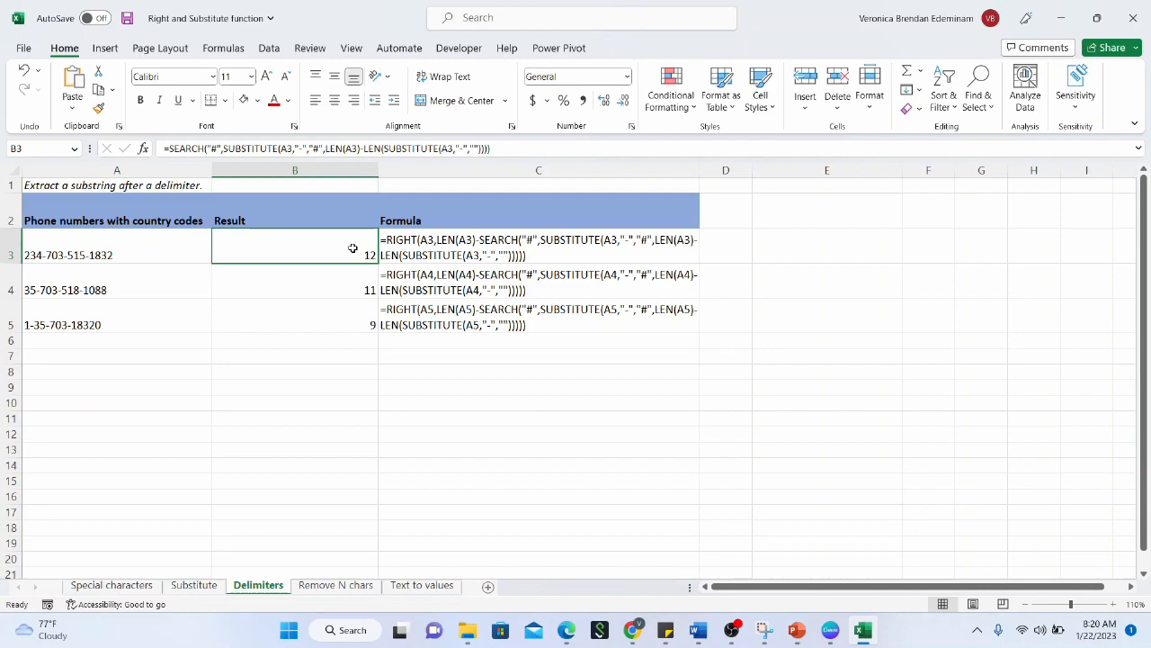
Begin prefixing B3's formula with LEN(A3)-, then cancel the edit
left_click(170, 148)
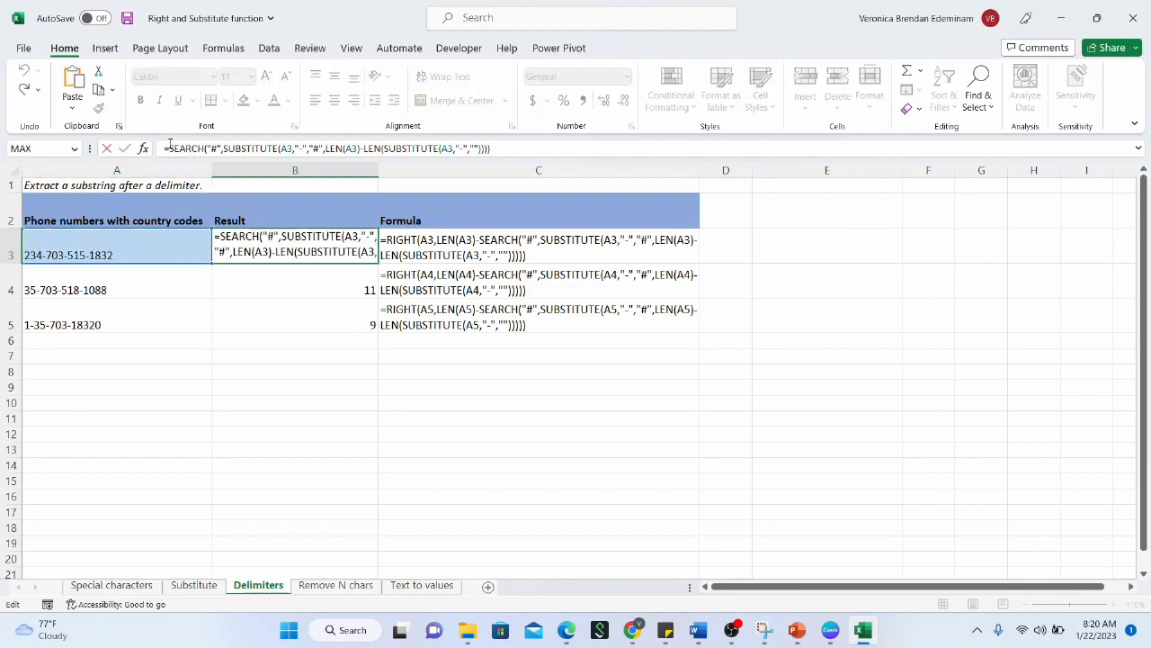
type("len")
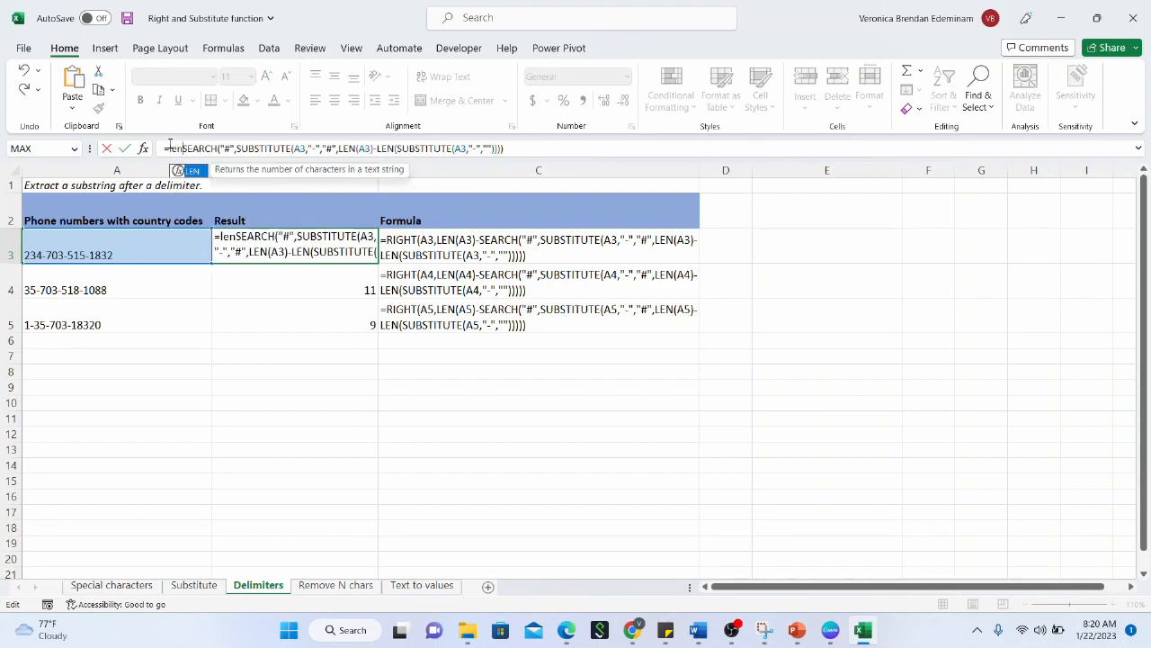
type("(")
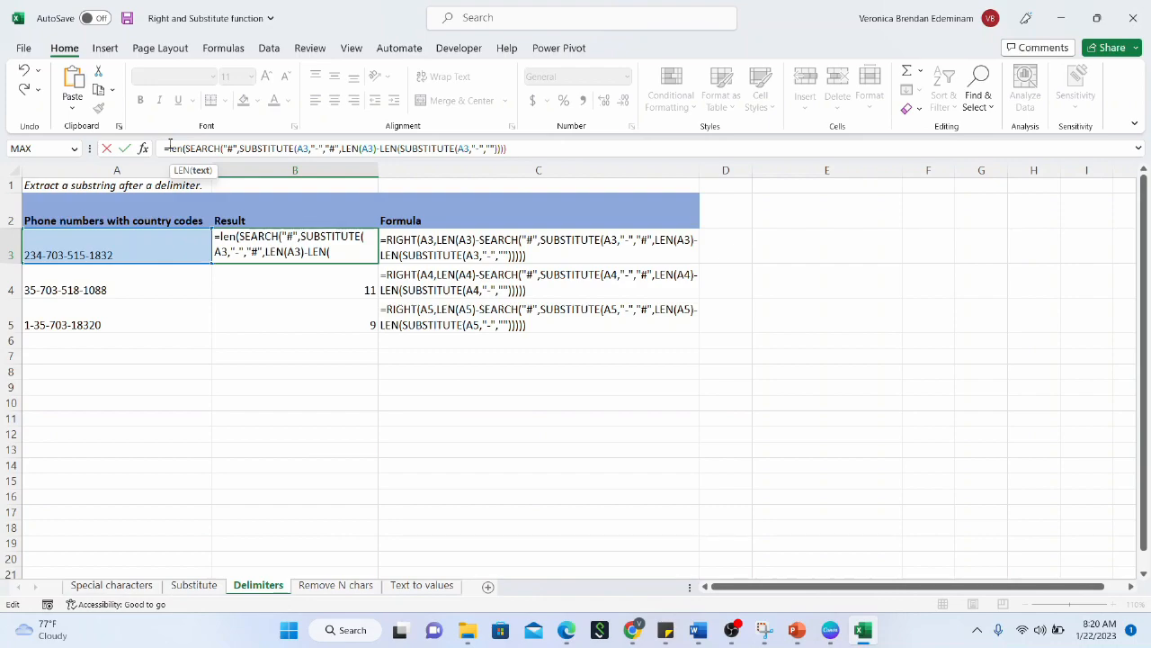
type("(")
left_click(156, 249)
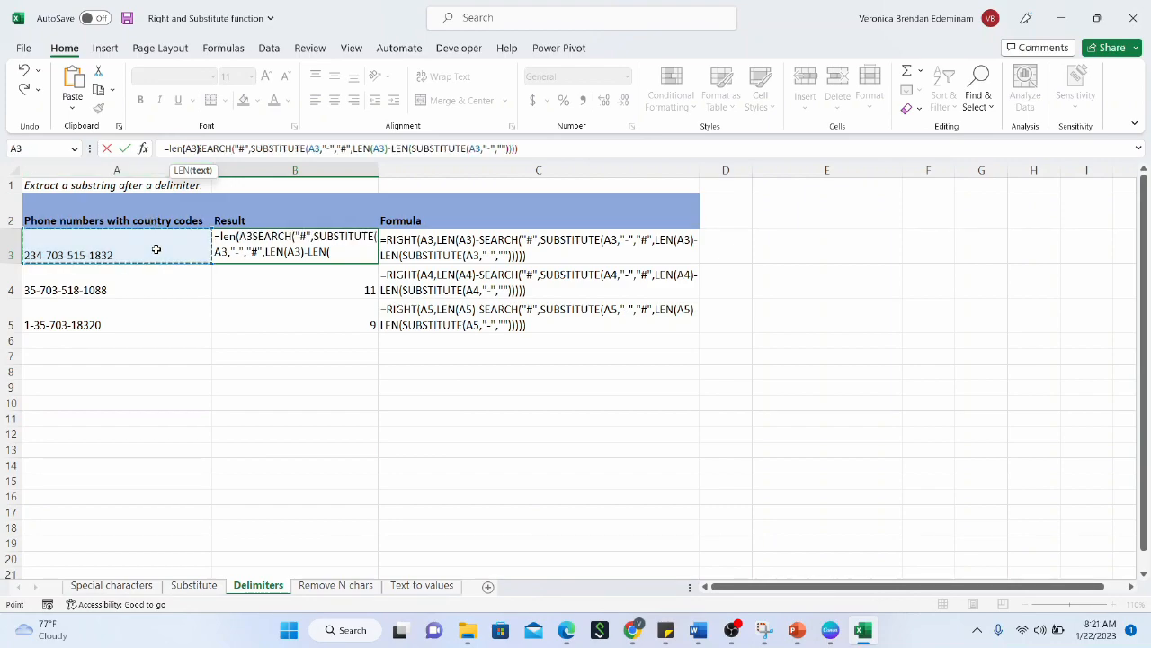
type(")")
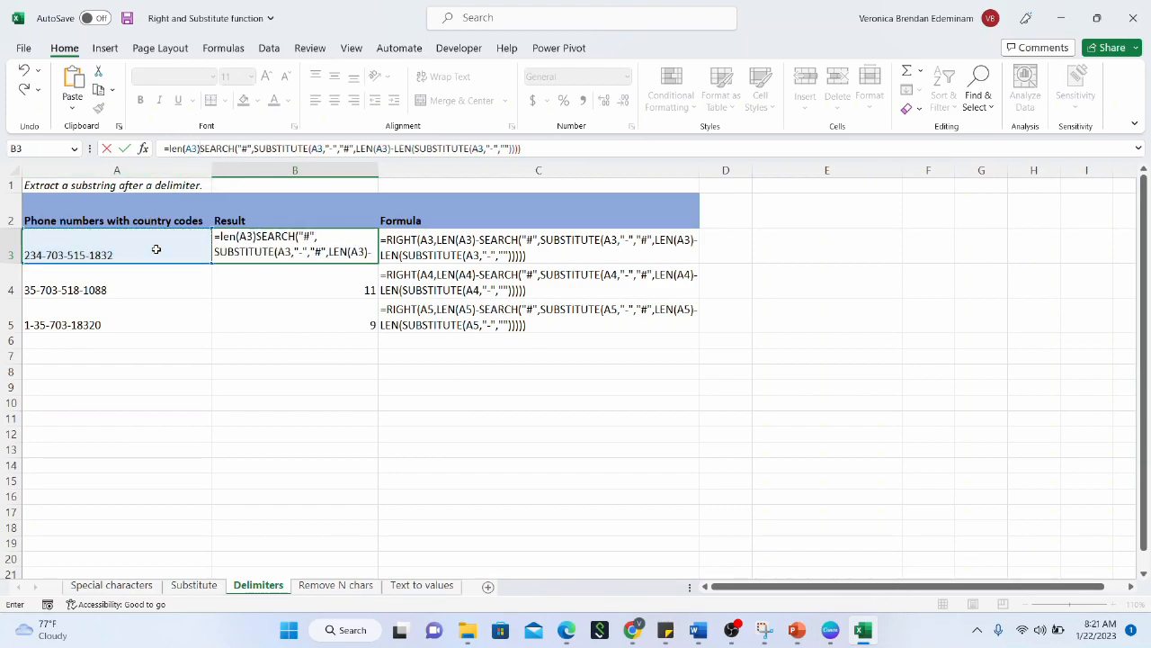
type("-")
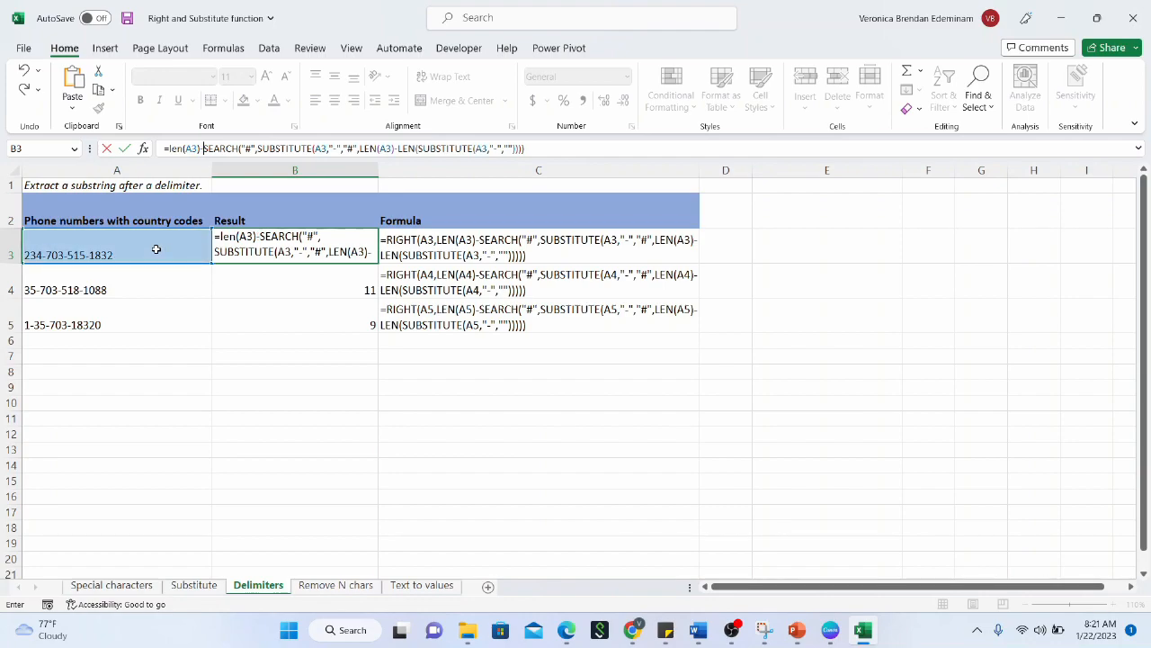
key("Escape")
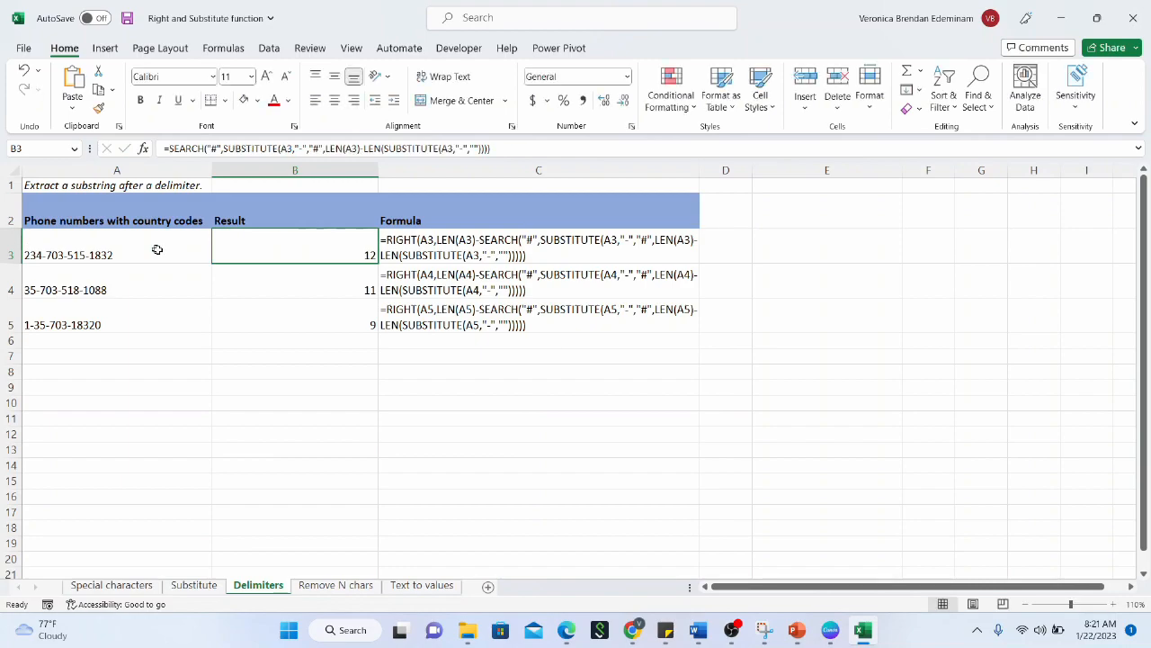
Prefix B3's SEARCH formula with LEN(A3)- so B3 returns 4
left_click(166, 148)
left_click(165, 149)
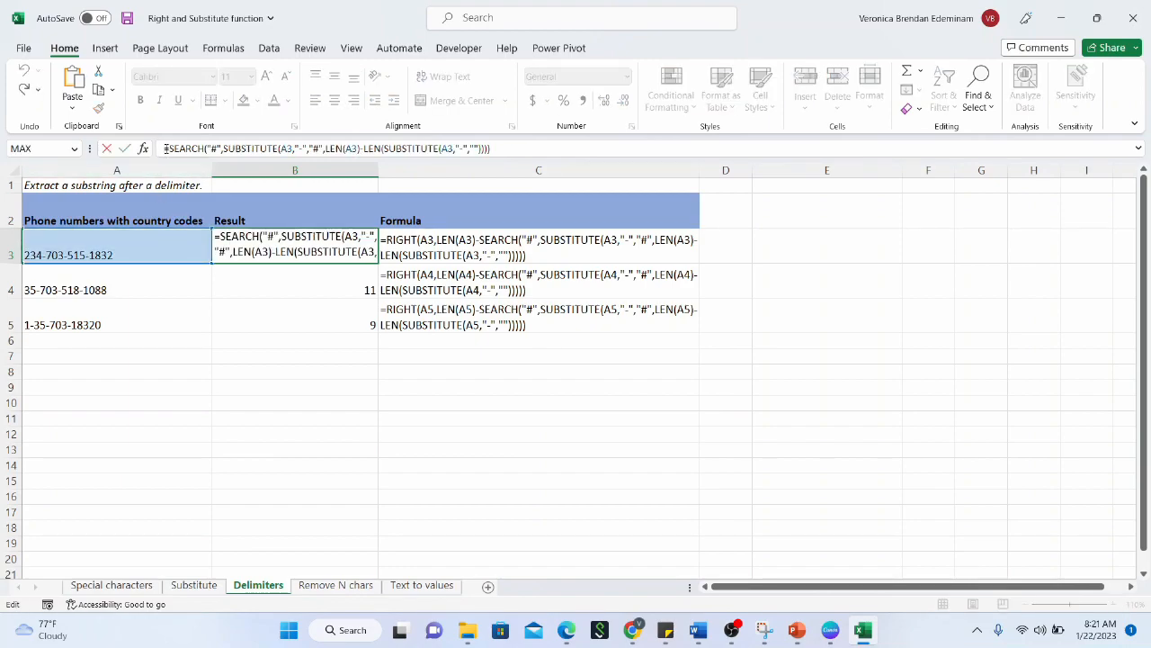
type("len(")
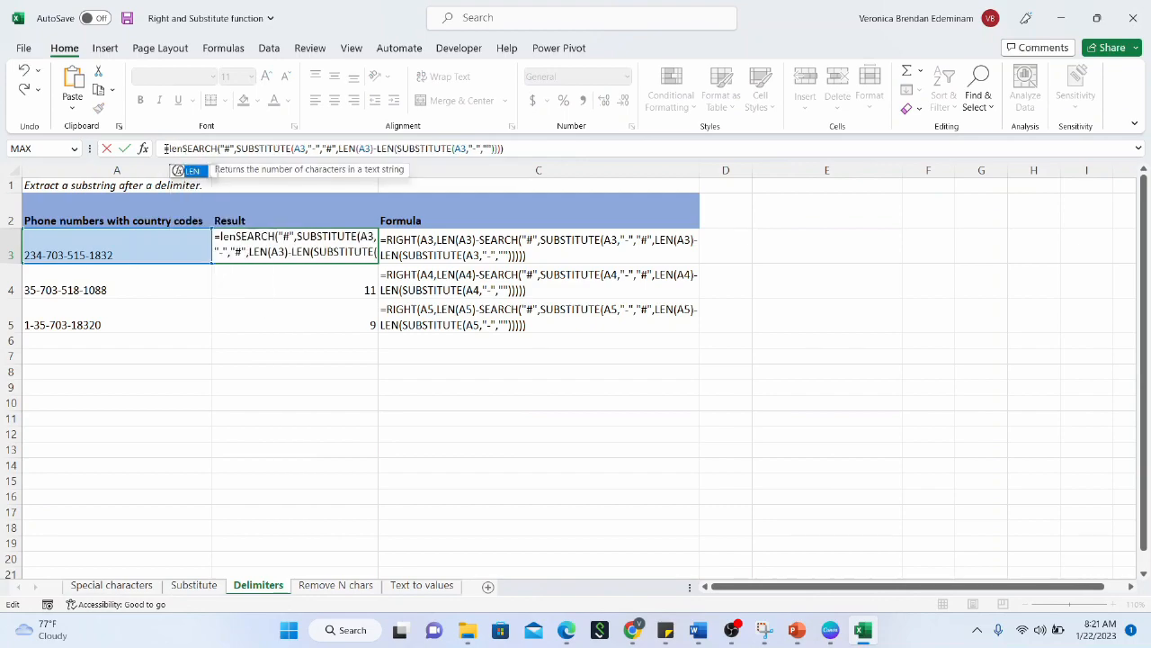
left_click(158, 255)
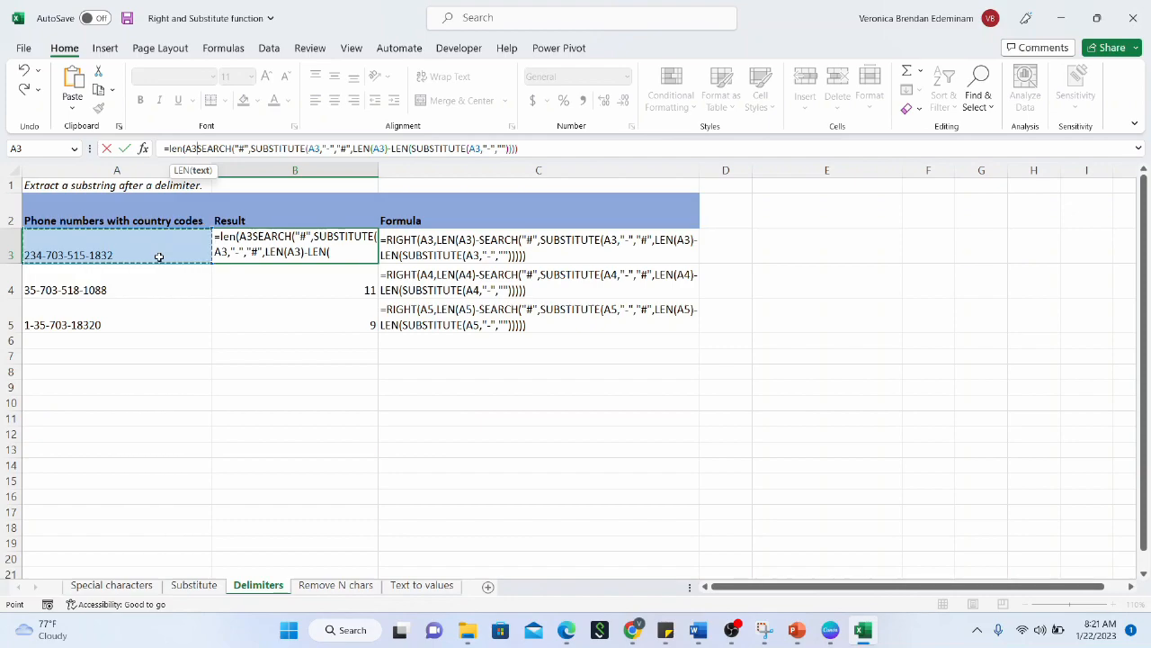
type(")")
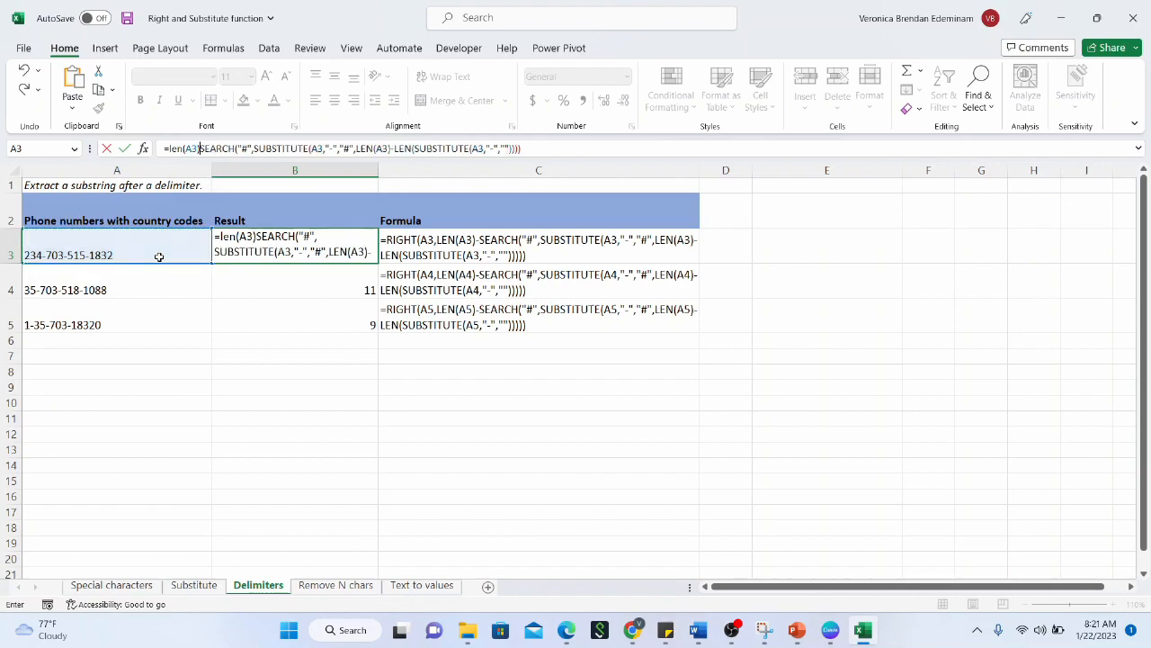
type("-")
key("Return")
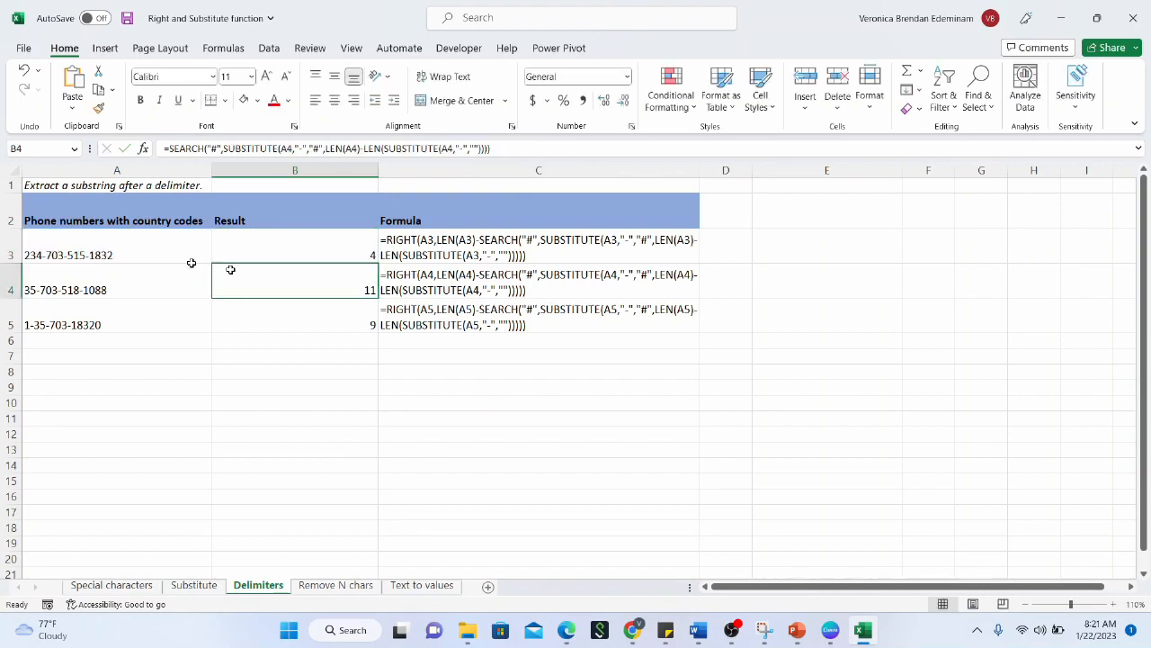
Copy B3's length-minus-position formula into B4:B5, returning 4 and 5
left_click(295, 248)
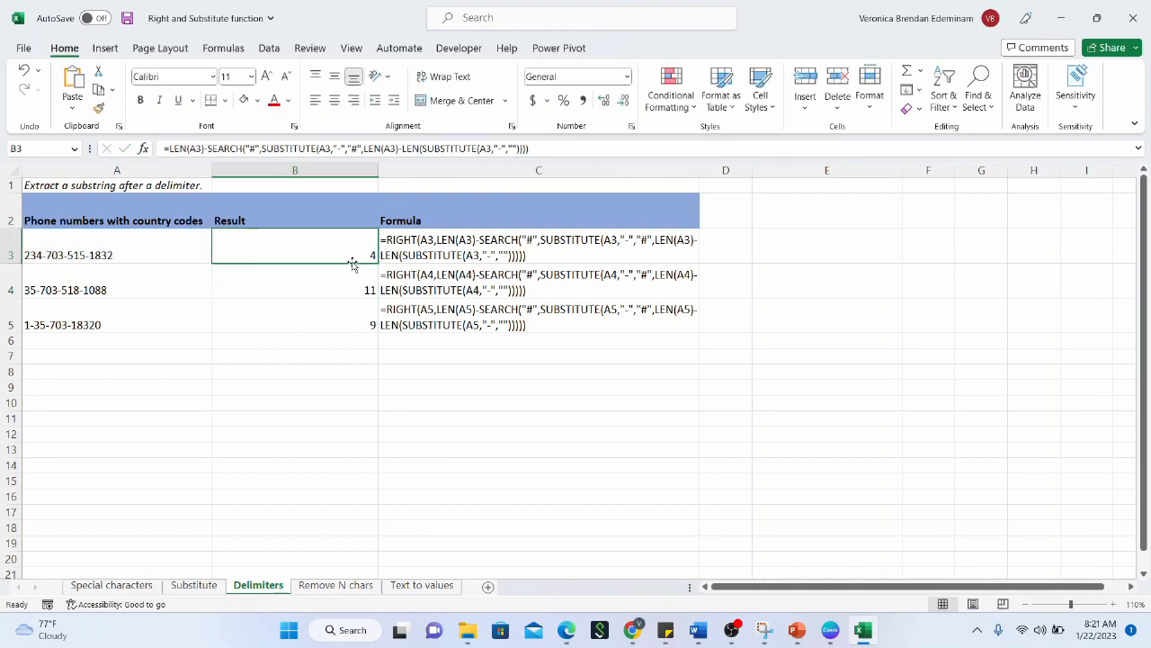
left_click_drag(377, 262, 369, 331)
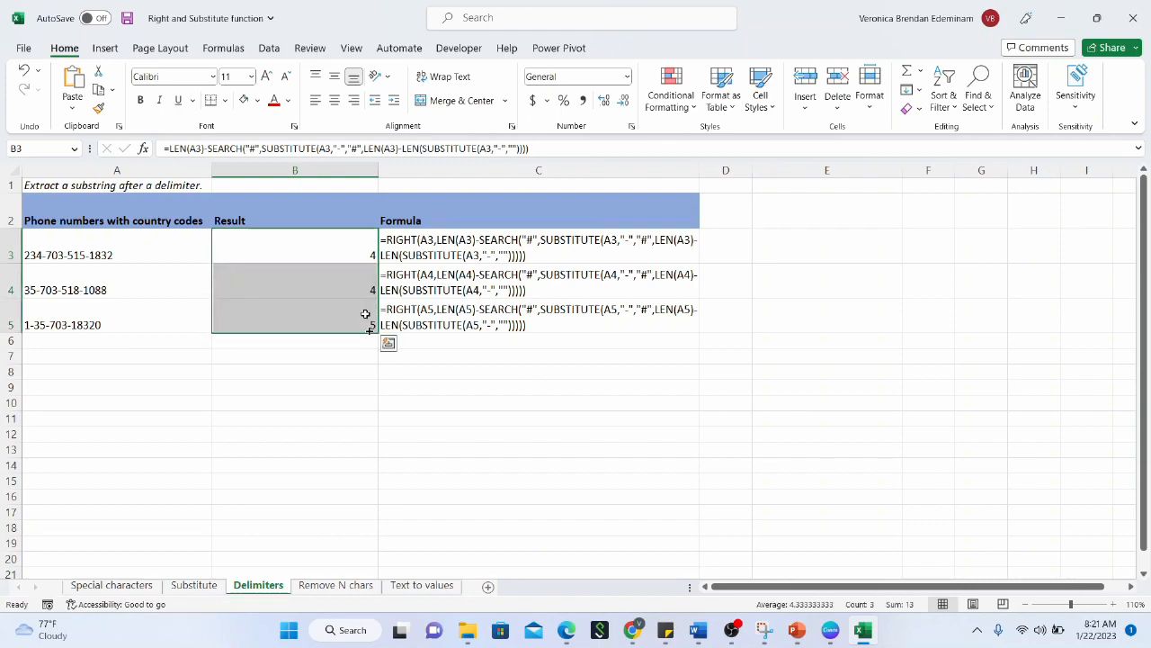
left_click(361, 249)
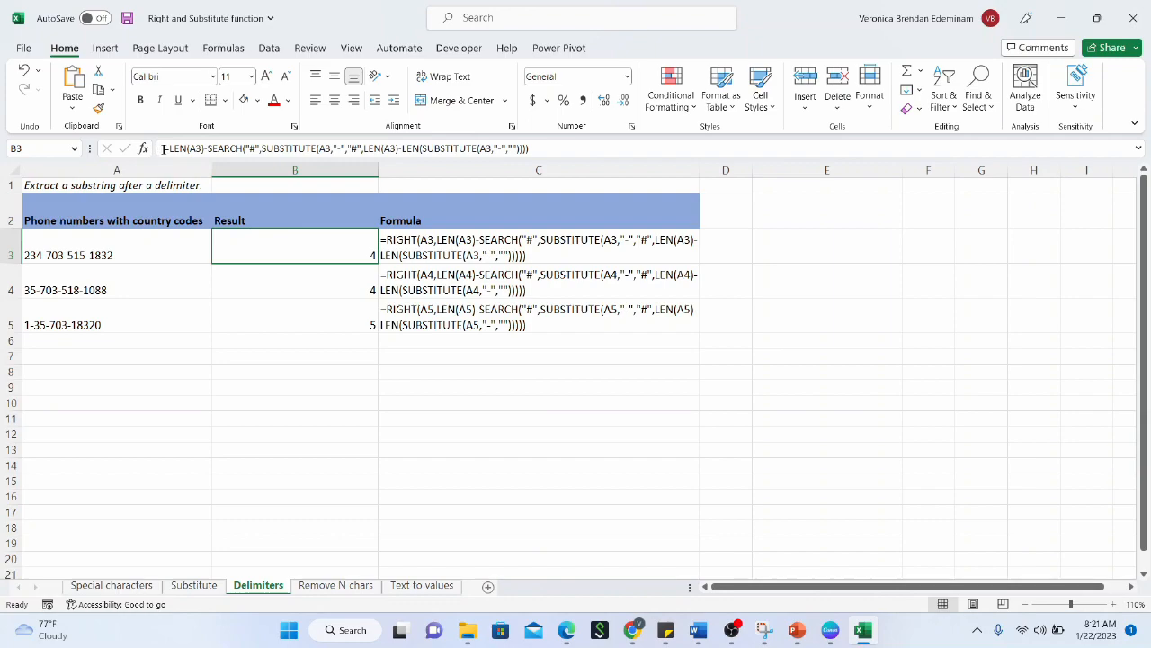
Wrap B3's formula in RIGHT(A3,…) so it extracts 1832
left_click(169, 151)
type("right(")
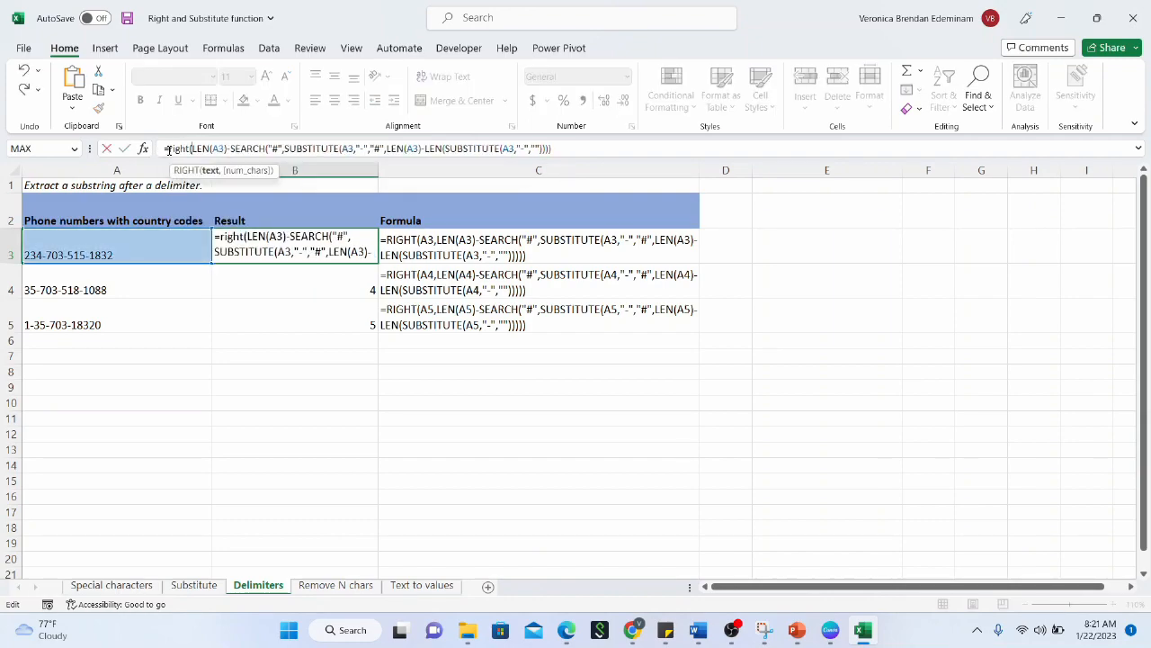
left_click(129, 238)
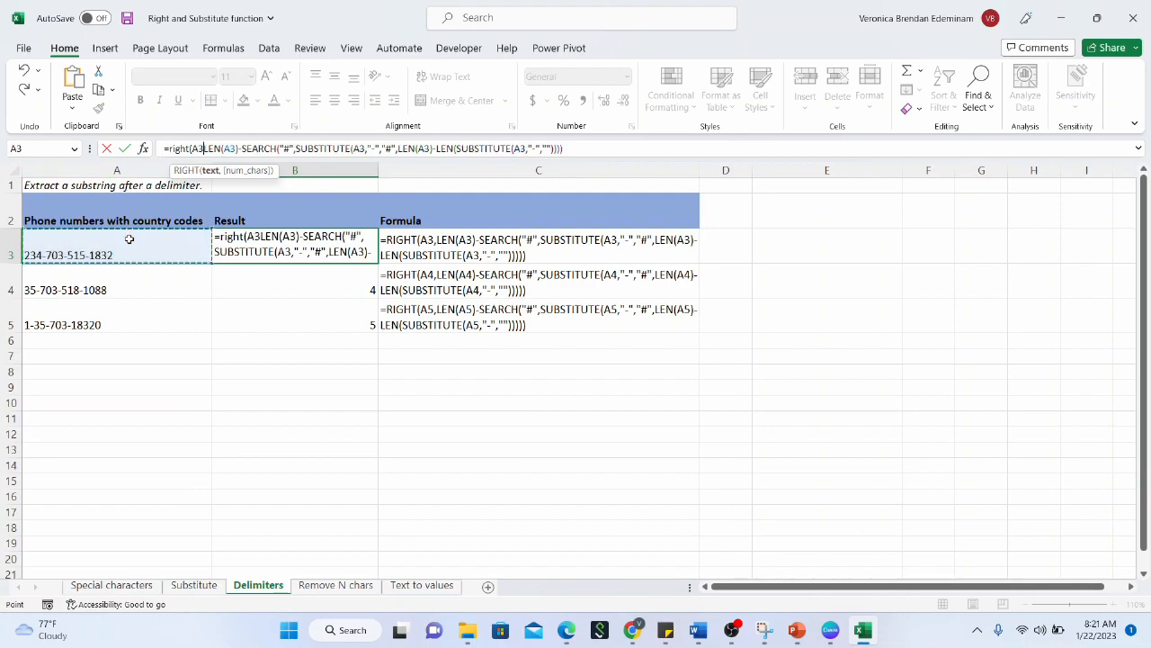
type(",")
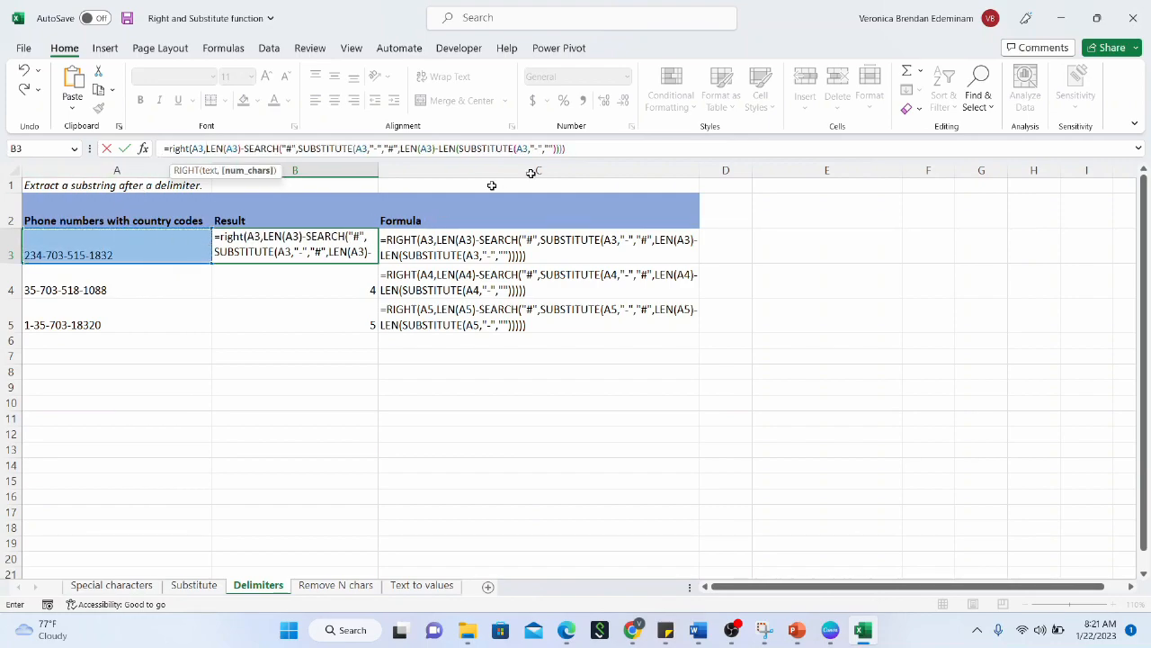
left_click(605, 152)
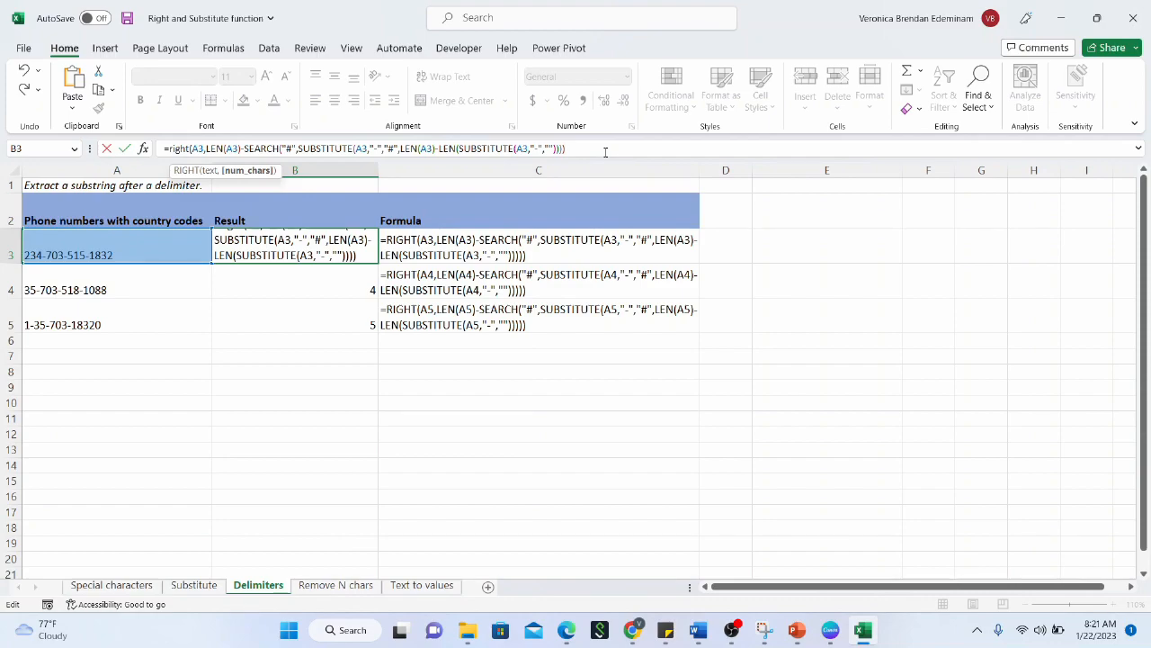
type(")")
key("Return")
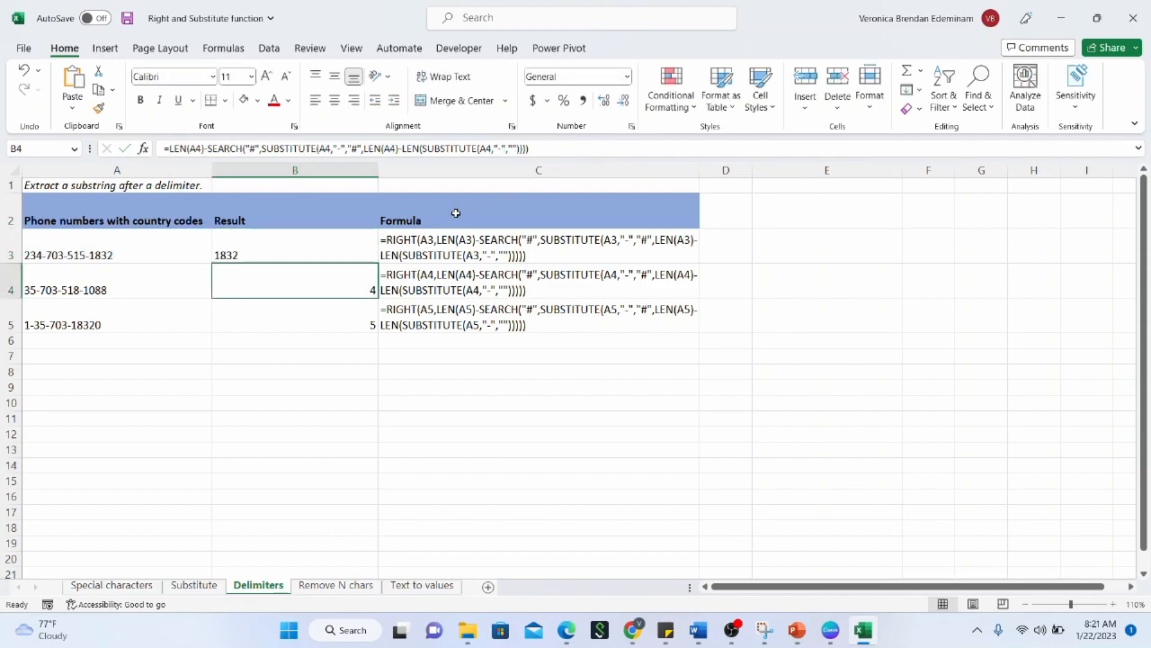
Fill the RIGHT formula down to B5, returning 1088 and 18320
left_click(351, 238)
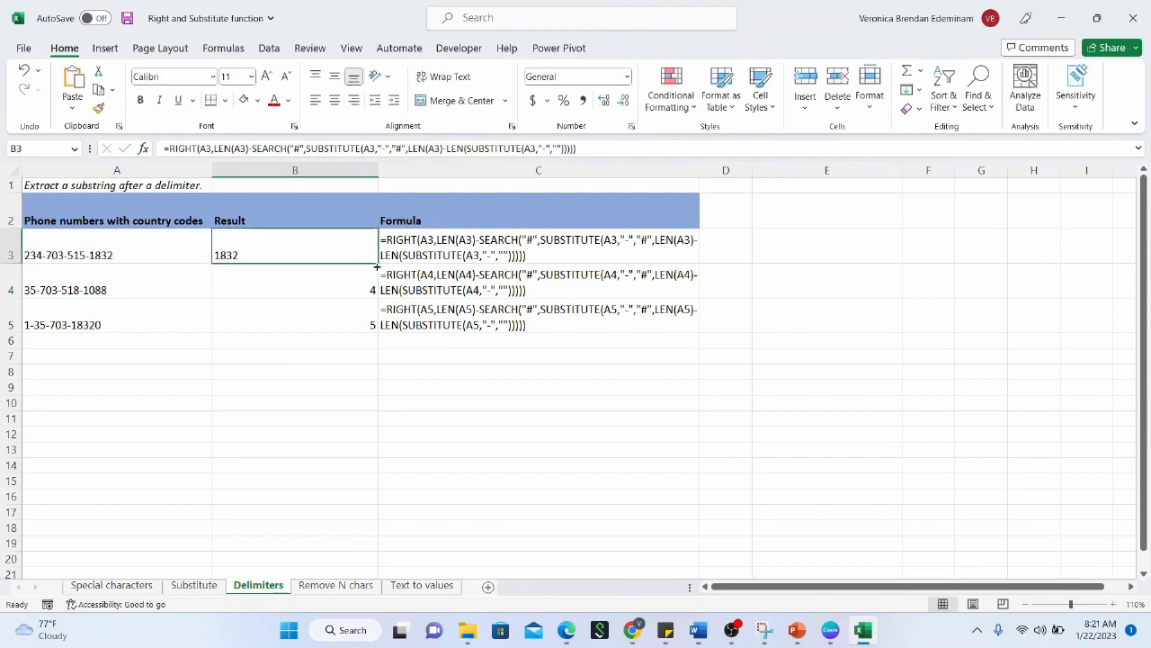
left_click_drag(377, 267, 378, 321)
left_click(340, 324)
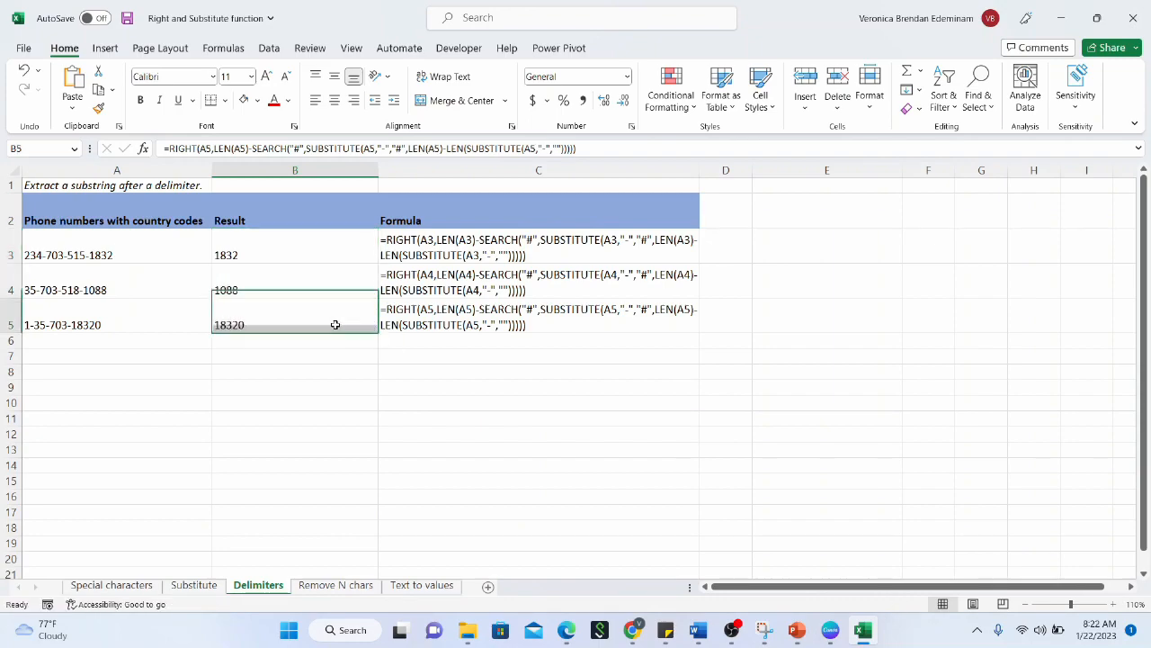
left_click(306, 285)
left_click(274, 255)
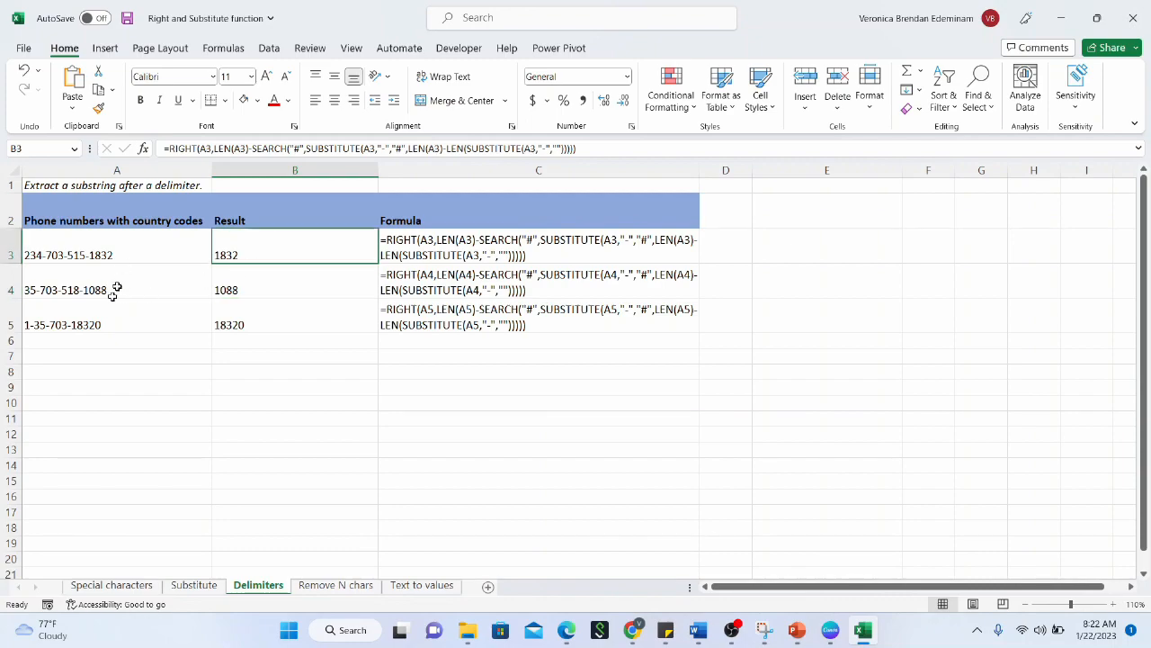
left_click(108, 313)
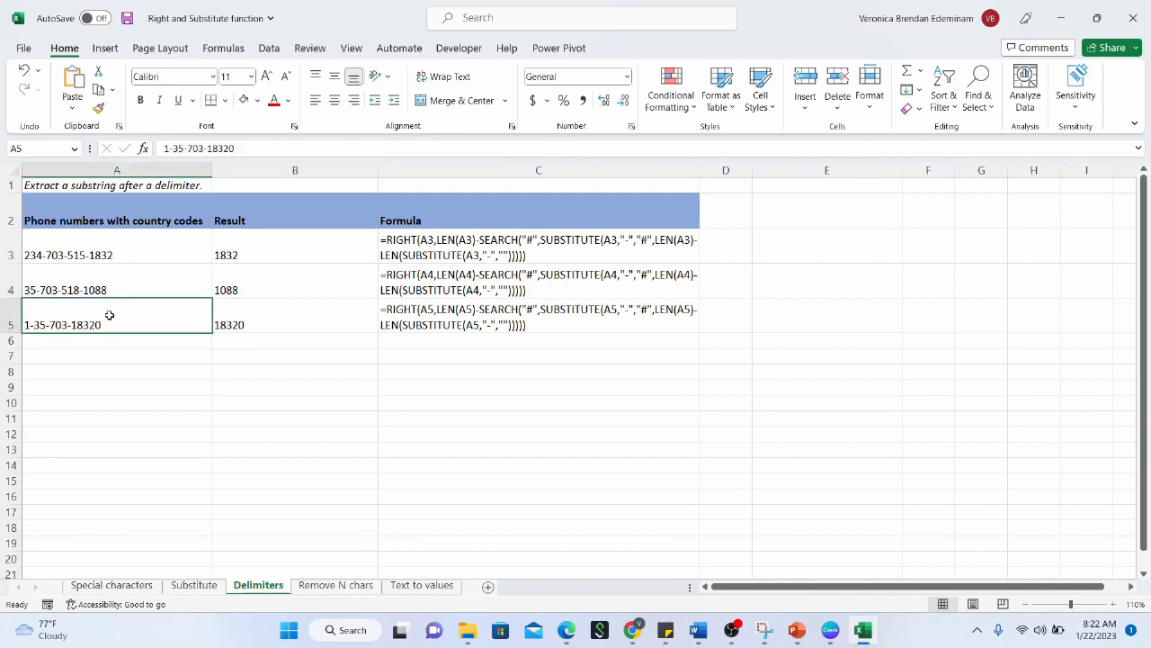
left_click(265, 307)
left_click(267, 288)
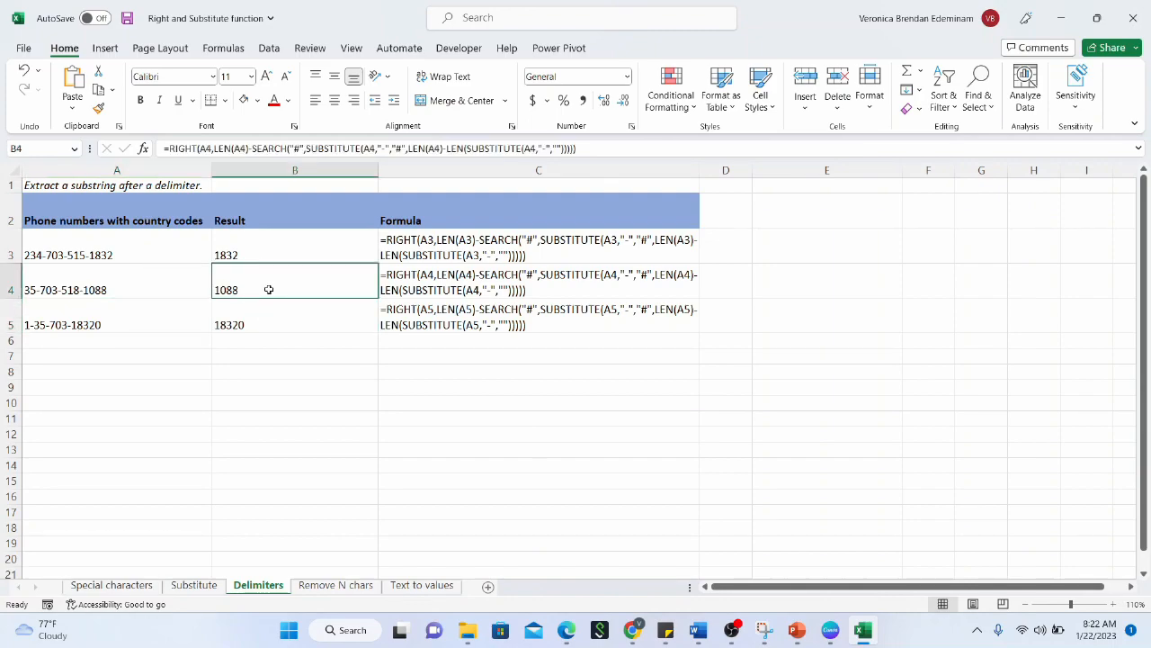
left_click(266, 326)
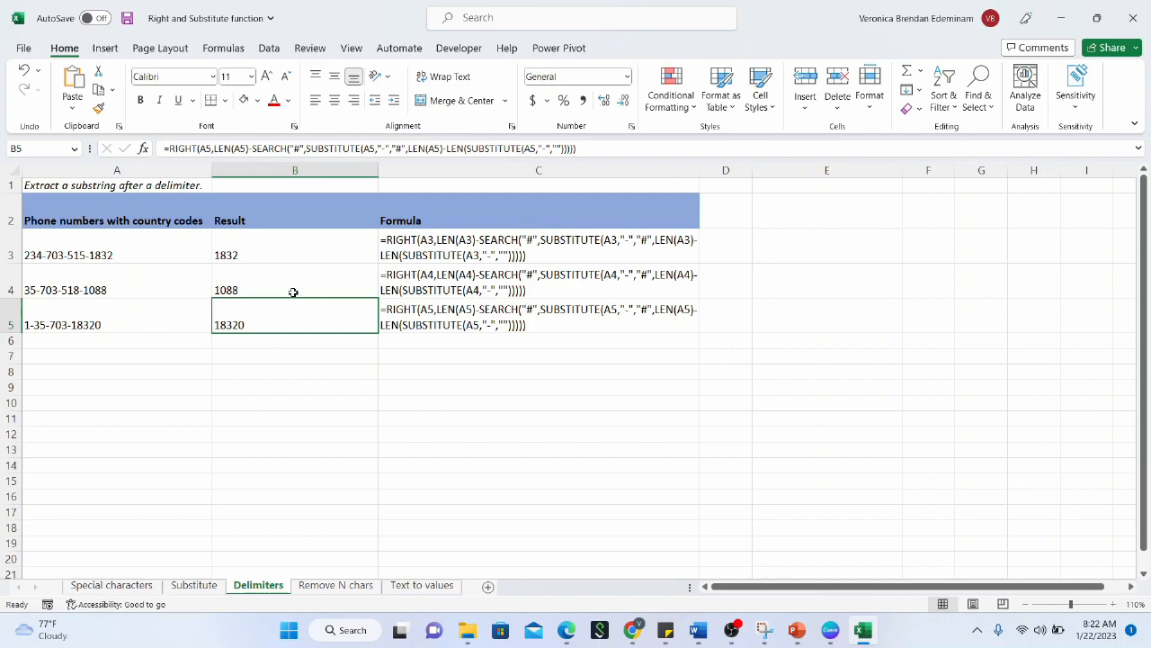
left_click(289, 291)
left_click(308, 245)
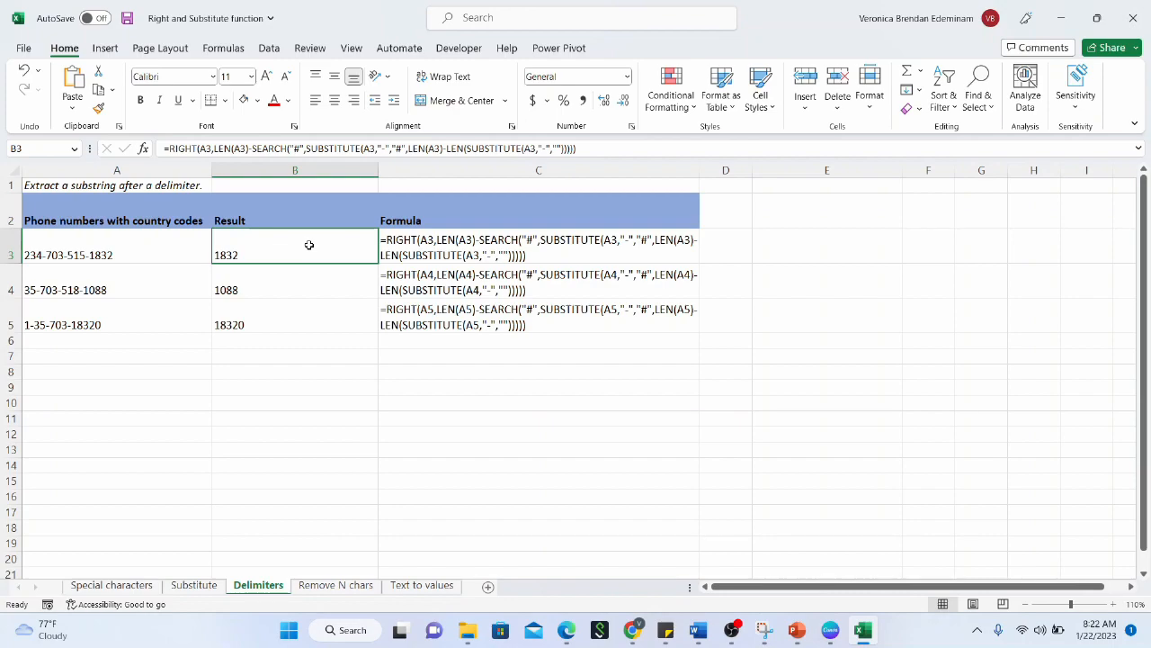
left_click(341, 586)
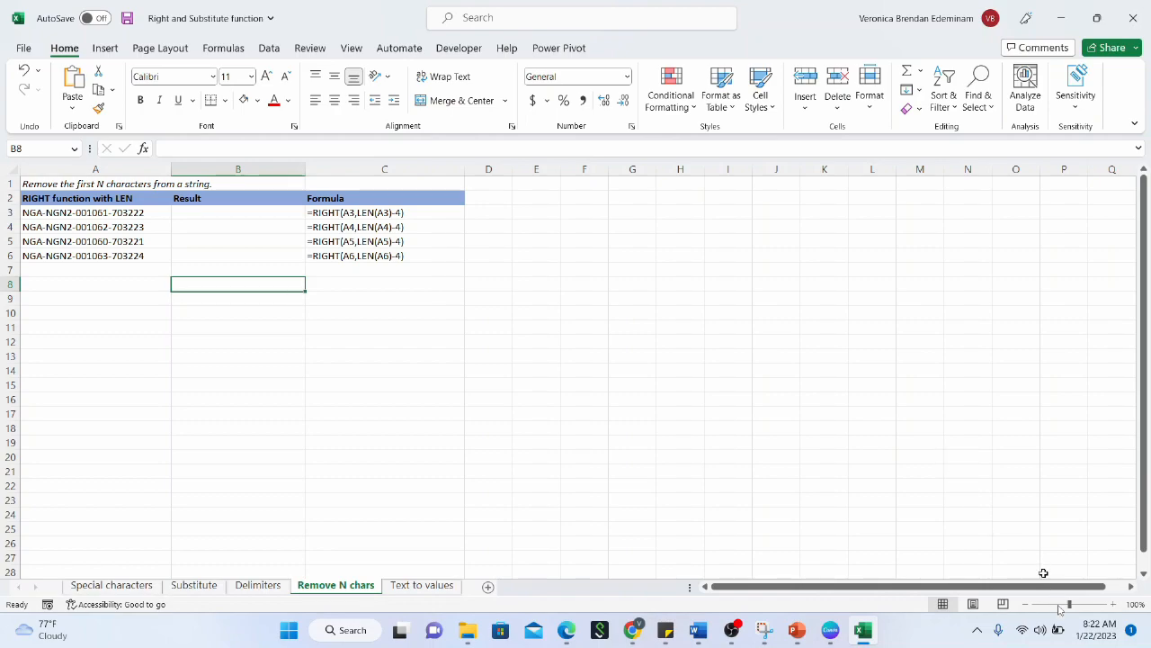
left_click(1114, 606)
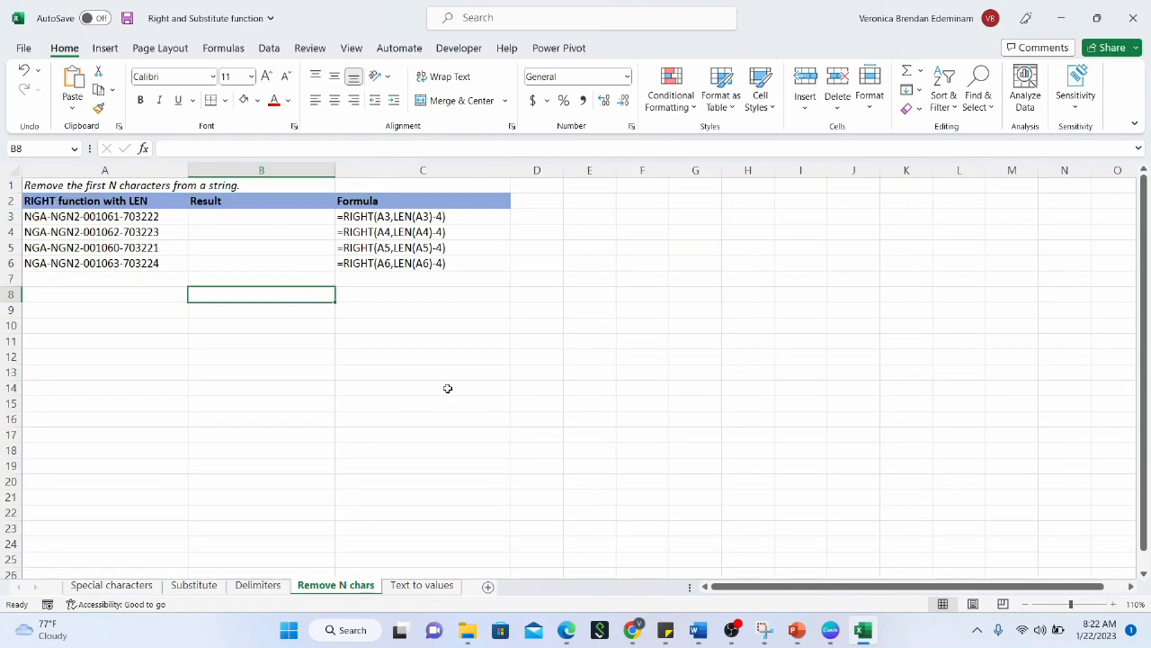
left_click(295, 220)
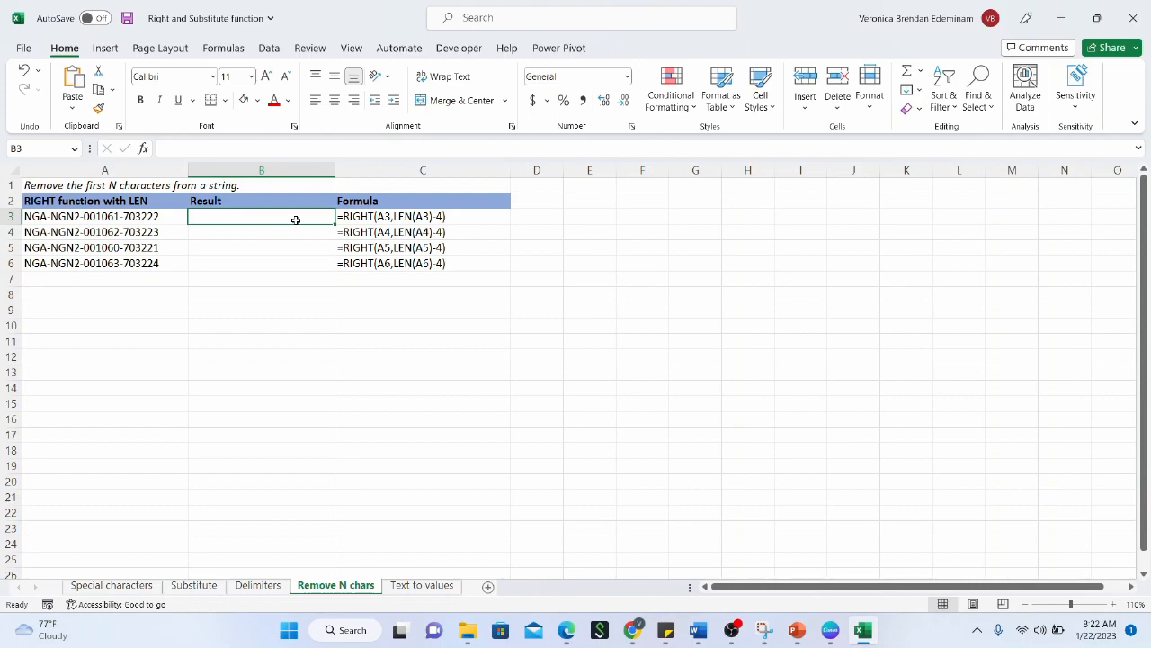
left_click(112, 216)
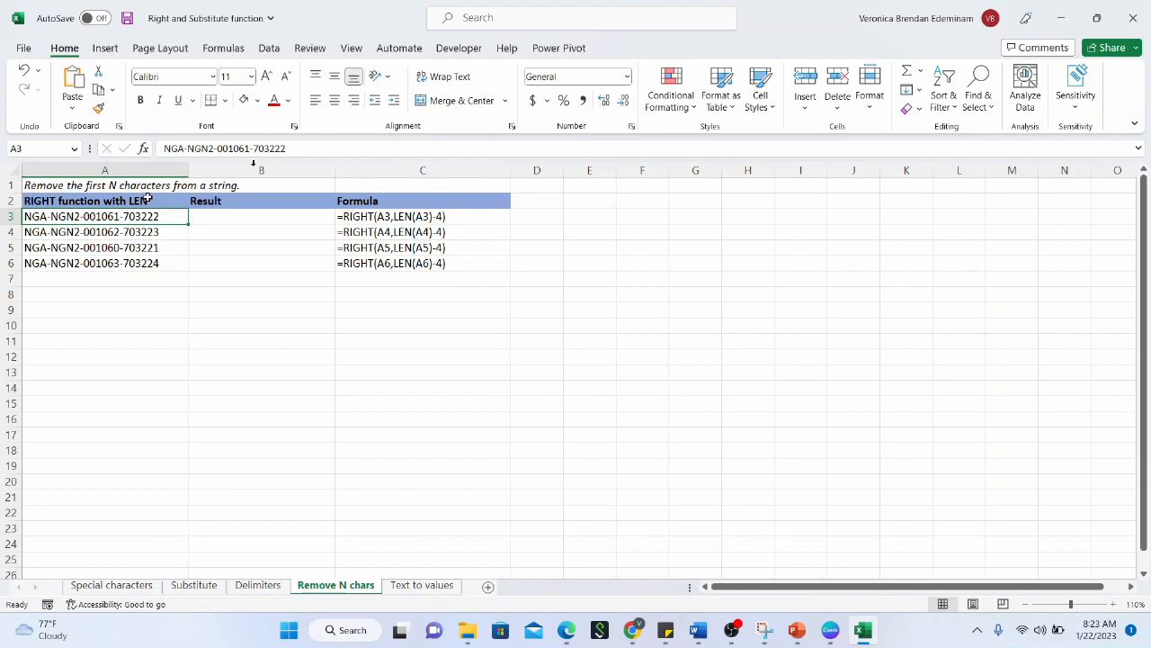
left_click_drag(188, 148, 298, 143)
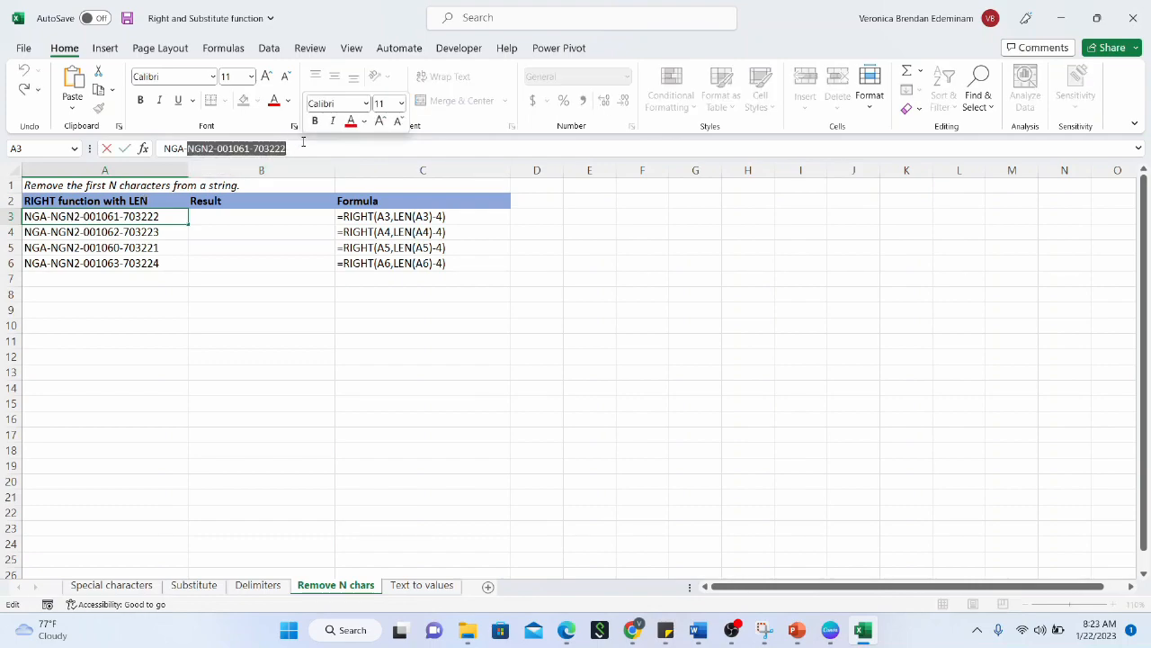
key("Escape")
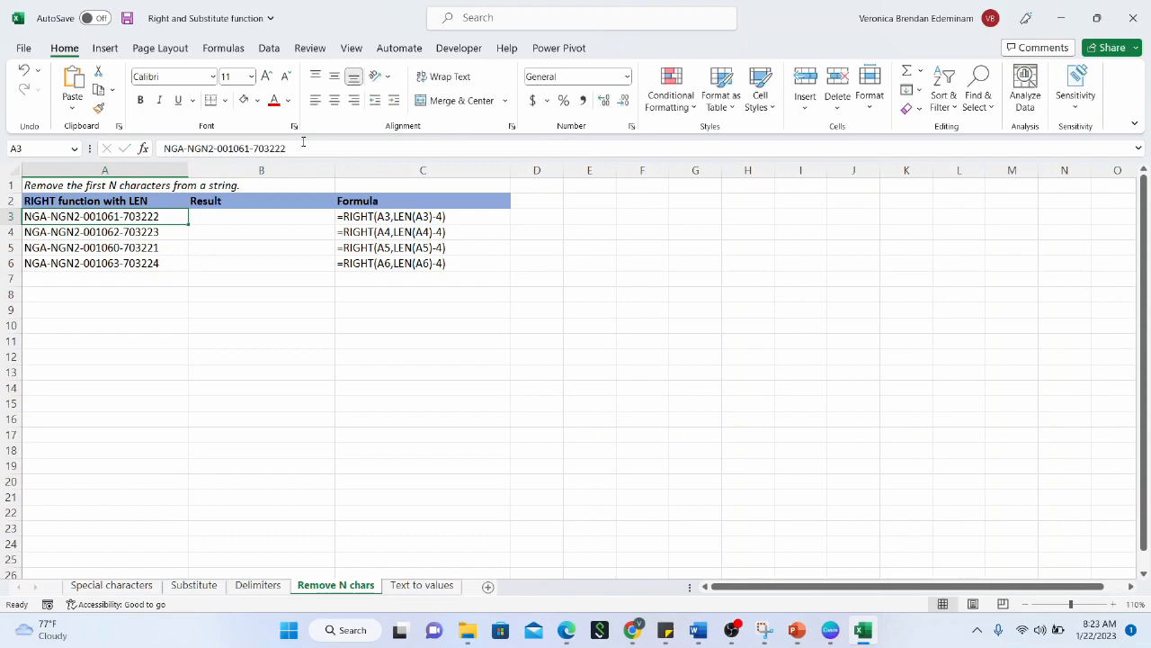
left_click(284, 216)
Enter =LEN(A3) in B3 in place of the started RIGHT formula
type("=")
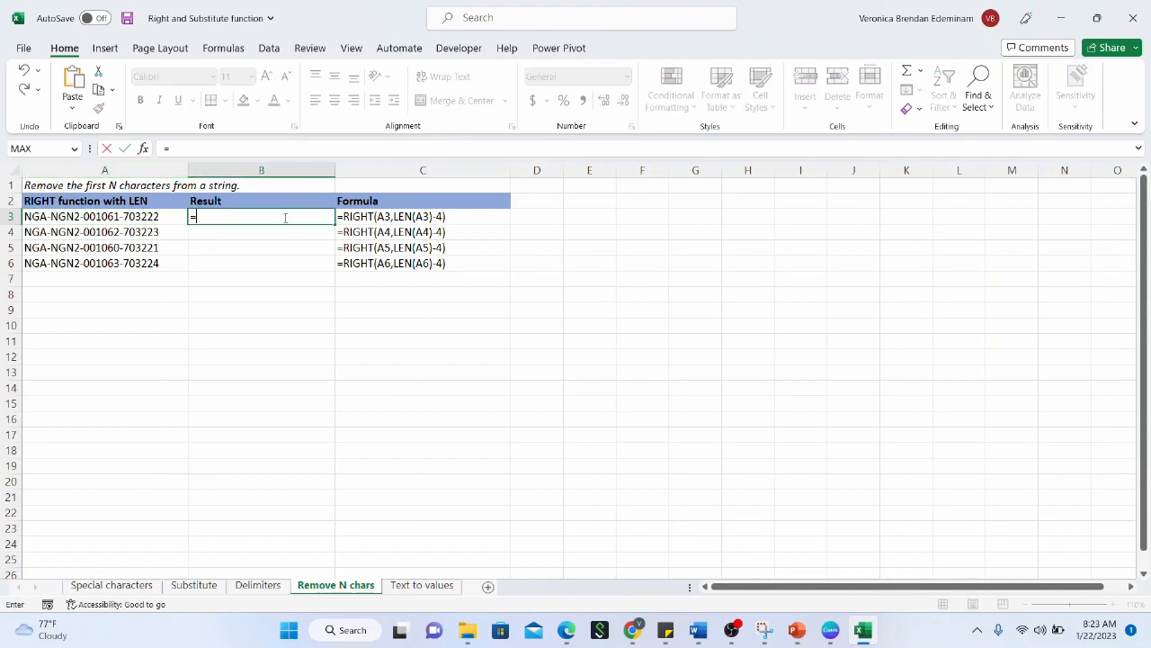
type("right")
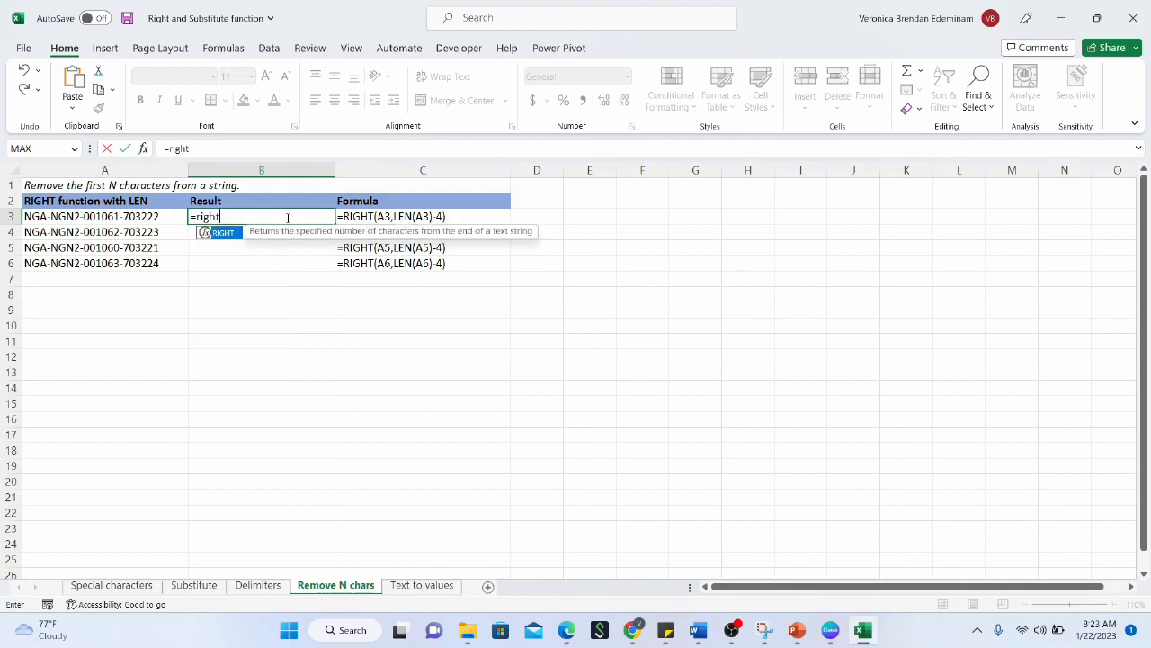
type("(")
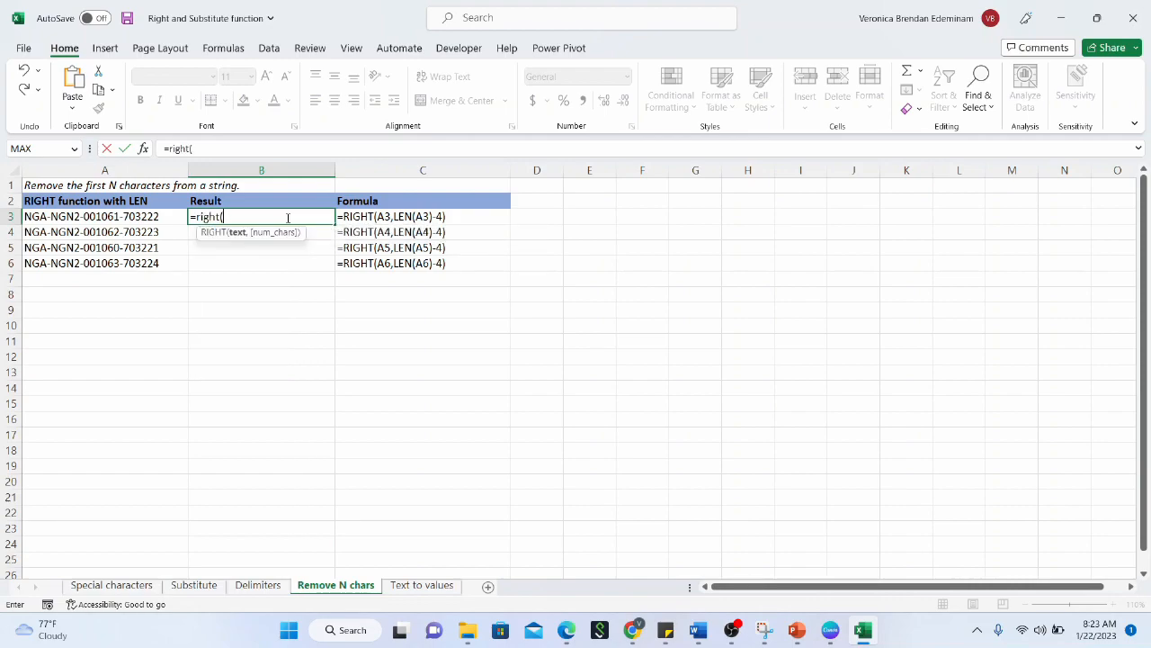
key("BackSpace")
key("BackSpace")
key("BackSpace")
key("BackSpace")
key("BackSpace")
key("BackSpace")
key("BackSpace")
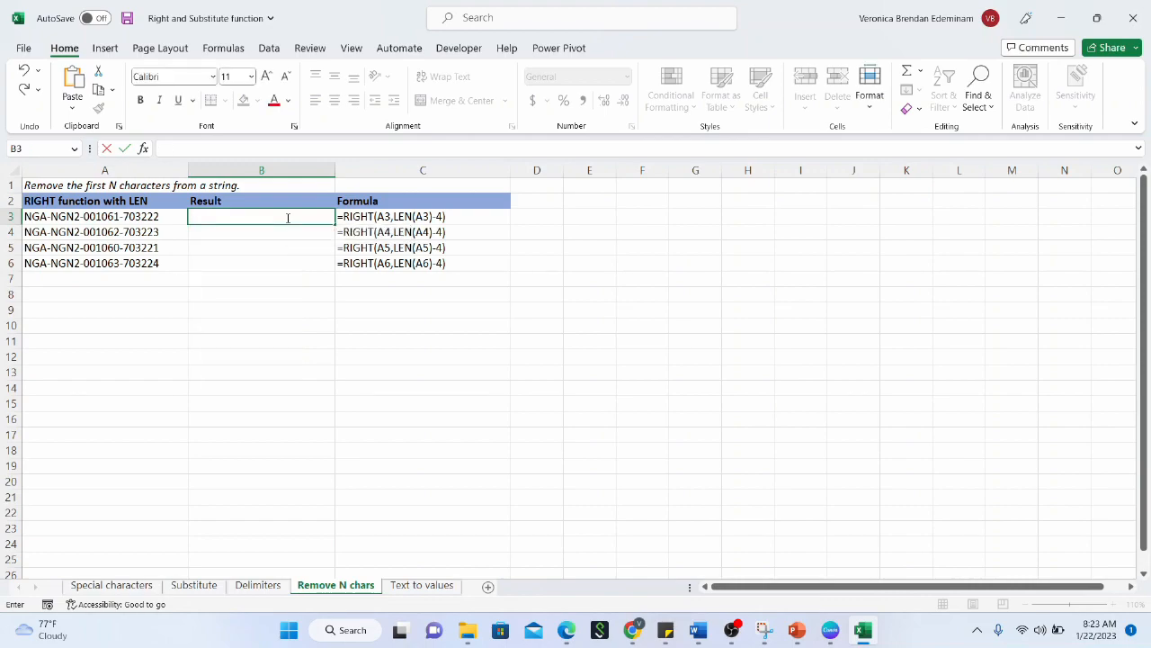
type("=len(")
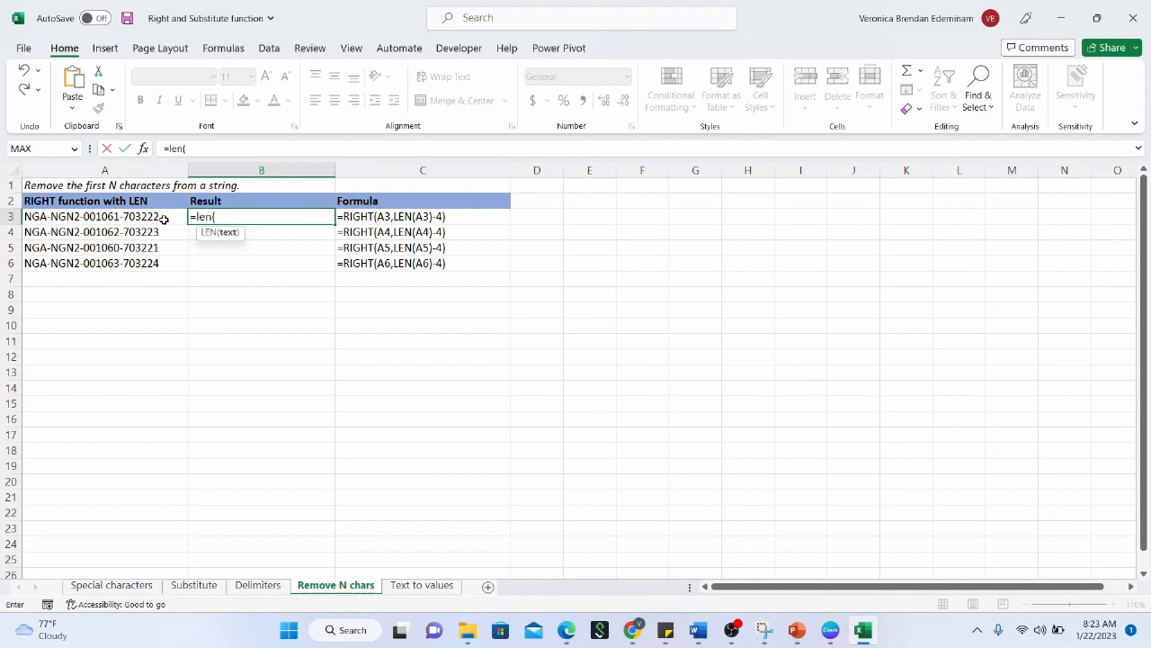
left_click(164, 220)
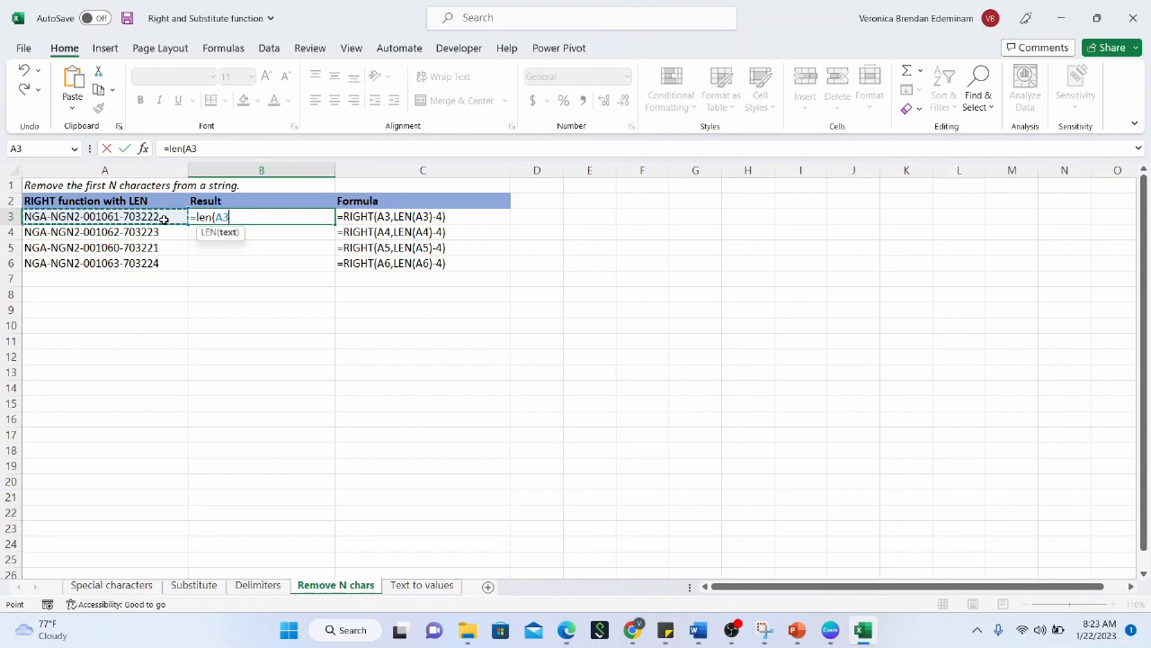
type(")")
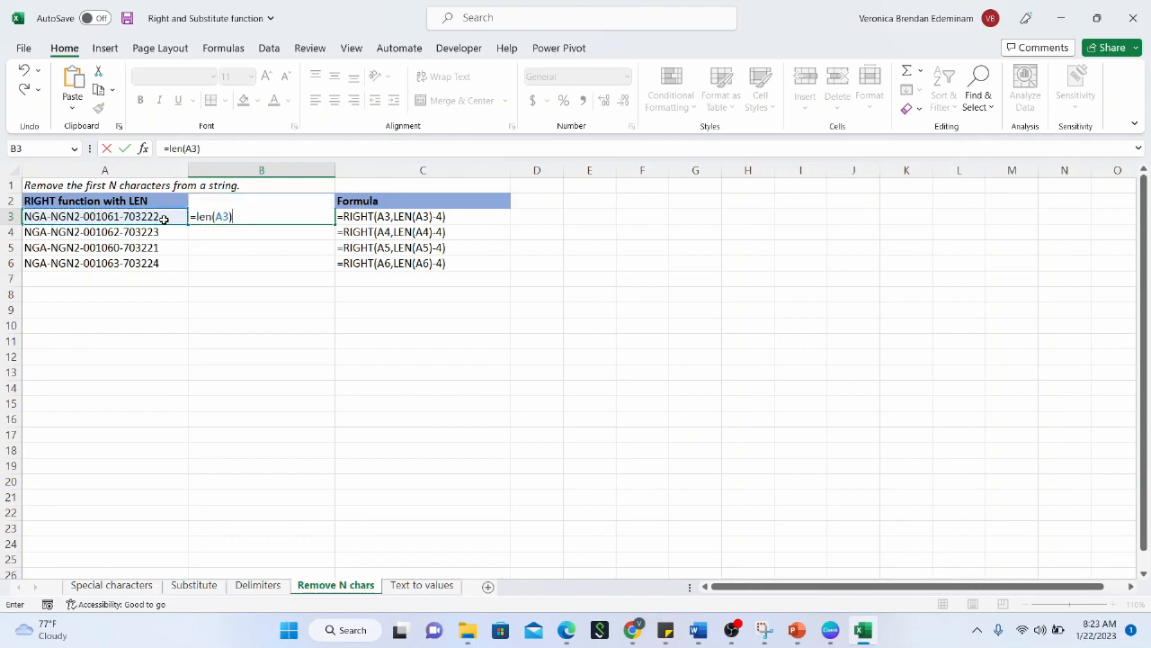
key("Return")
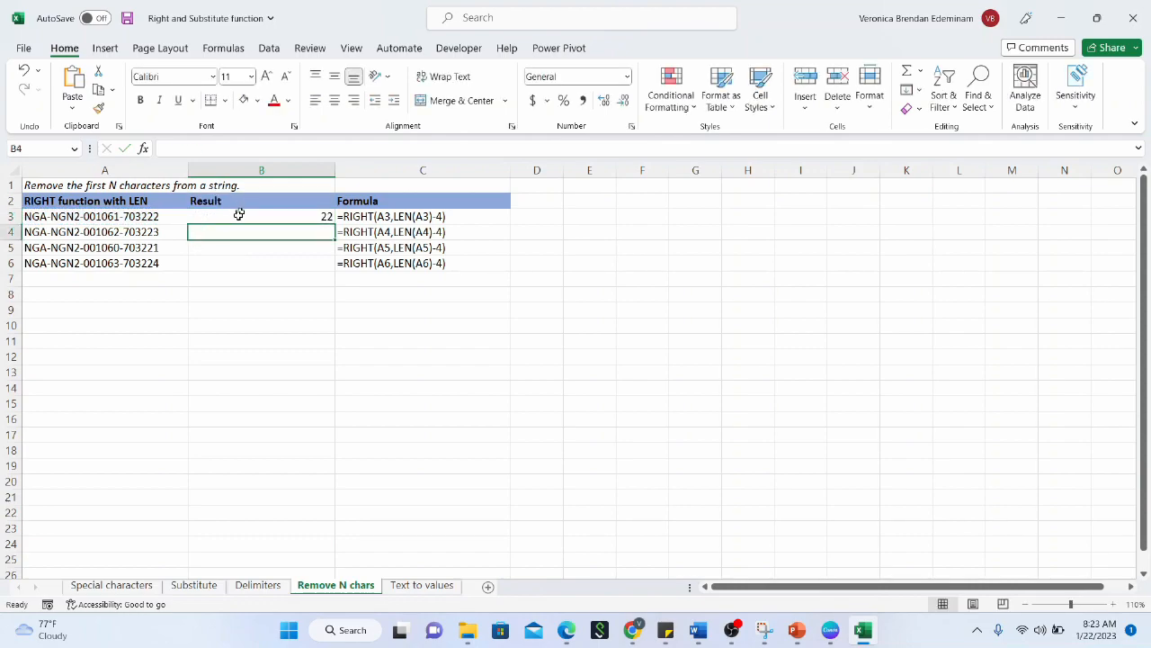
left_click(230, 220)
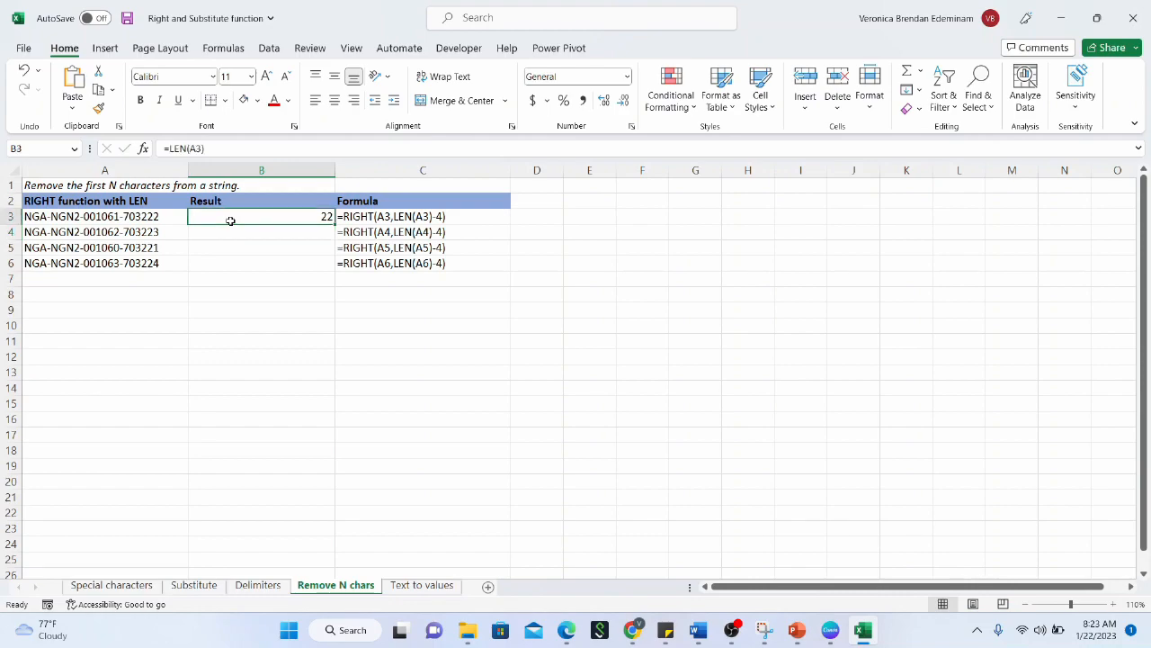
Change B3's formula to =LEN(A3)-4, giving 18
left_click(265, 149)
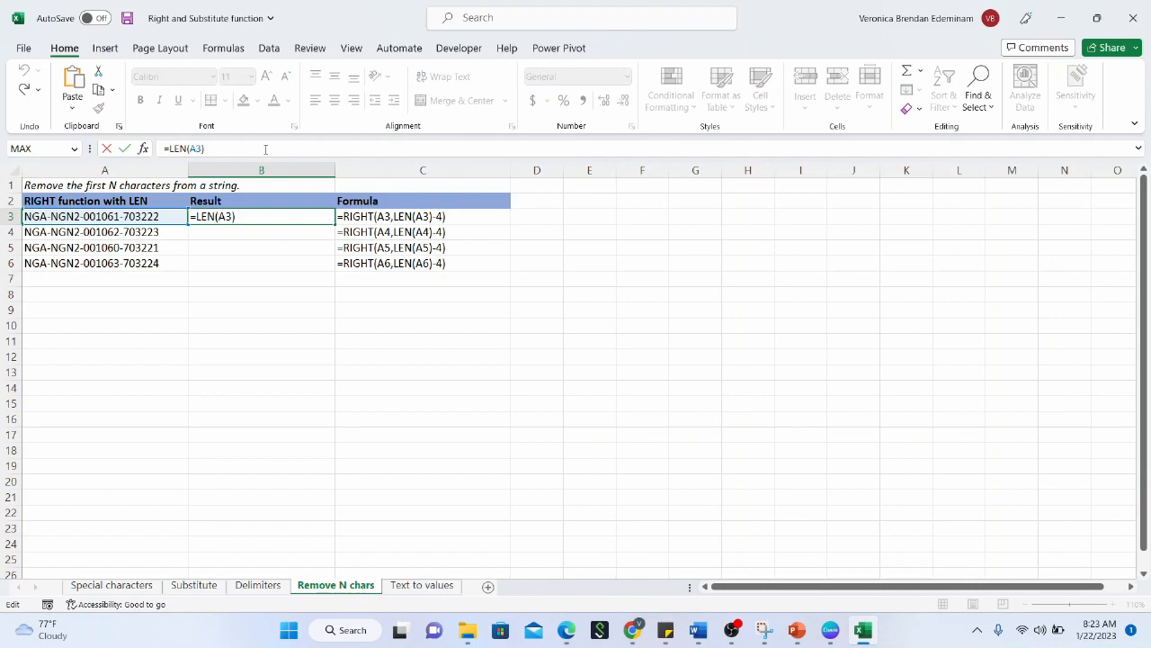
type("-")
type("4")
key("Return")
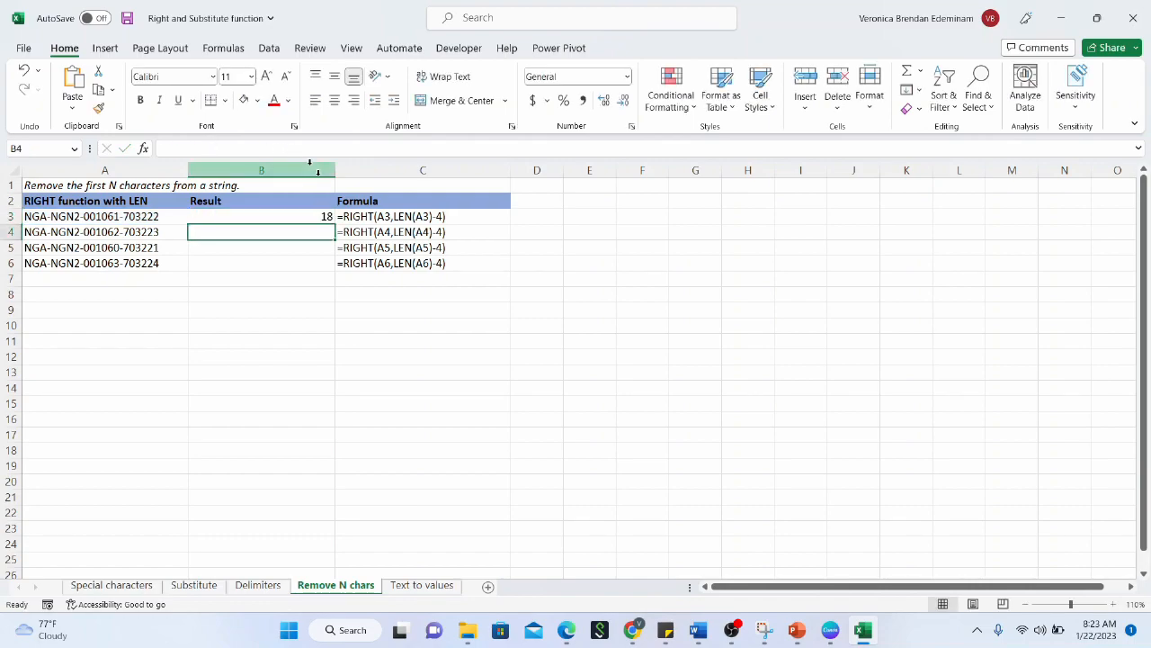
left_click(297, 206)
left_click(286, 218)
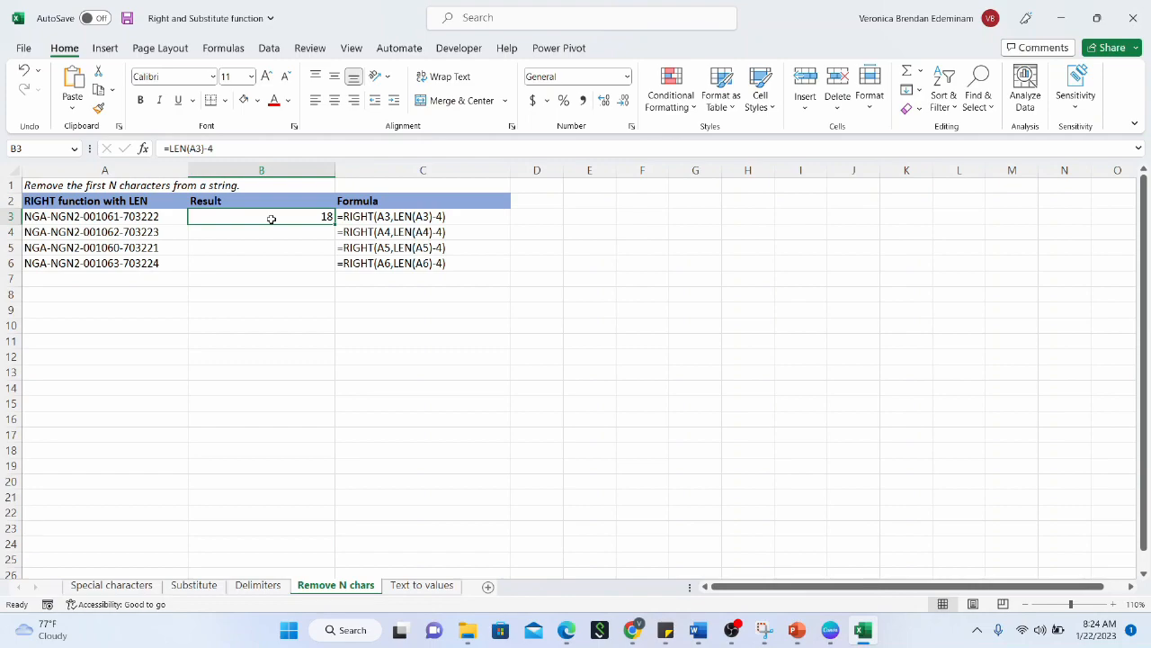
Change B3's formula to =RIGHT(A3,LEN(A3)-4) to drop the code's first four characters
left_click(164, 149)
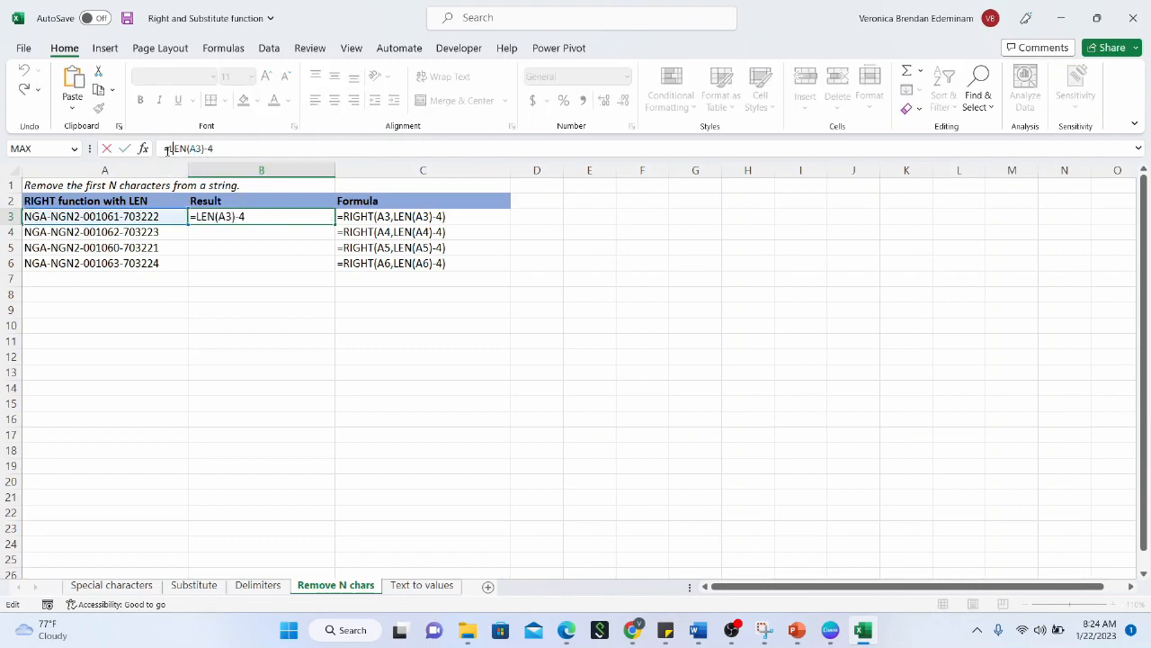
type("right(")
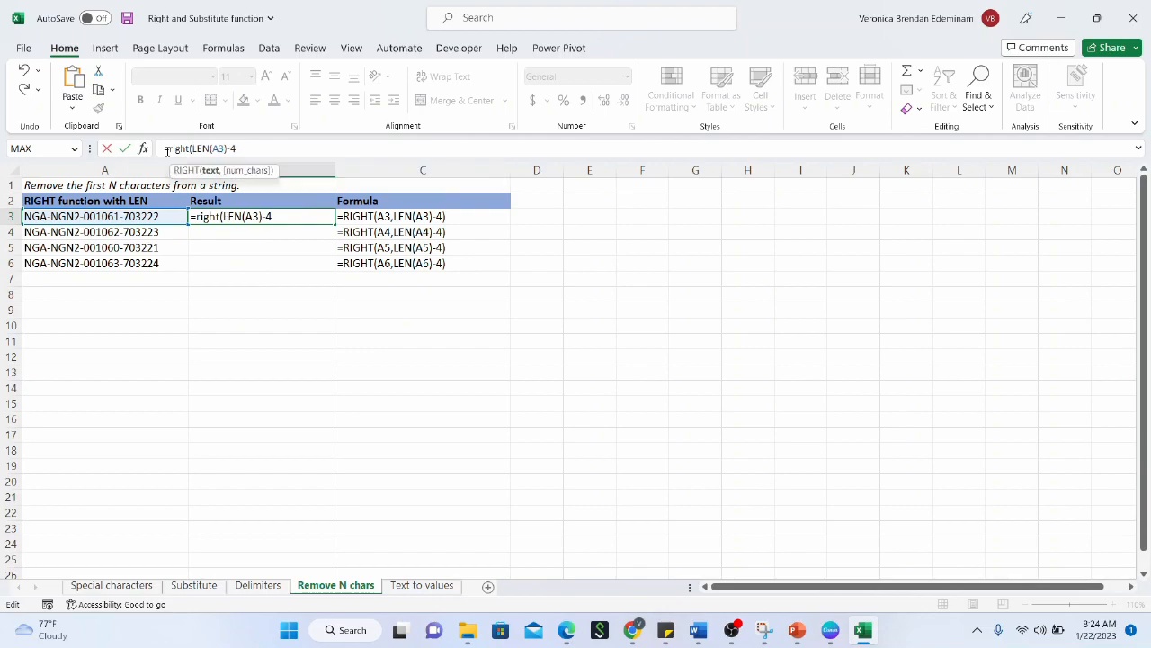
left_click(146, 219)
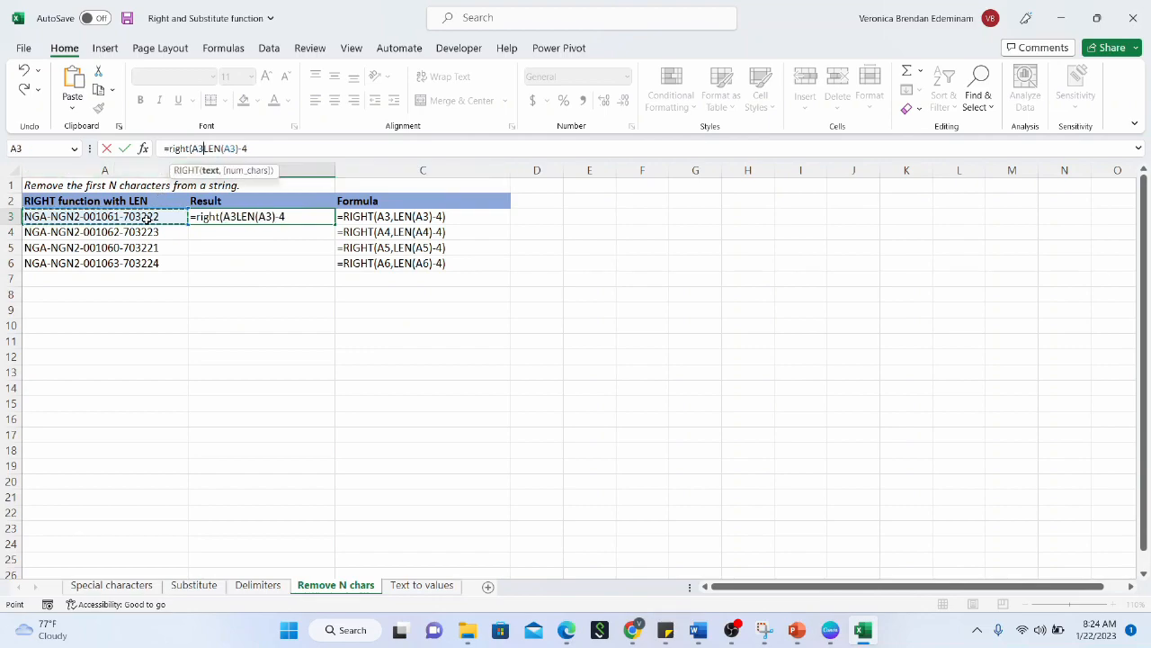
type(",")
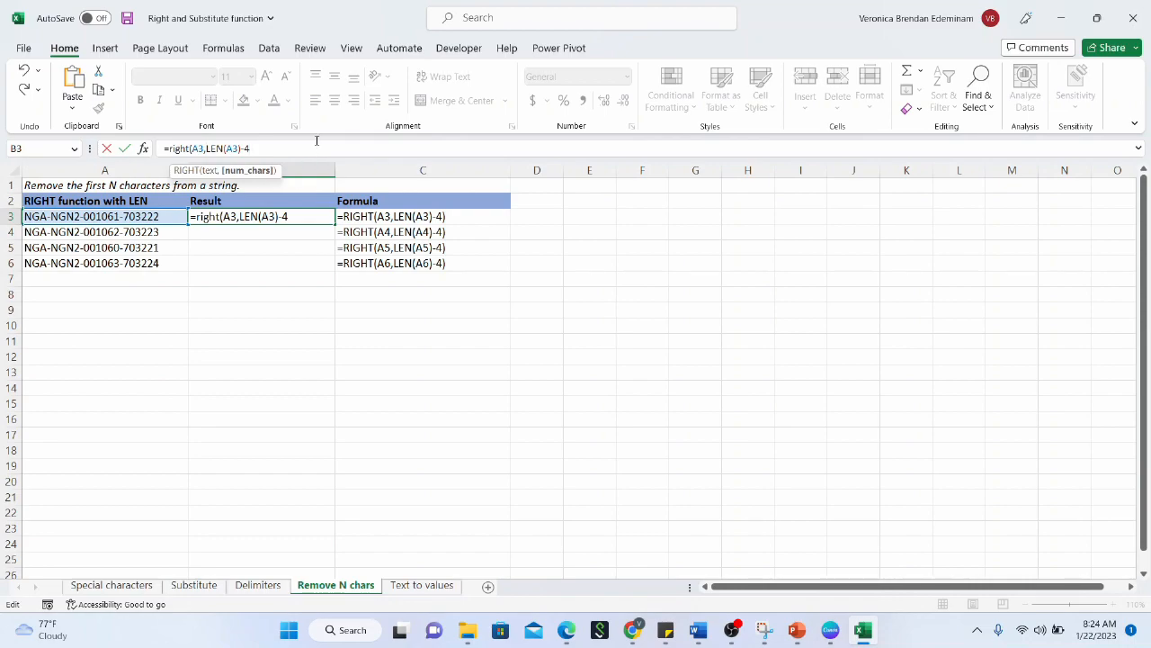
key("Return")
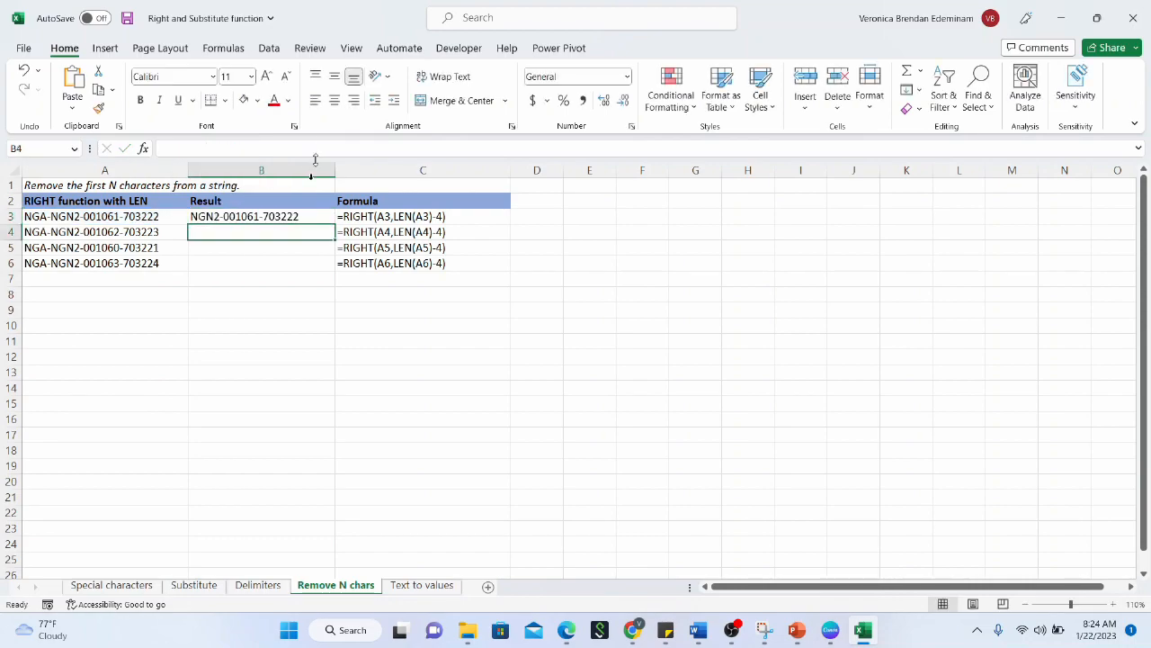
Copy the B3 formula down through B6
left_click(303, 214)
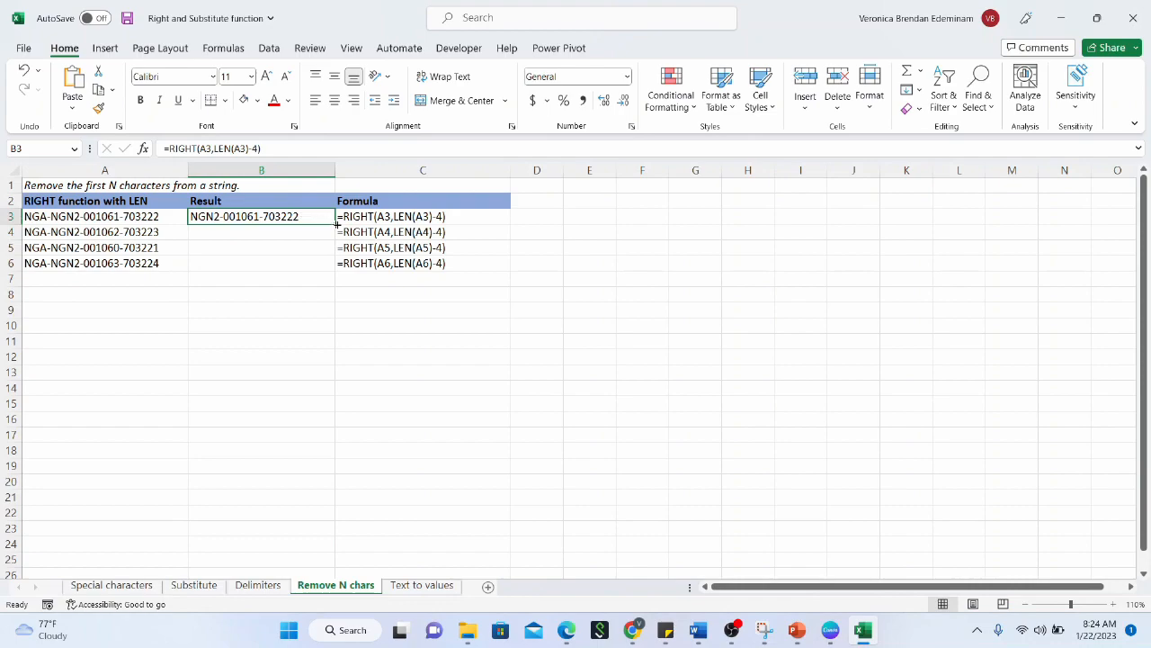
left_click_drag(335, 224, 330, 273)
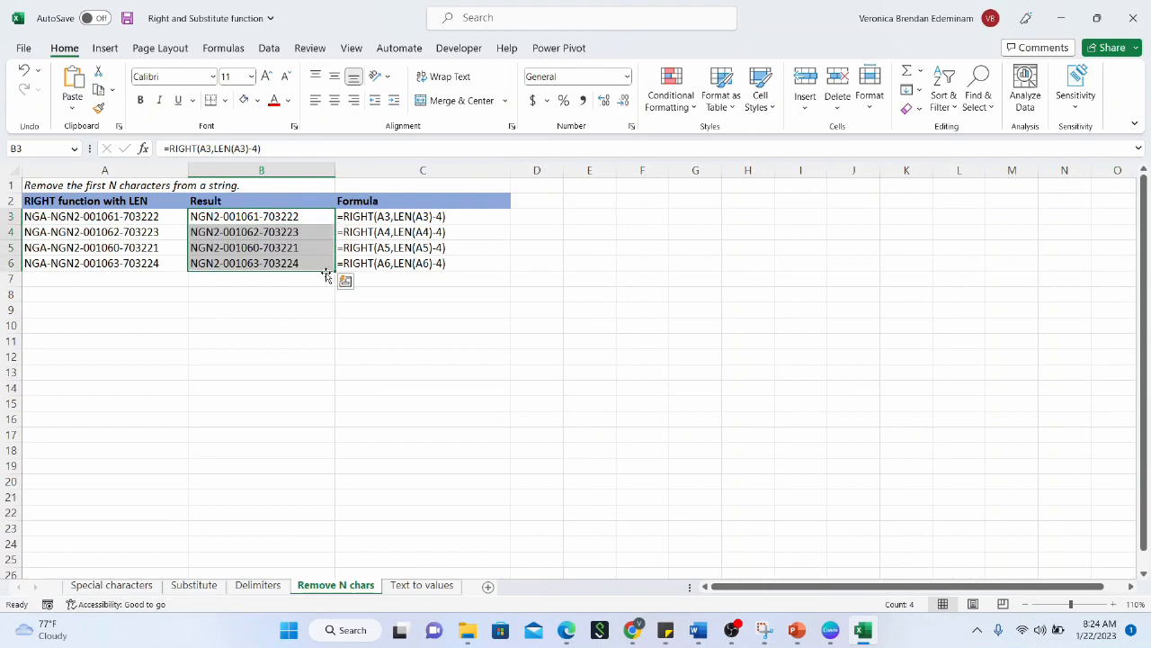
left_click(299, 295)
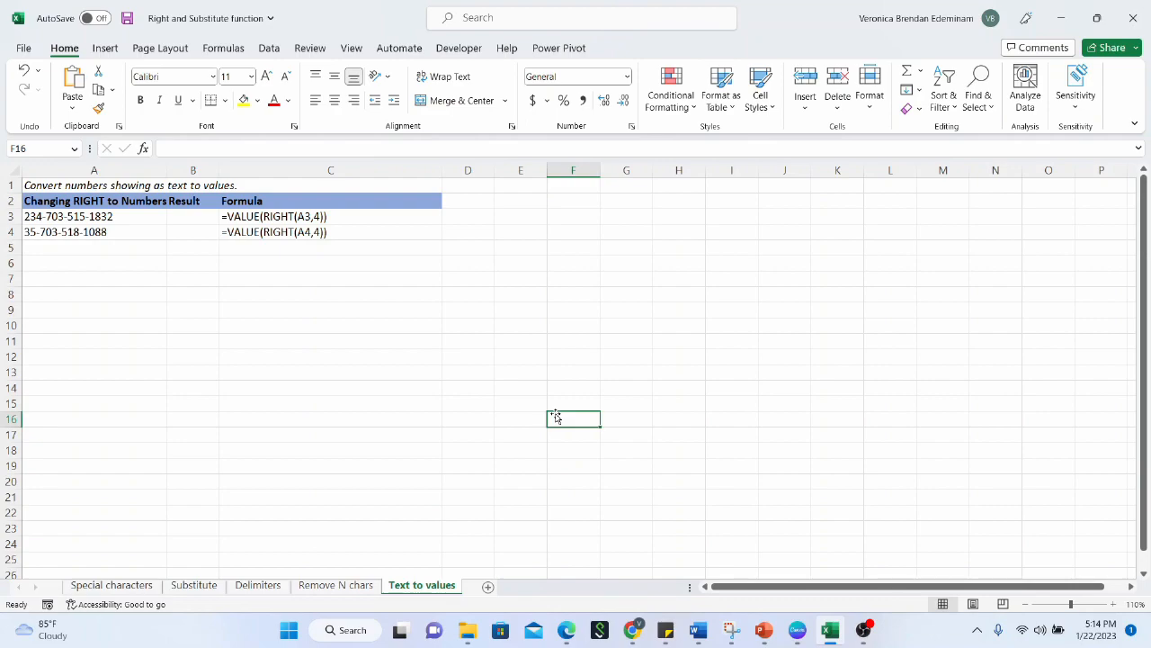
Enter =RIGHT(A3,4) in B3 to get 1832 from the first phone number
left_click(180, 217)
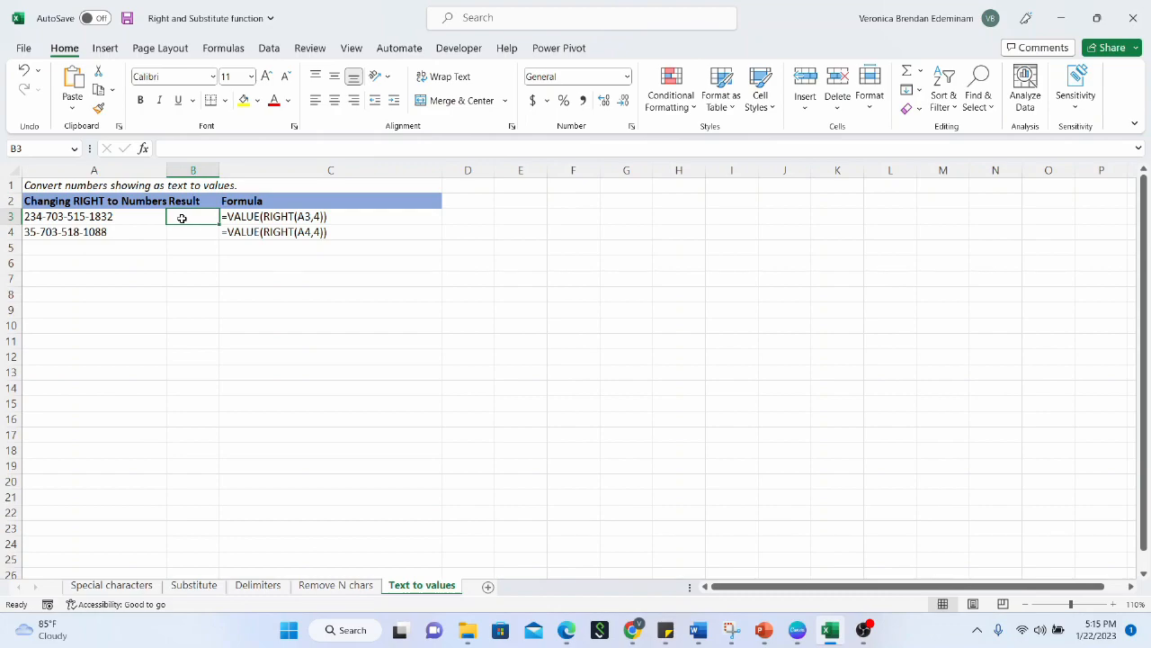
left_click(128, 217)
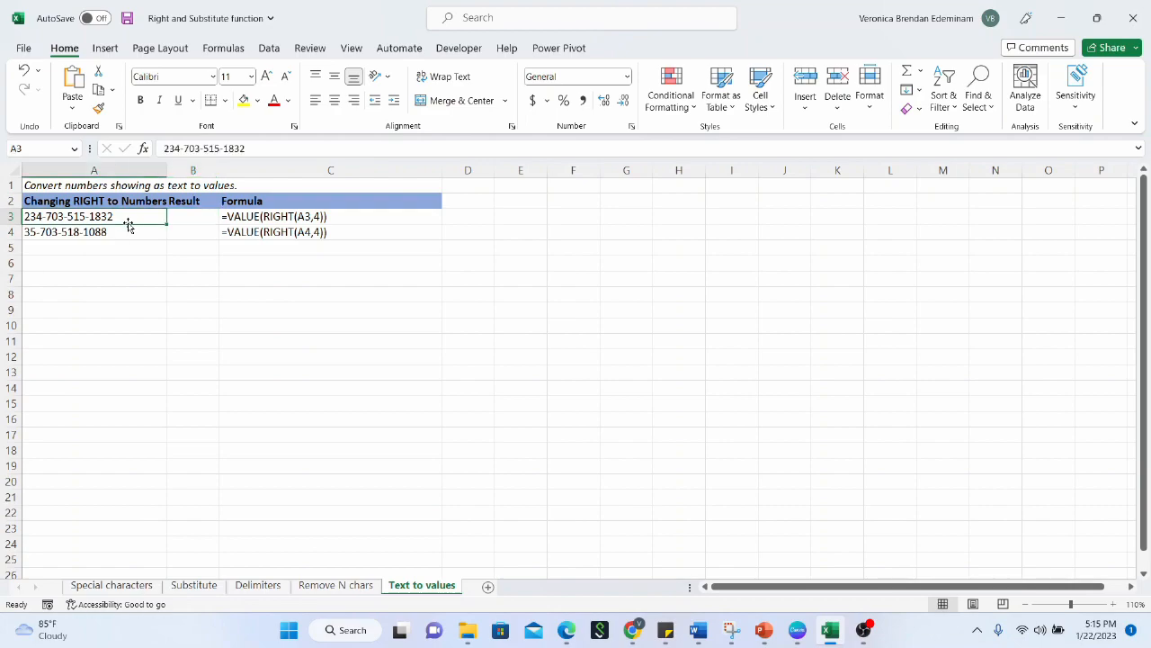
left_click(206, 215)
double_click(209, 212)
type("=right(")
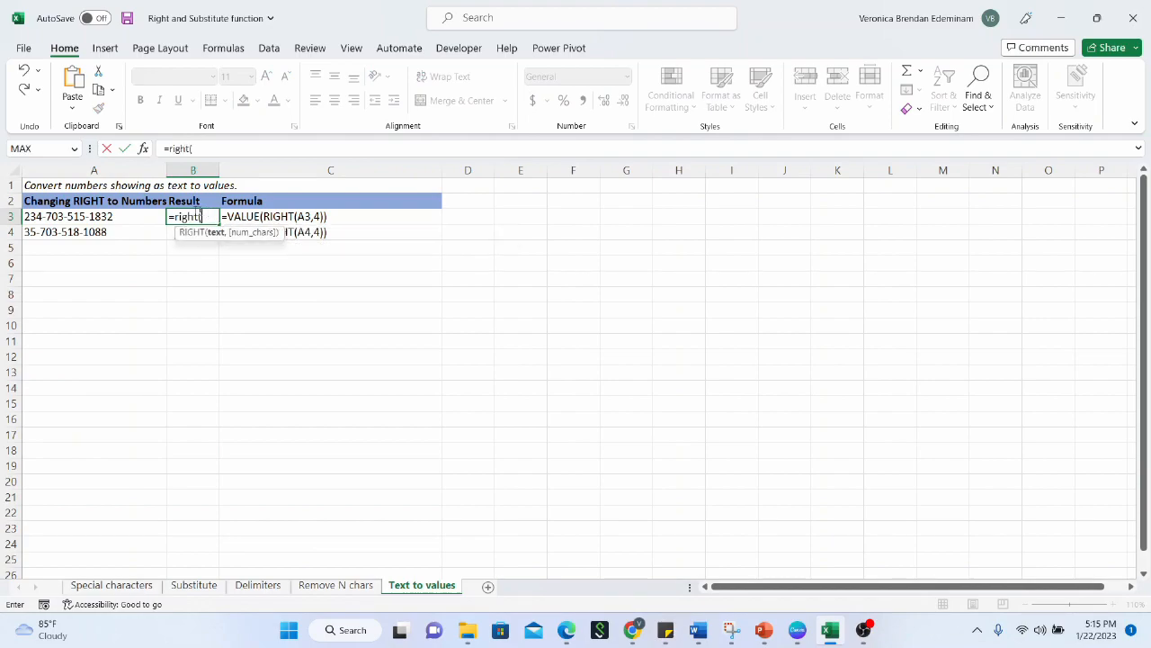
left_click(120, 220)
type(",")
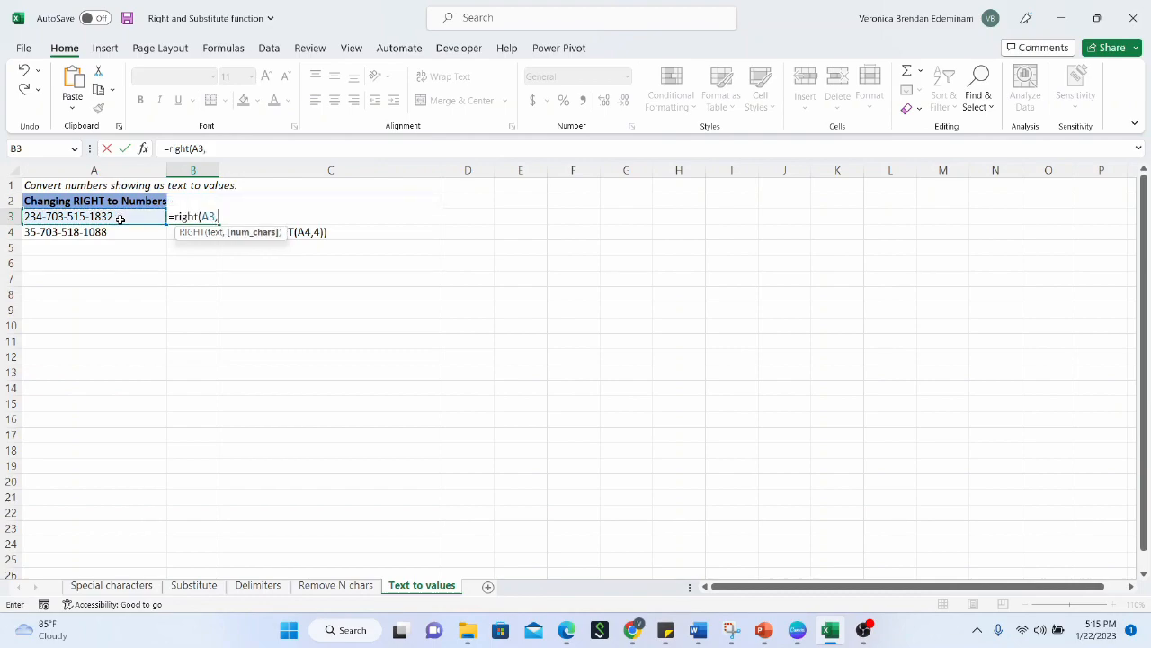
type("4)")
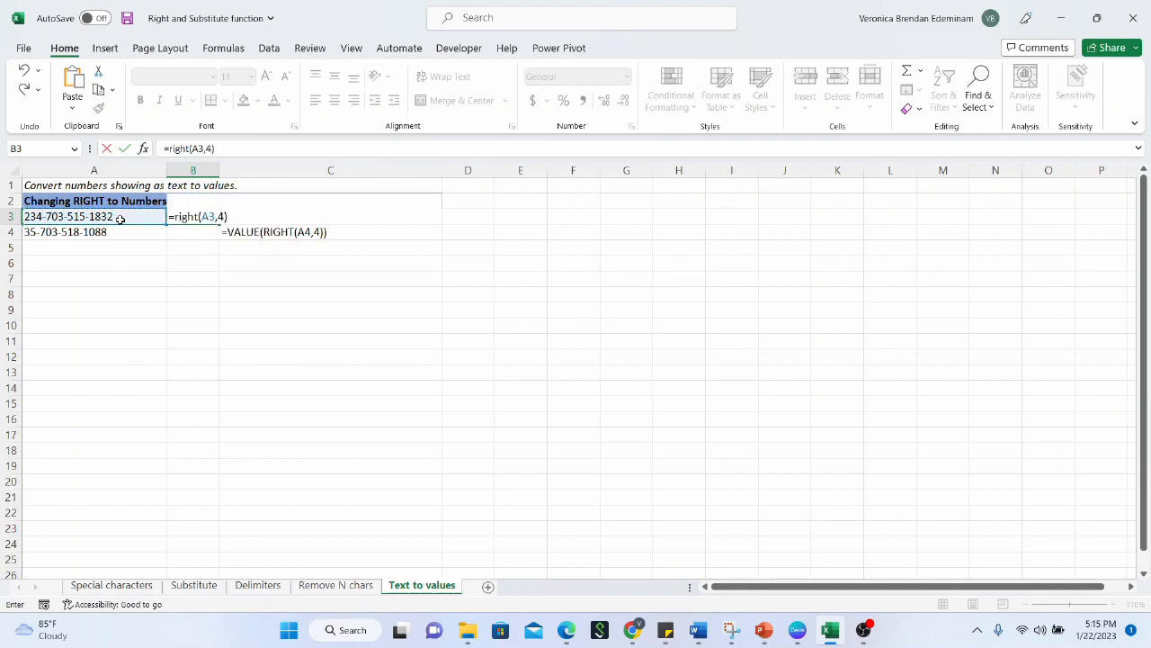
key("Return")
left_click(203, 216)
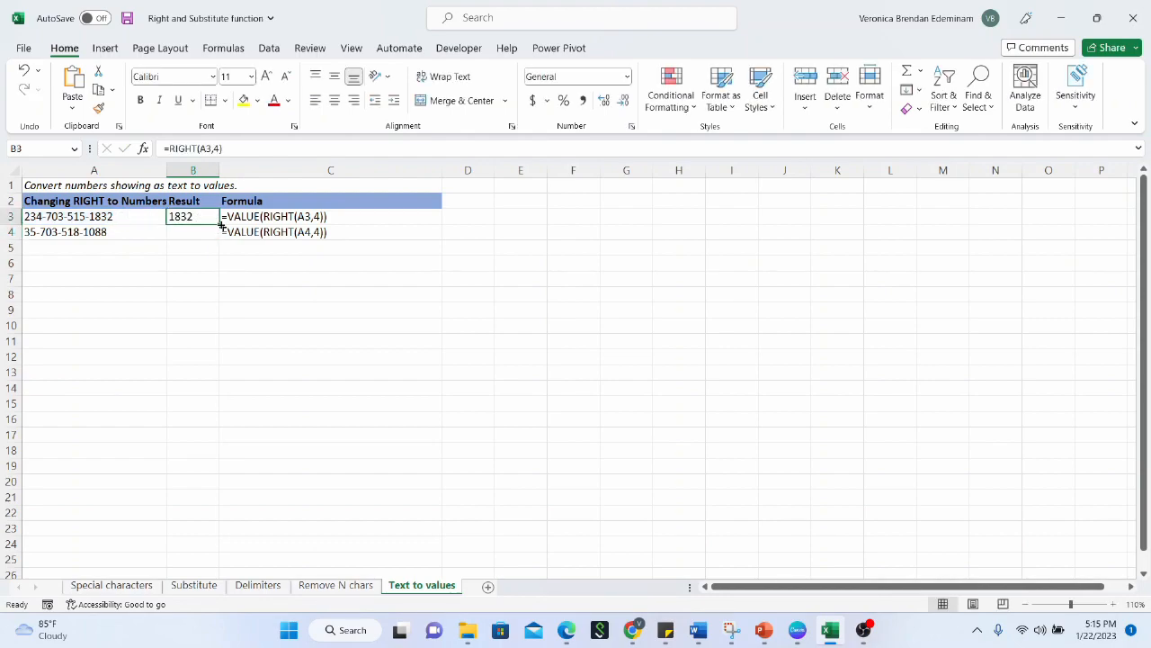
Fill the formula to B4, widen column B, and enter =SUM(B3:B4) in B5
left_click_drag(219, 223, 216, 240)
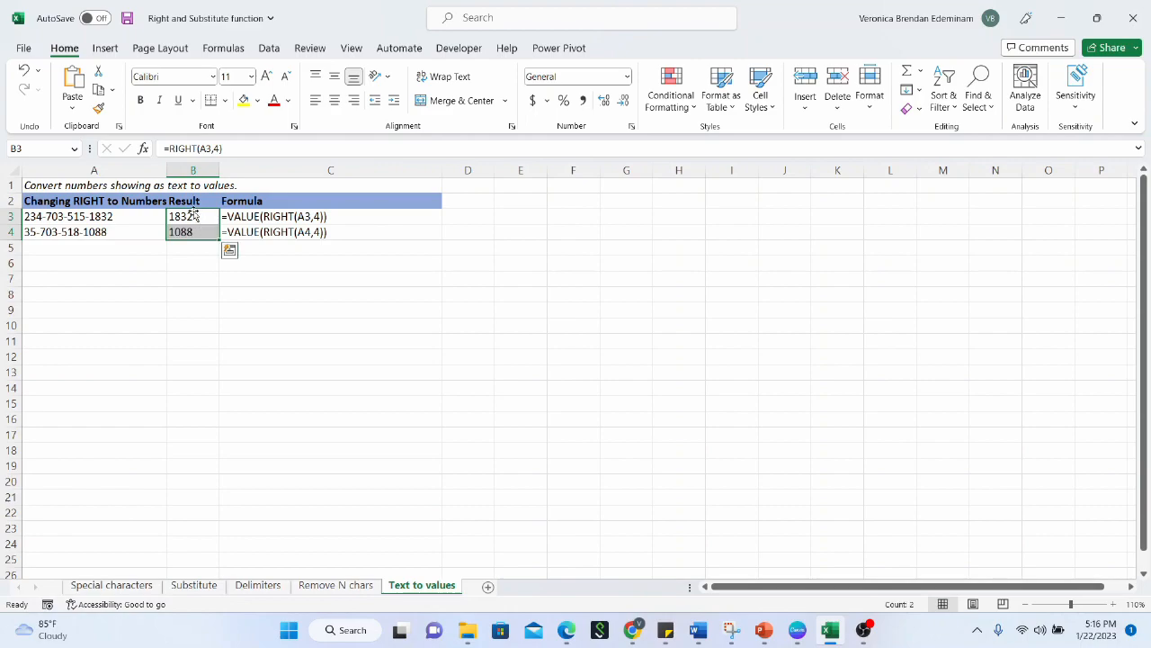
left_click_drag(225, 171, 238, 171)
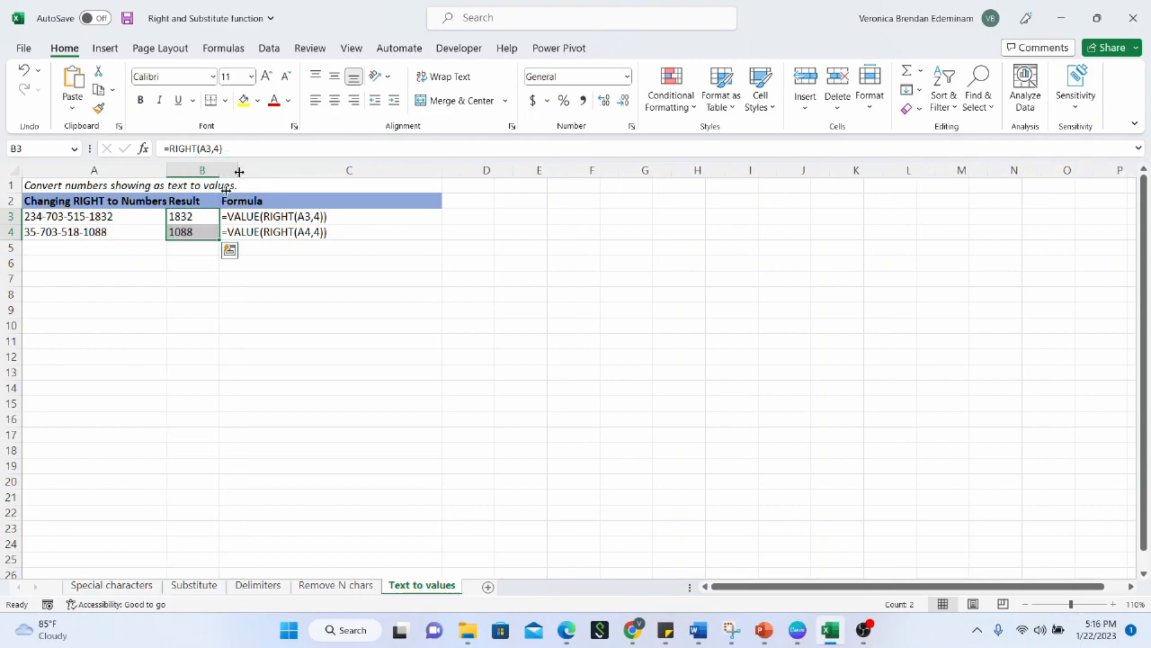
left_click(212, 251)
type("=su")
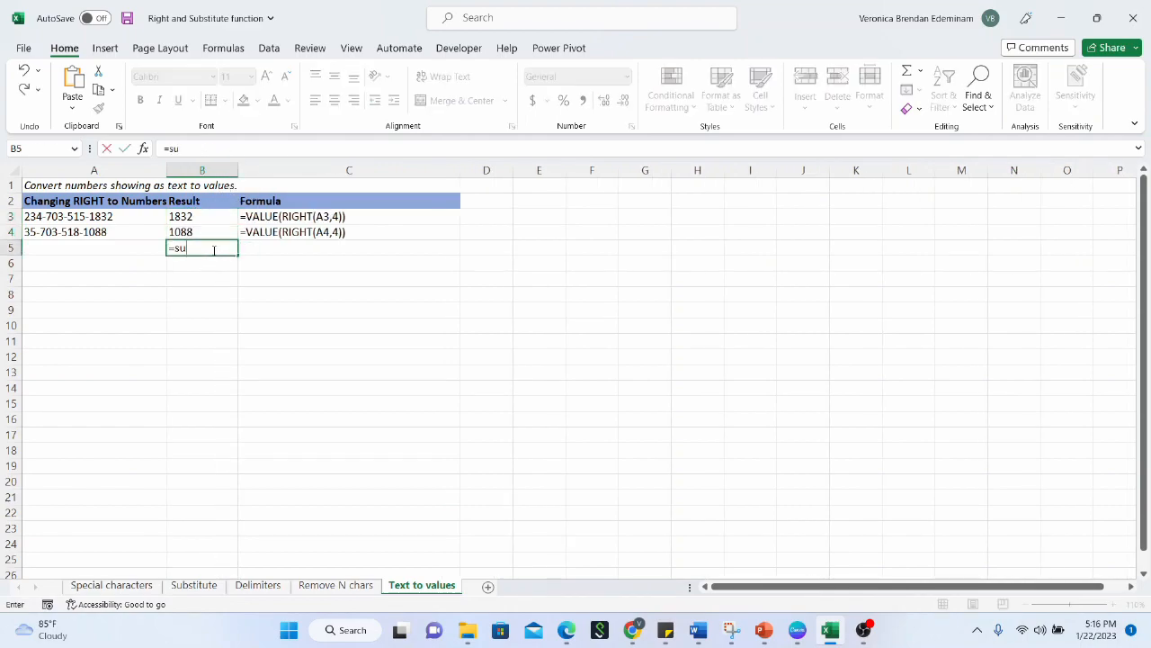
type("m(")
left_click_drag(216, 218, 216, 233)
type(")")
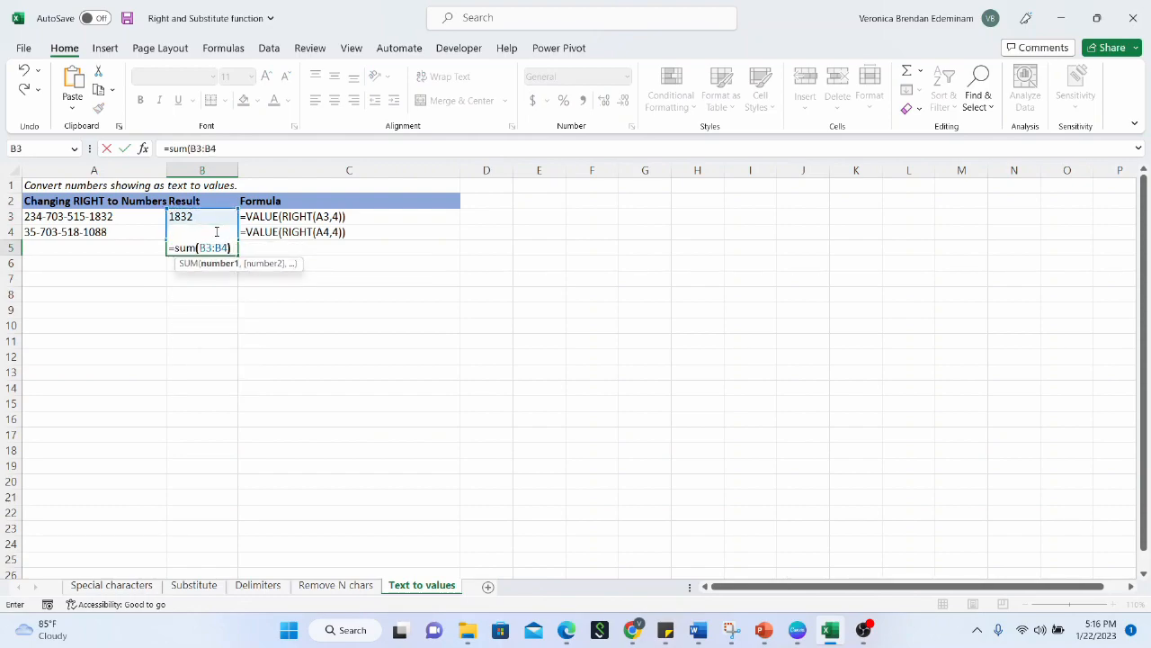
key("Return")
Inspect the B3 and B4 formulas and the B5 total, which reads 0
left_click(226, 250)
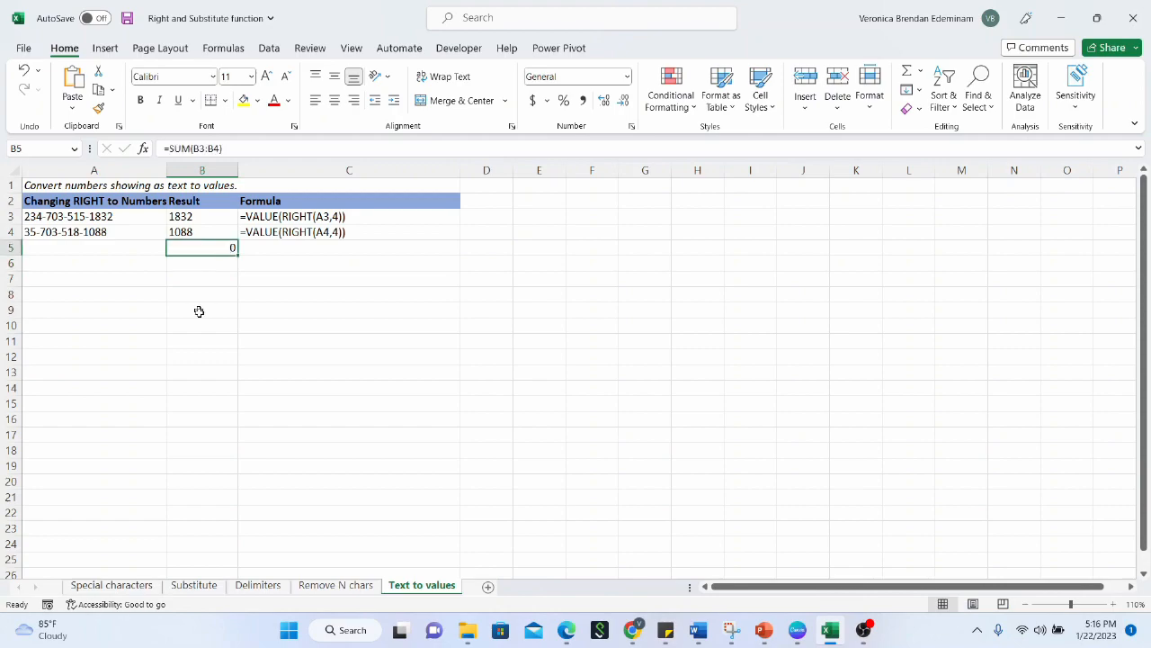
left_click(206, 222)
left_click(204, 234)
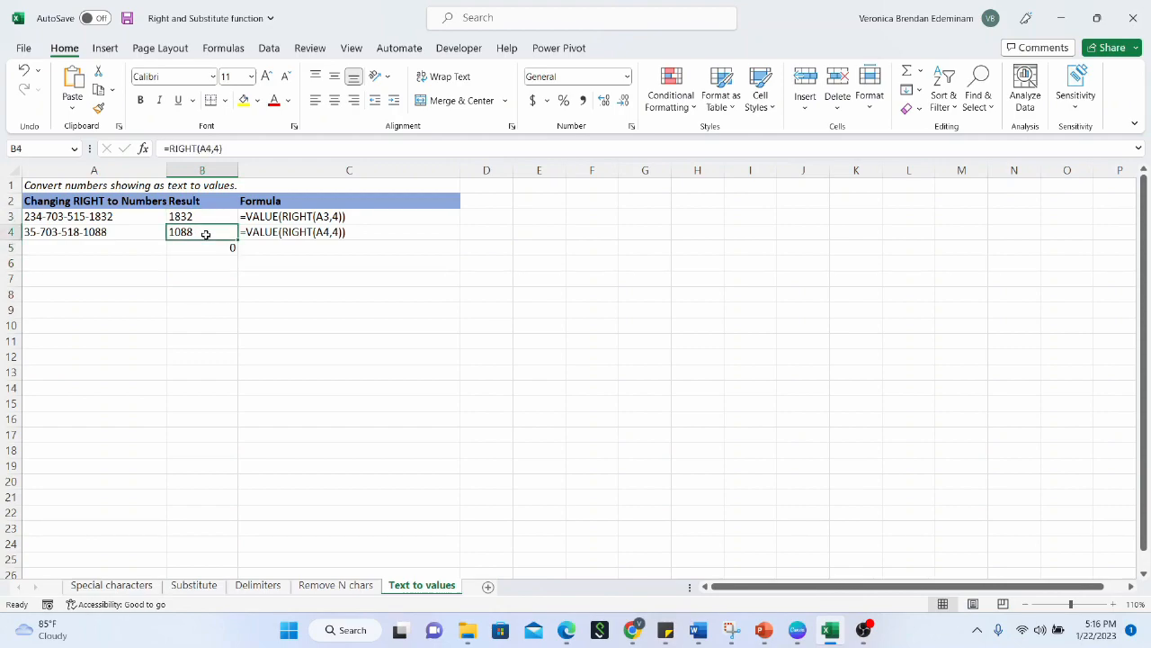
left_click(212, 247)
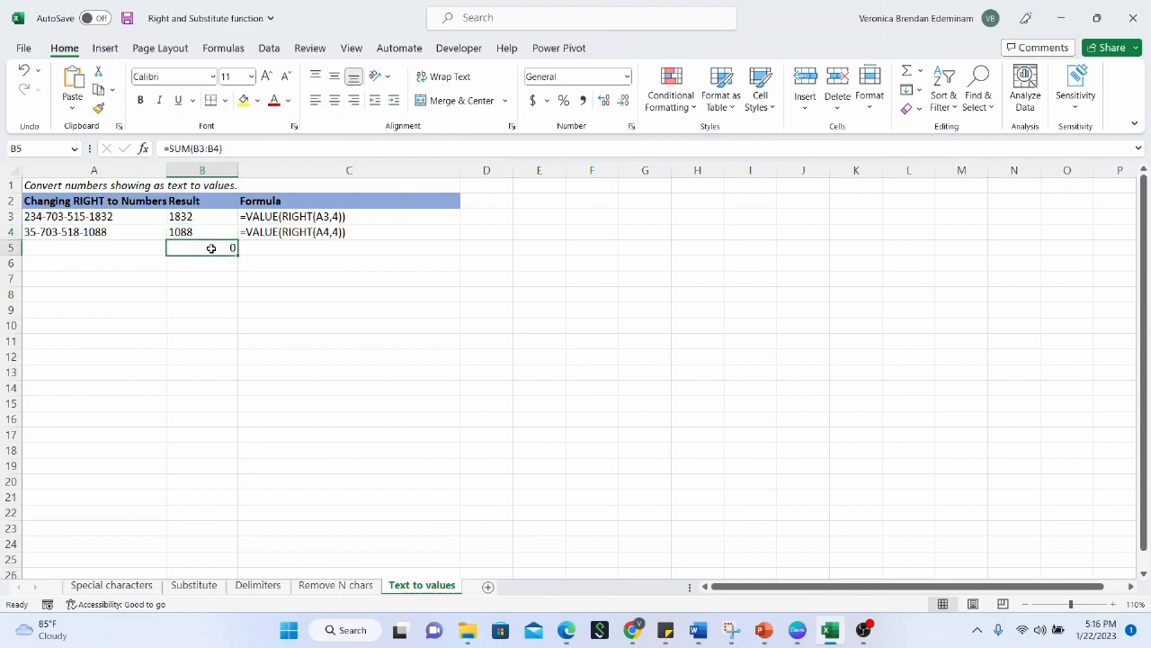
left_click_drag(202, 220, 203, 229)
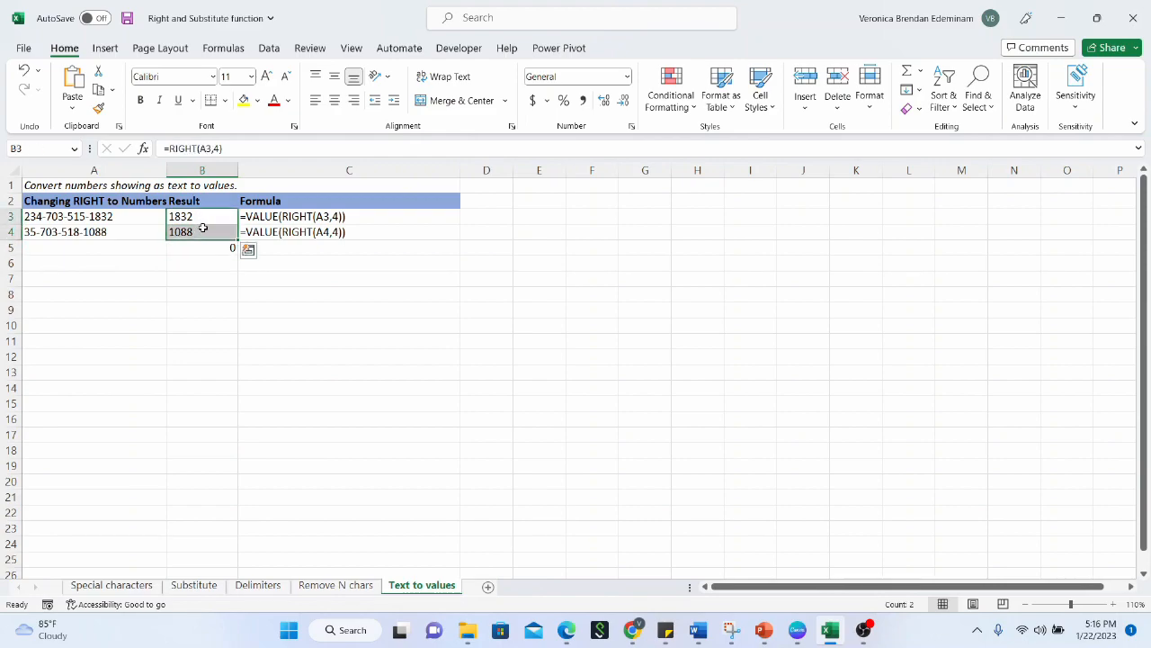
left_click(206, 216)
left_click(204, 234)
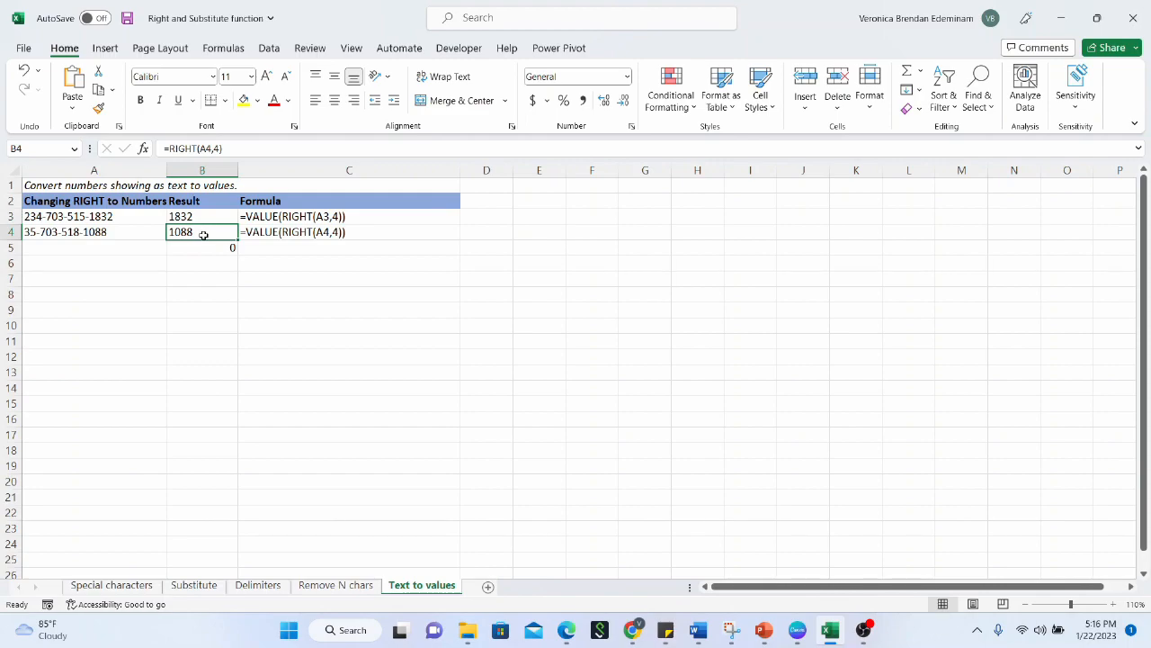
left_click(212, 216)
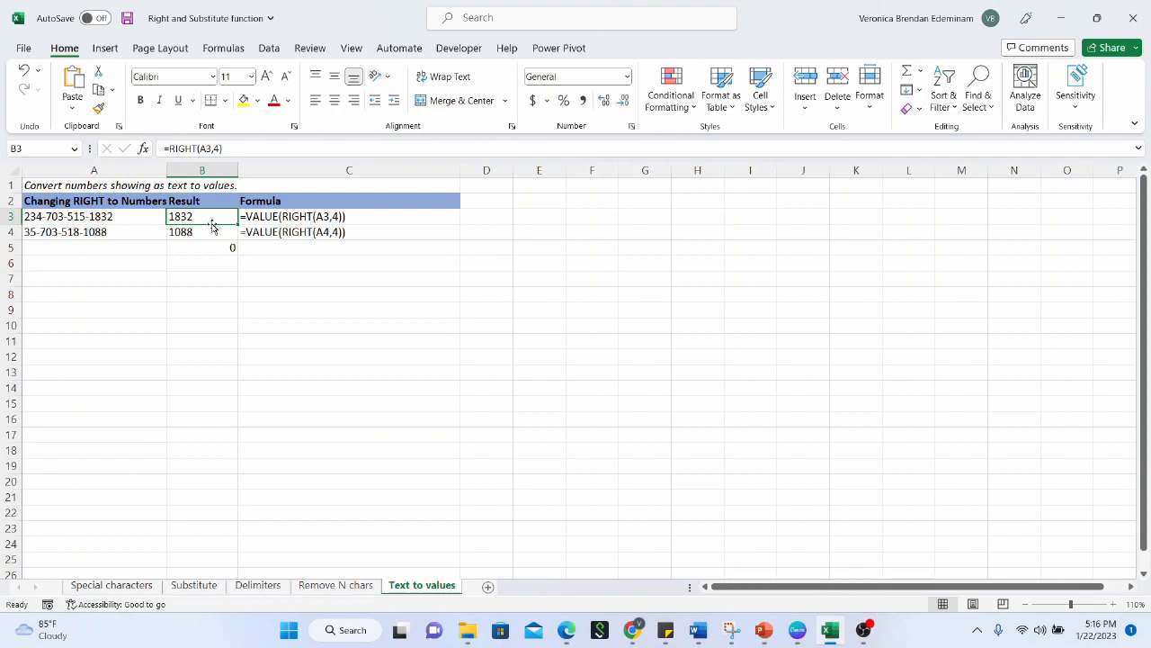
Change B3's formula to =VALUE(RIGHT(A3,4)) so it returns a number
left_click(170, 149)
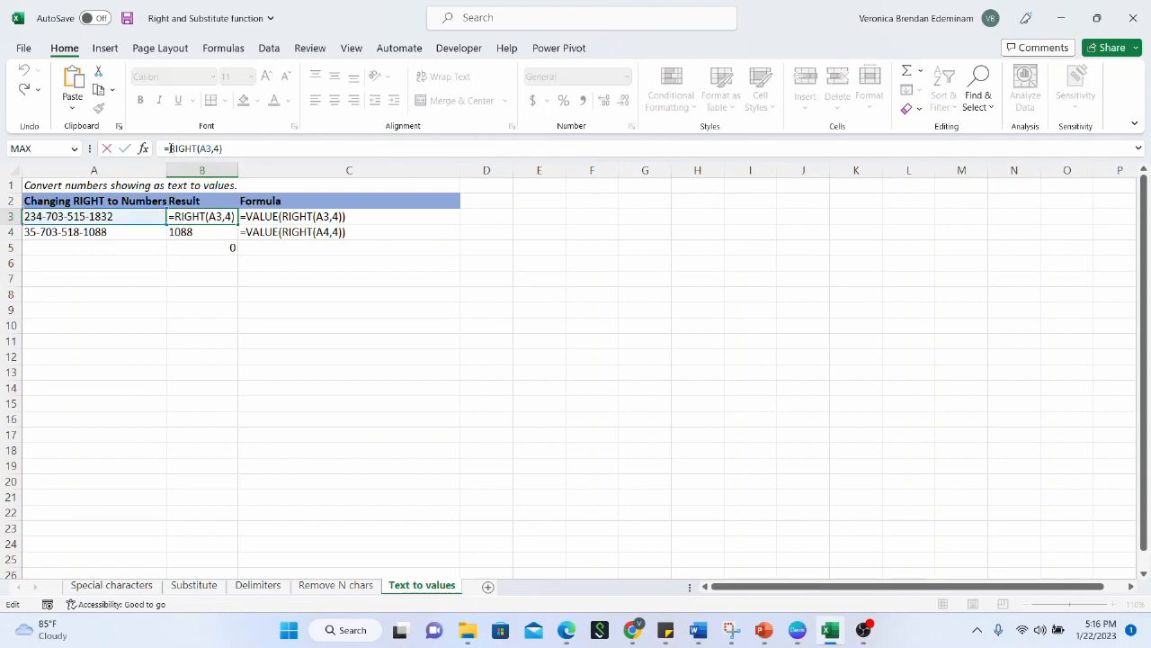
type("value(")
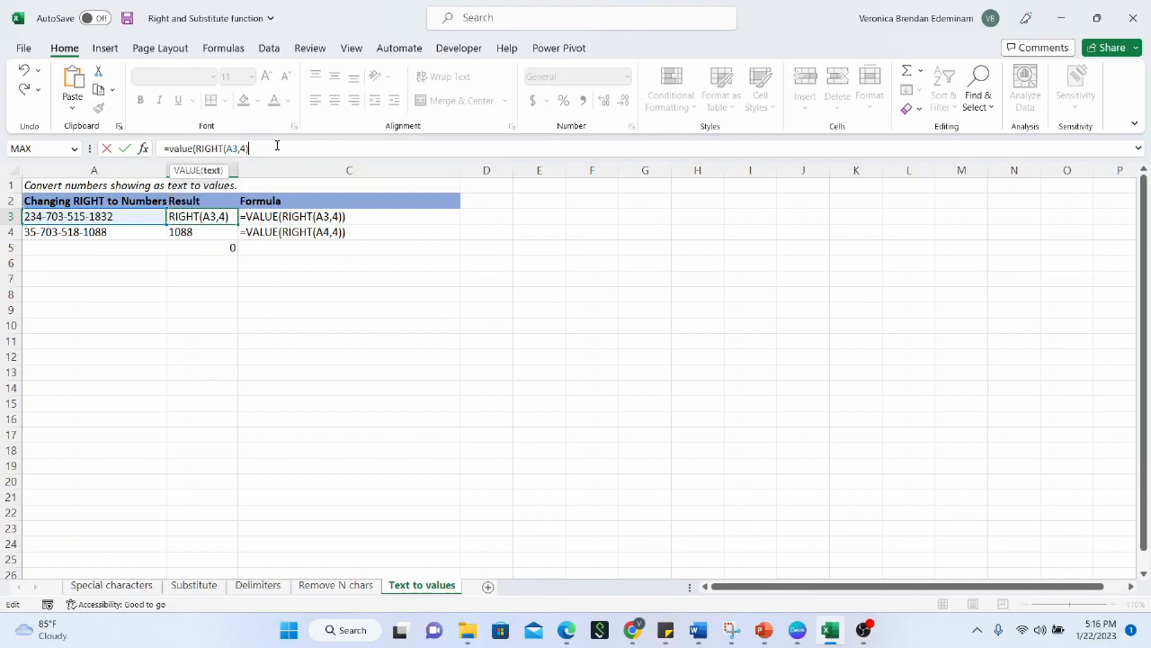
left_click(277, 144)
type(")")
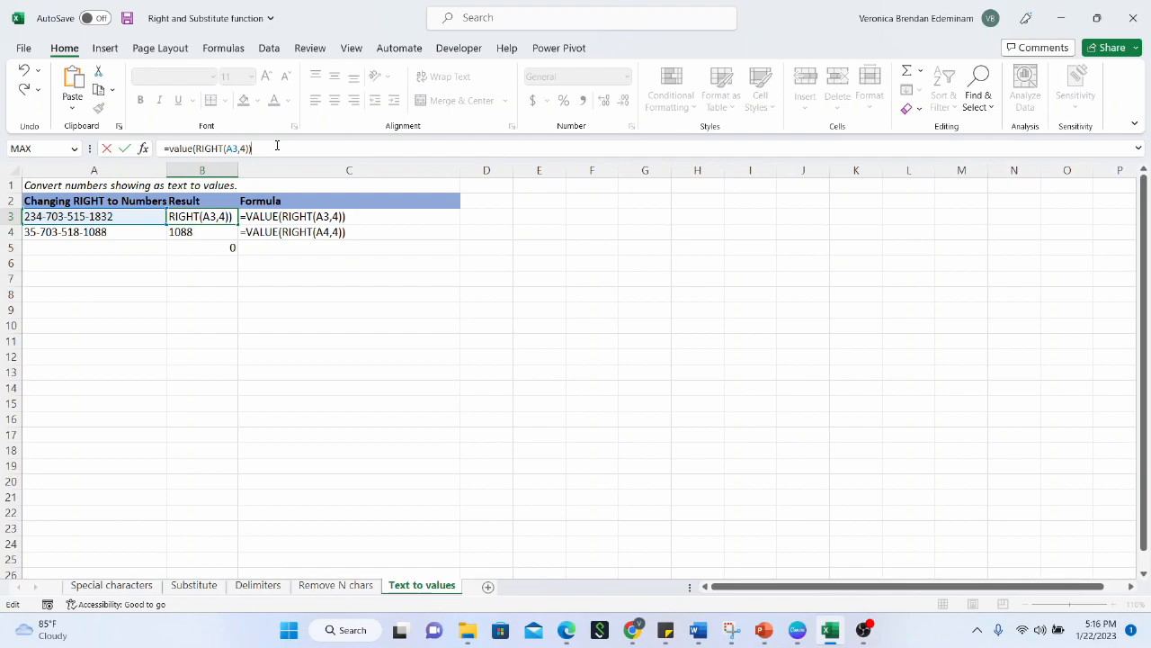
key("Return")
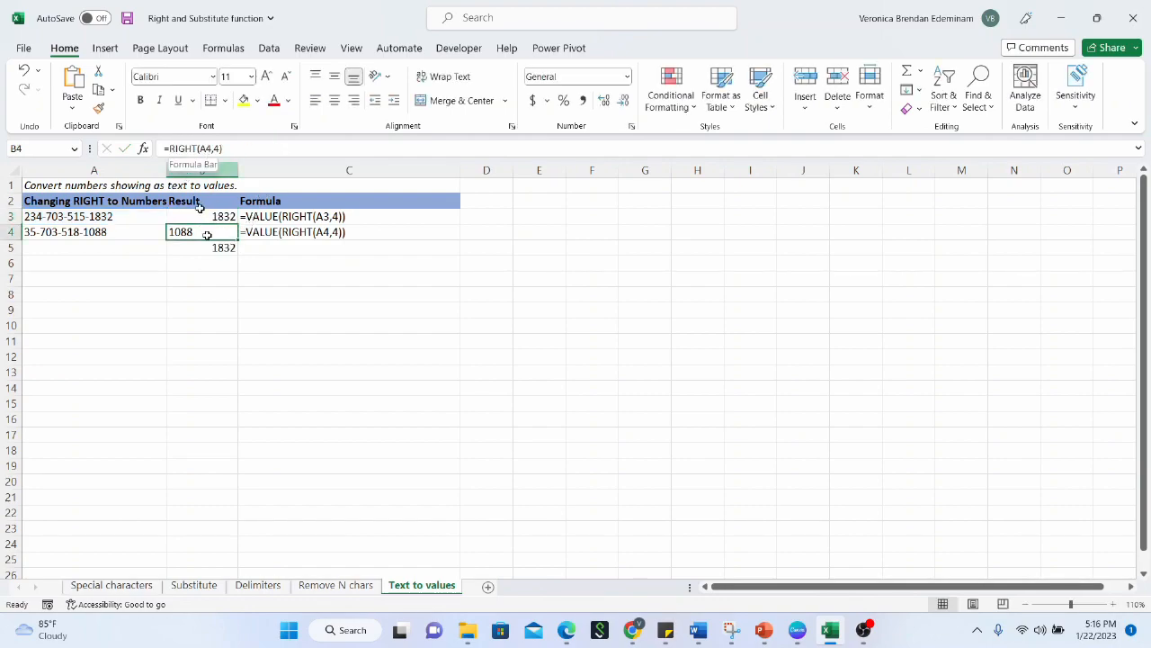
Change B4's formula to =VALUE(RIGHT(A4,4)), bringing the B5 total to 2920
left_click(217, 254)
left_click(193, 232)
left_click(170, 148)
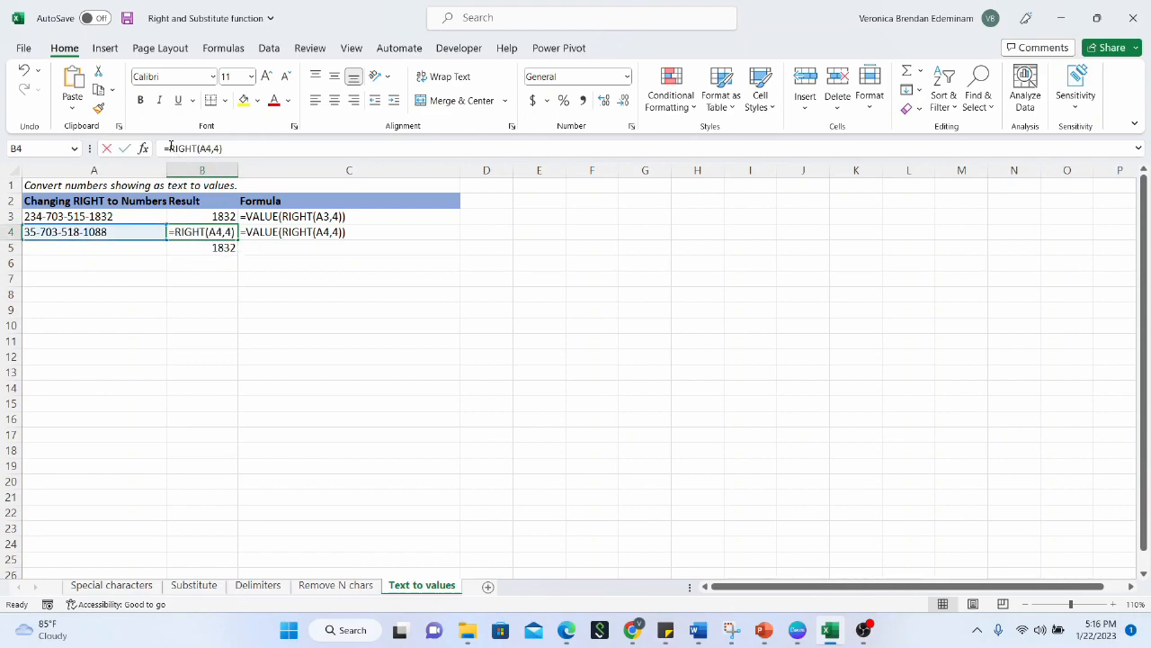
type("value(")
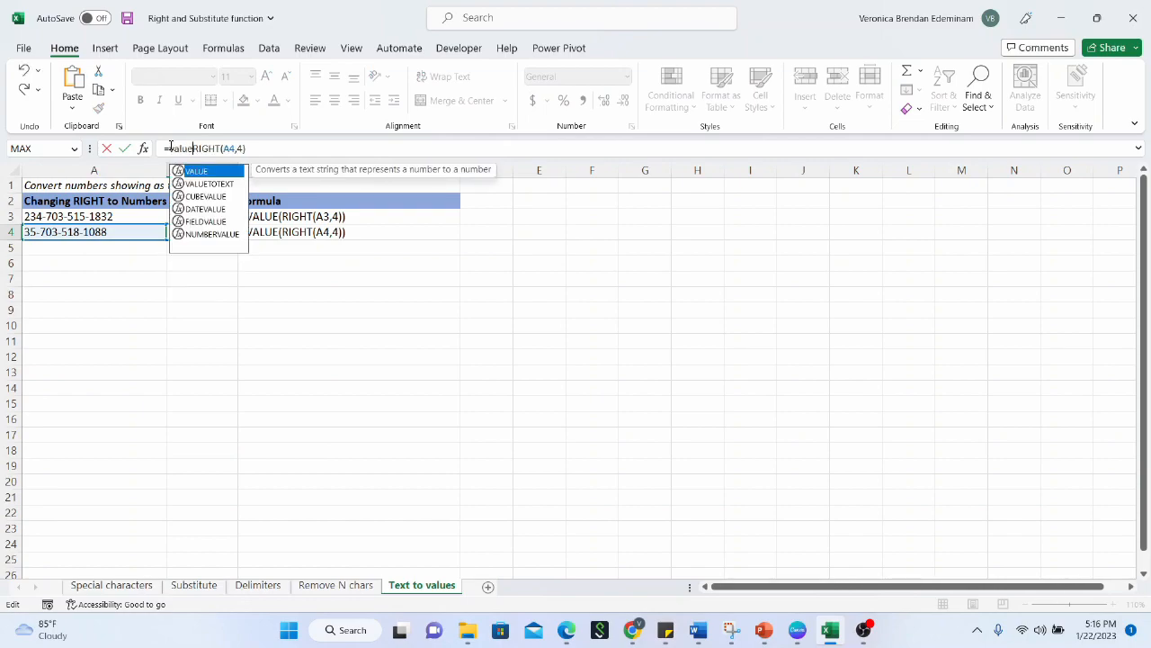
left_click(331, 151)
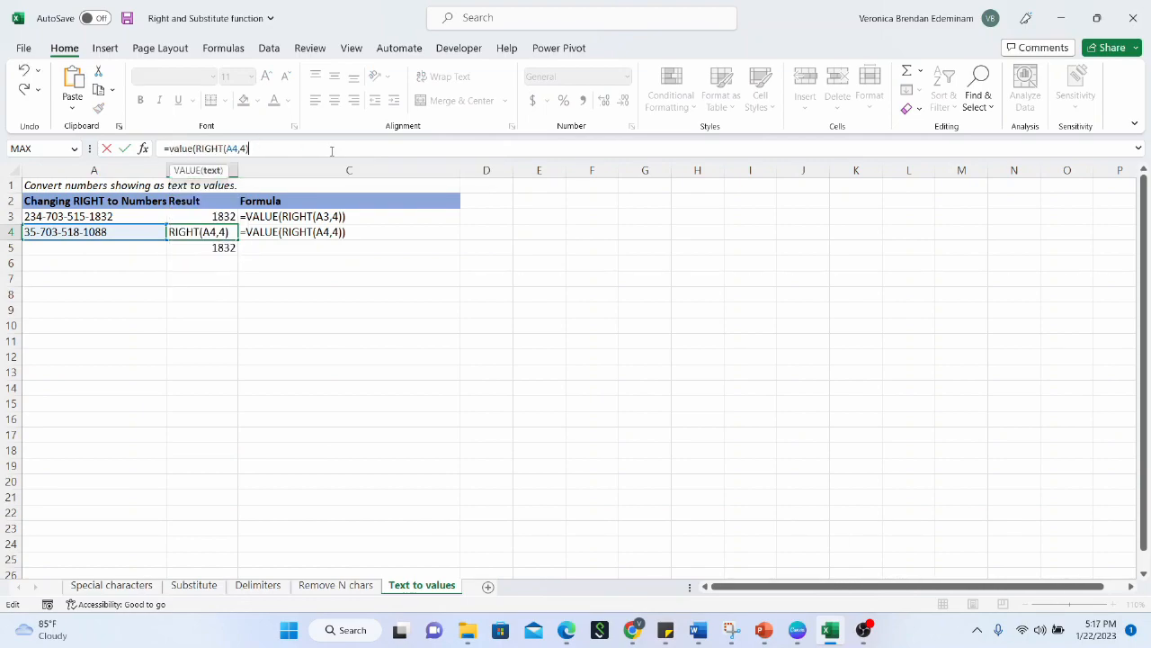
type(")")
key("Return")
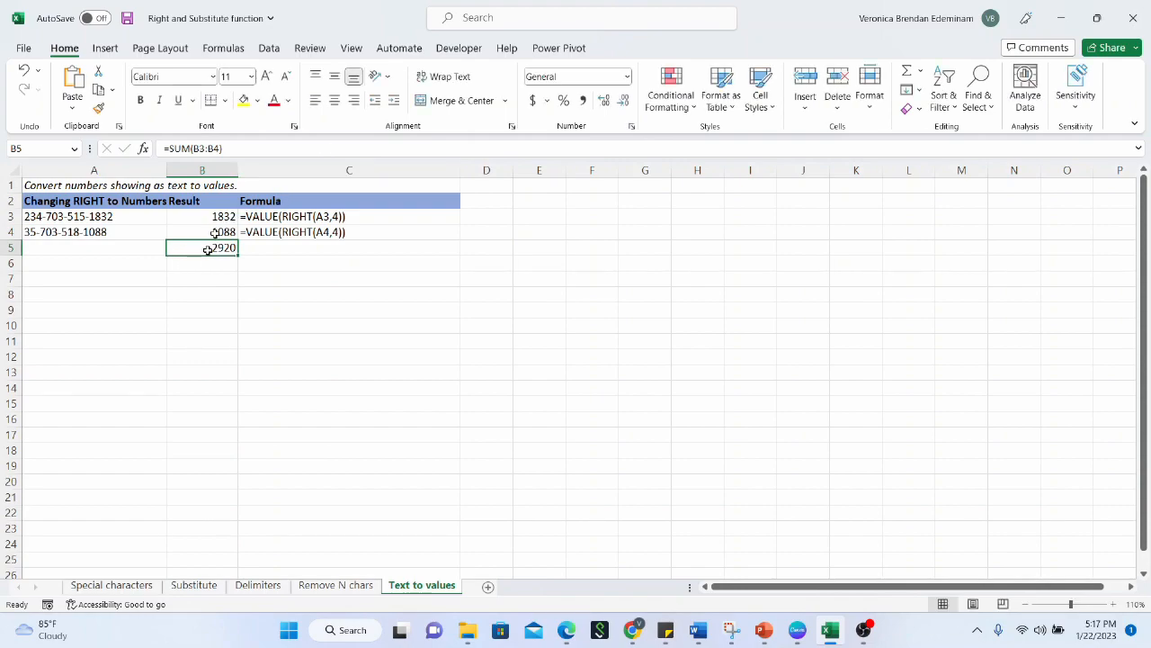
left_click_drag(211, 217, 210, 230)
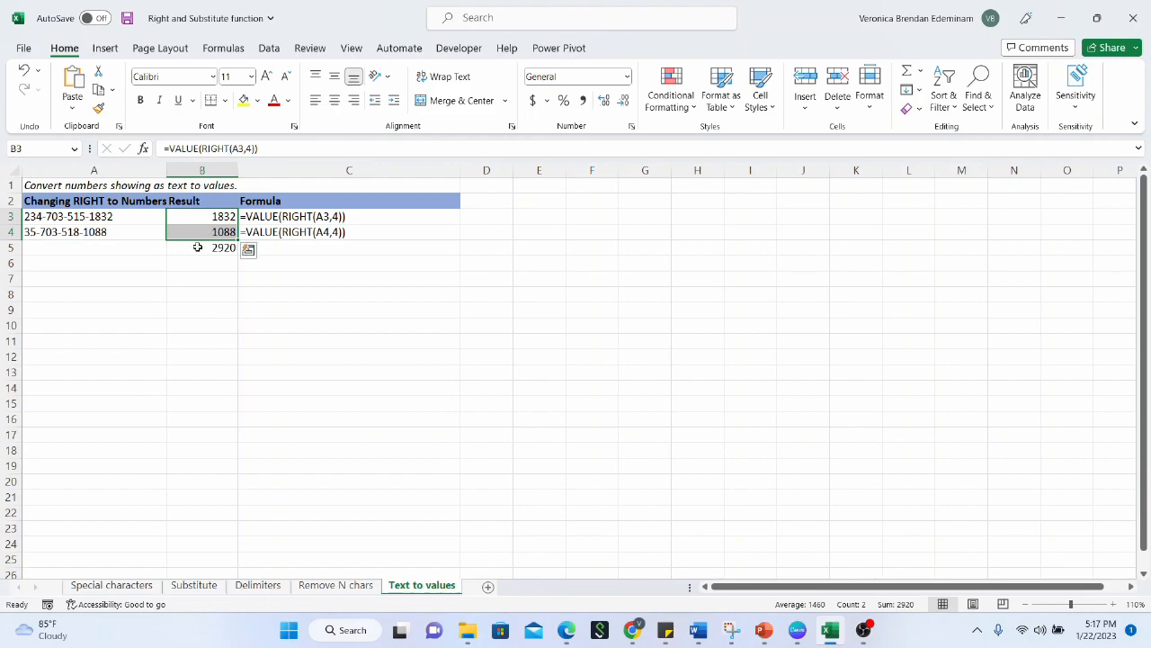
left_click(198, 247)
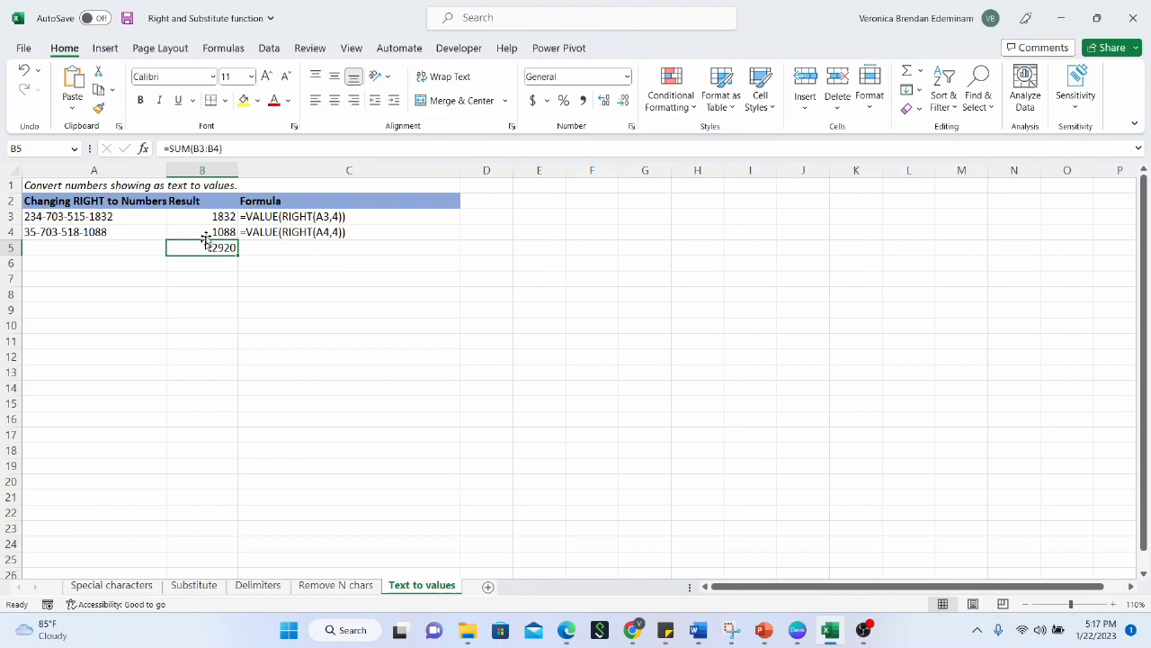
left_click(211, 232)
left_click(218, 217)
left_click(215, 232)
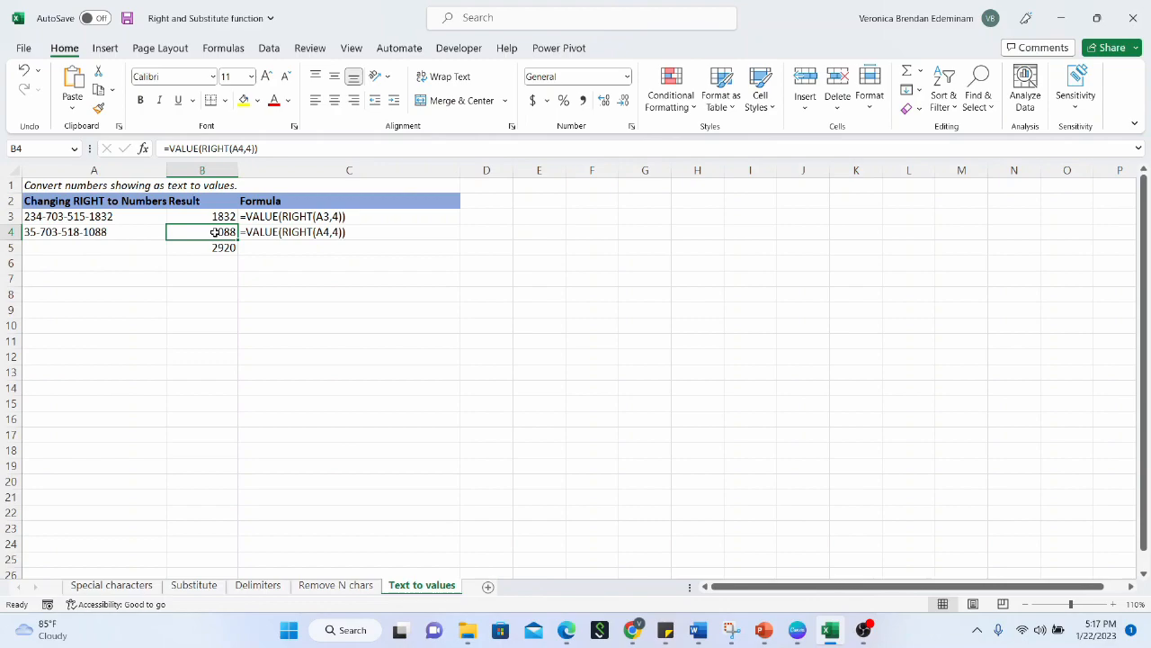
left_click(100, 236)
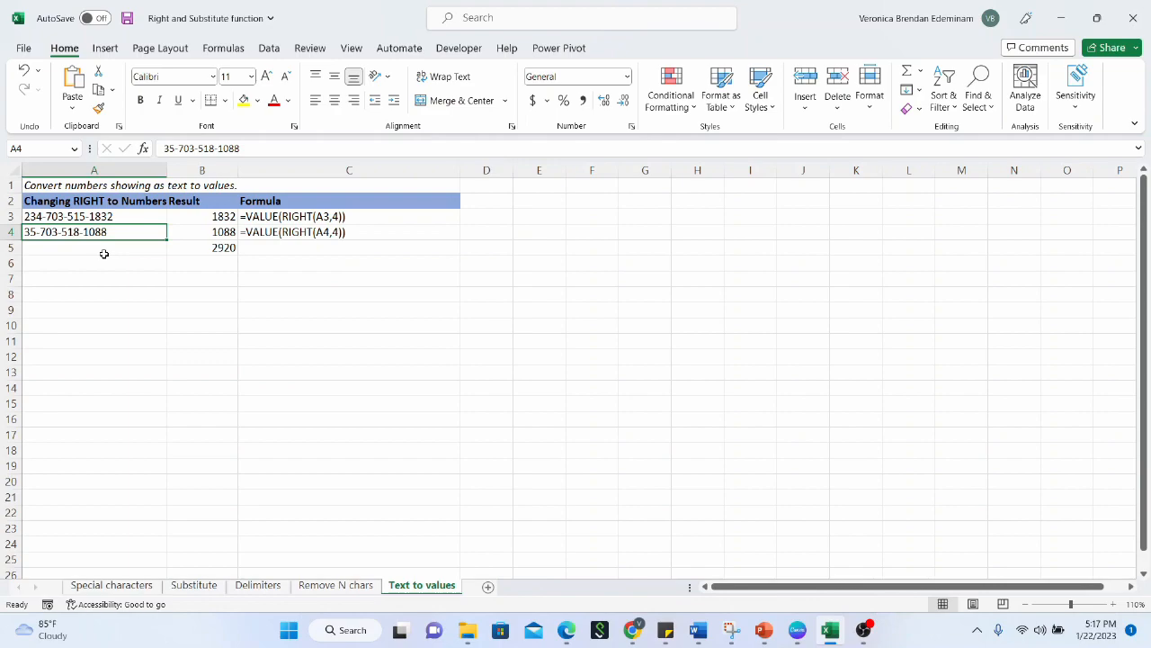
left_click(132, 214)
left_click(137, 240)
left_click(151, 216)
left_click(225, 232)
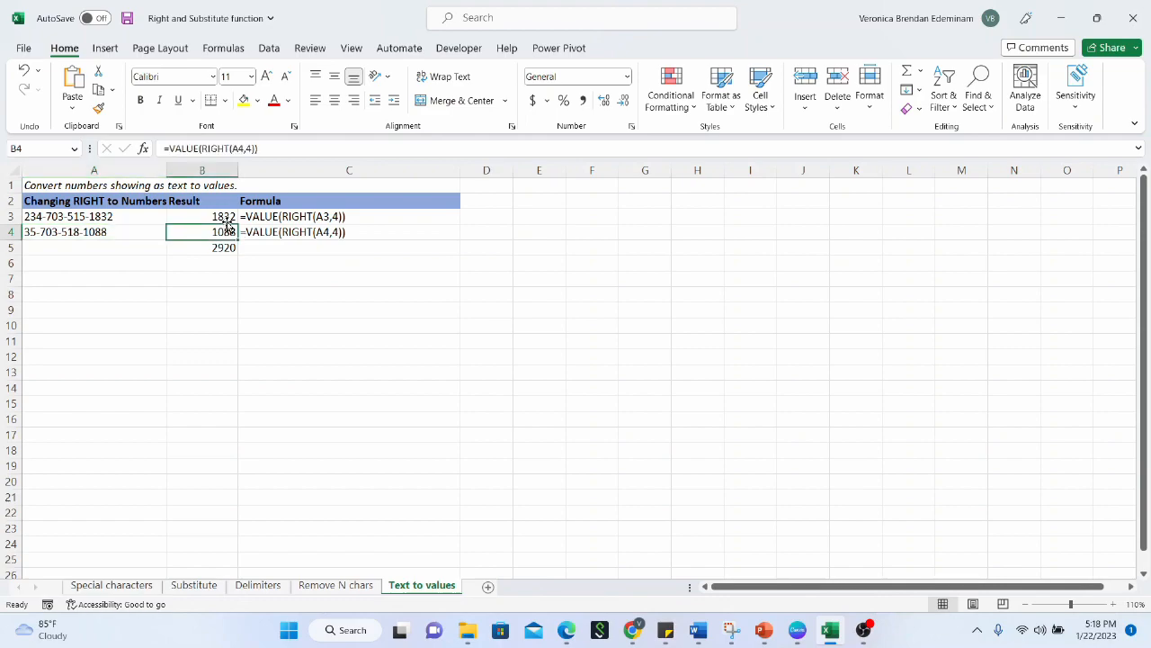